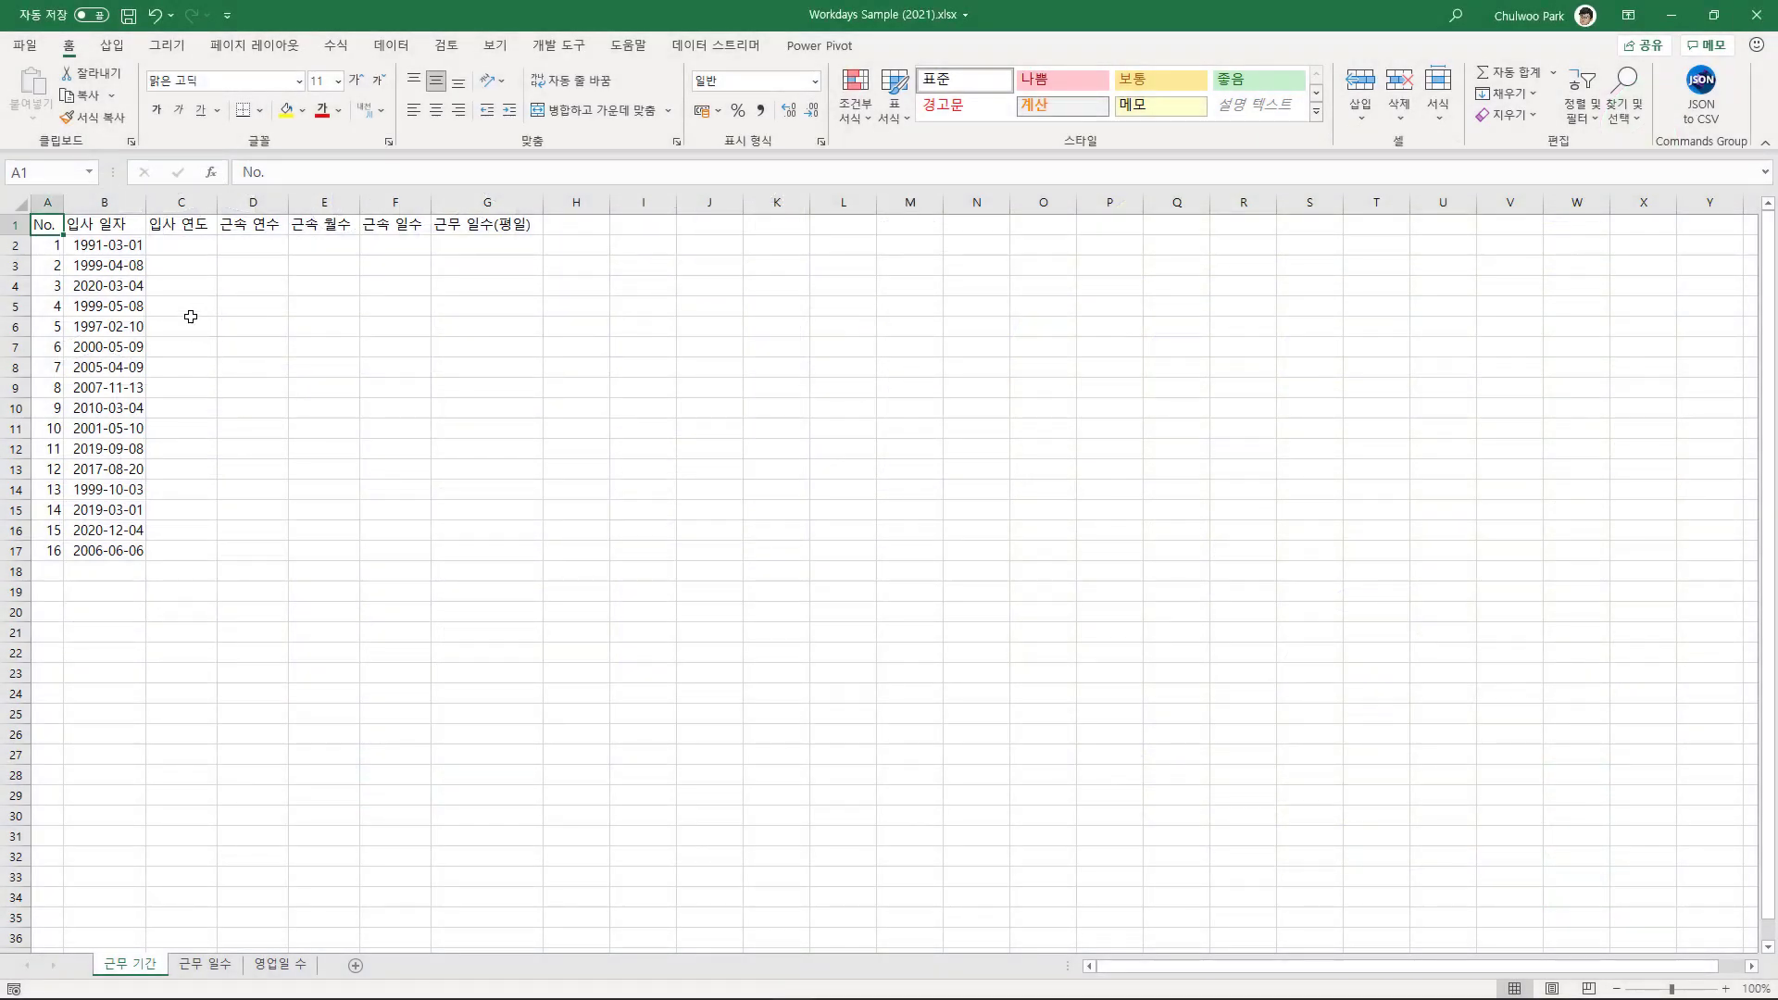
Select the hire dates in column B and move along row 2 to column E.
{"action": "left_click_drag", "start_coordinate": [111, 244], "coordinate": [118, 544]}
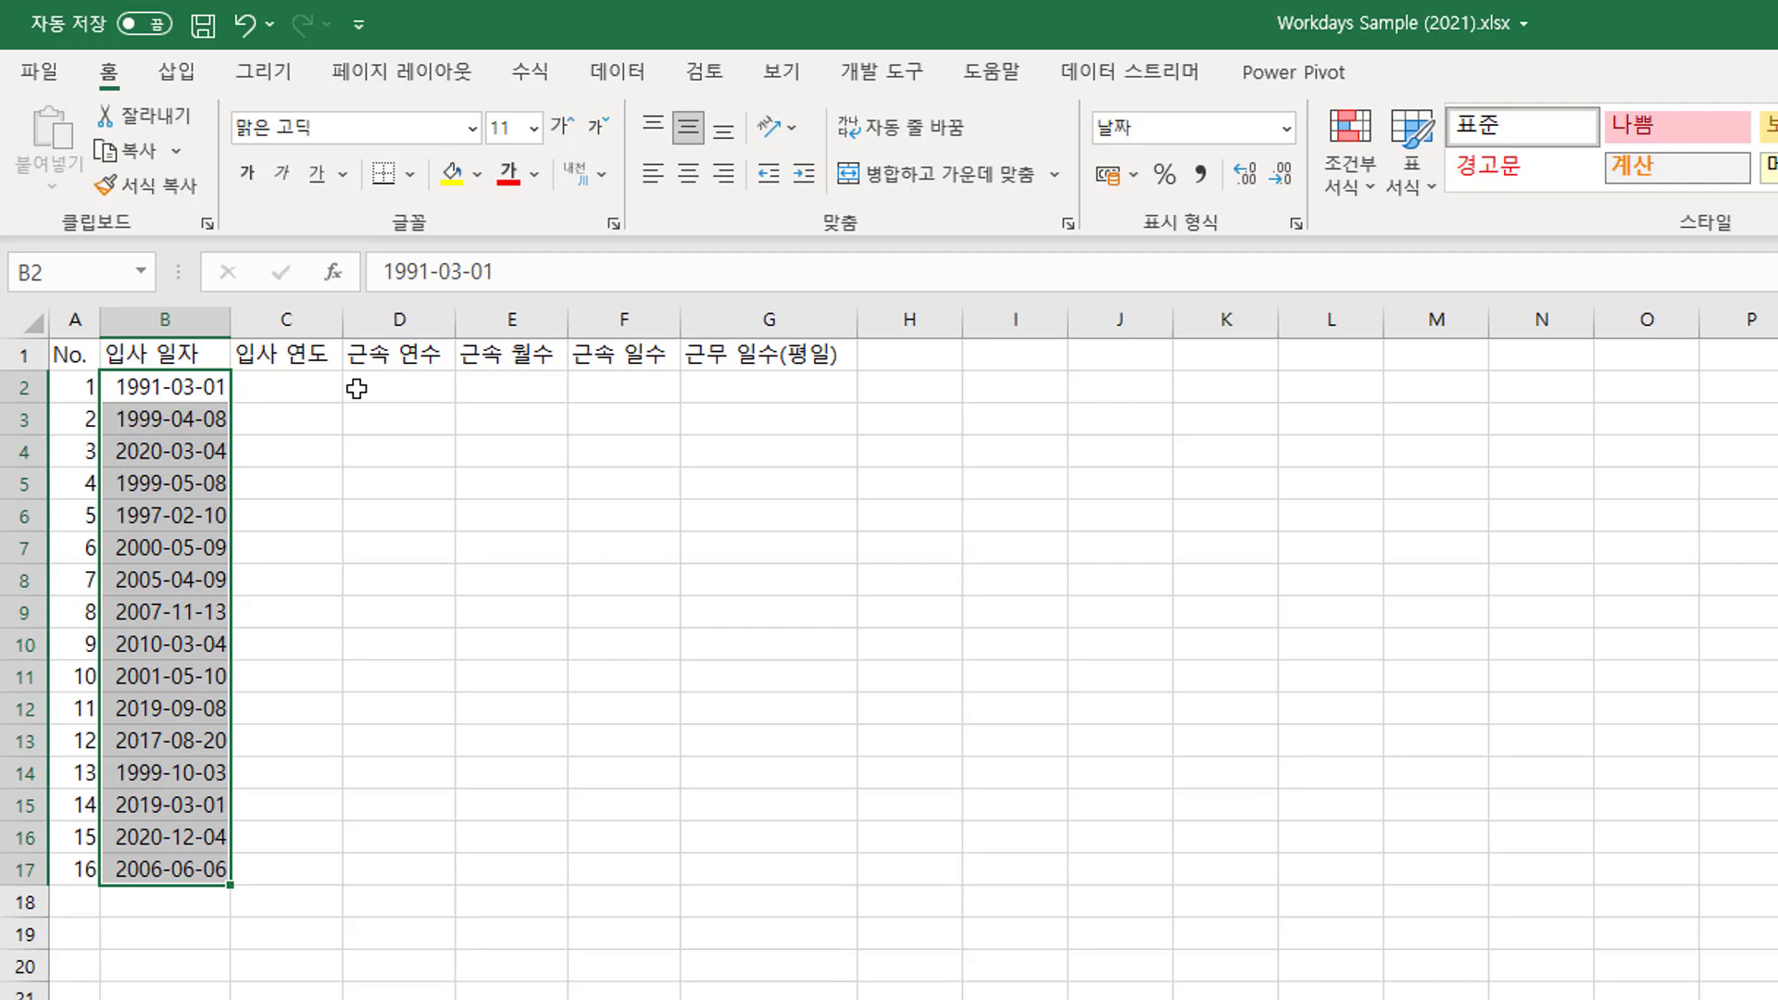
{"action": "left_click", "coordinate": [294, 386]}
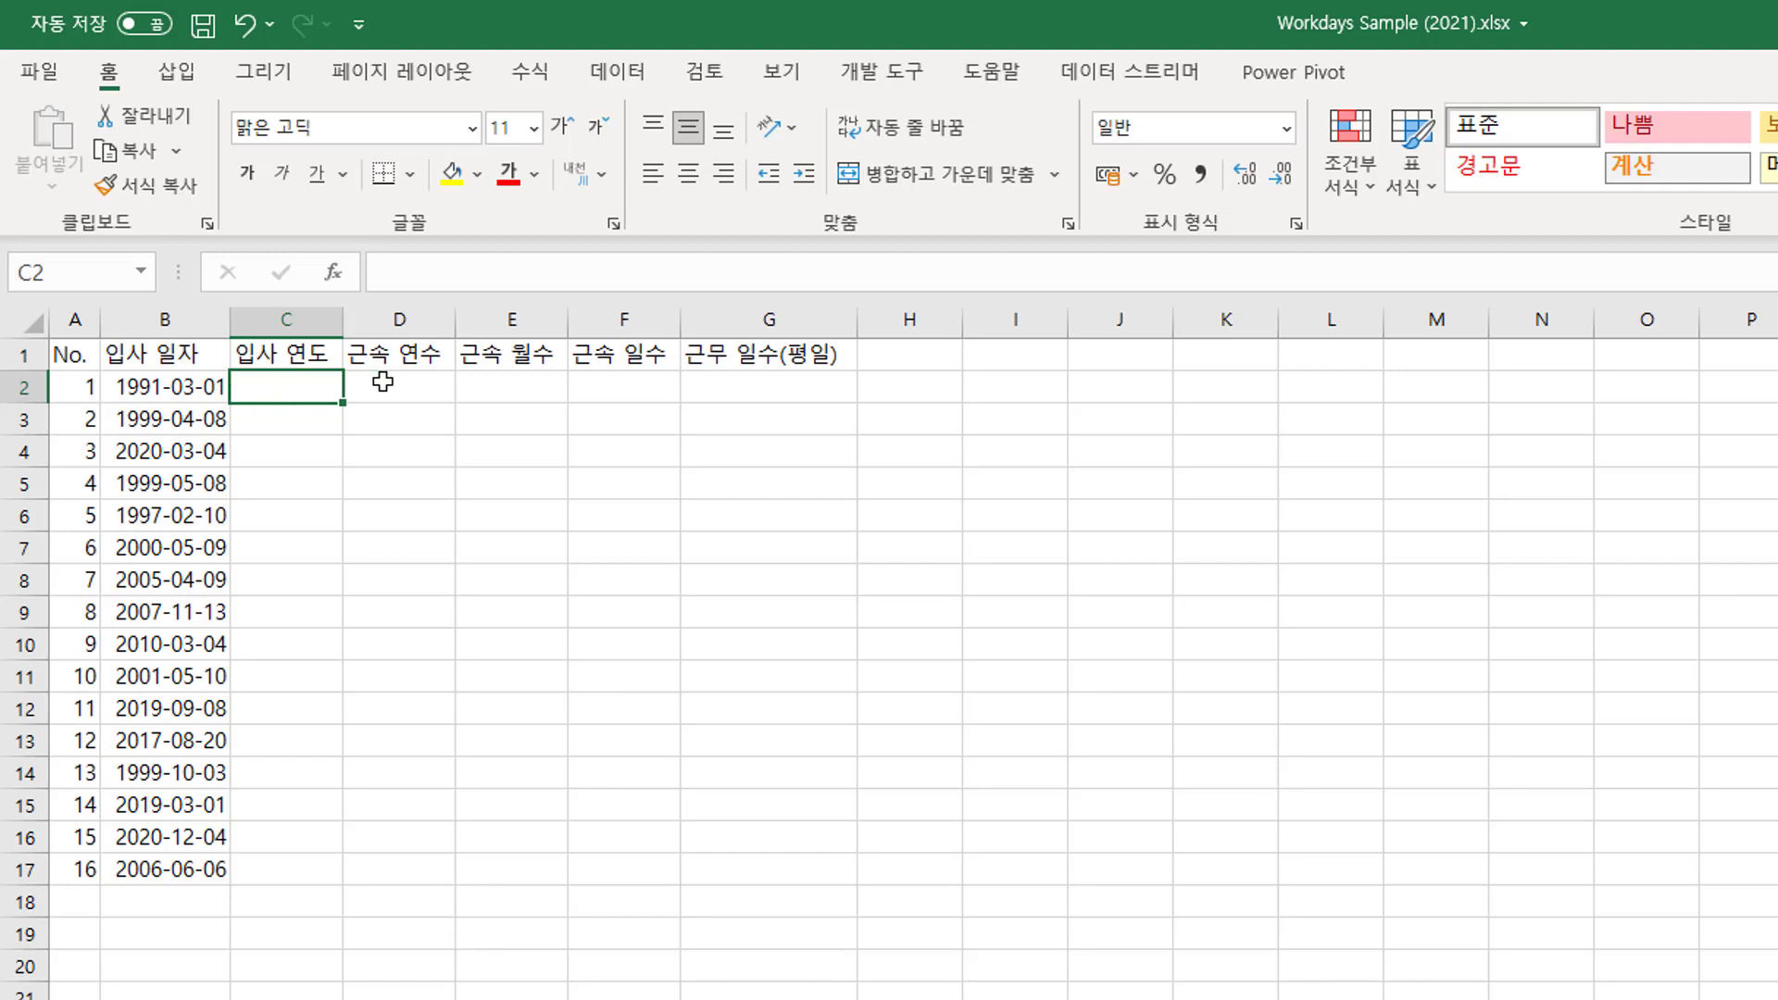
{"action": "left_click", "coordinate": [383, 381]}
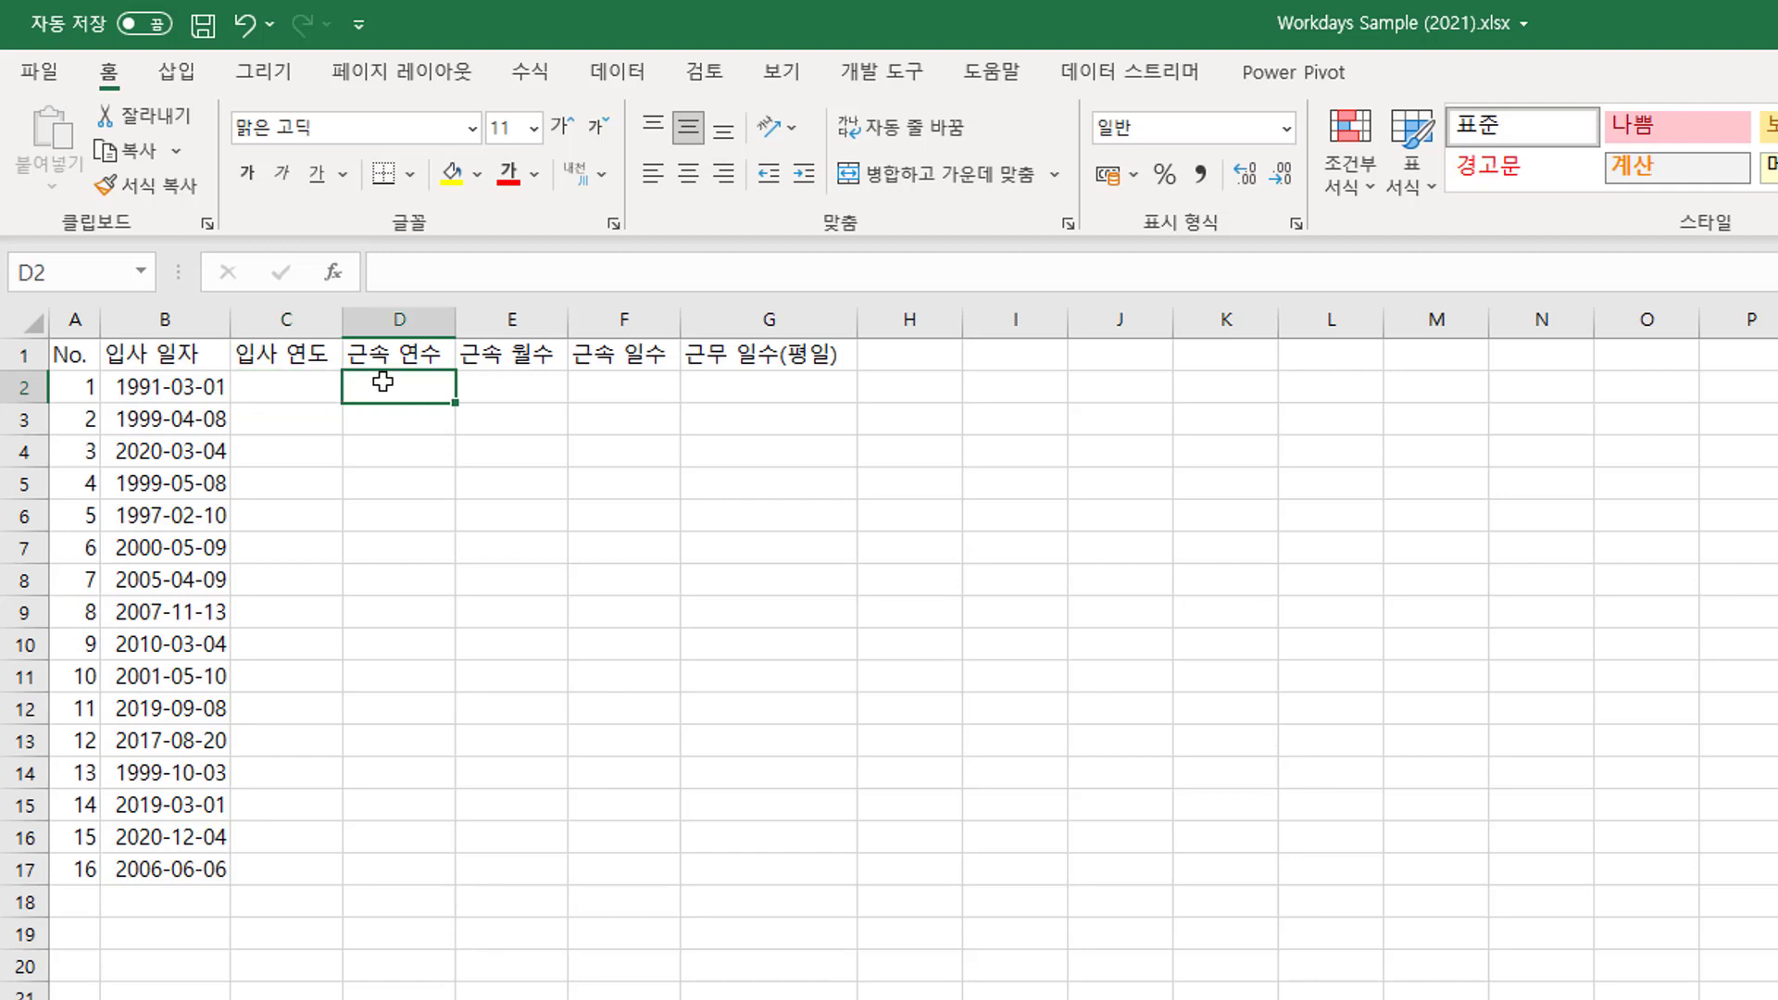
{"action": "left_click", "coordinate": [512, 381]}
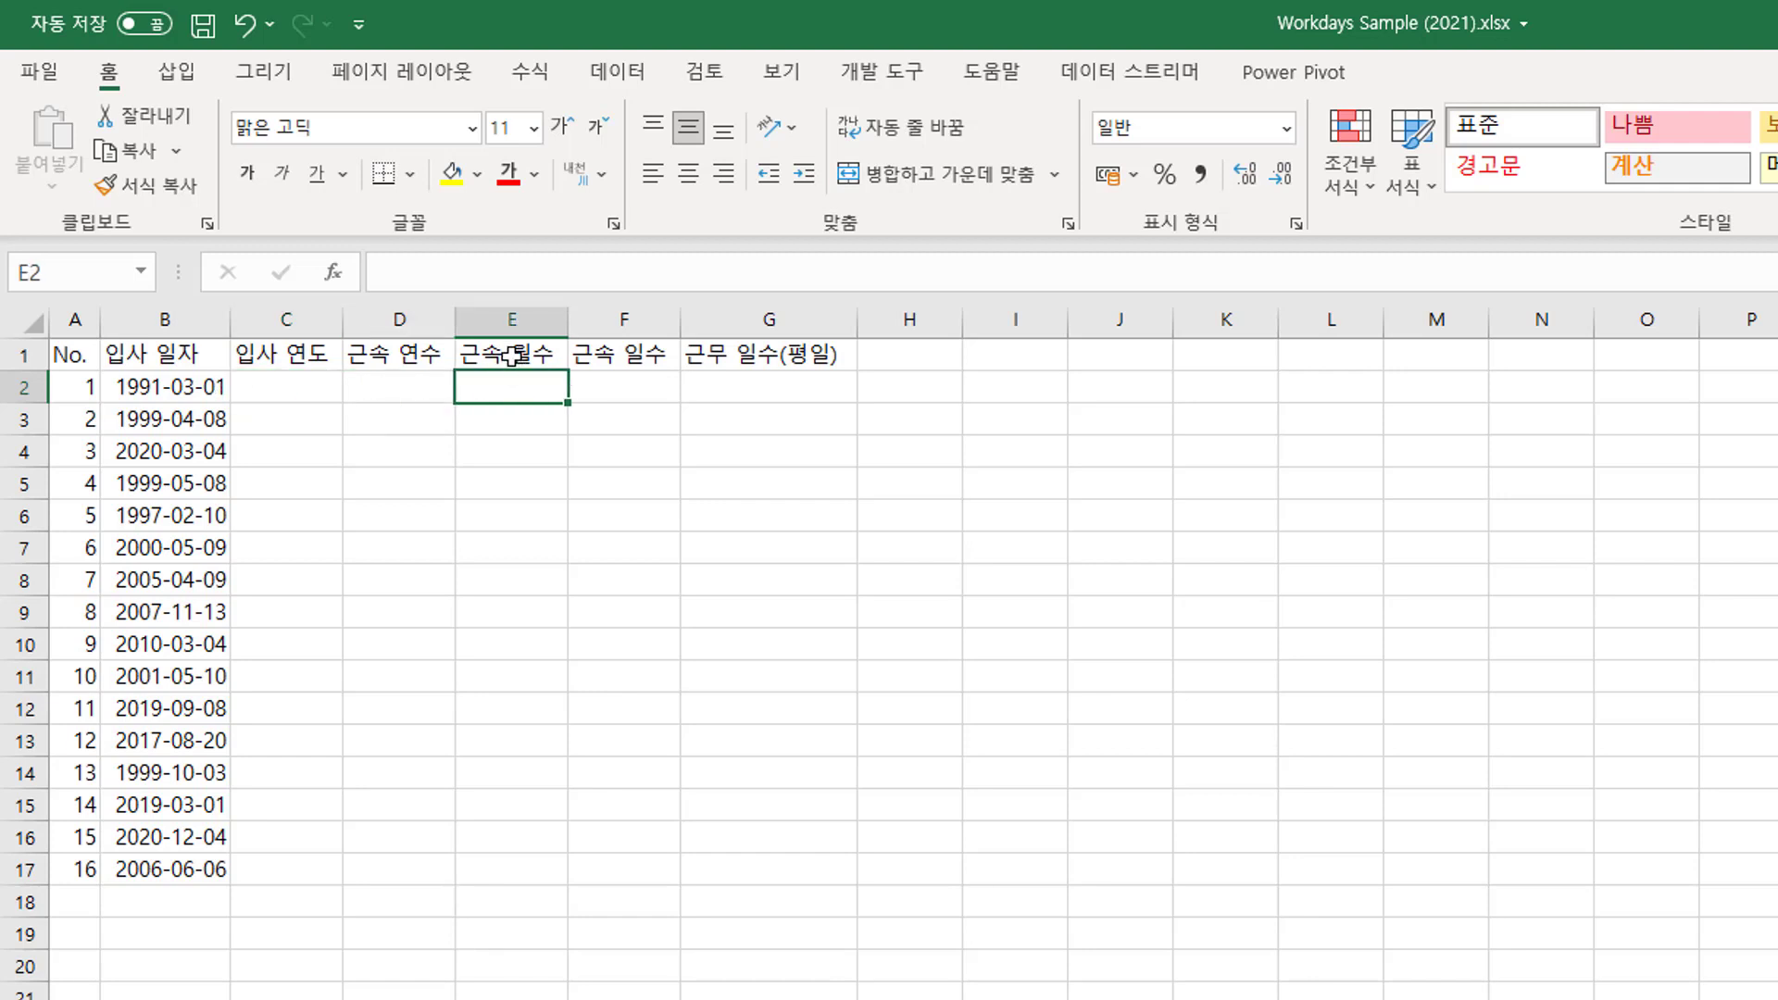
Rename the E1 header to 근속 개월 수 and autofit column E to fit it.
{"action": "double_click", "coordinate": [511, 354]}
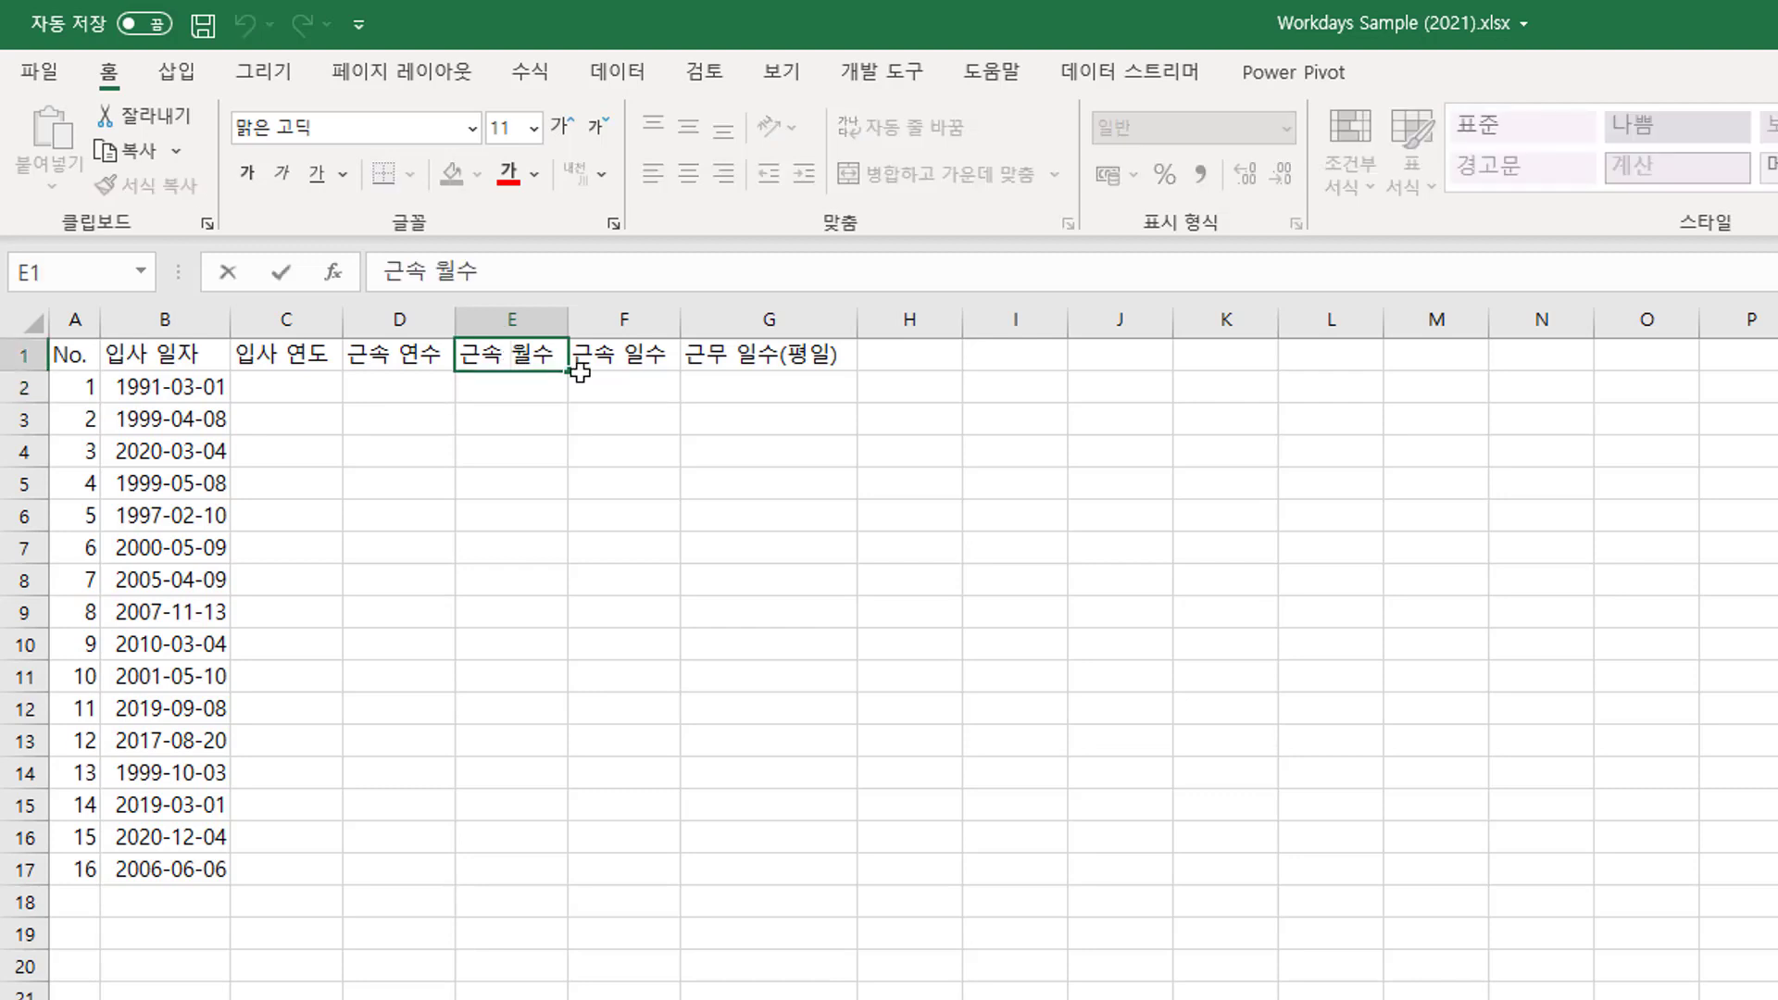
{"action": "type", "text": "개"}
{"action": "key", "text": "Return"}
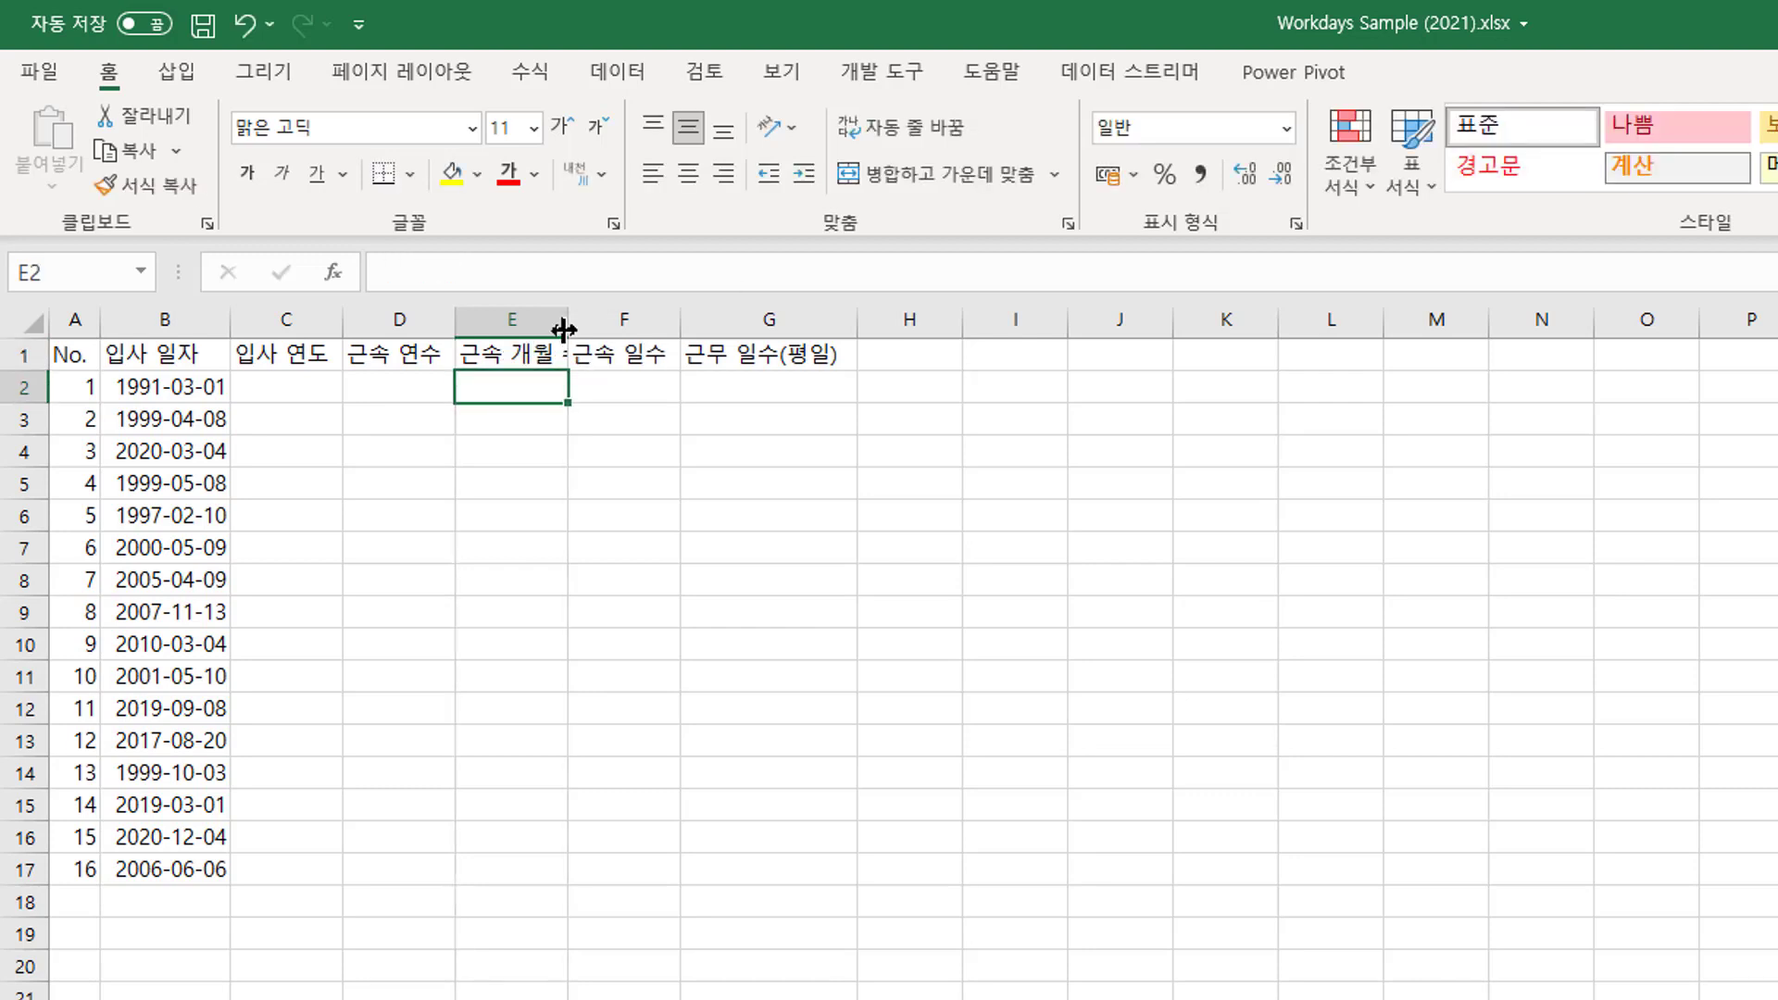
{"action": "double_click", "coordinate": [568, 329]}
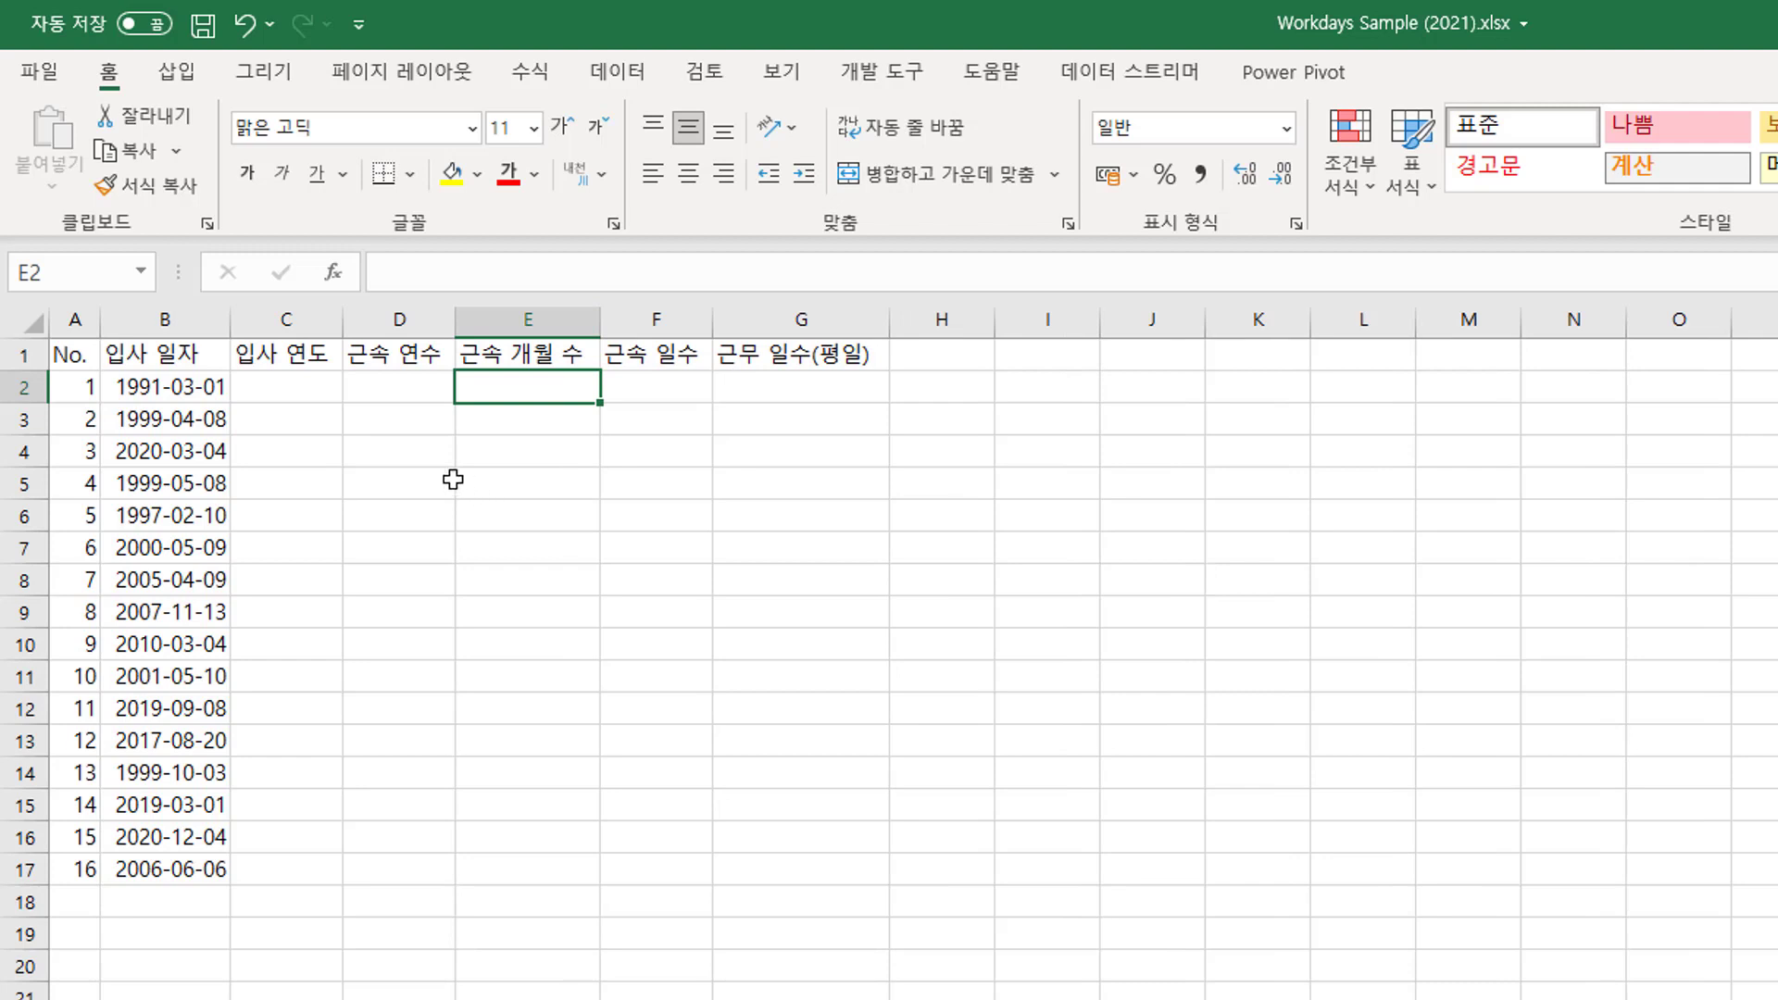
{"action": "left_click", "coordinate": [301, 389]}
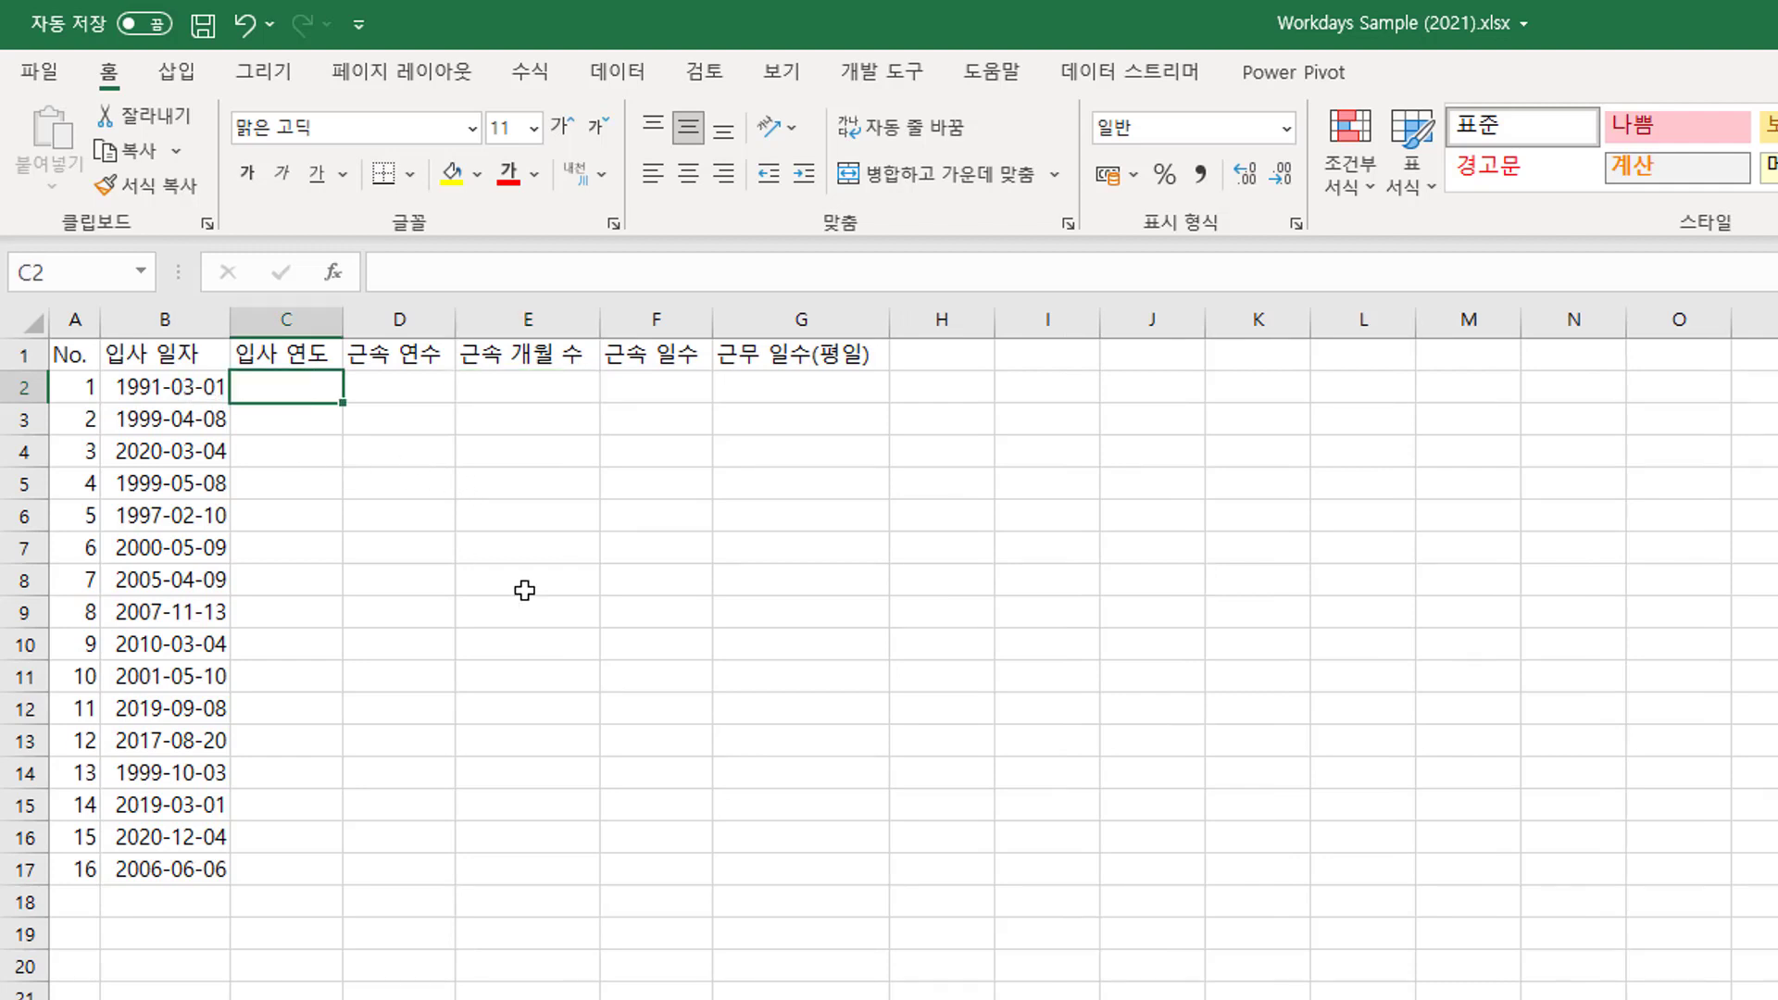
Enter =YEAR(B2) in C2 and fill it down to C17, giving hire years 1991–2006.
{"action": "type", "text": "=ㅛㄷ"}
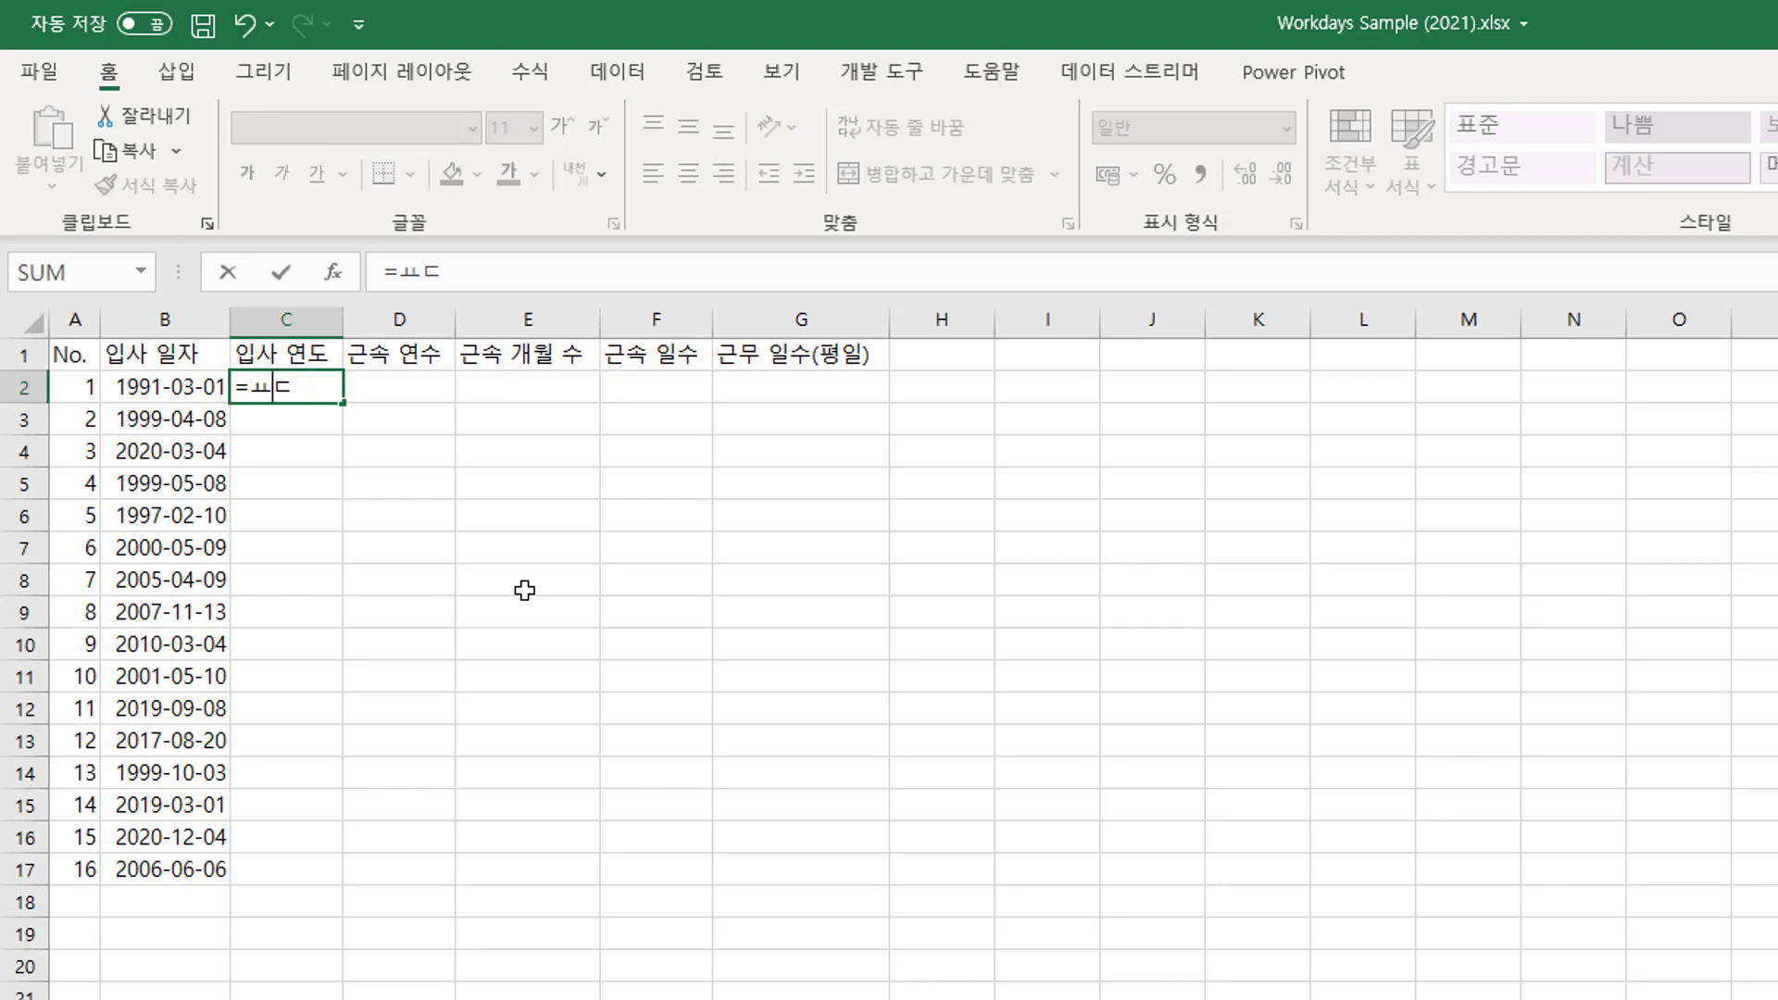
{"action": "key", "text": "BackSpace"}
{"action": "key", "text": "BackSpace"}
{"action": "type", "text": "year"}
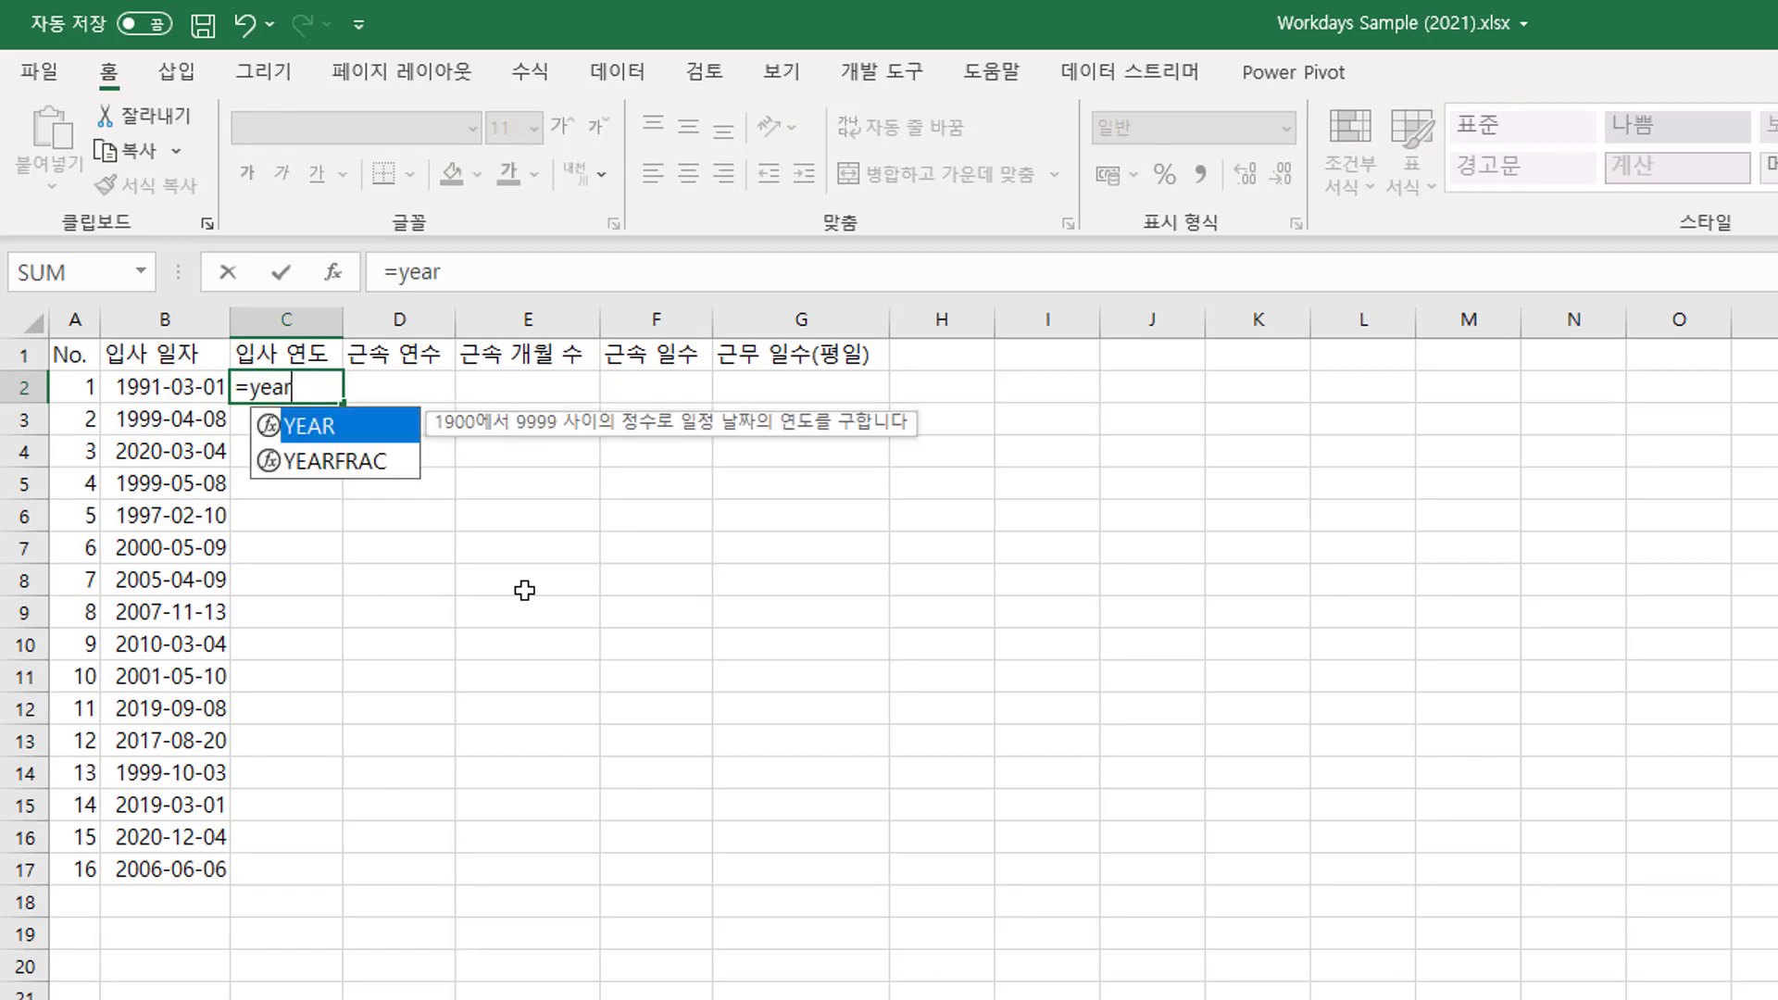
{"action": "type", "text": "("}
{"action": "key", "text": "Left"}
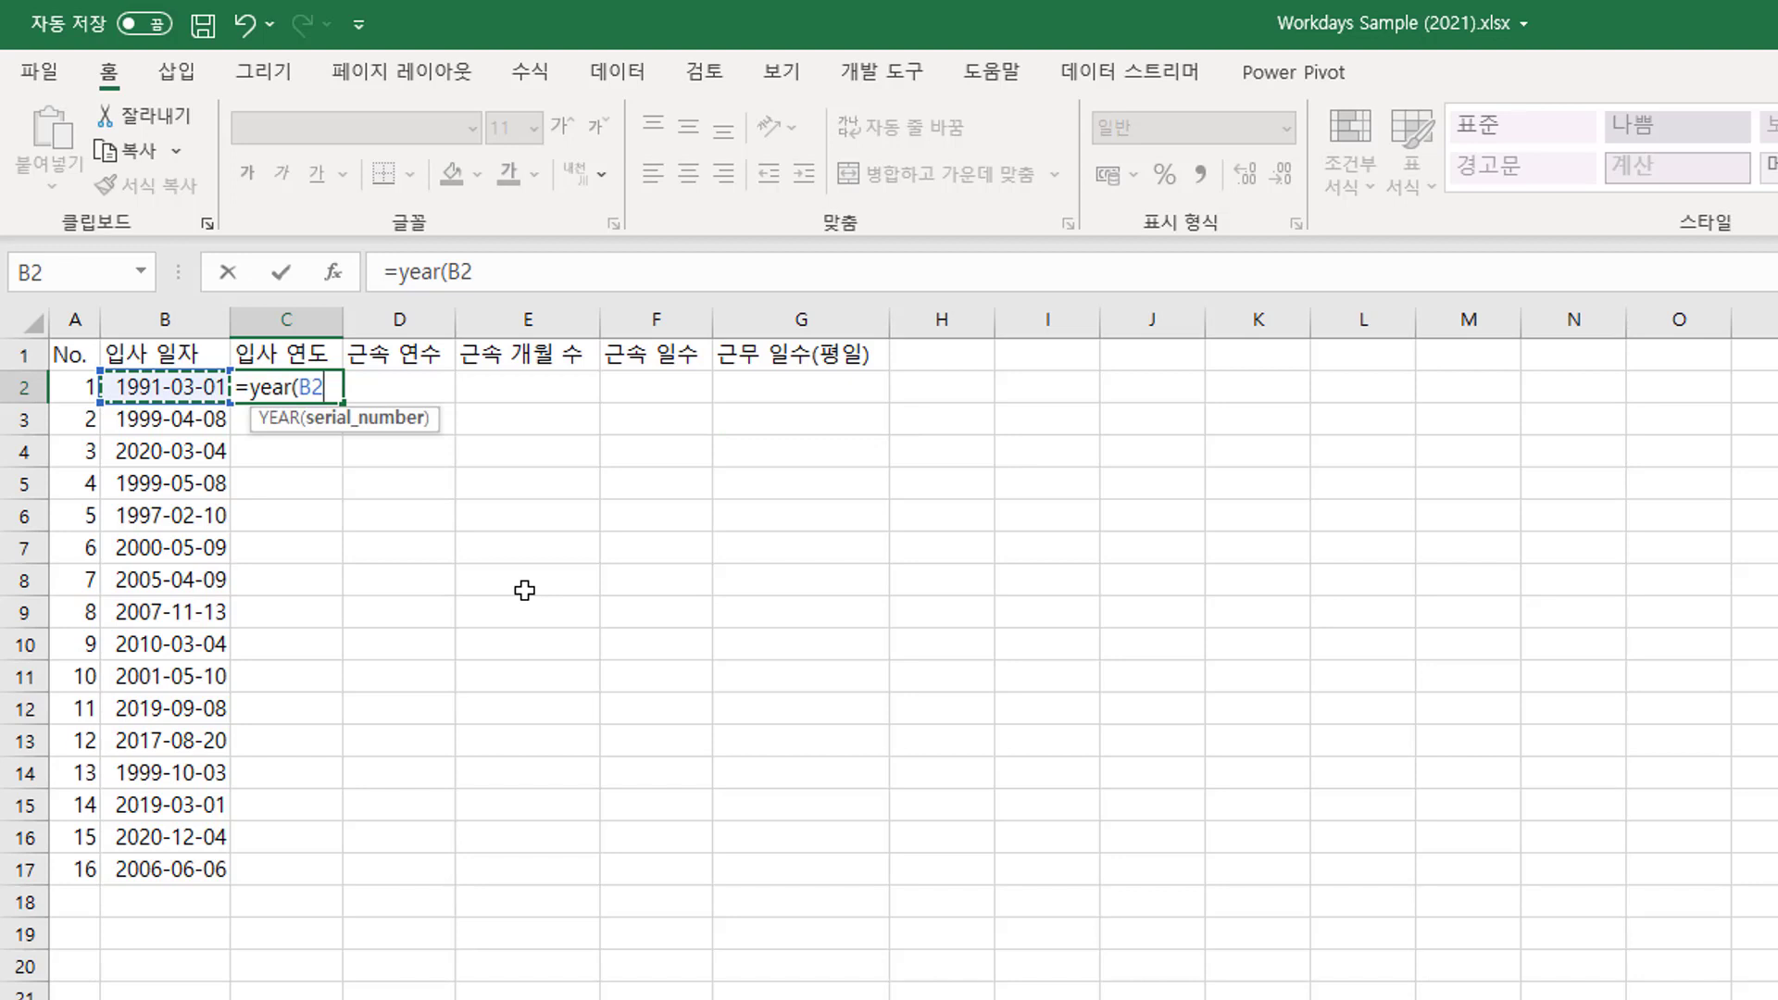
{"action": "key", "text": "Return"}
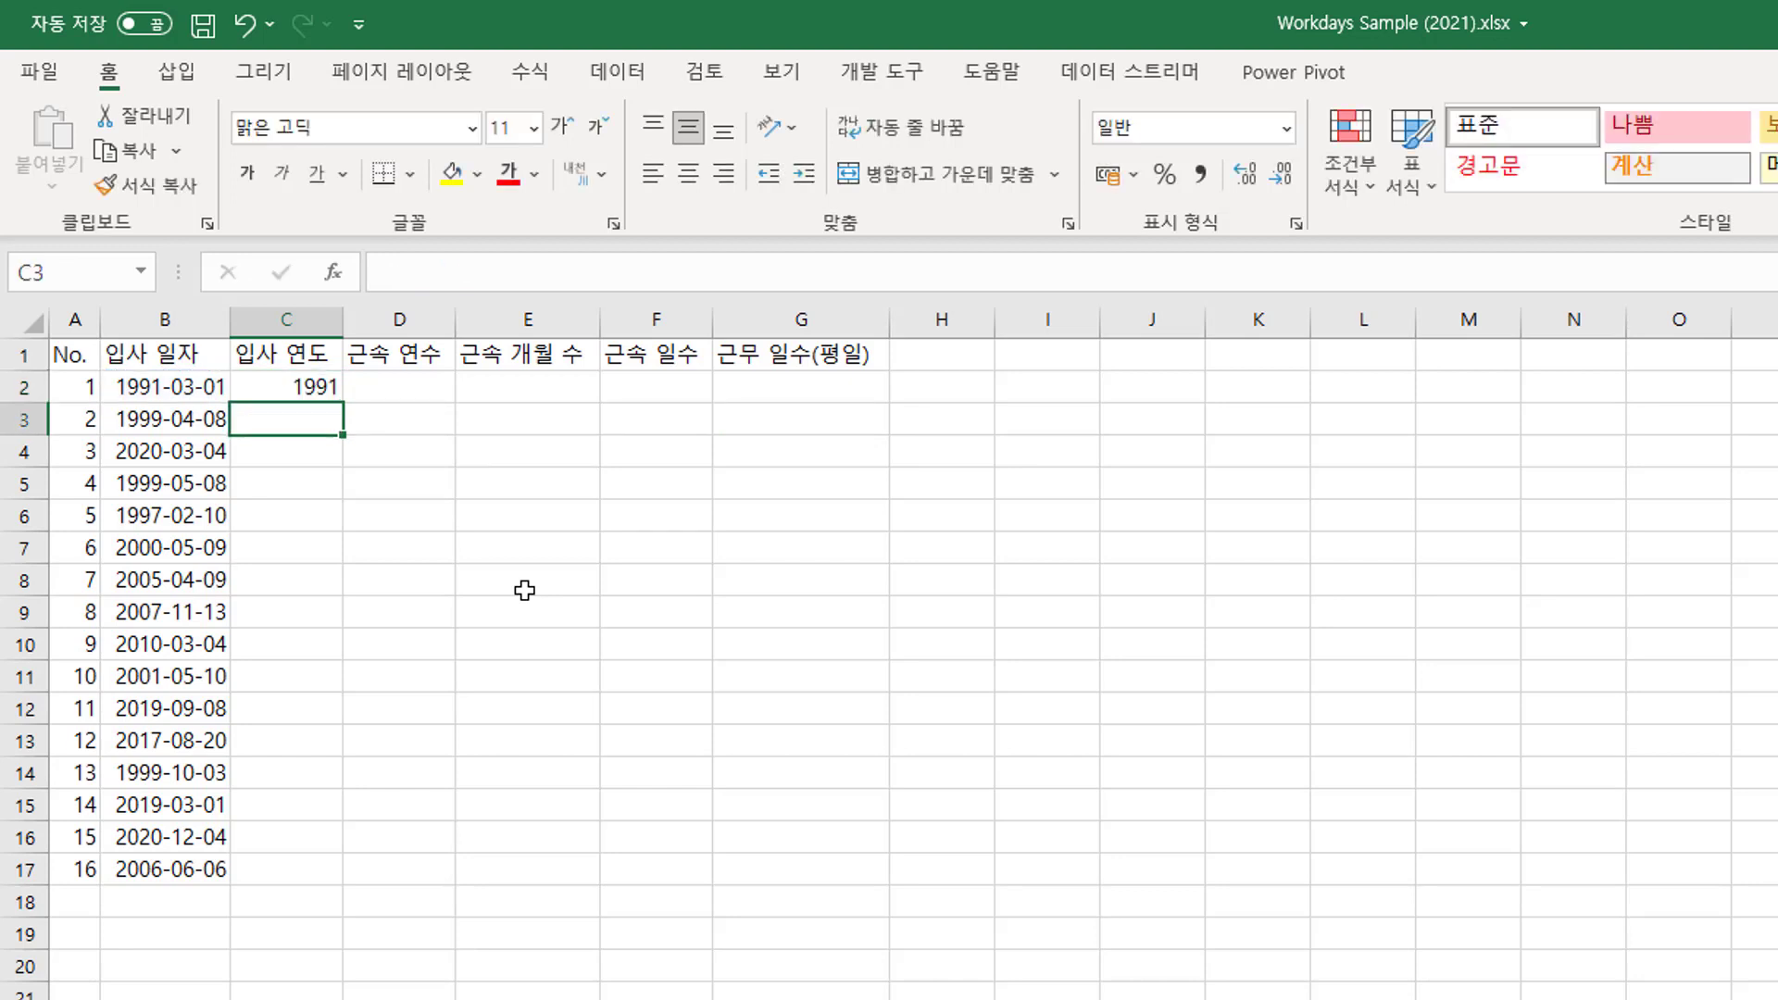
{"action": "left_click", "coordinate": [301, 388]}
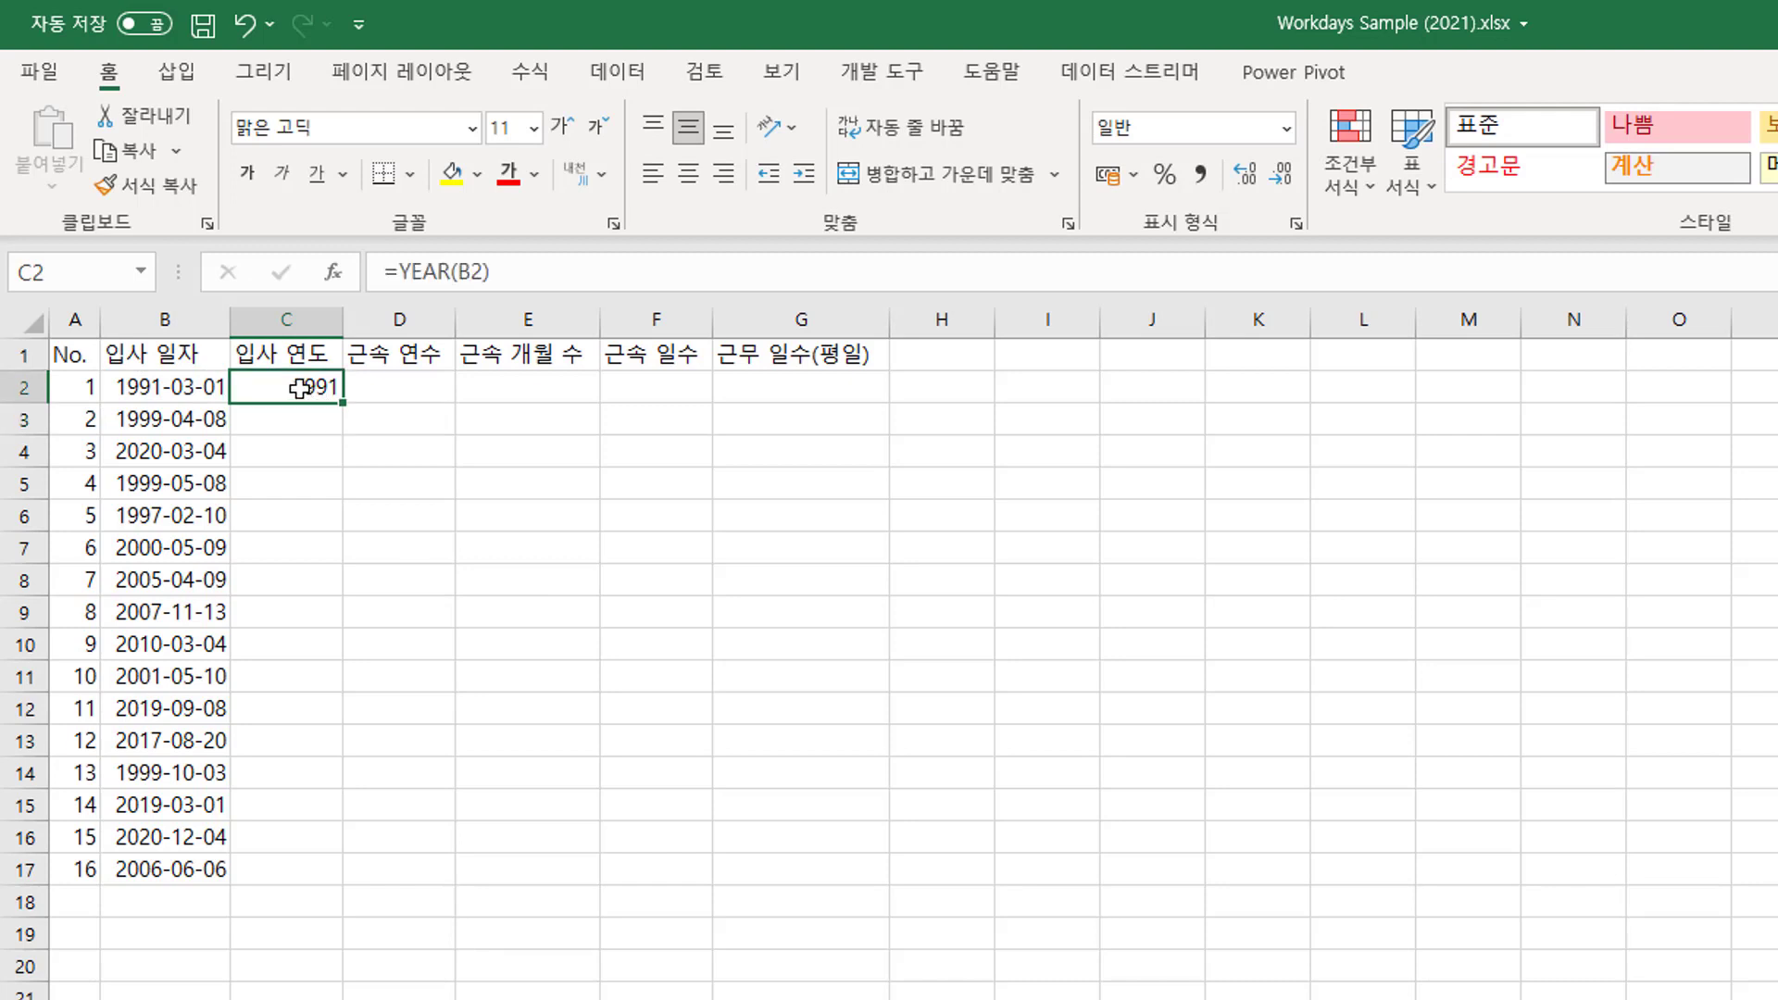
{"action": "double_click", "coordinate": [347, 401]}
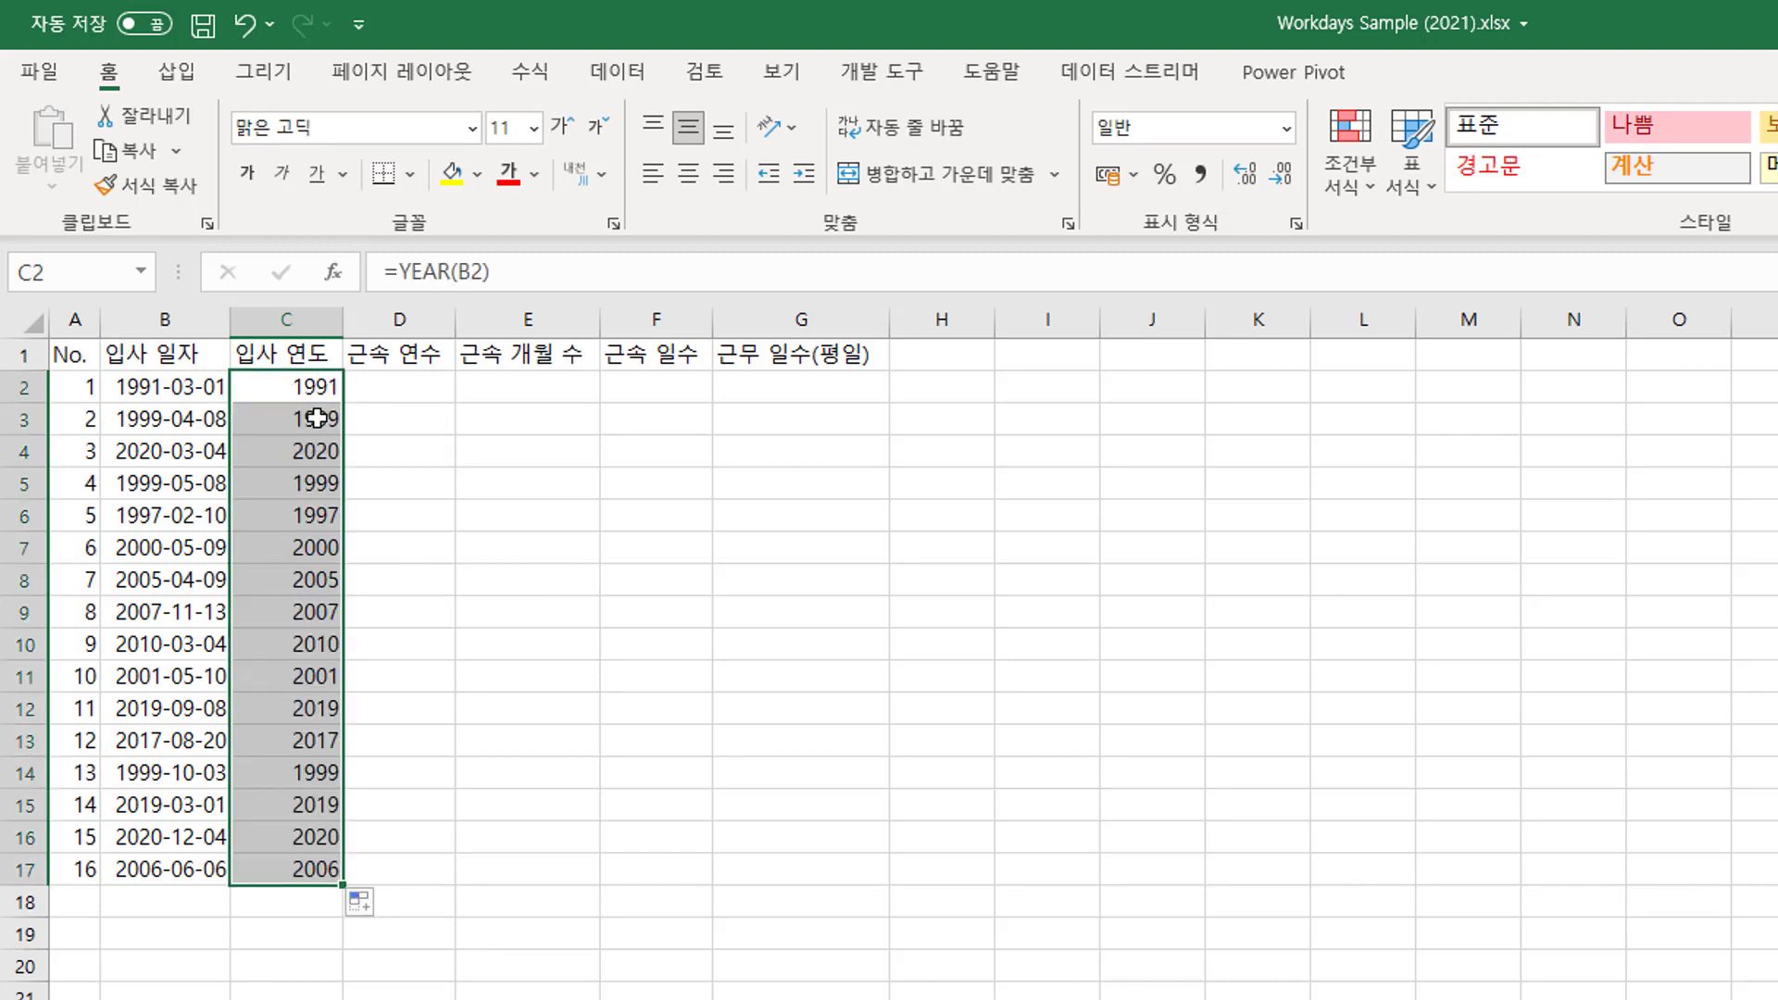
{"action": "left_click", "coordinate": [418, 382]}
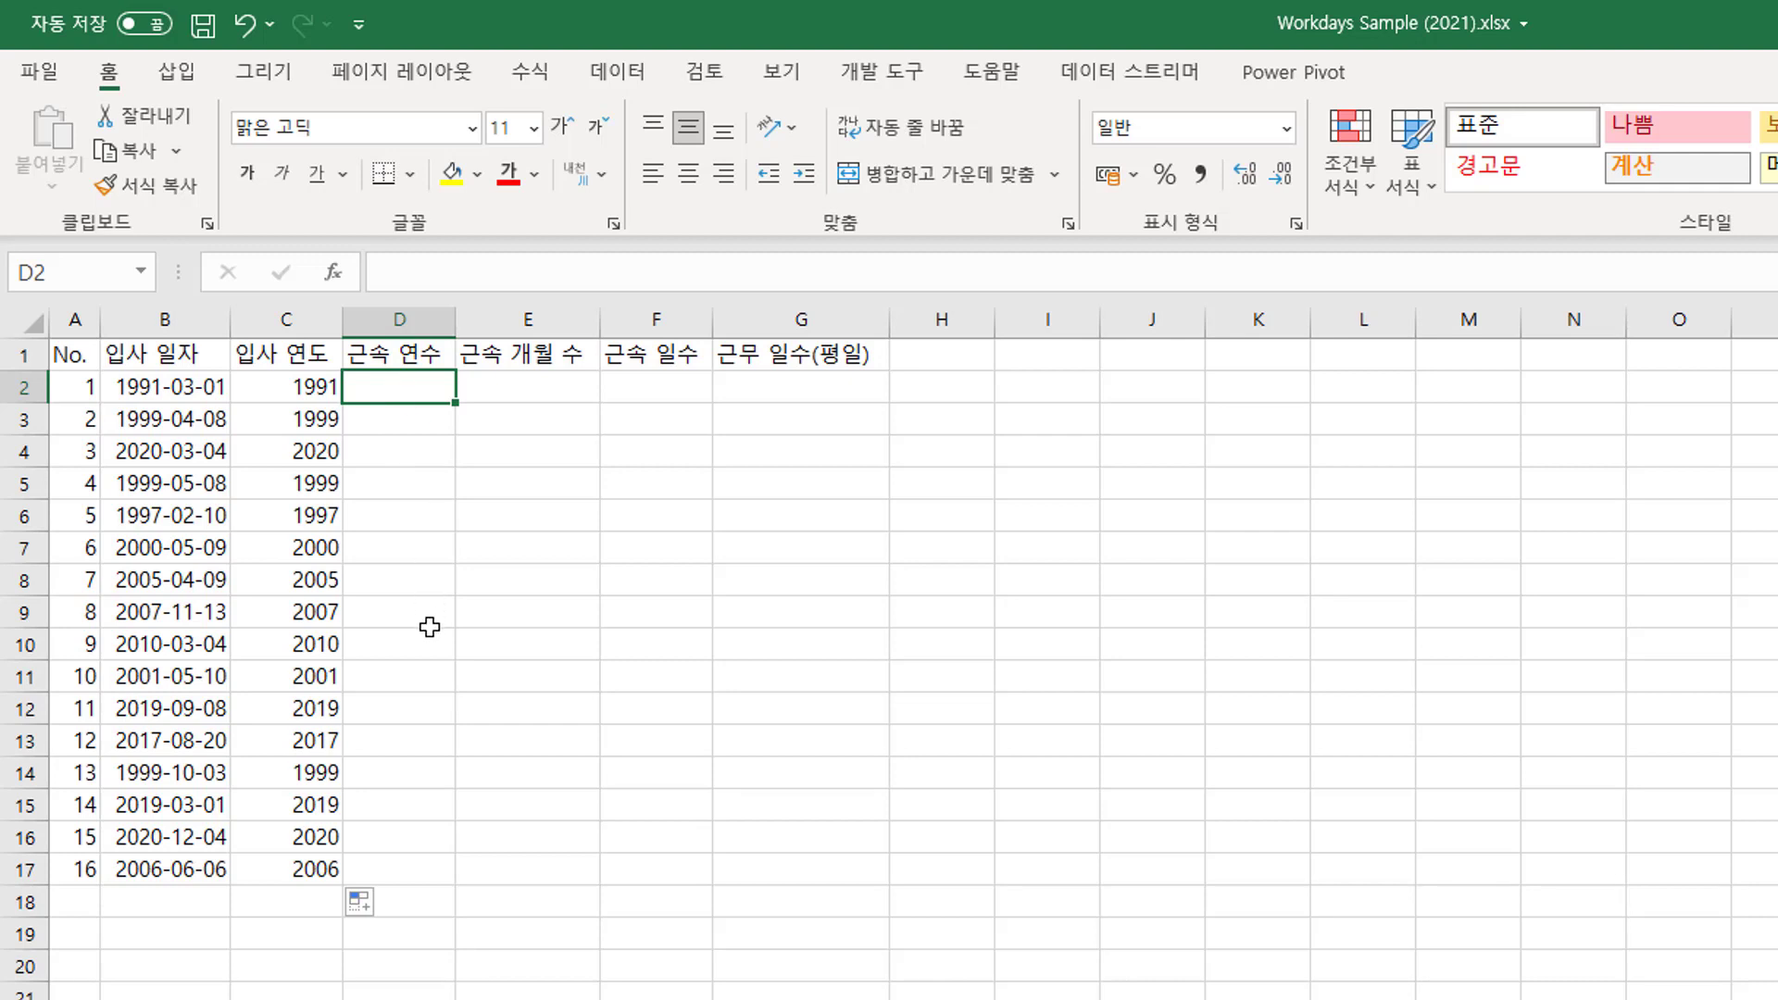
Enter =TODAY()-B2 in D2 to compute days since the hire date.
{"action": "type", "text": "="}
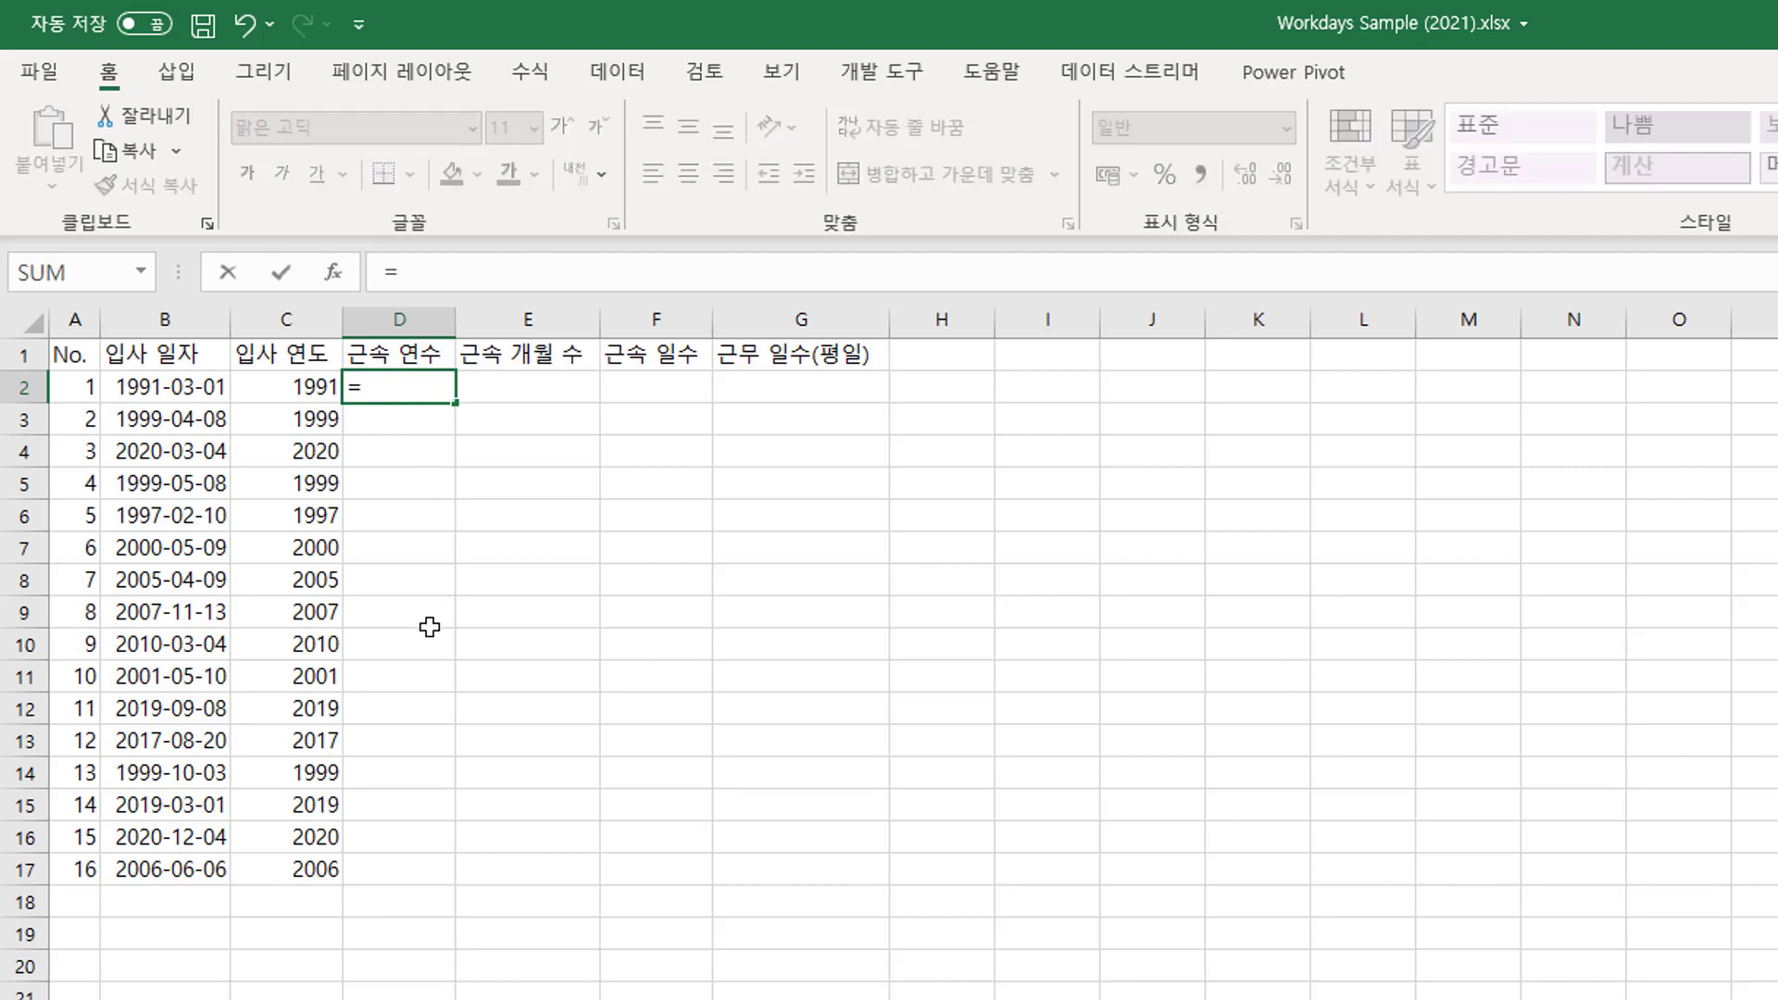
{"action": "type", "text": "t"}
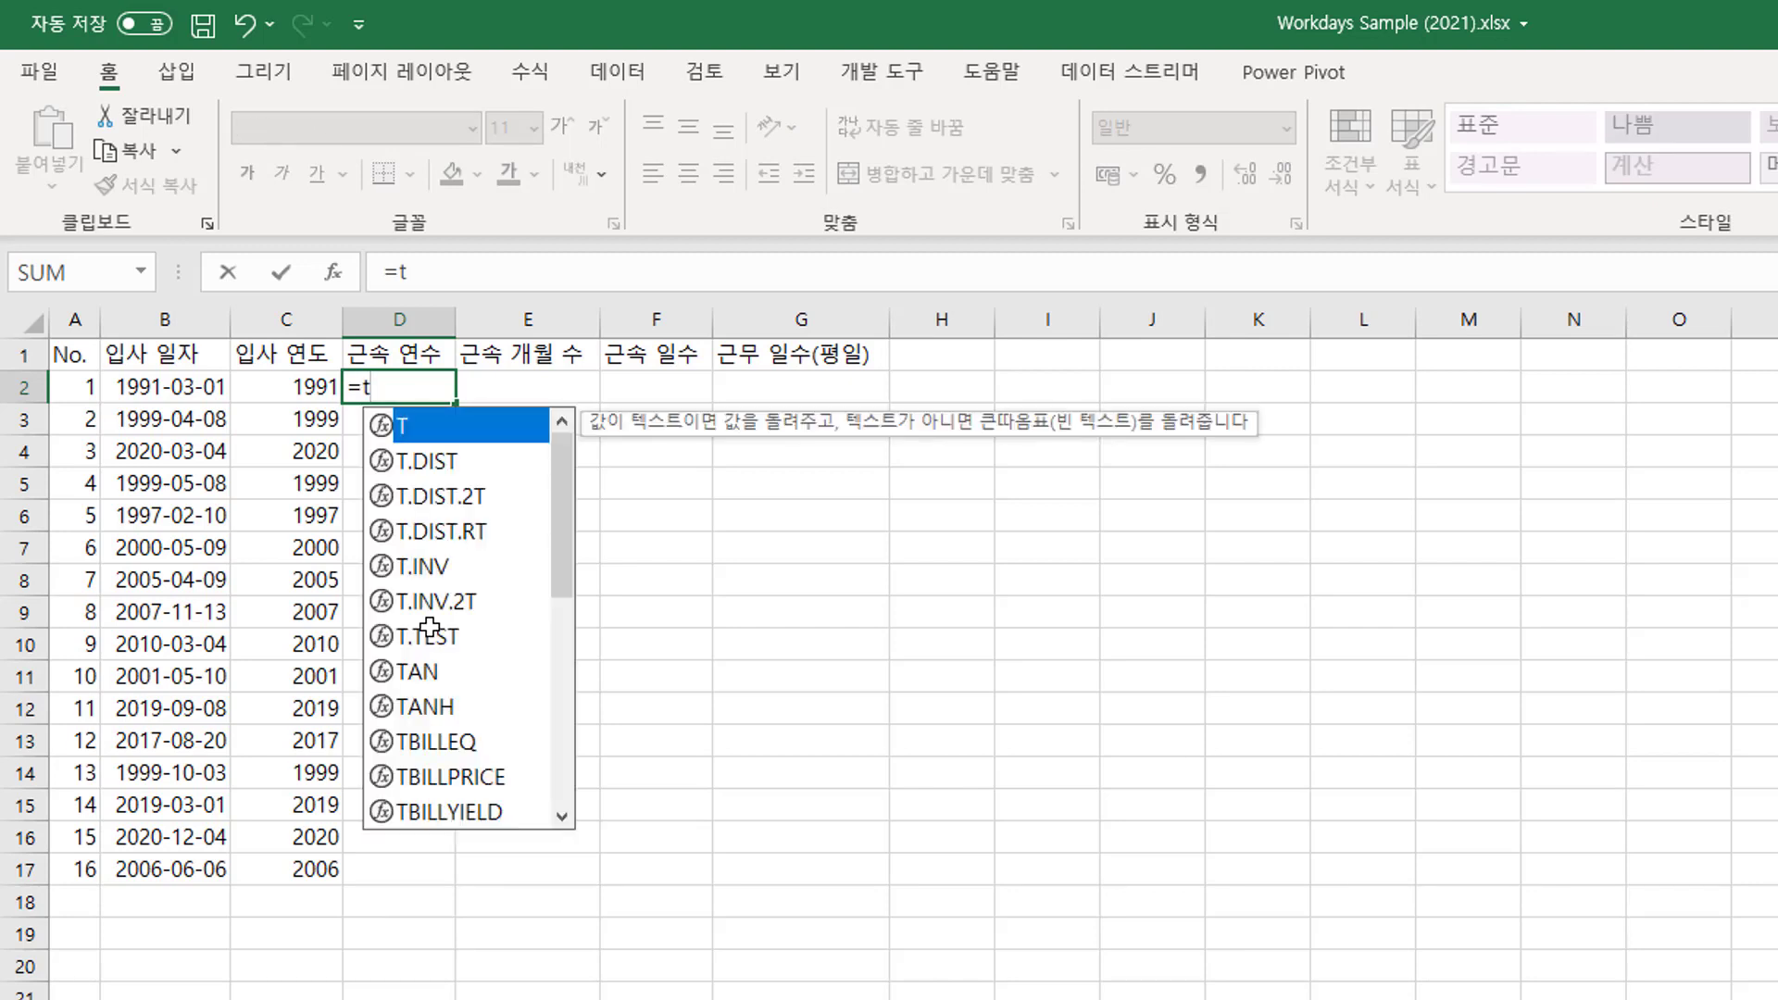
{"action": "type", "text": "o"}
{"action": "key", "text": "Tab"}
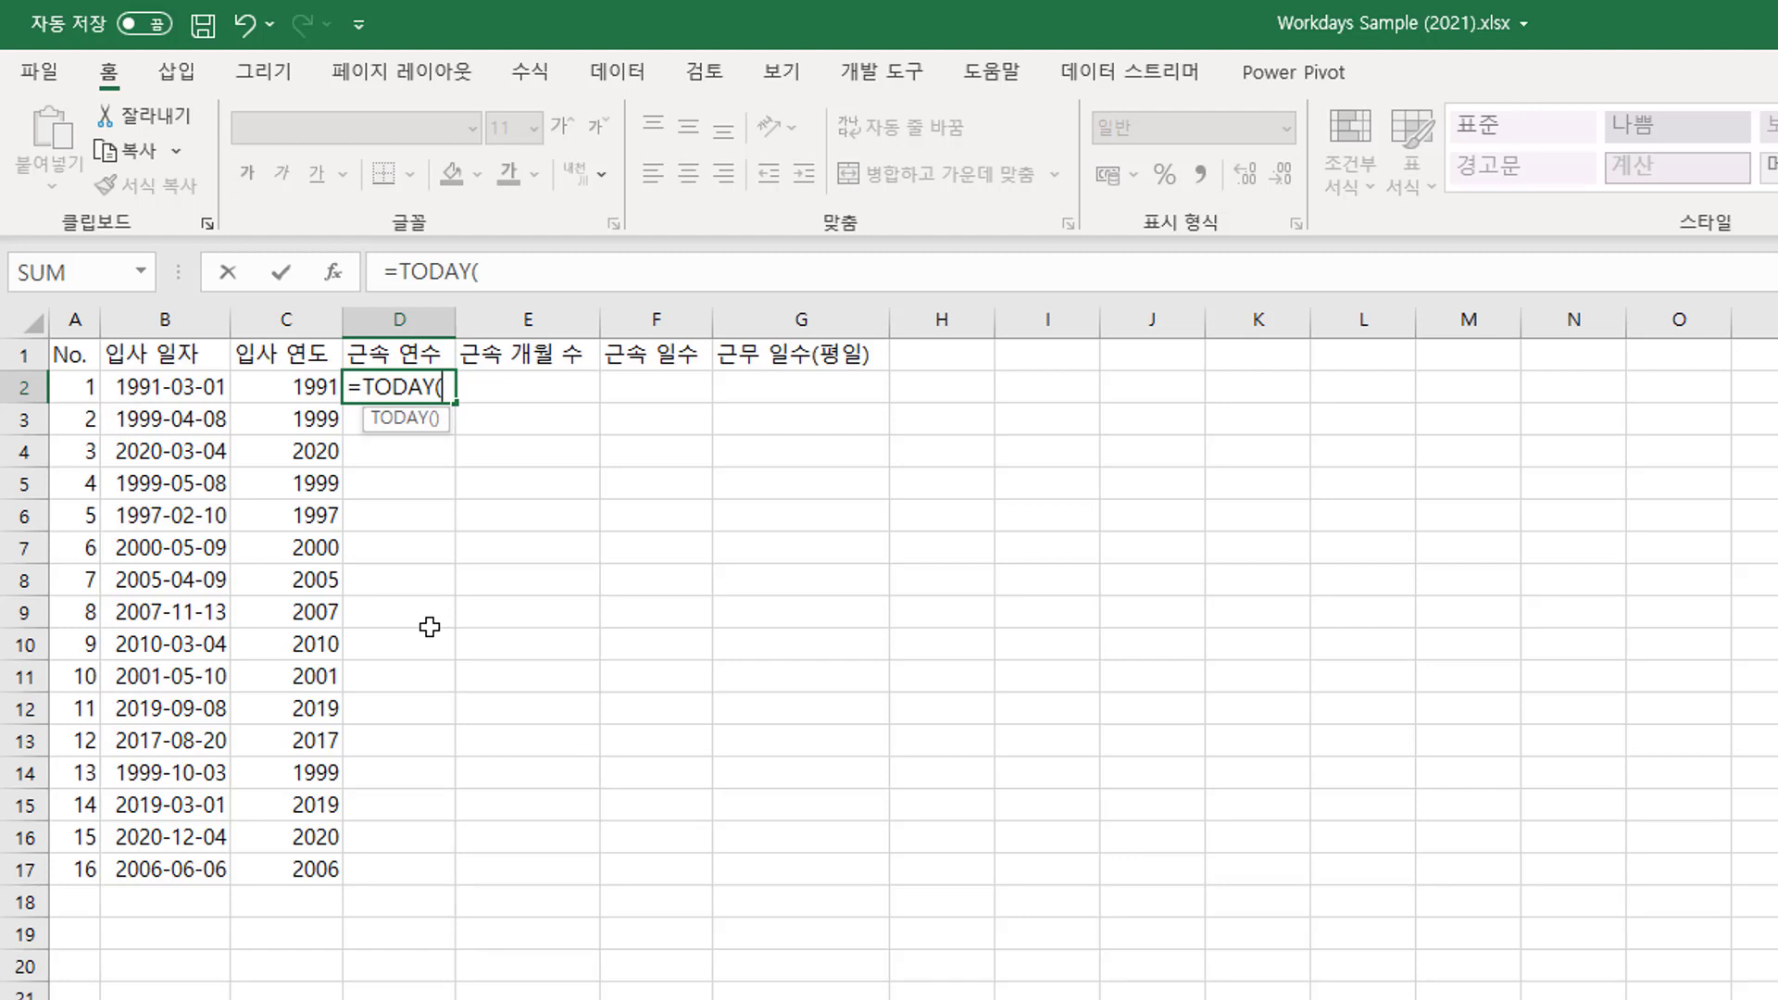
{"action": "type", "text": ")-"}
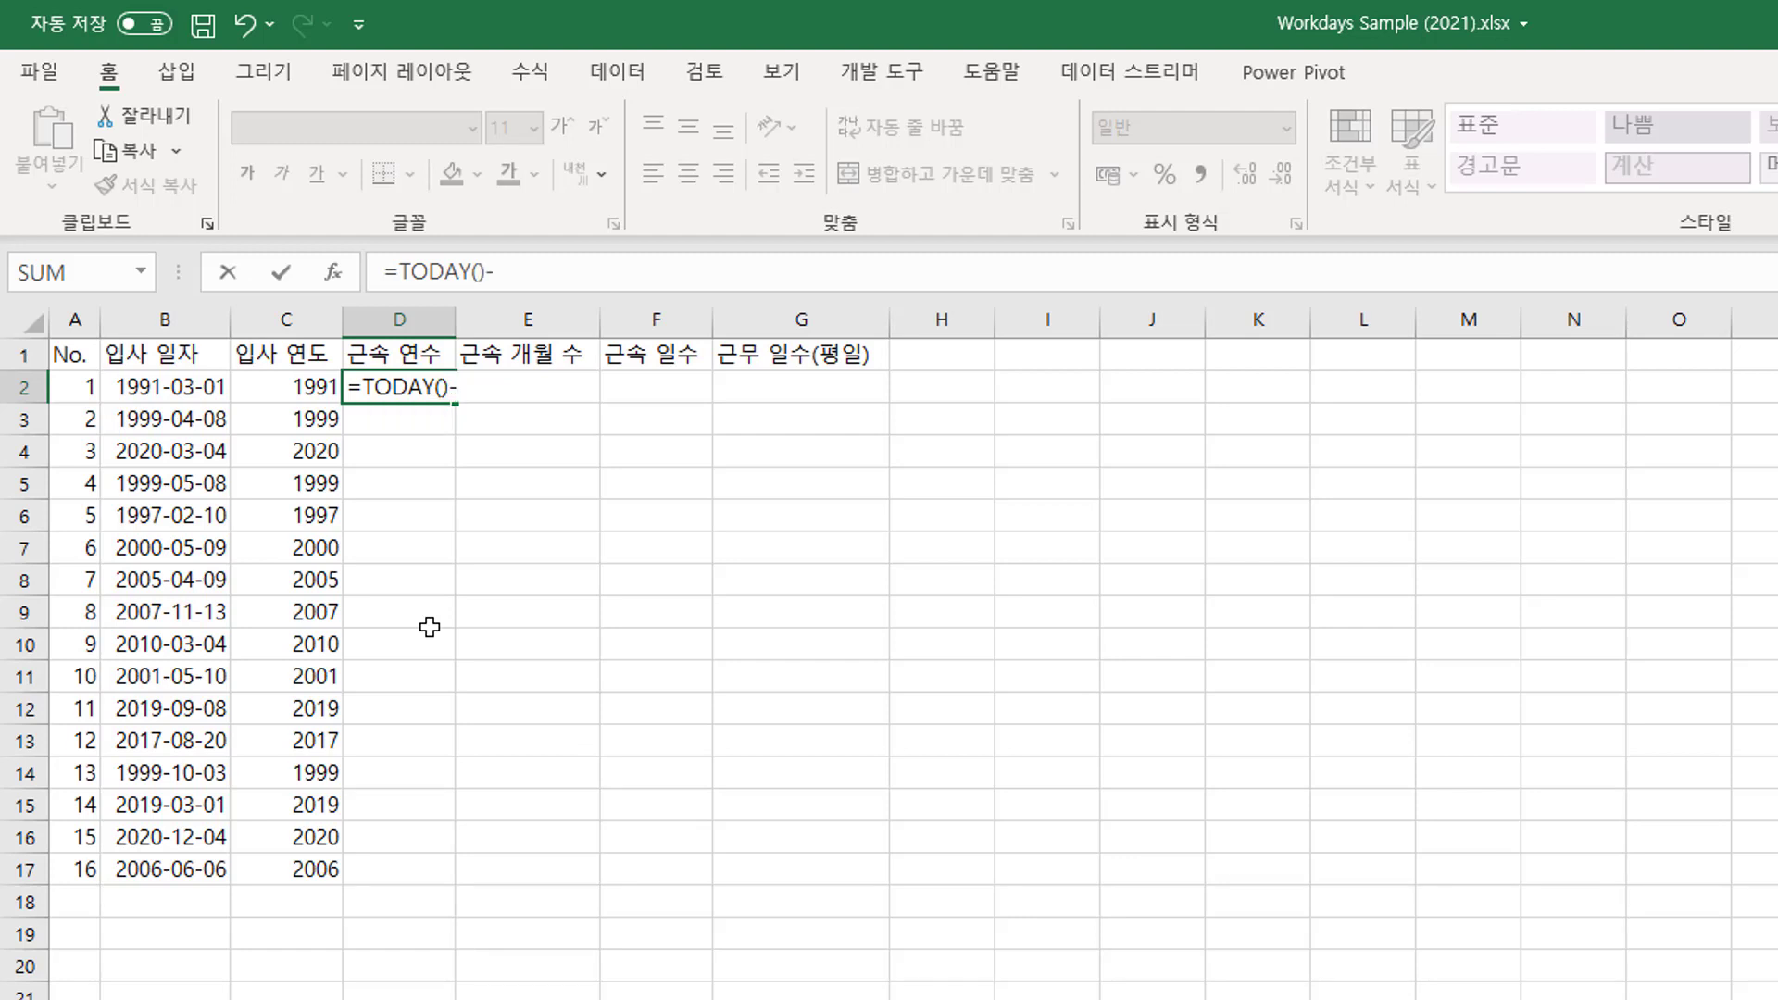
{"action": "left_click", "coordinate": [191, 393]}
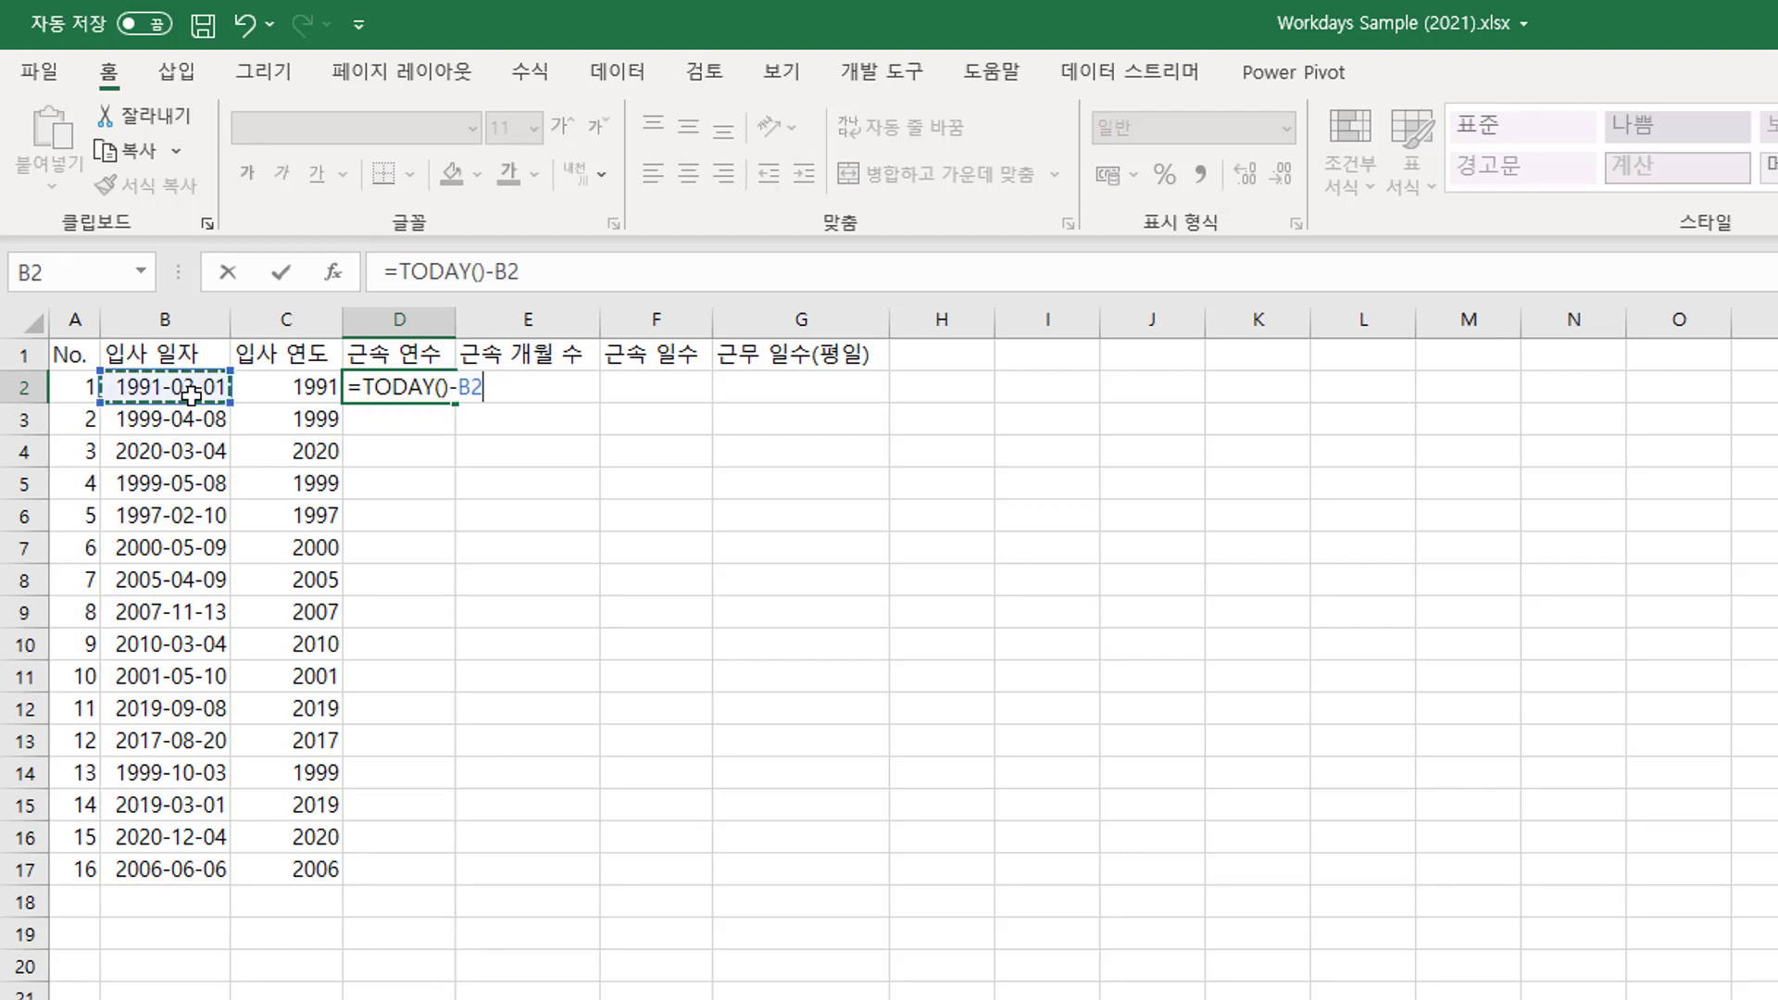
{"action": "key", "text": "Return"}
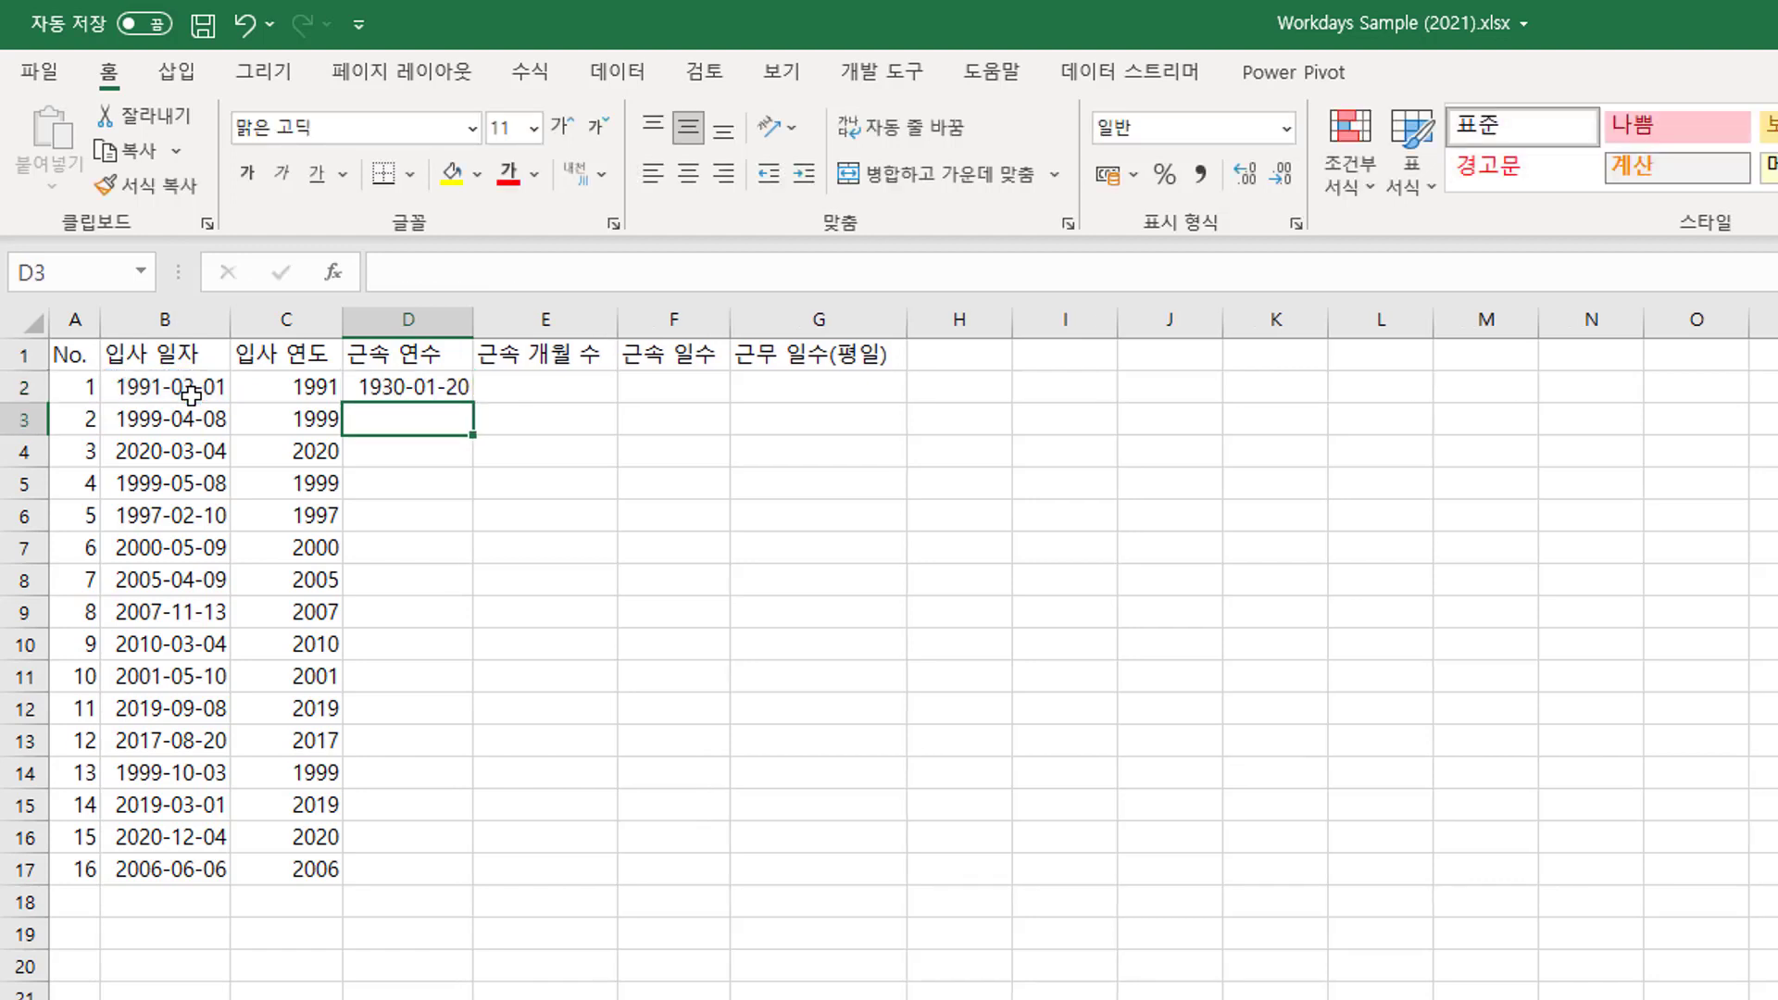
Format D2:D17 as 숫자 so D2 shows the plain number 10978.
{"action": "mouse_move", "coordinate": [409, 394]}
{"action": "left_mouse_down"}
{"action": "mouse_move", "coordinate": [413, 630]}
{"action": "mouse_move", "coordinate": [448, 859]}
{"action": "left_mouse_up"}
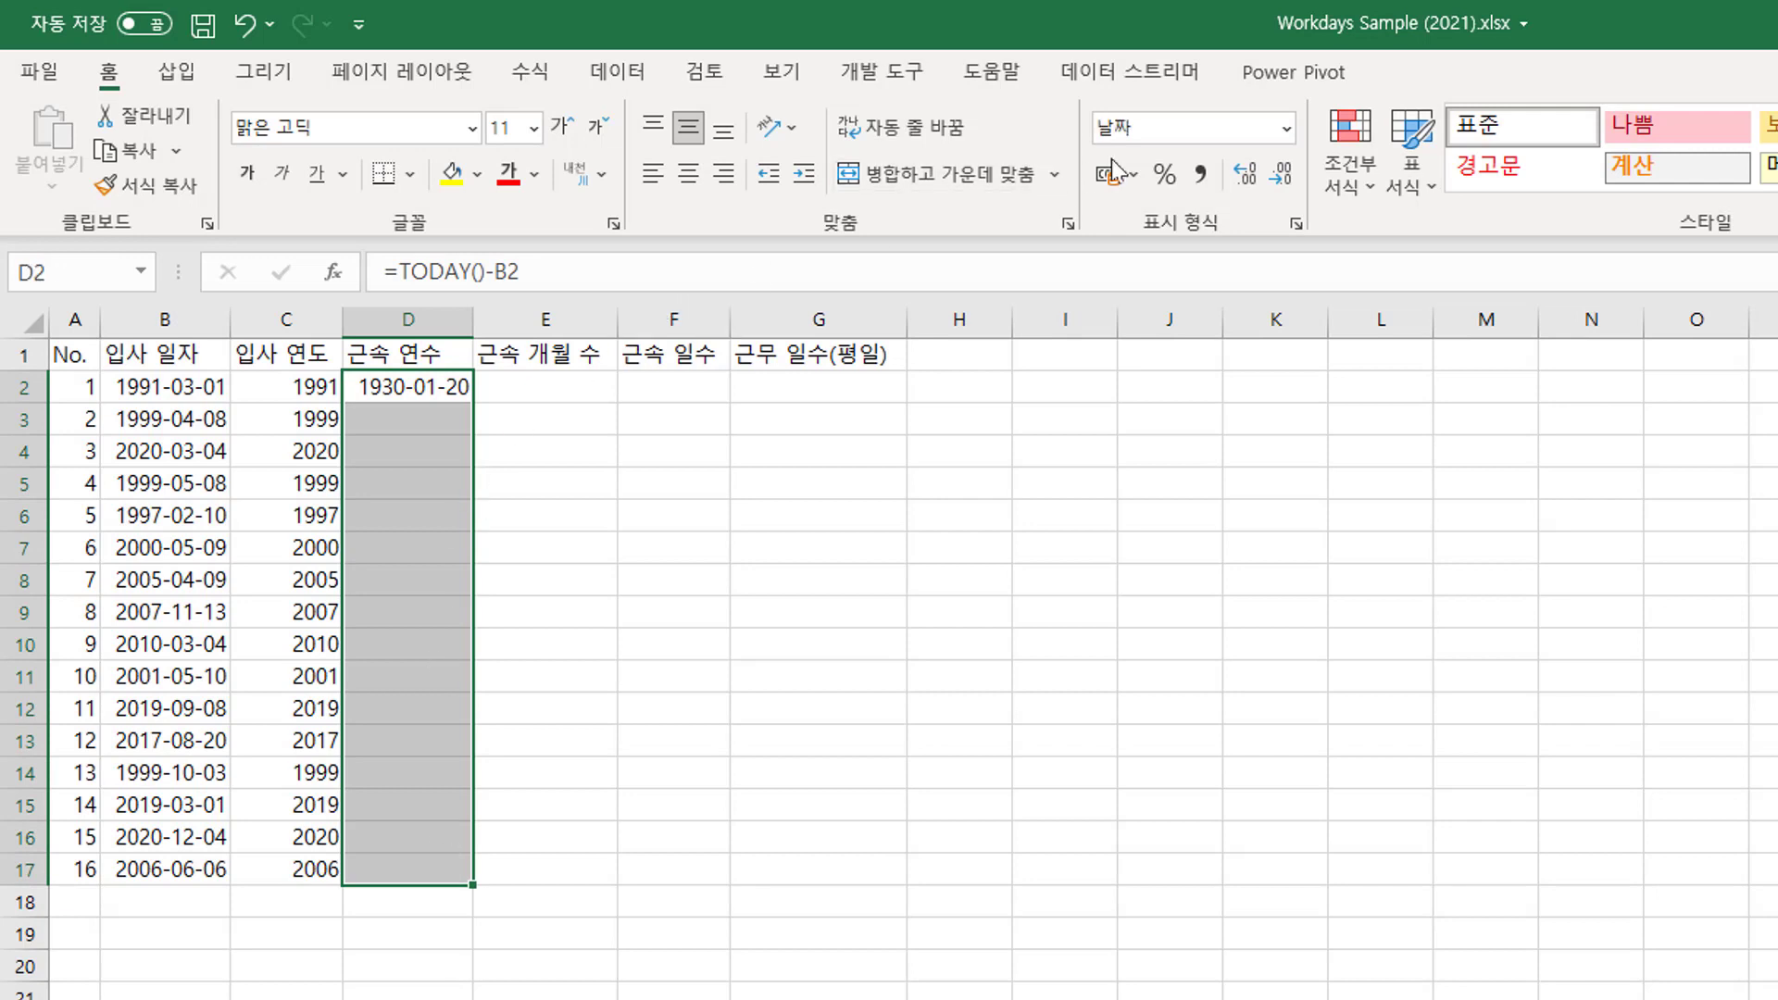
{"action": "left_click", "coordinate": [1285, 130]}
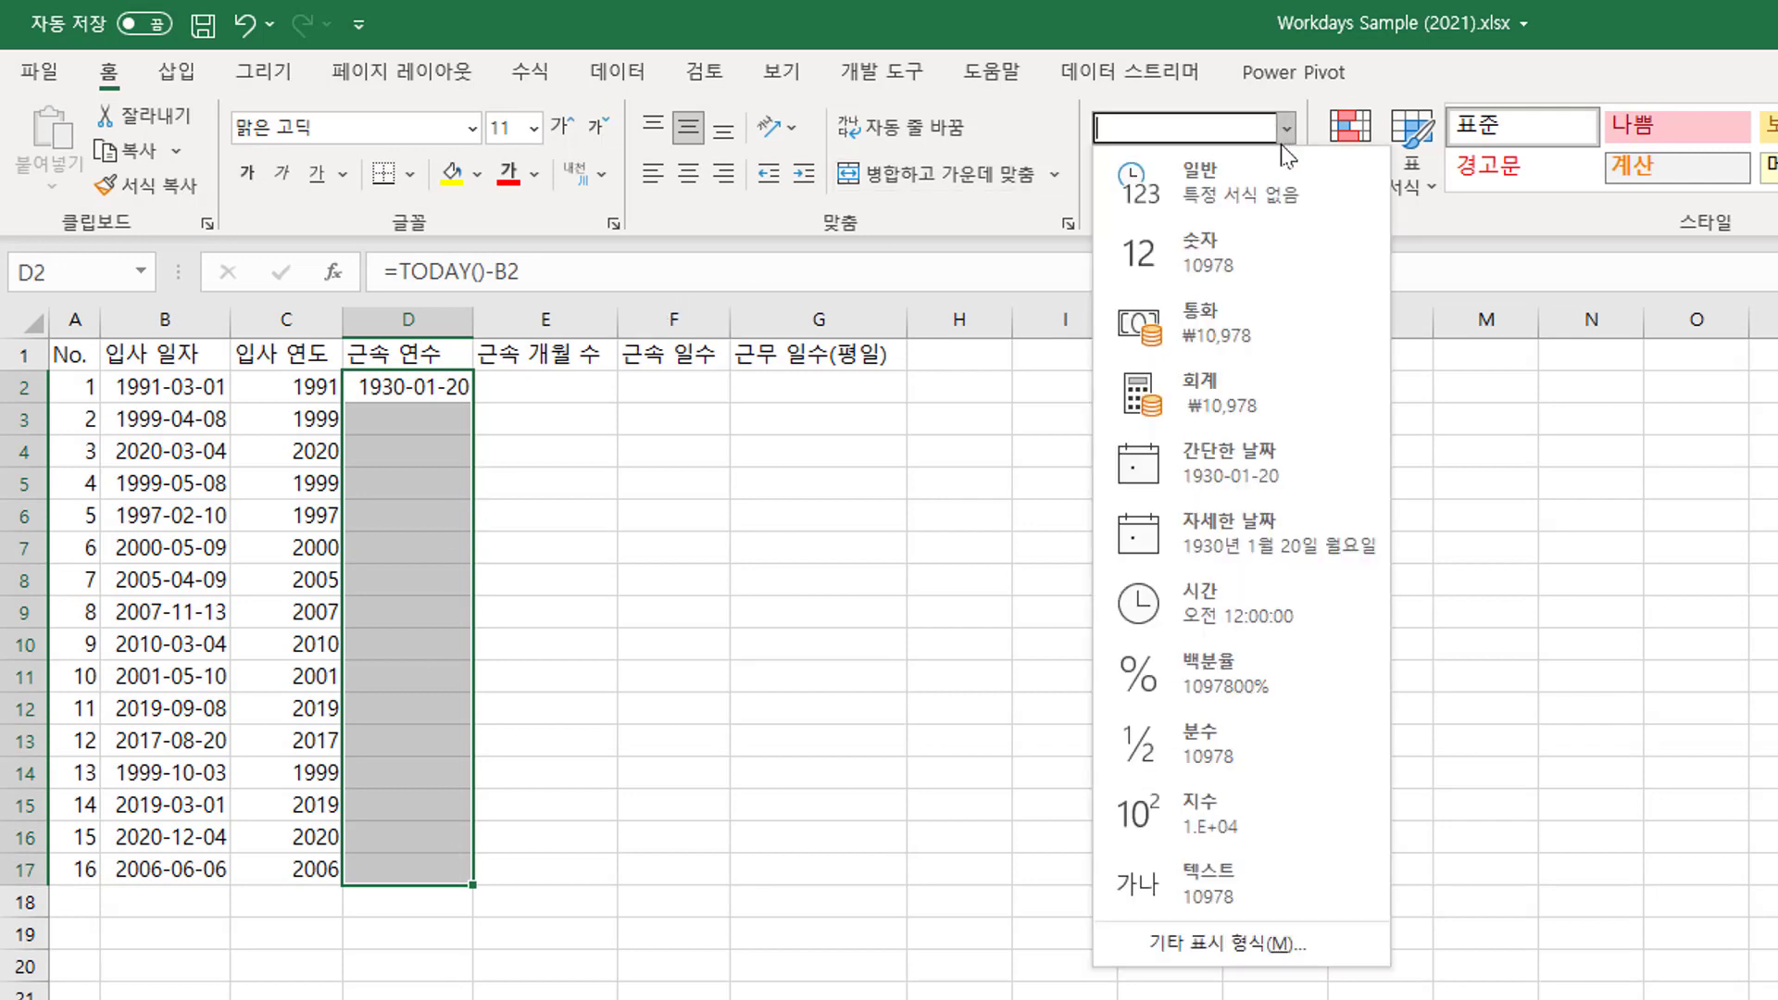
{"action": "left_click", "coordinate": [1269, 243]}
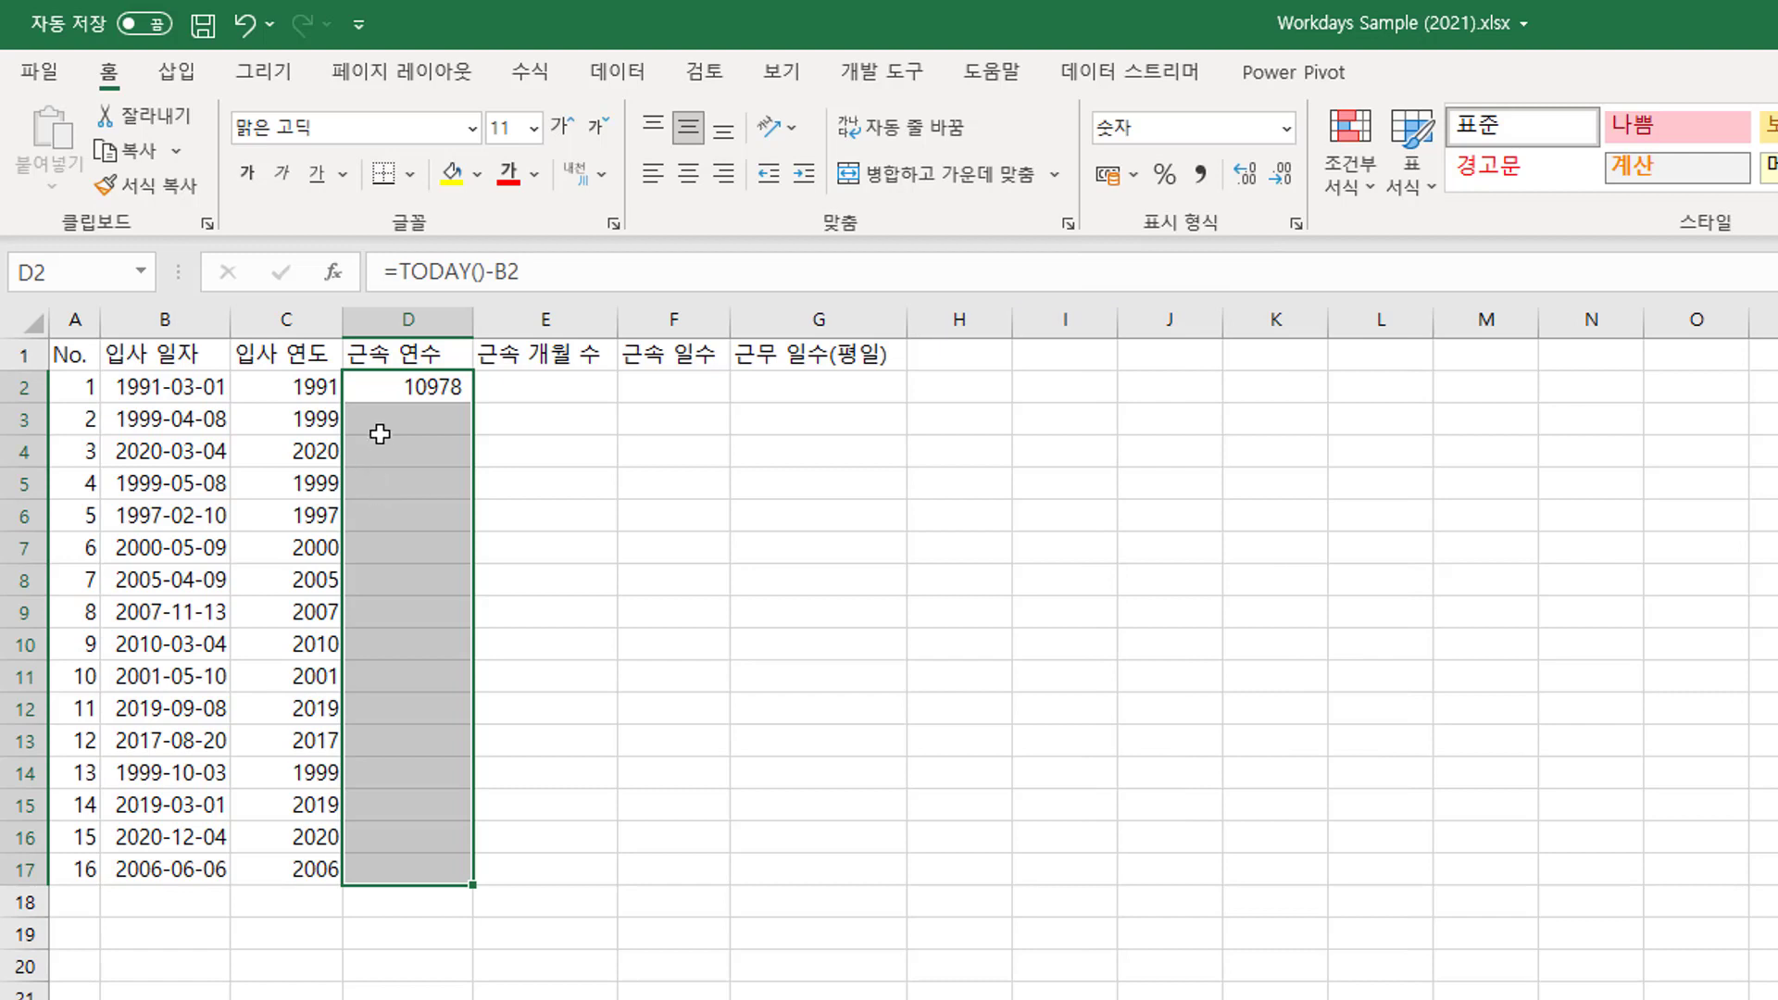
{"action": "left_click_drag", "start_coordinate": [370, 386], "coordinate": [397, 861]}
Start rewriting D2 as =datedif( and open the DATEDIF help article alongside.
{"action": "left_click", "coordinate": [441, 391]}
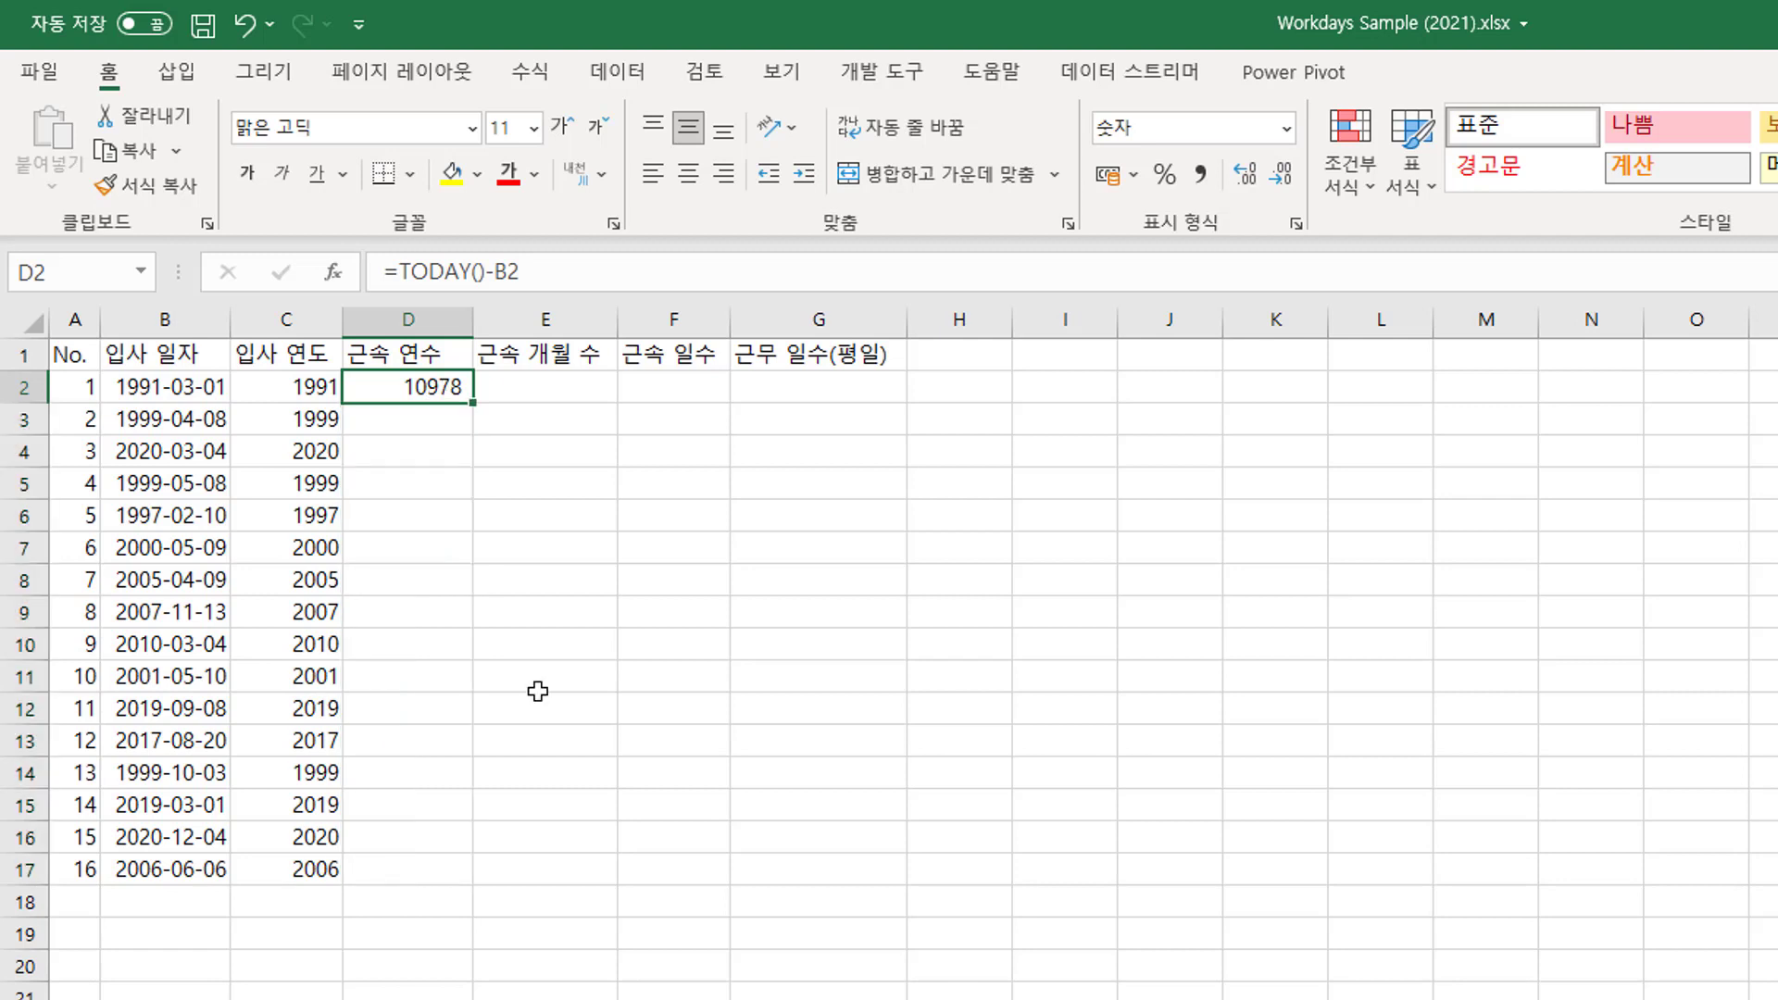
{"action": "type", "text": "="}
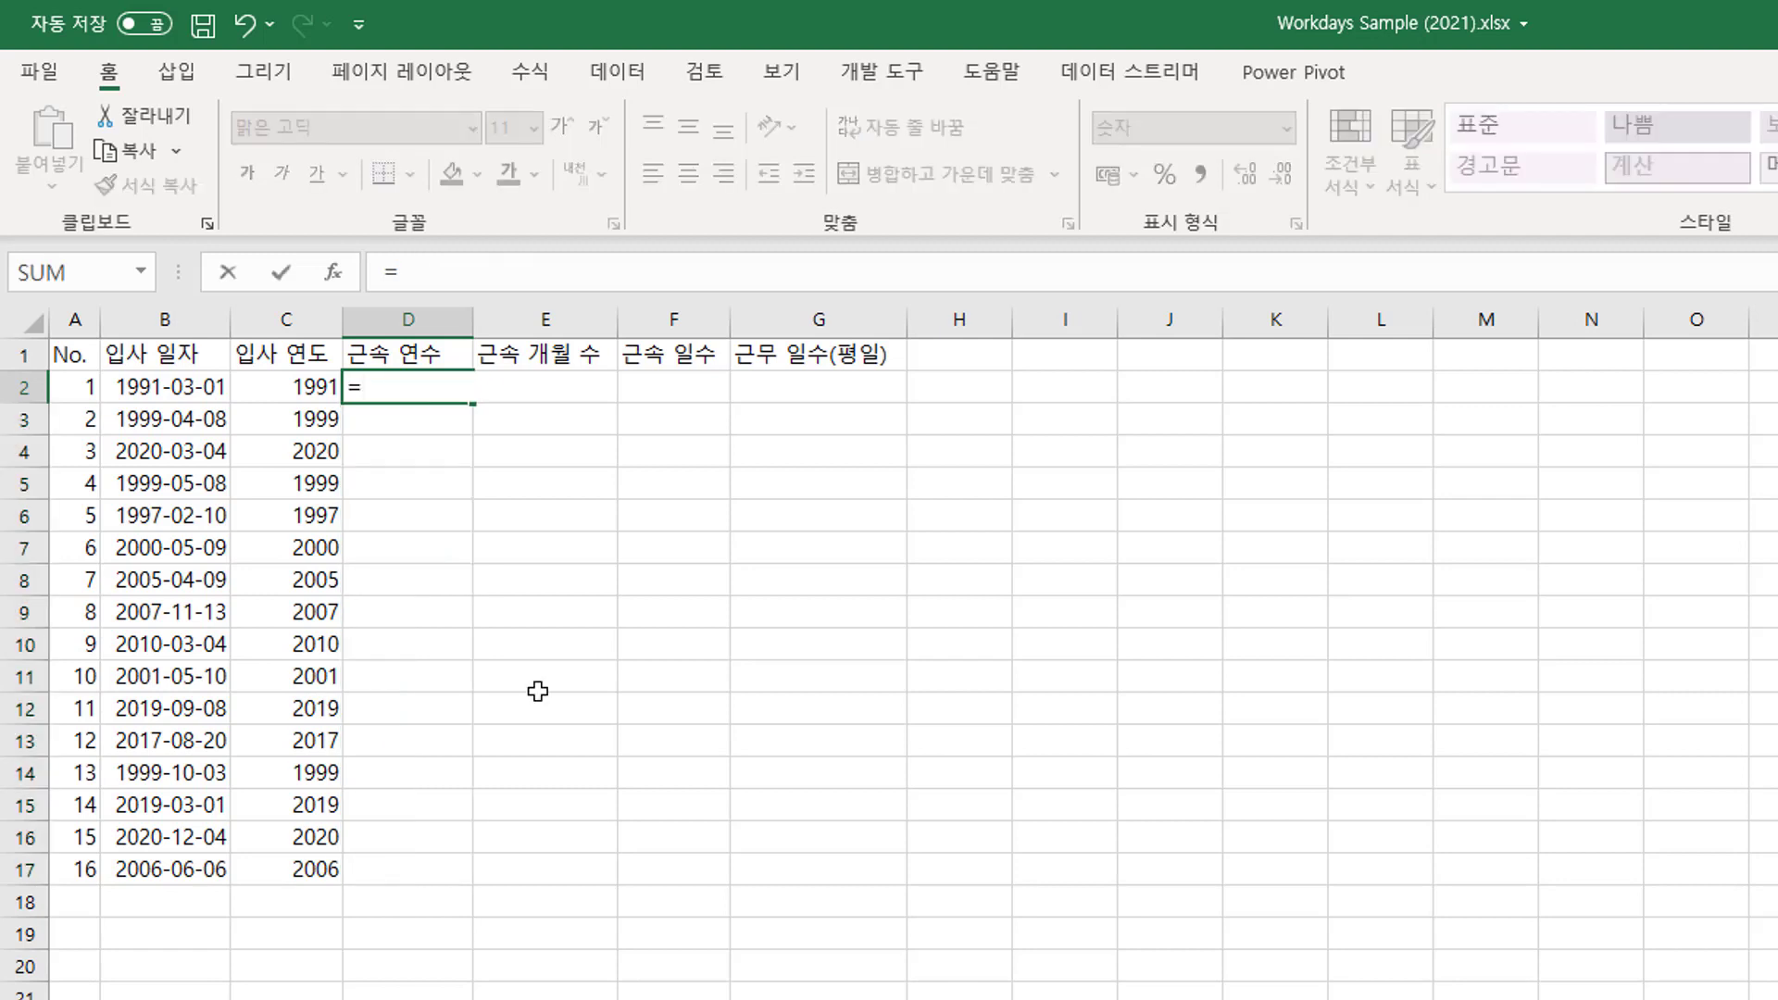
{"action": "type", "text": "date"}
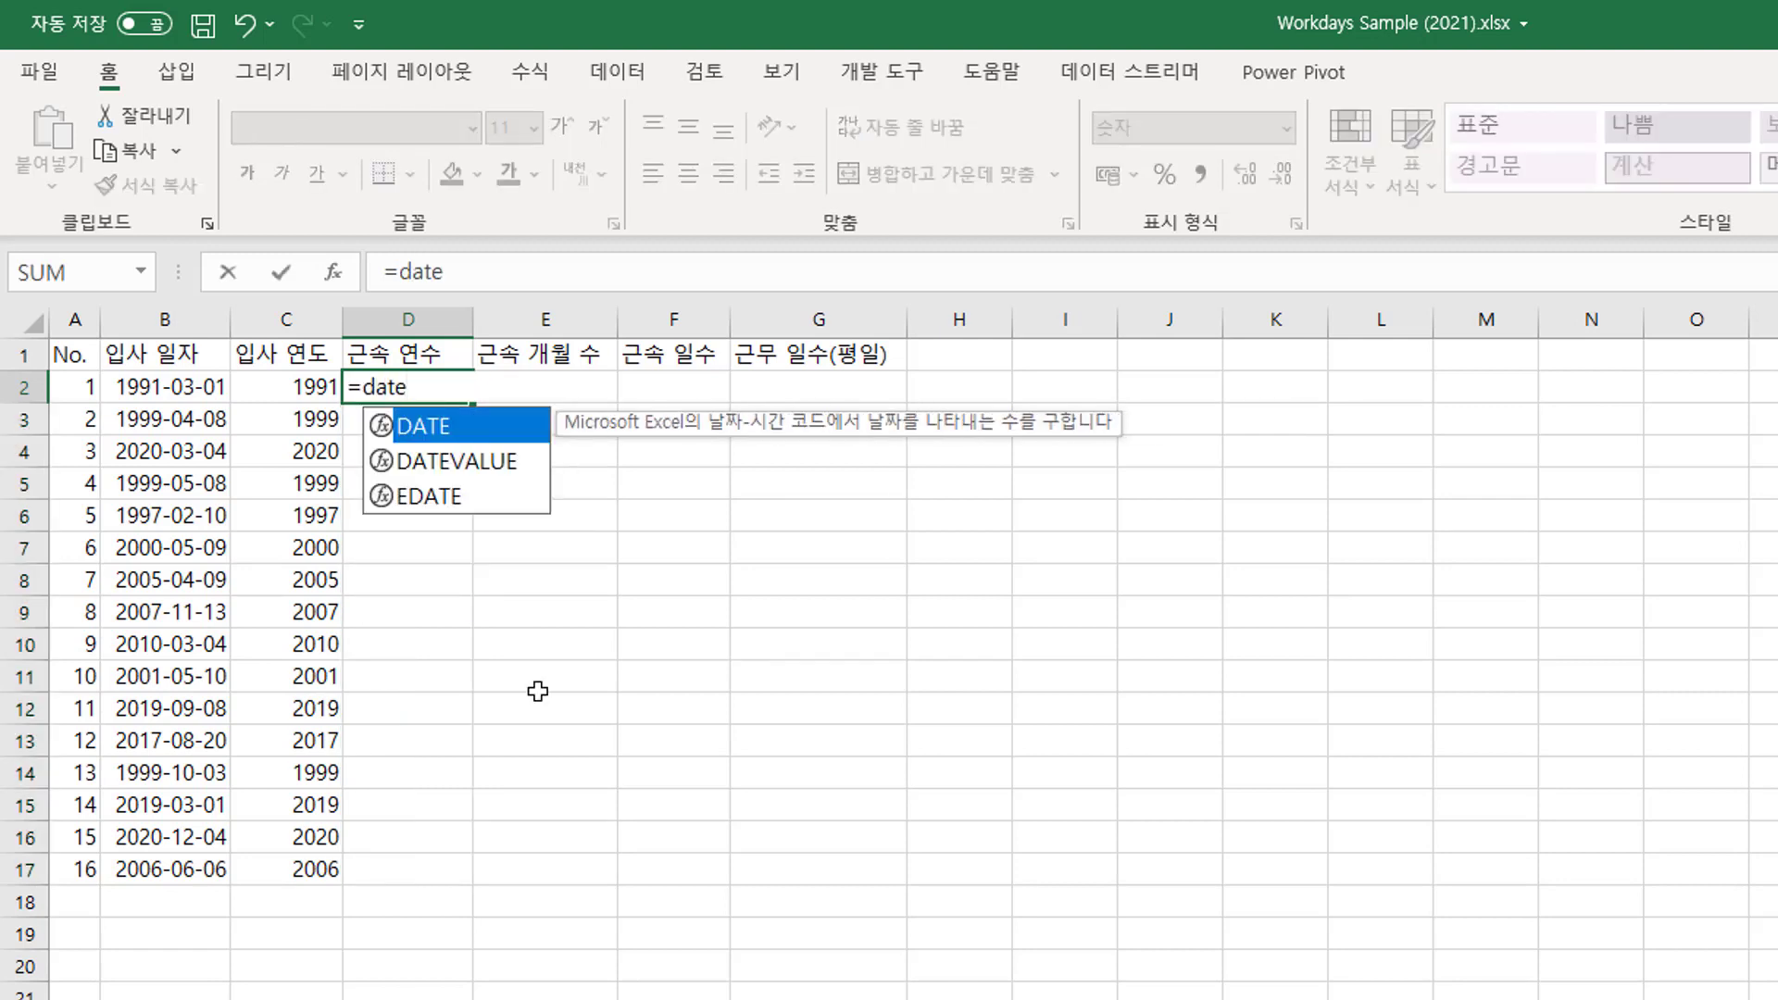
{"action": "type", "text": "dif"}
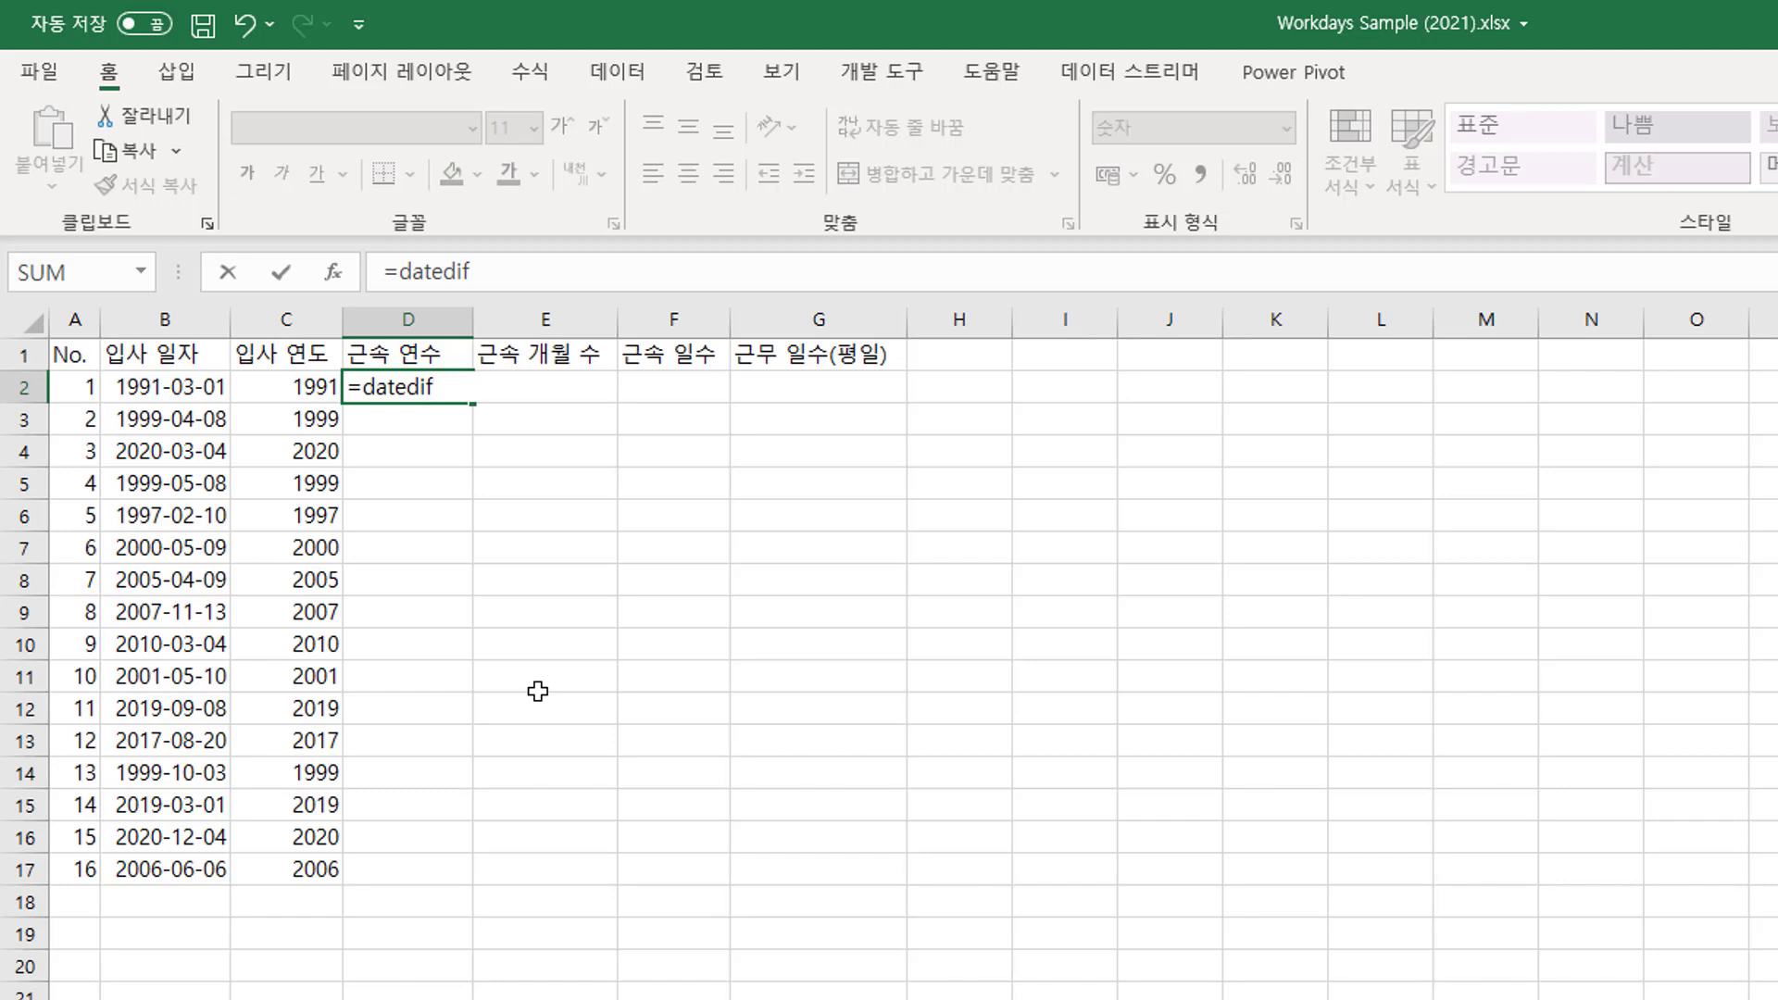
{"action": "type", "text": "("}
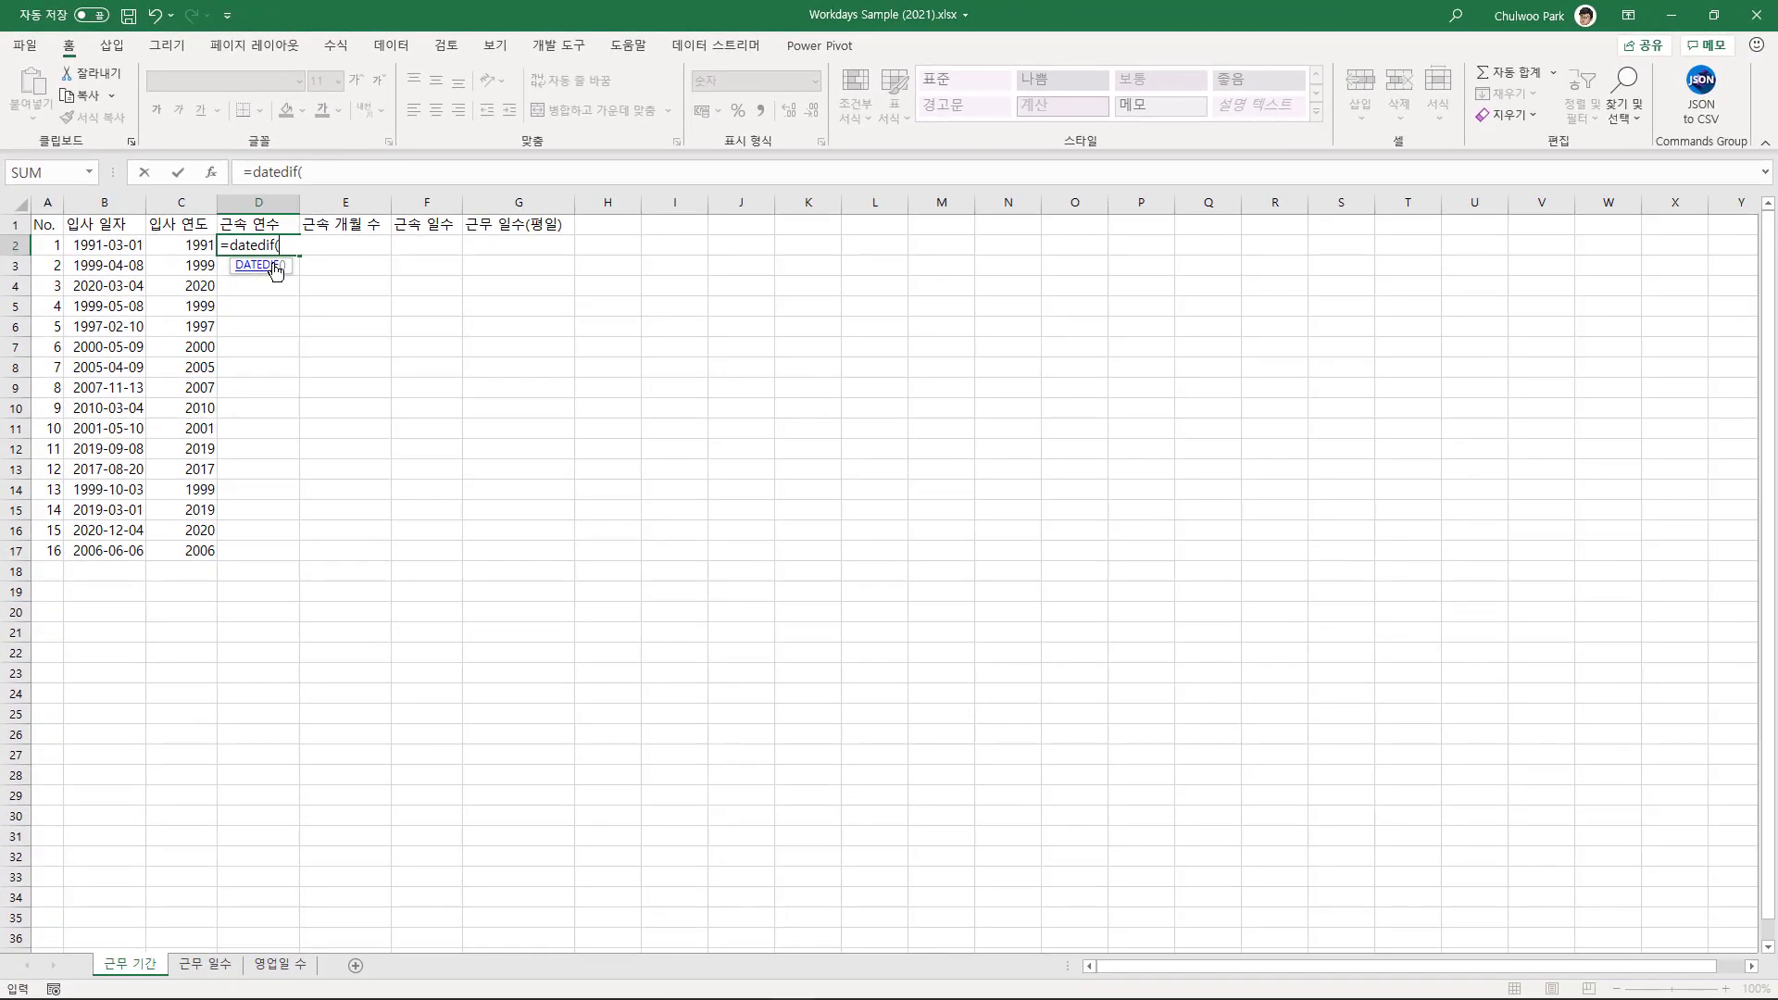
{"action": "left_click", "coordinate": [295, 287]}
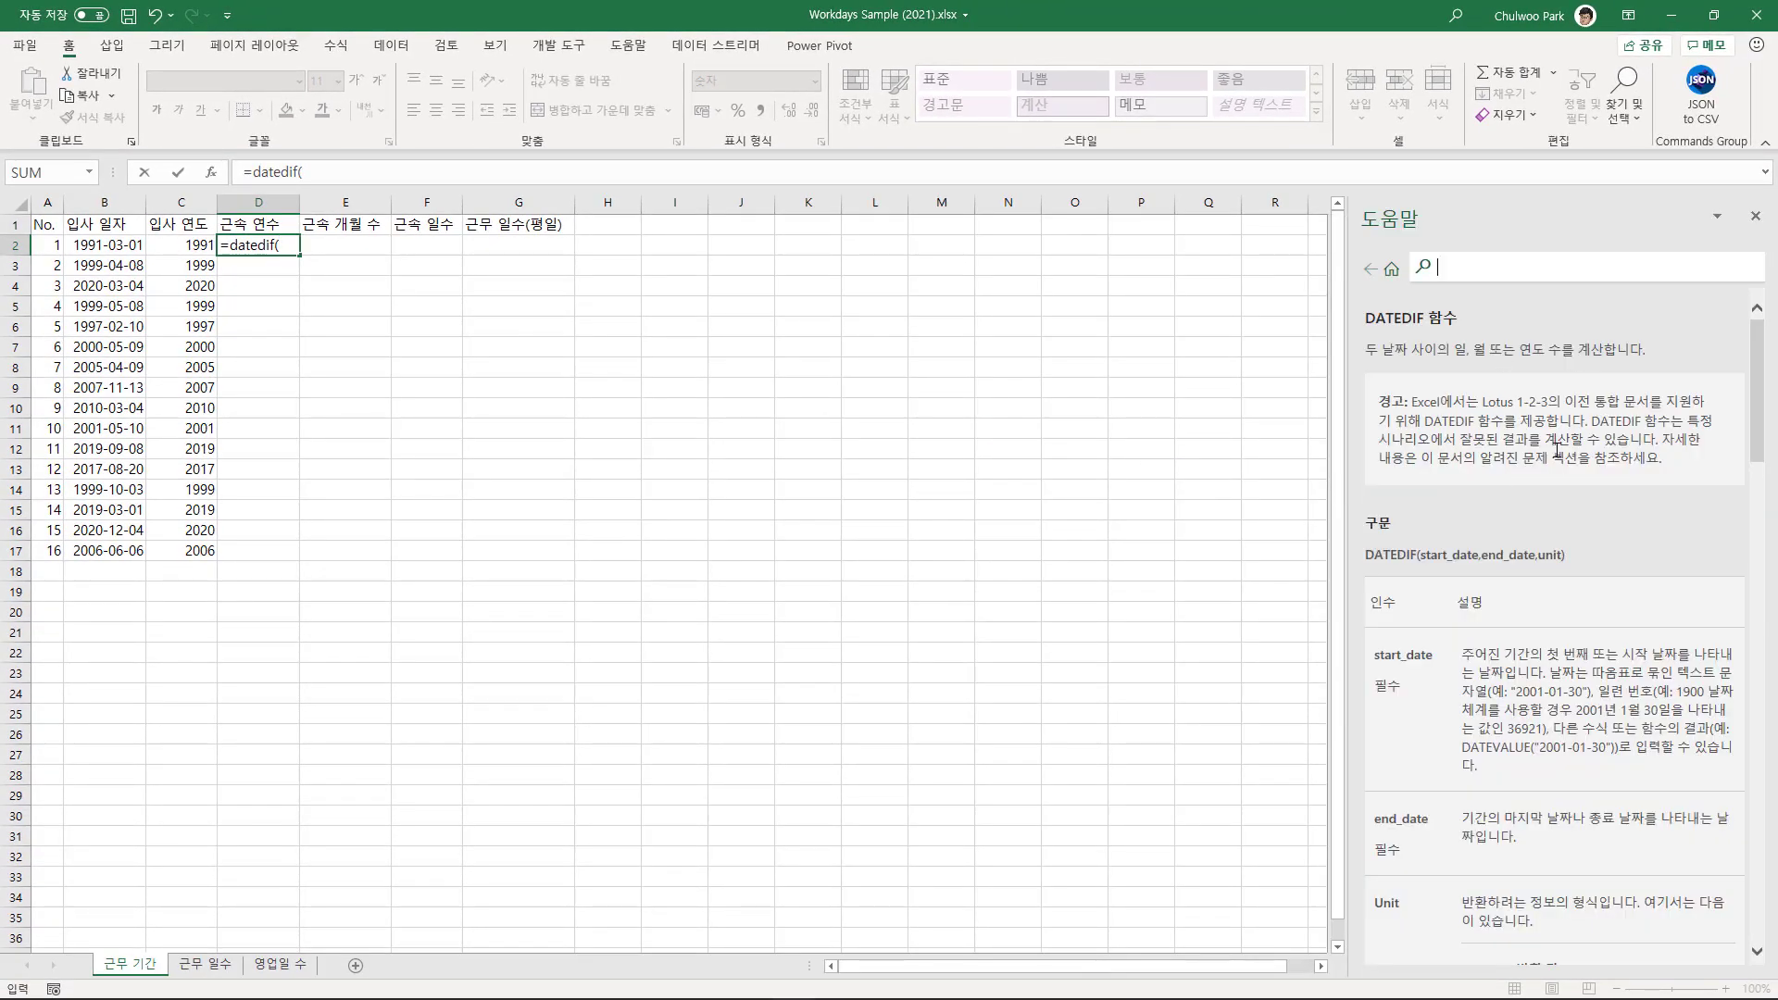
{"action": "left_click", "coordinate": [284, 247]}
Complete D2 as =DATEDIF(B2,TODAY(),"Y"), giving 30 years of service.
{"action": "left_click", "coordinate": [103, 247]}
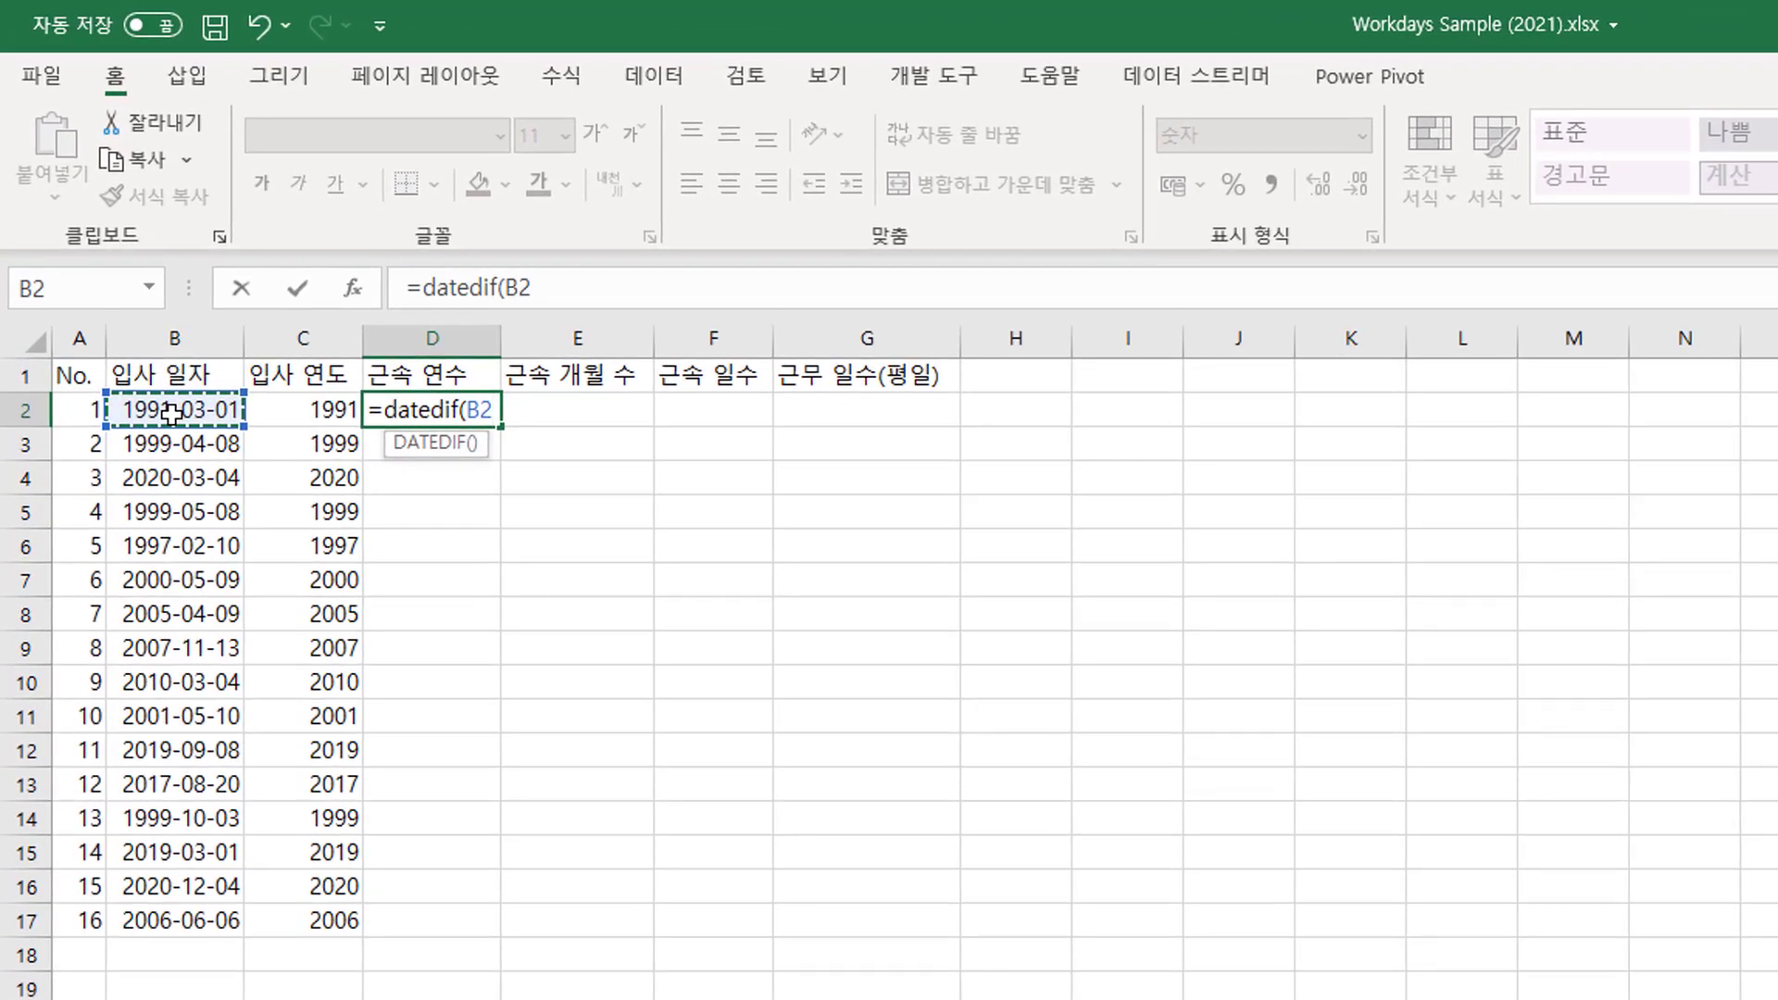
{"action": "type", "text": ","}
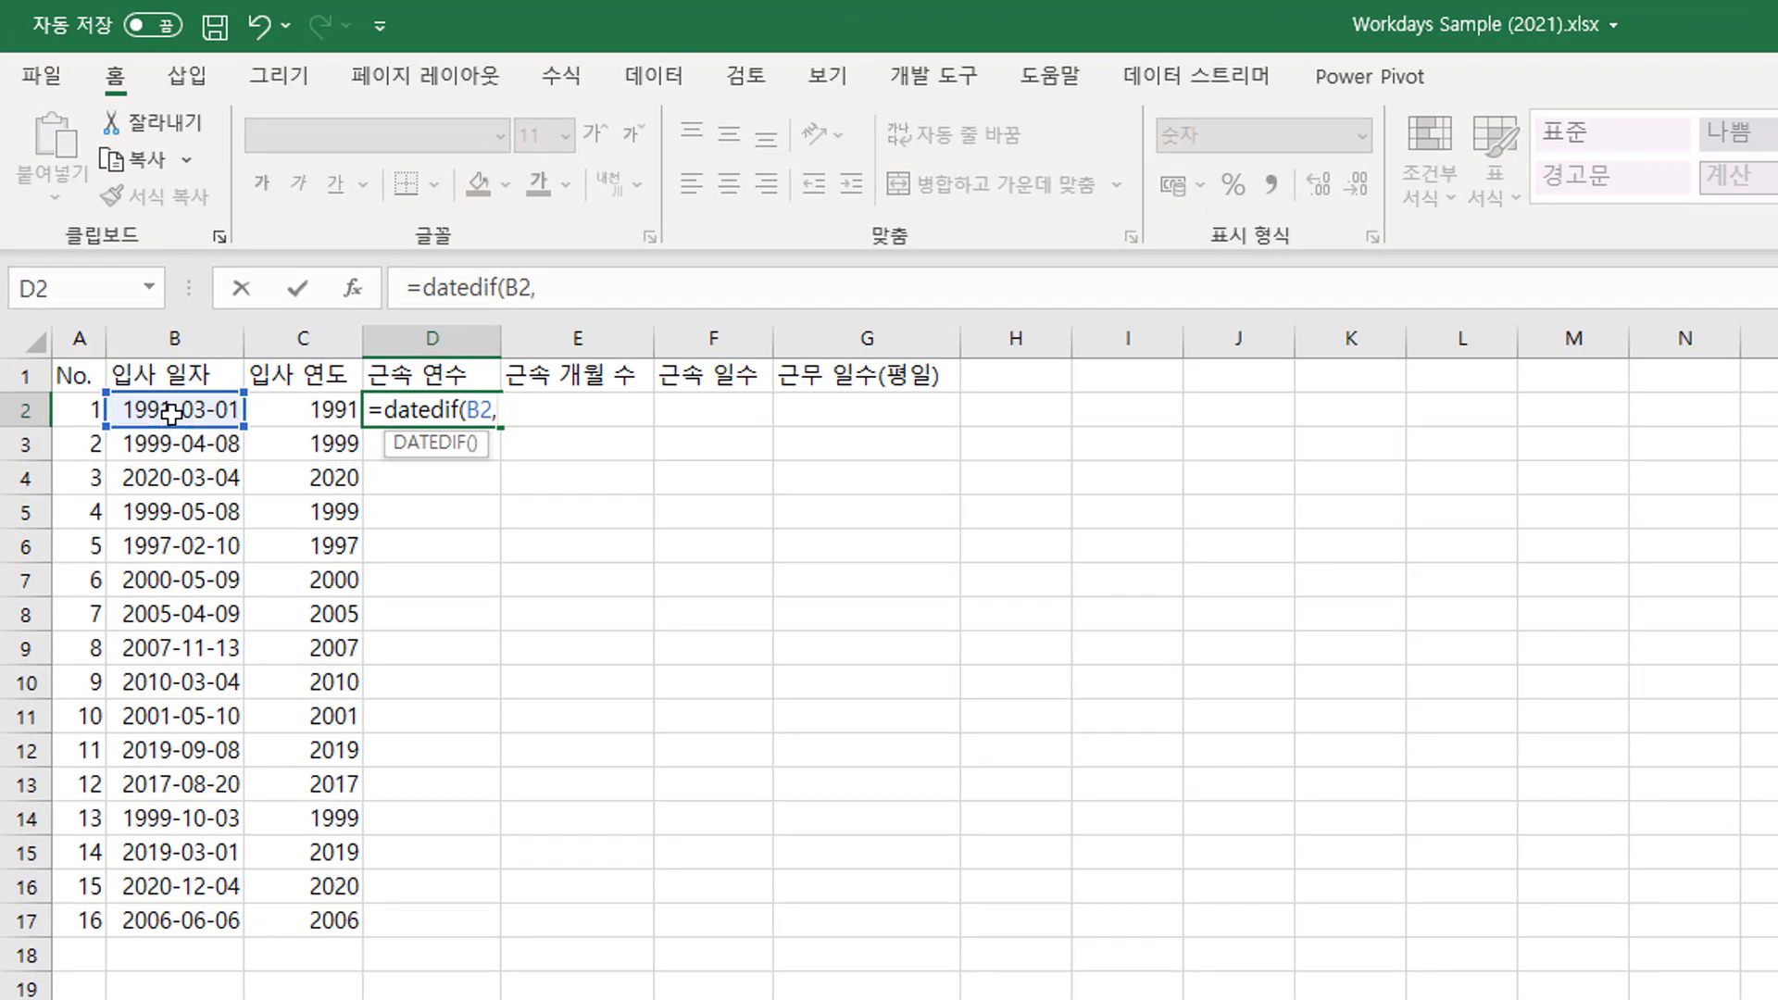
{"action": "type", "text": "tod"}
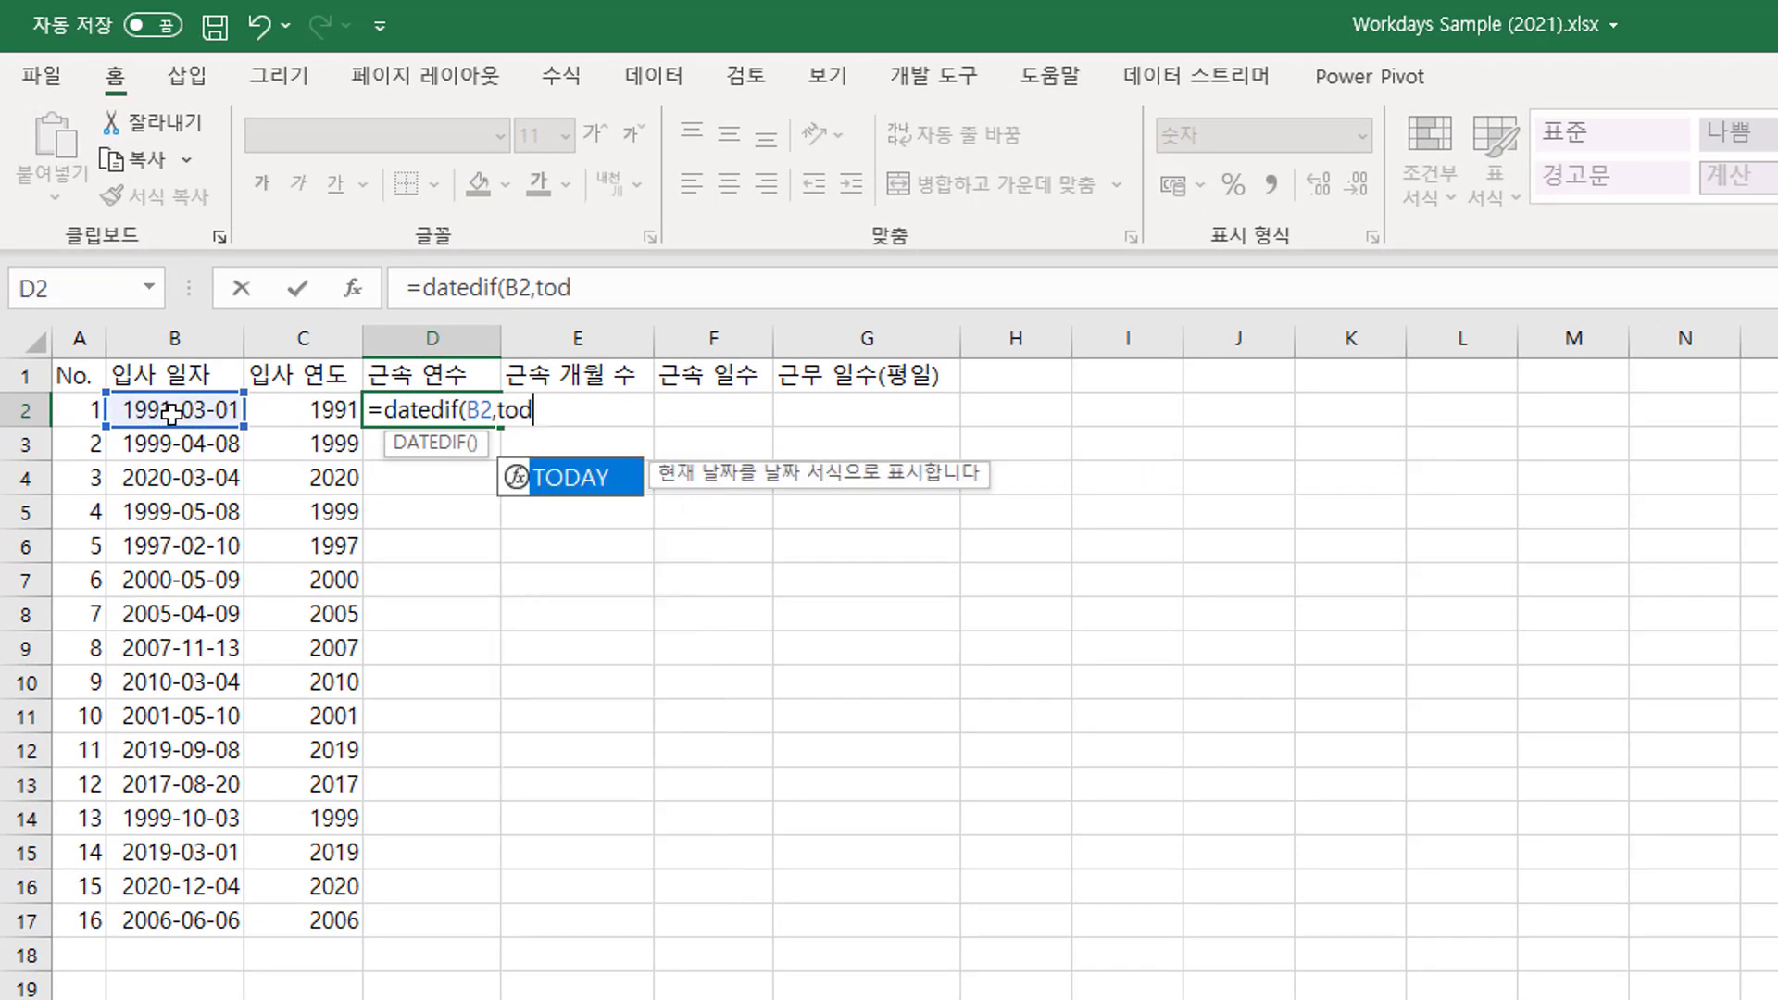
{"action": "type", "text": "ay"}
{"action": "type", "text": "(),"}
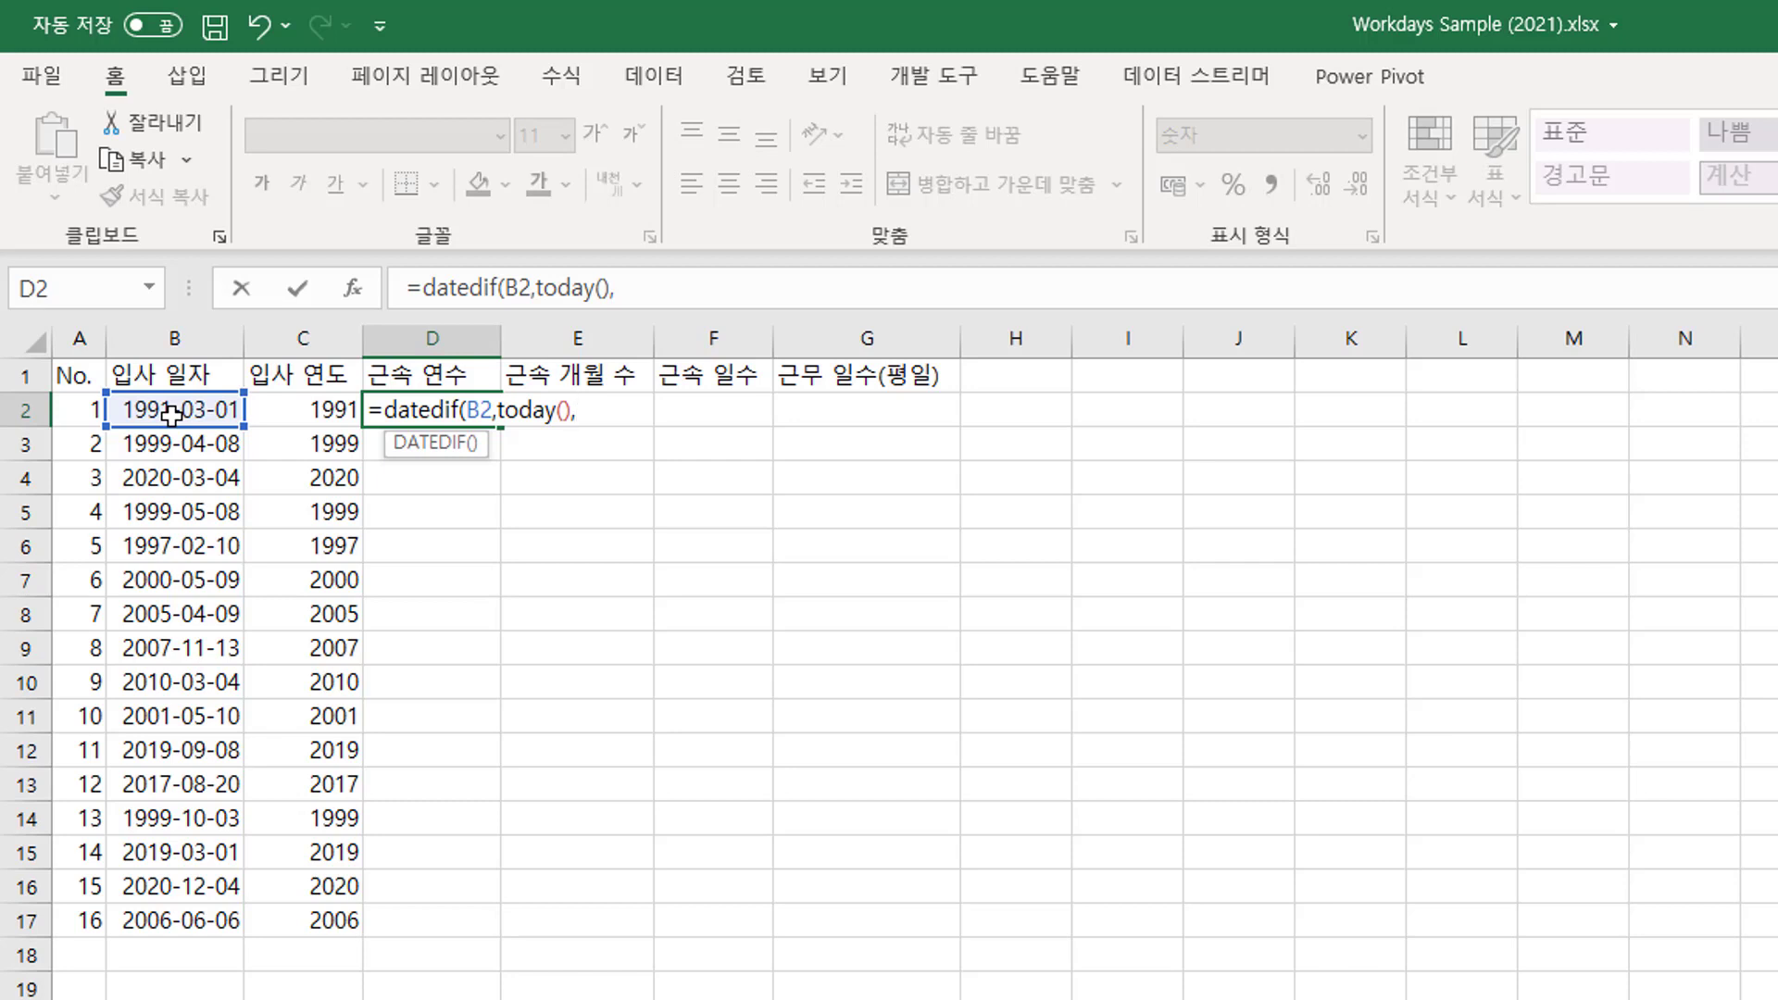
{"action": "type", "text": "\""}
{"action": "type", "text": "Y"}
{"action": "type", "text": "\""}
{"action": "type", "text": ")"}
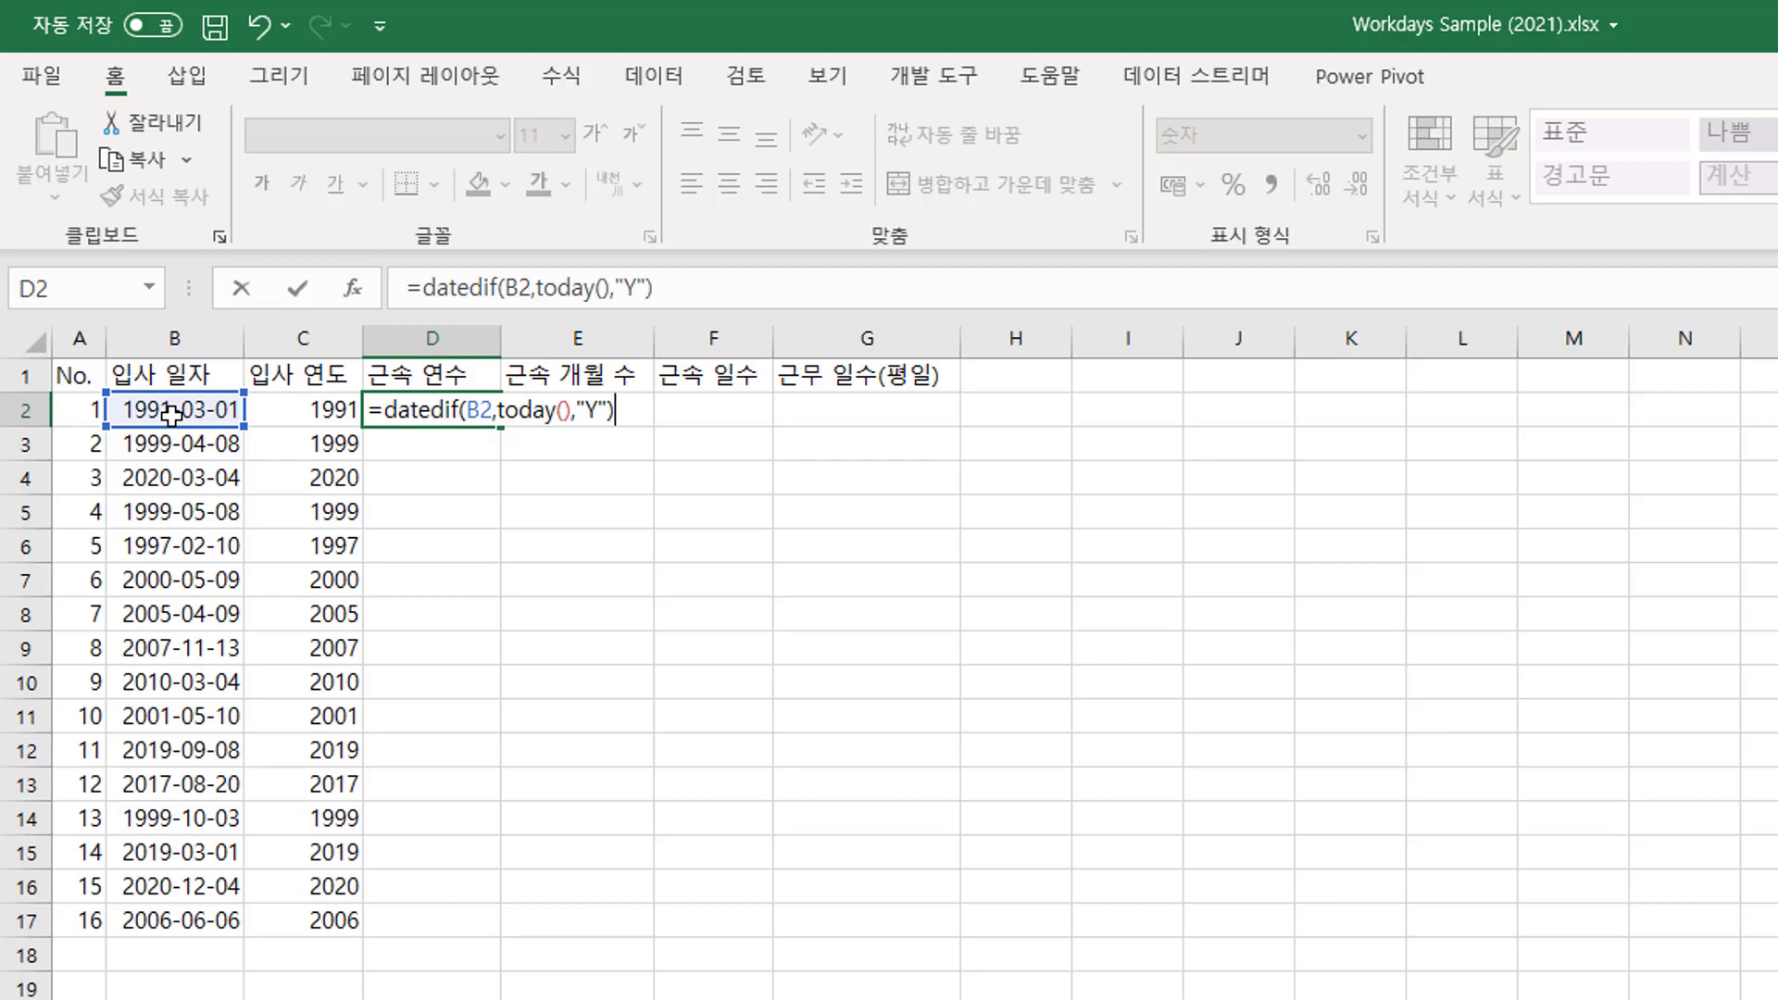
{"action": "key", "text": "Return"}
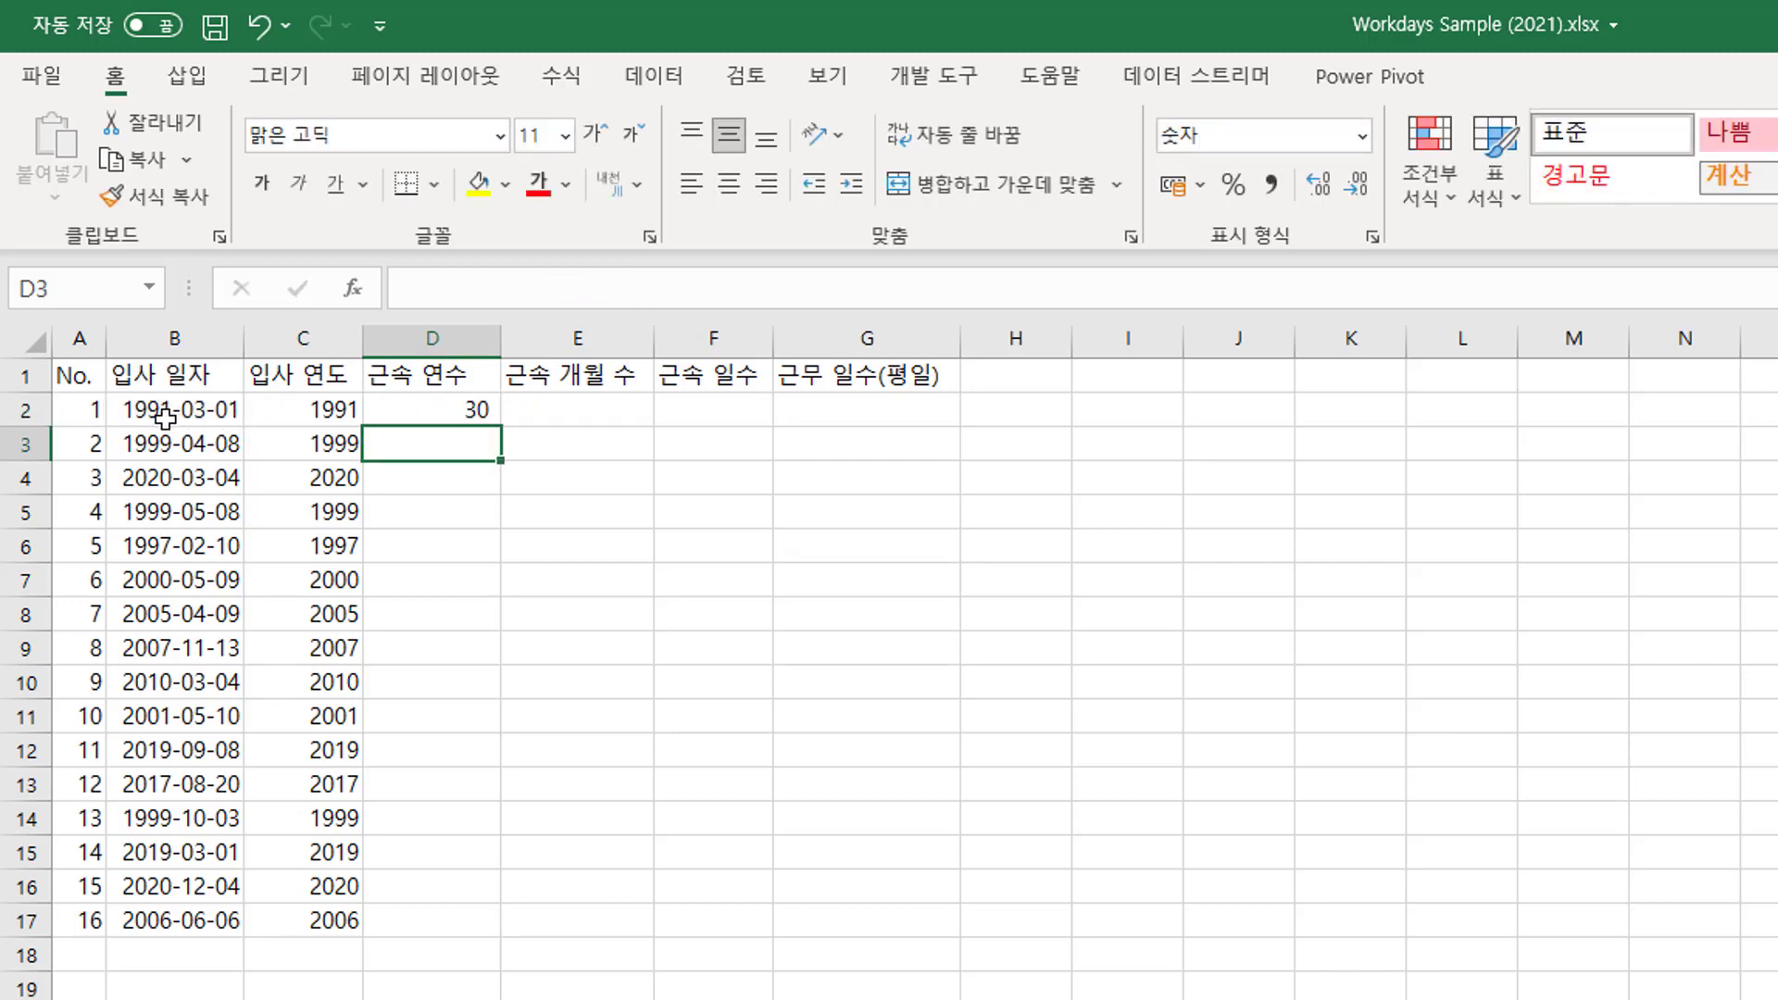
Fill the years-of-service formula down to D17 and check the result in row 4.
{"action": "left_click", "coordinate": [445, 408]}
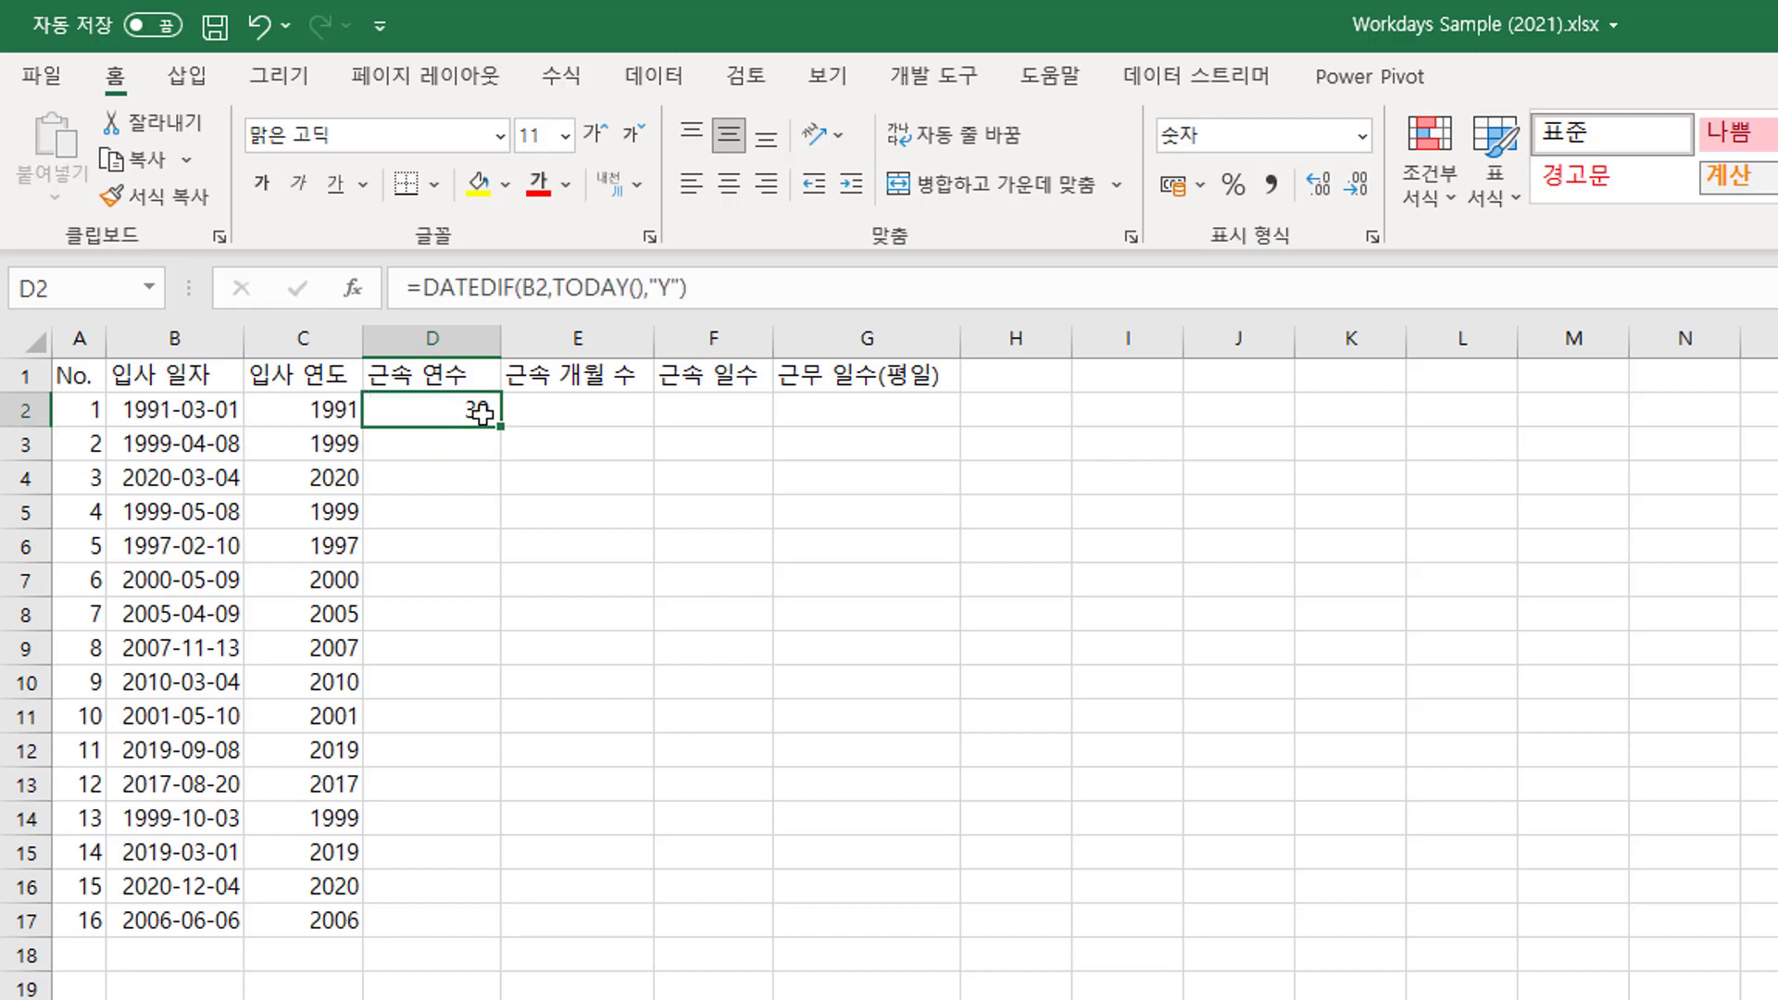
{"action": "double_click", "coordinate": [503, 428]}
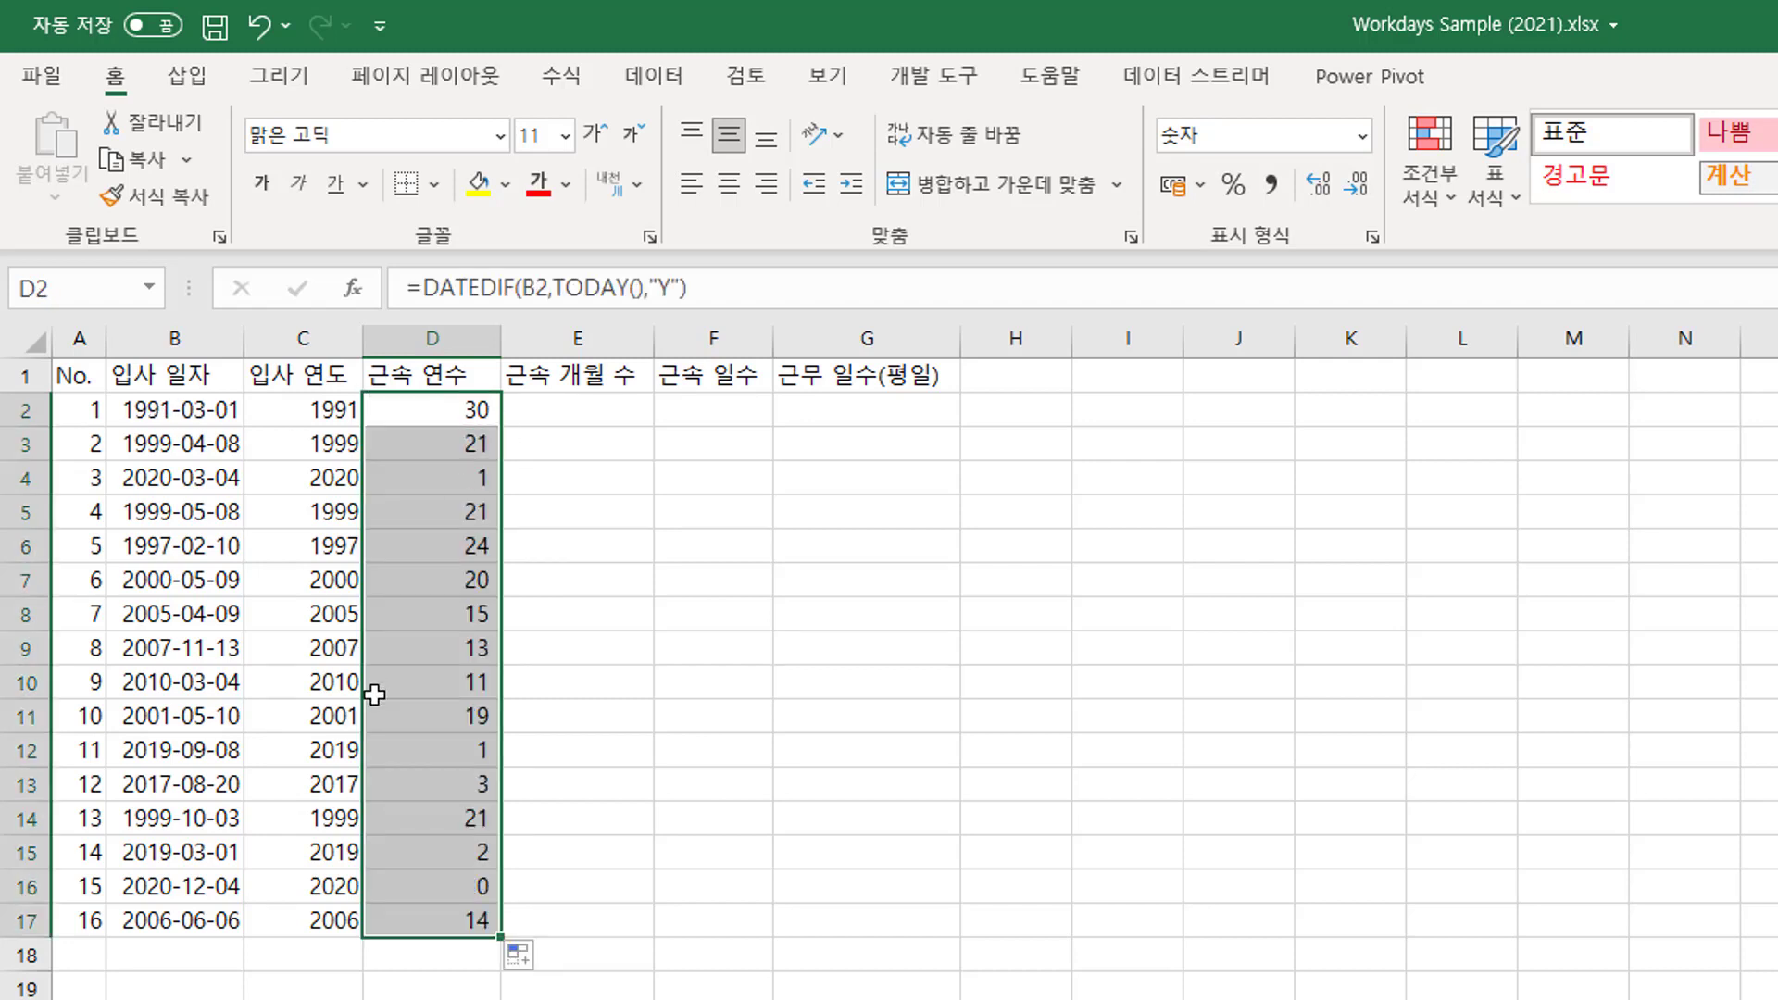
{"action": "left_click", "coordinate": [166, 478]}
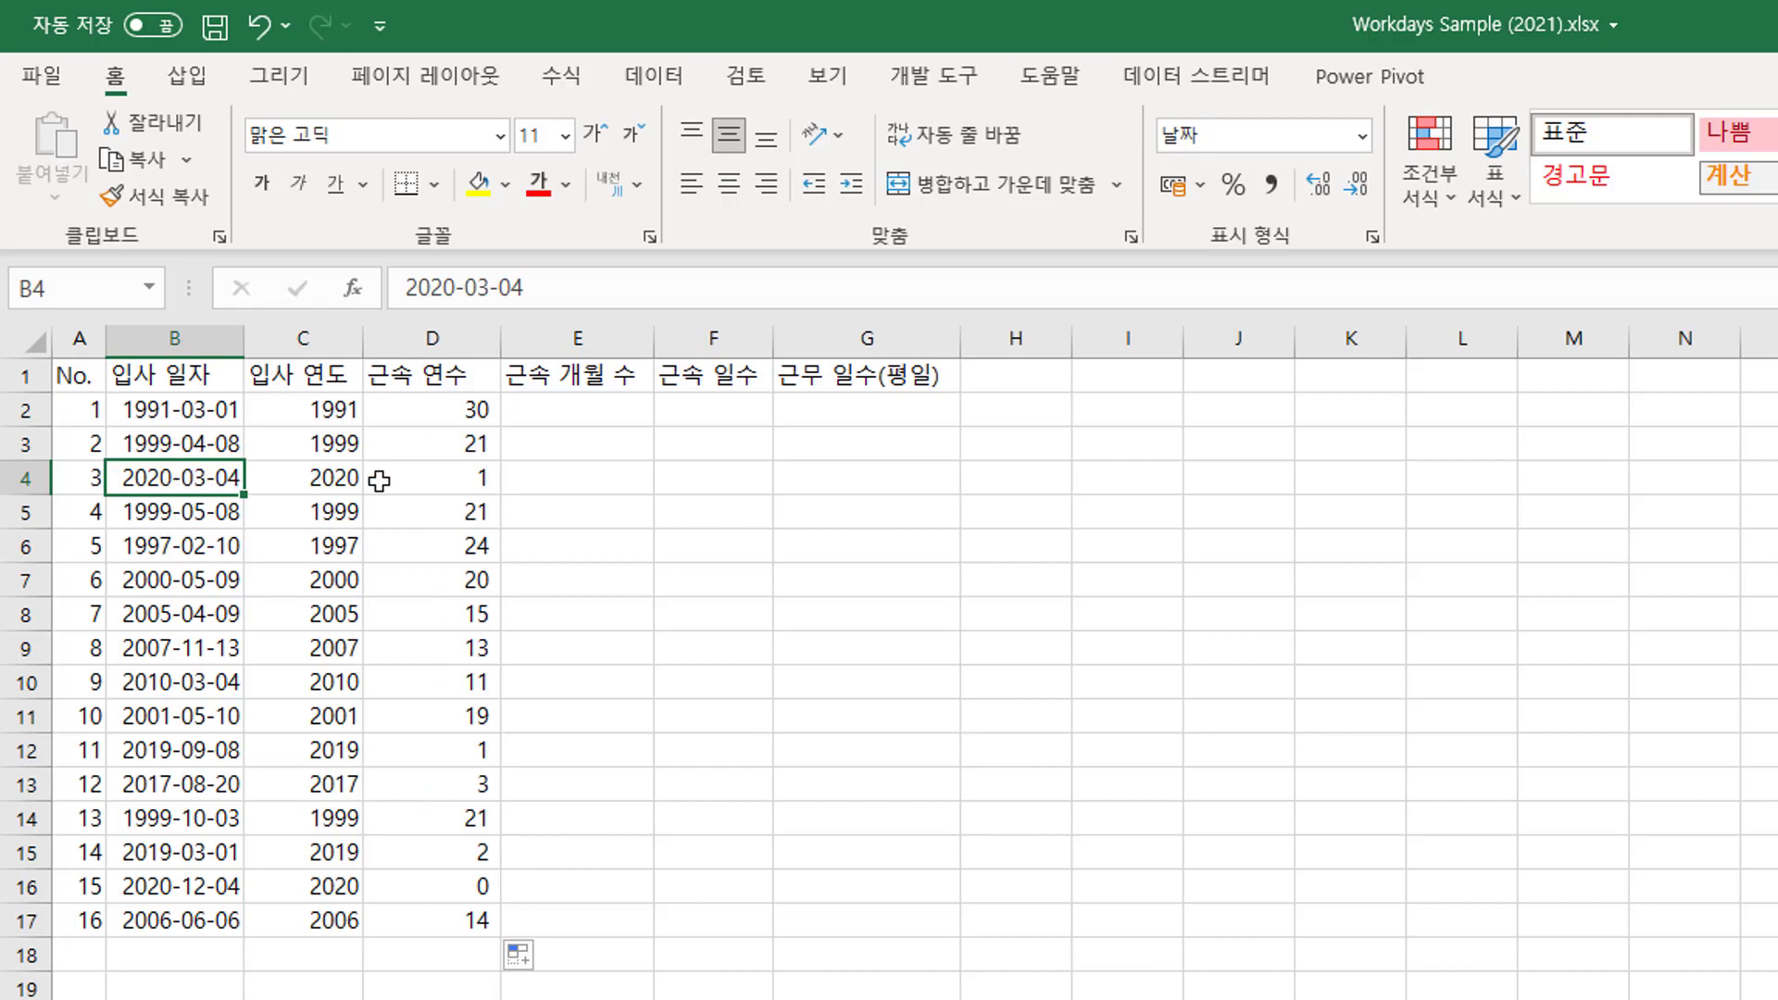
{"action": "left_click", "coordinate": [445, 478]}
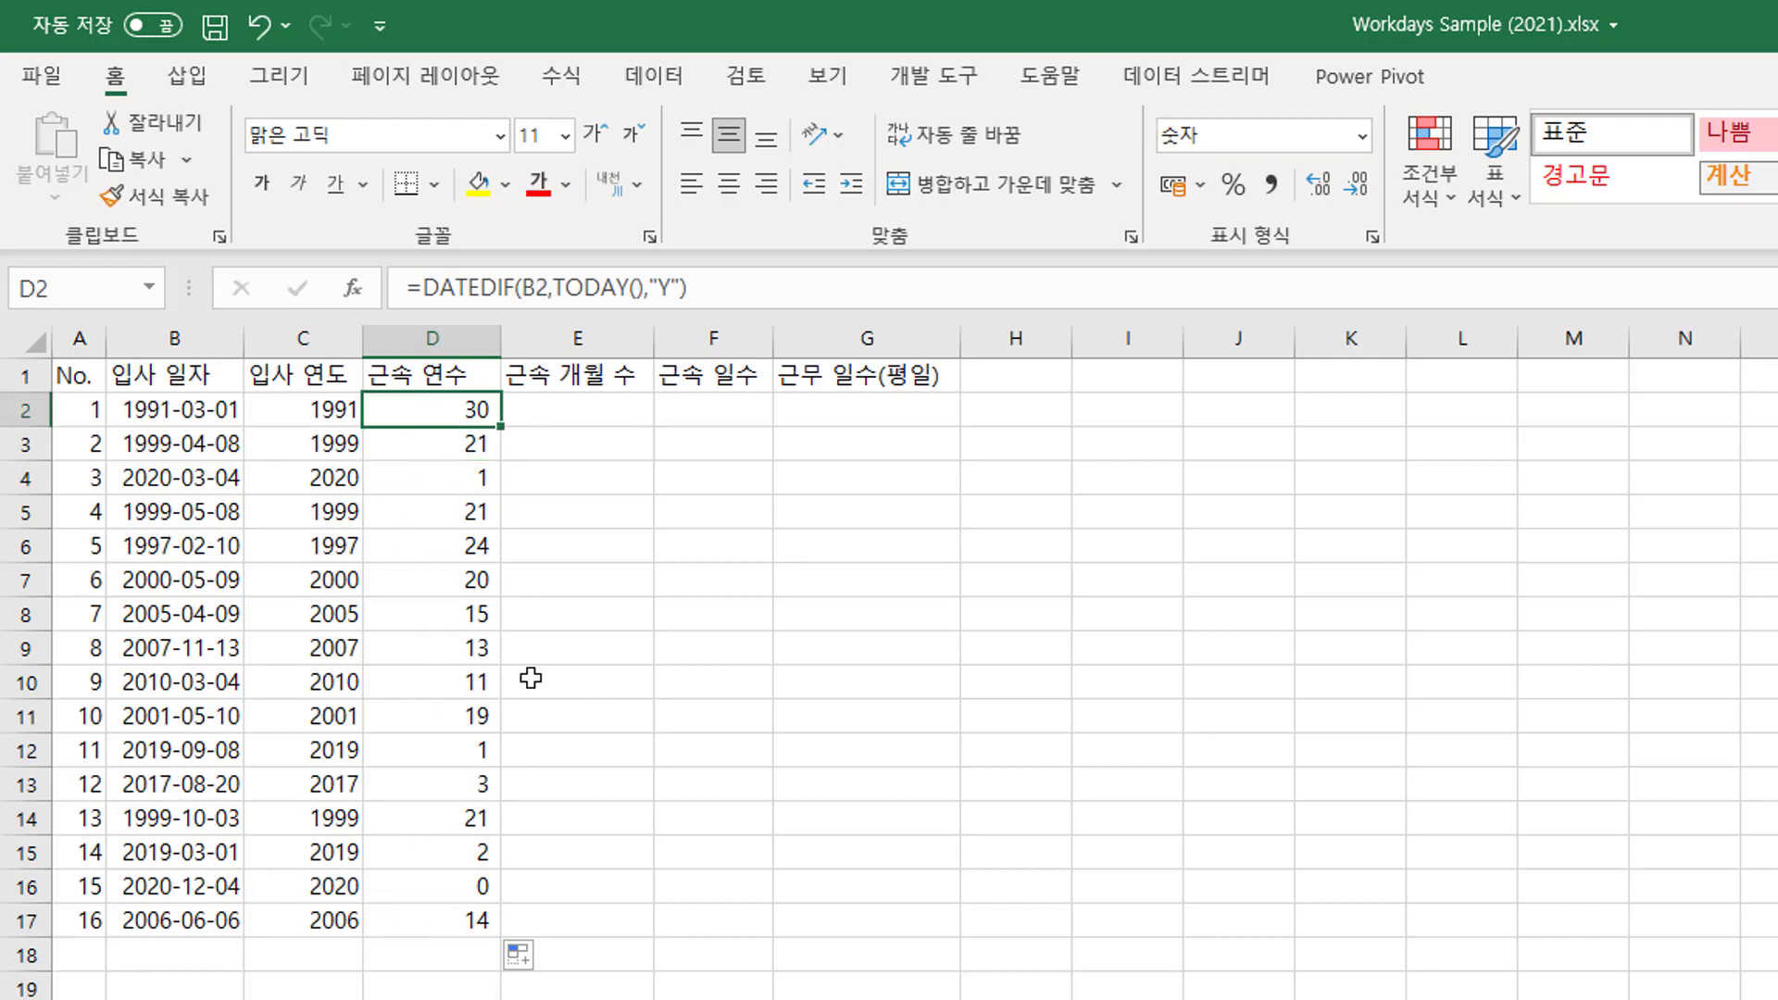
Enter =DATEDIF(B2,TODAY(),"m") in E2, accepting Excel's correction, to show 360 months.
{"action": "left_click", "coordinate": [594, 408]}
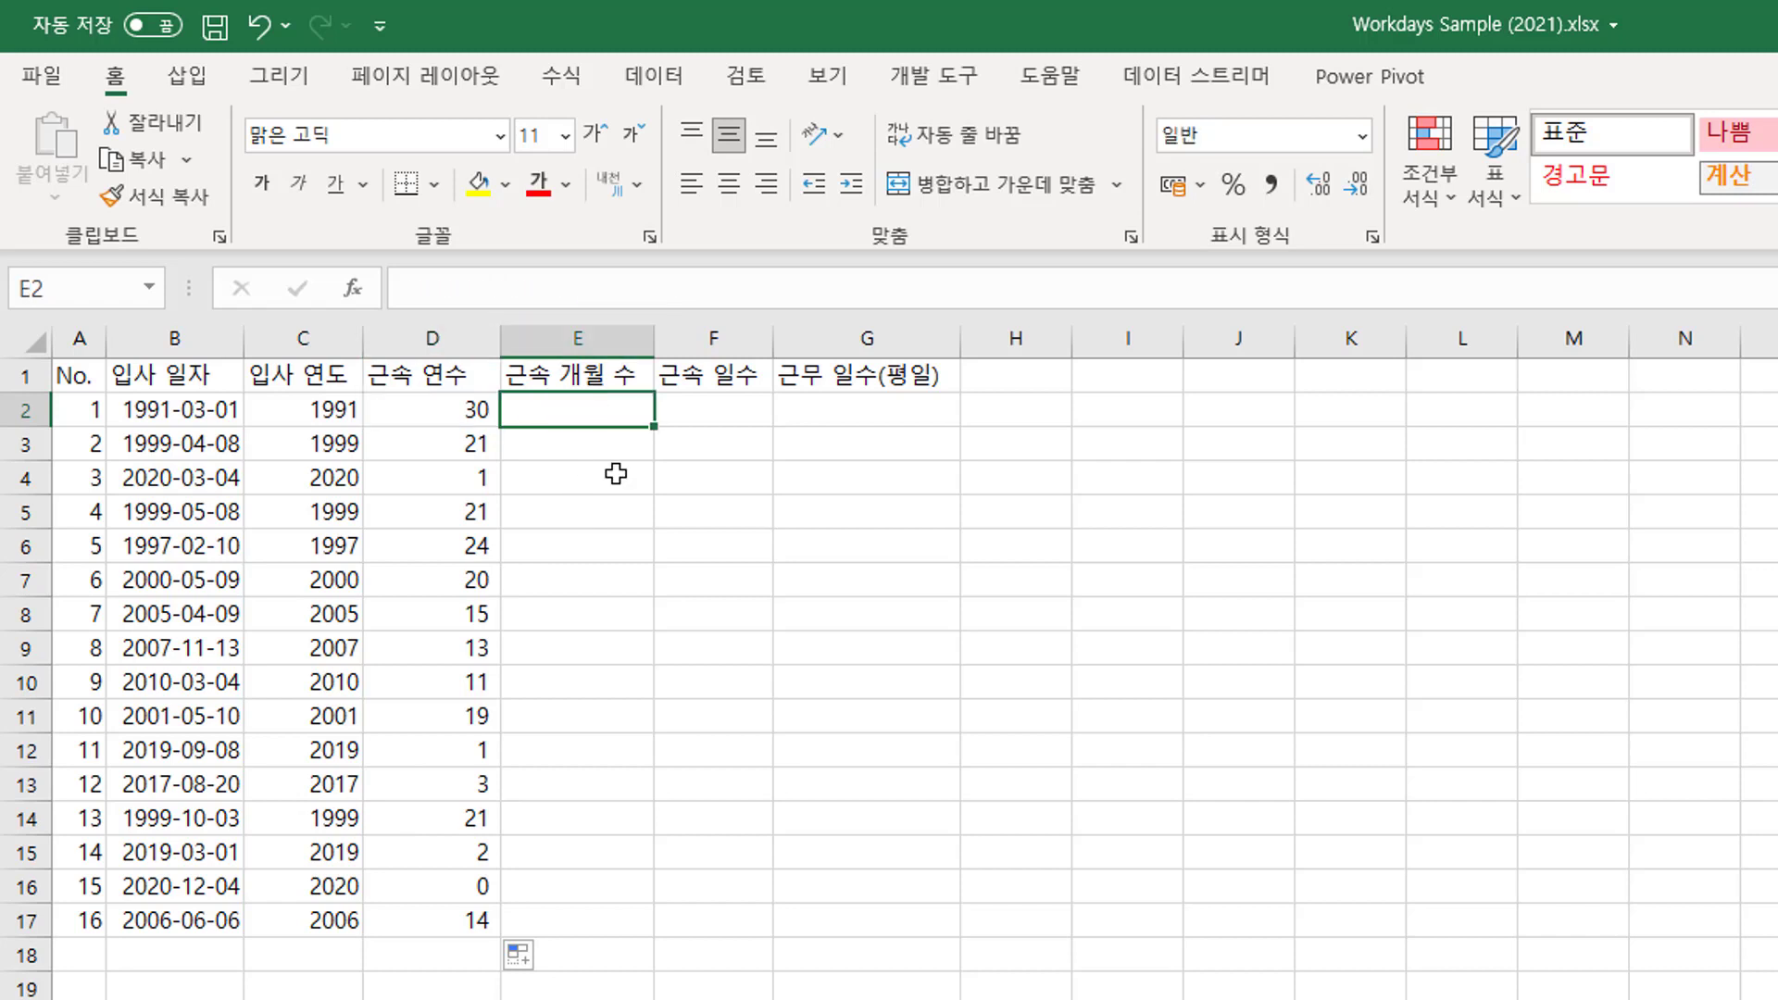
{"action": "type", "text": "="}
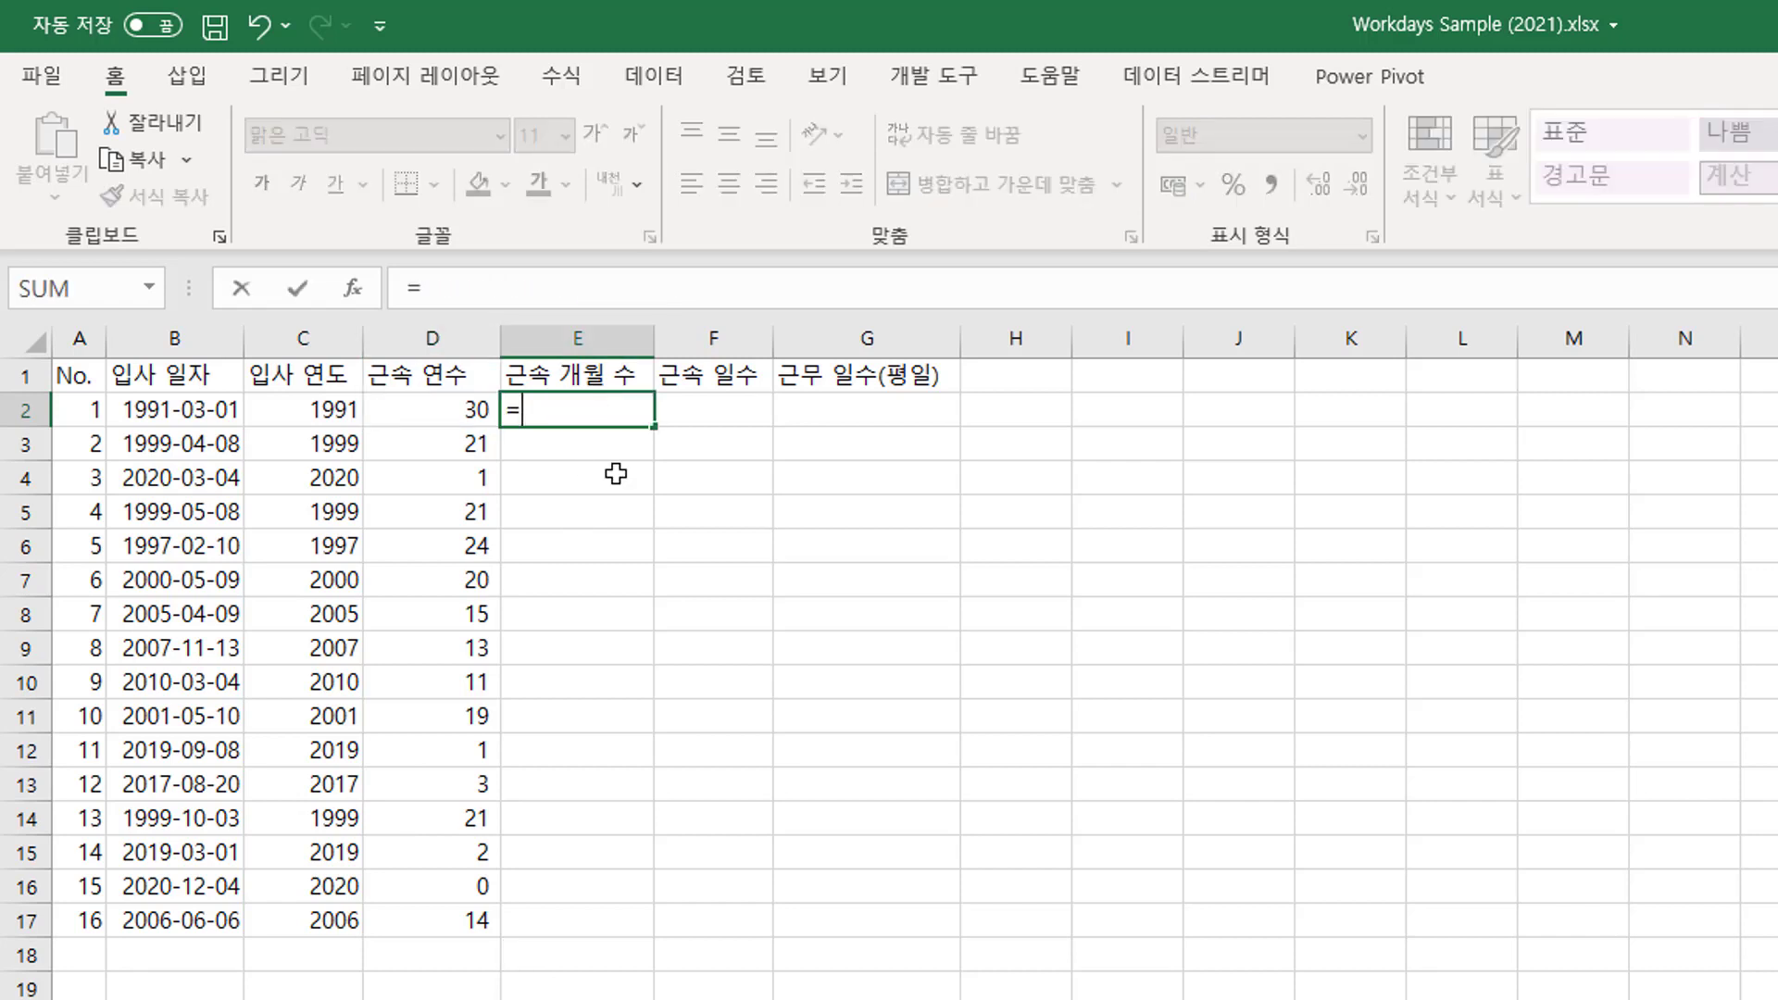
{"action": "type", "text": "date"}
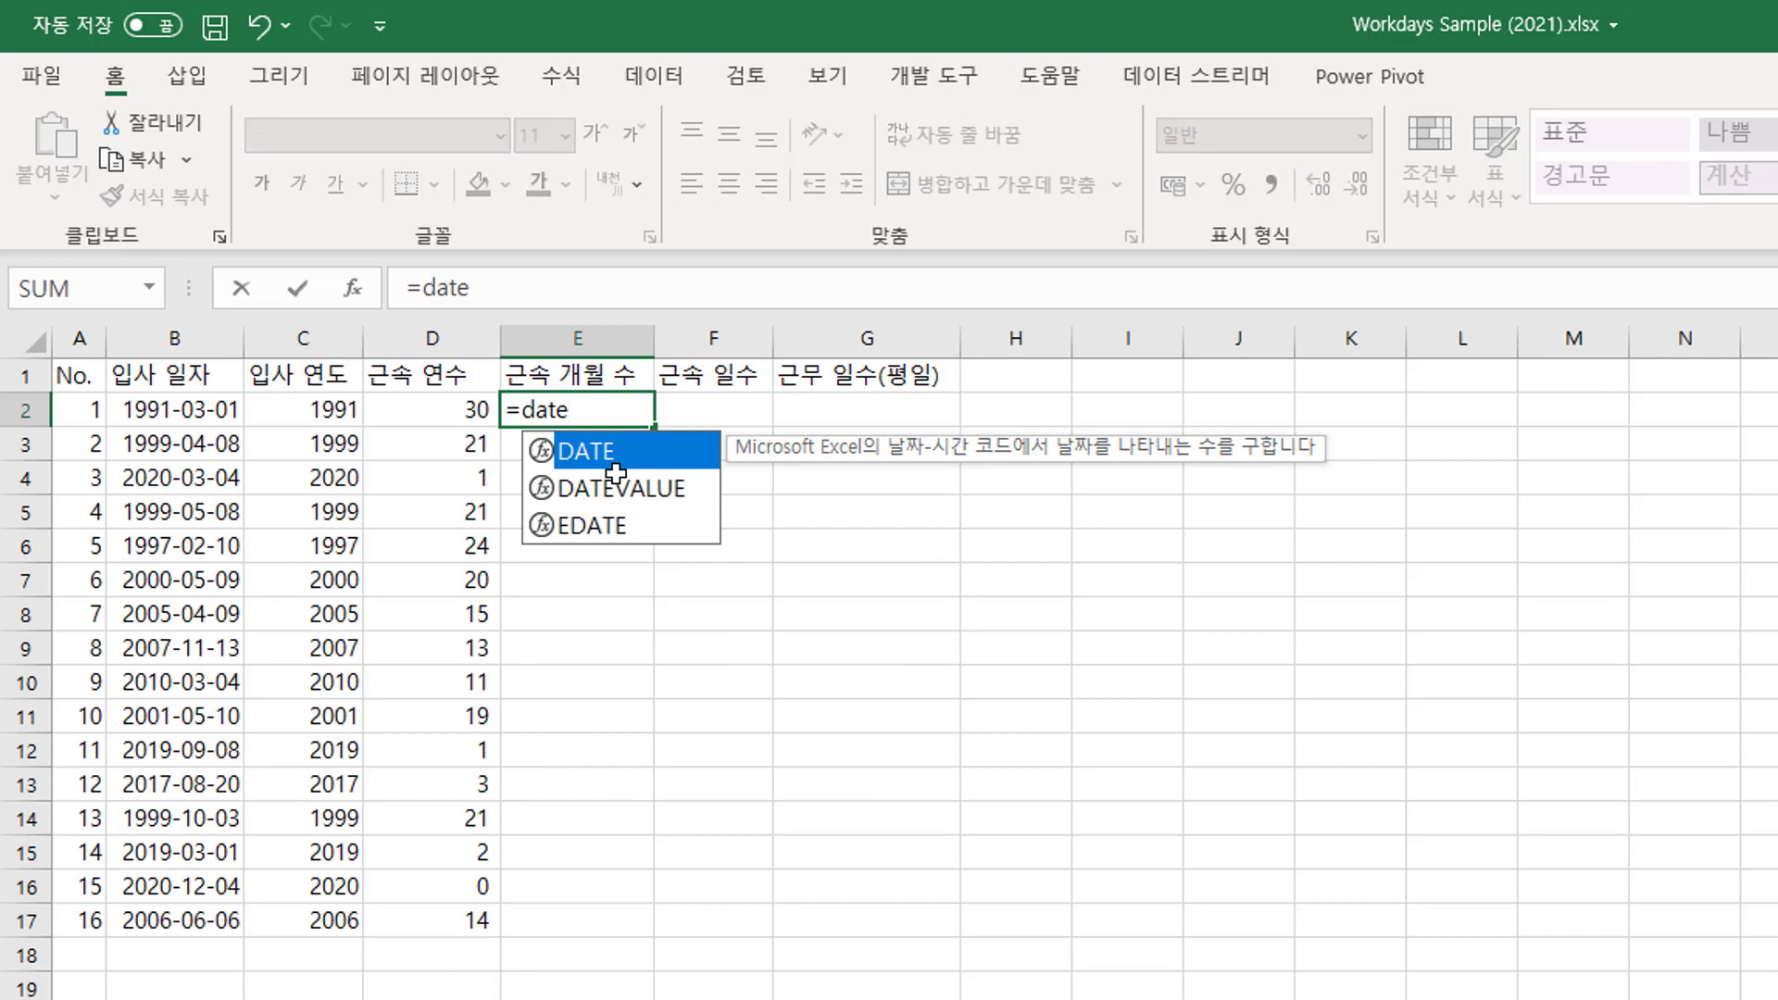
{"action": "type", "text": "dif("}
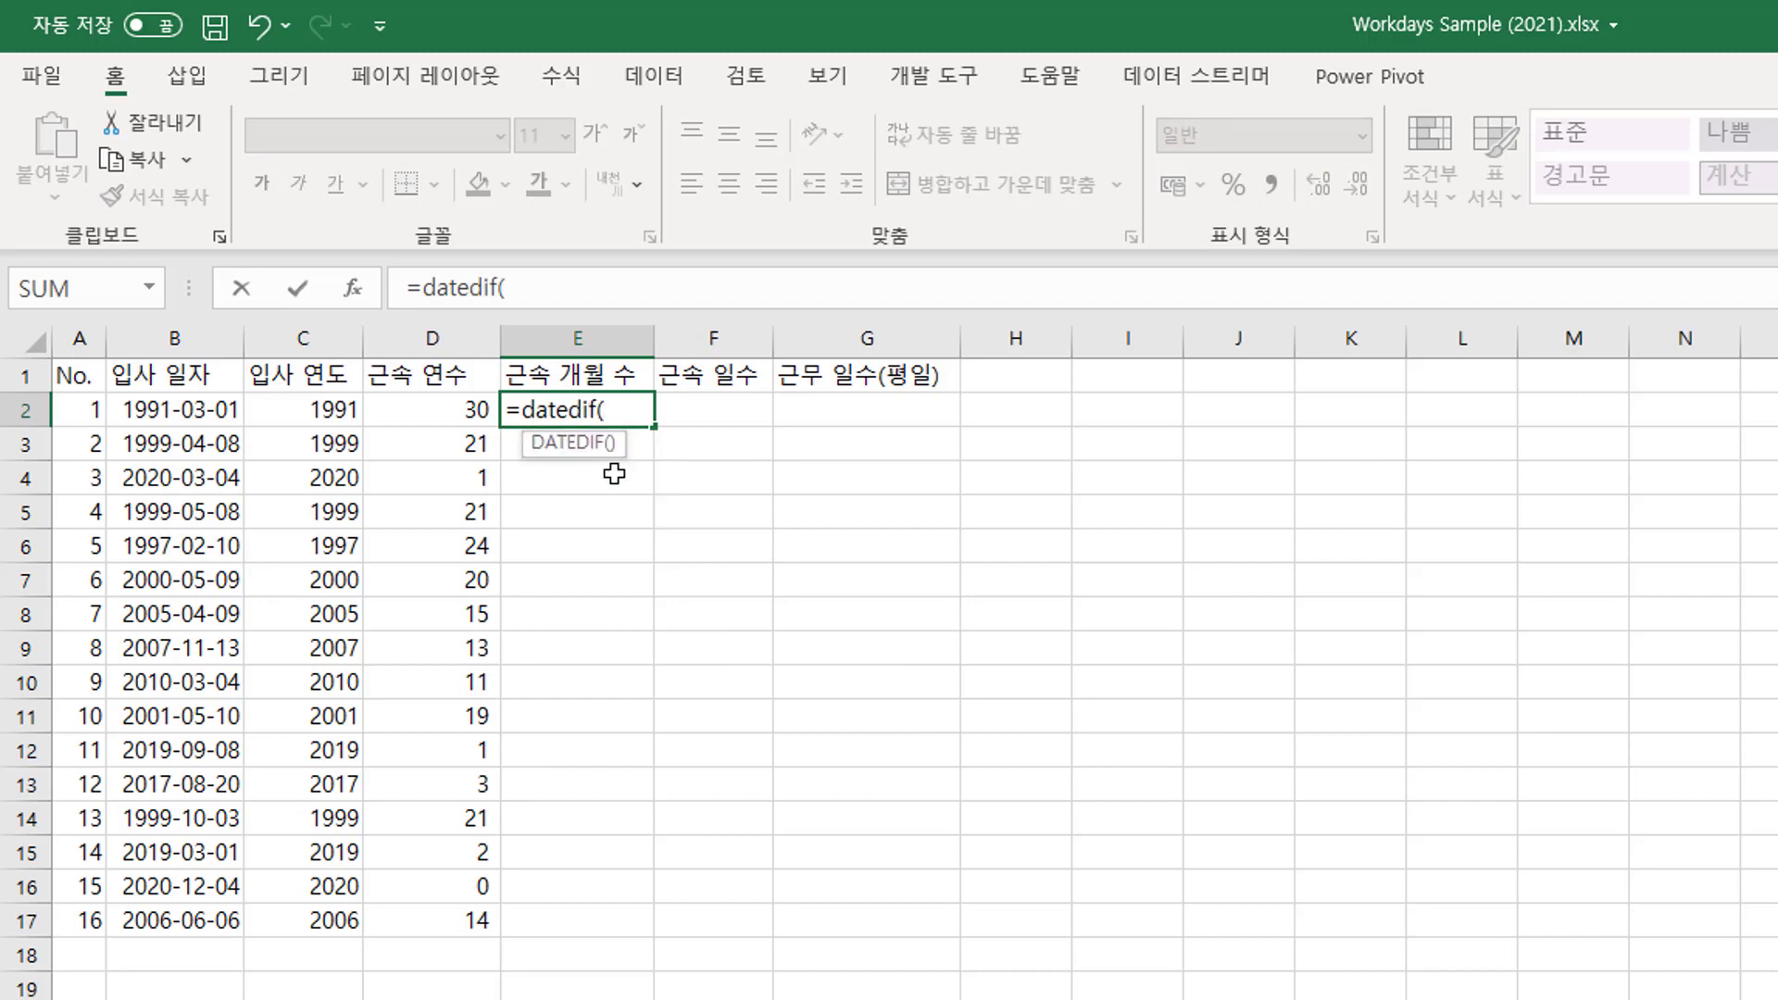
{"action": "left_click", "coordinate": [160, 411]}
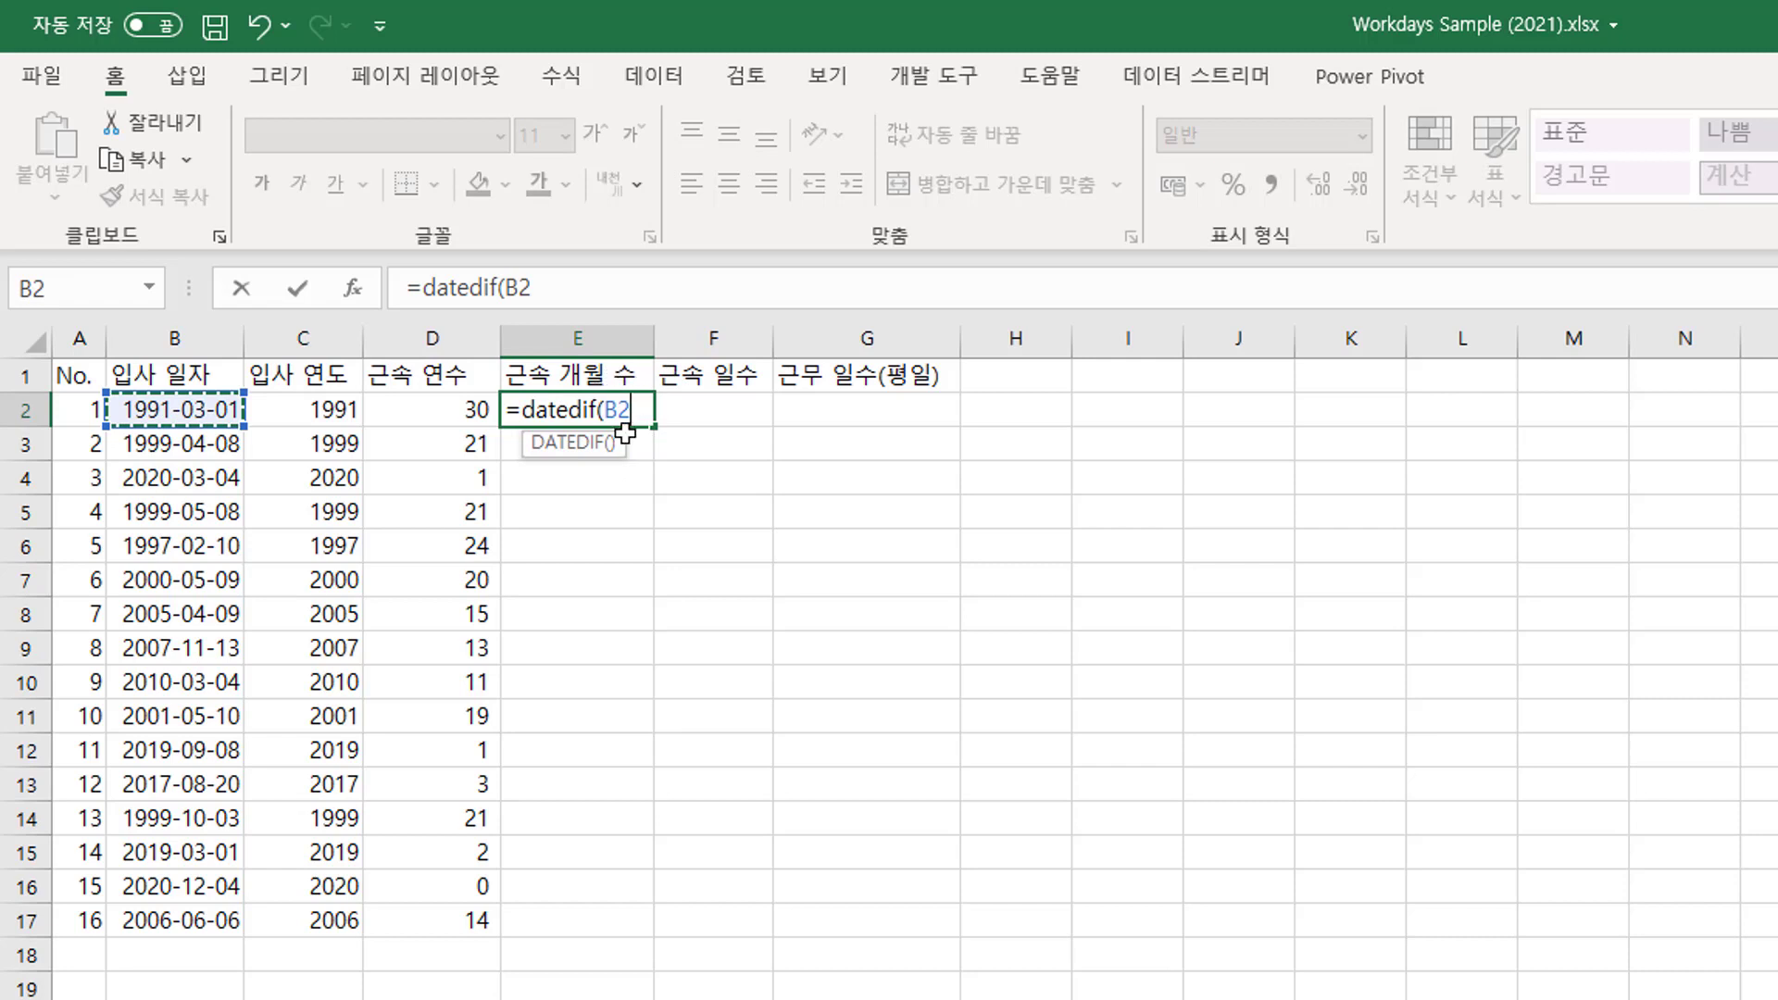
{"action": "type", "text": ","}
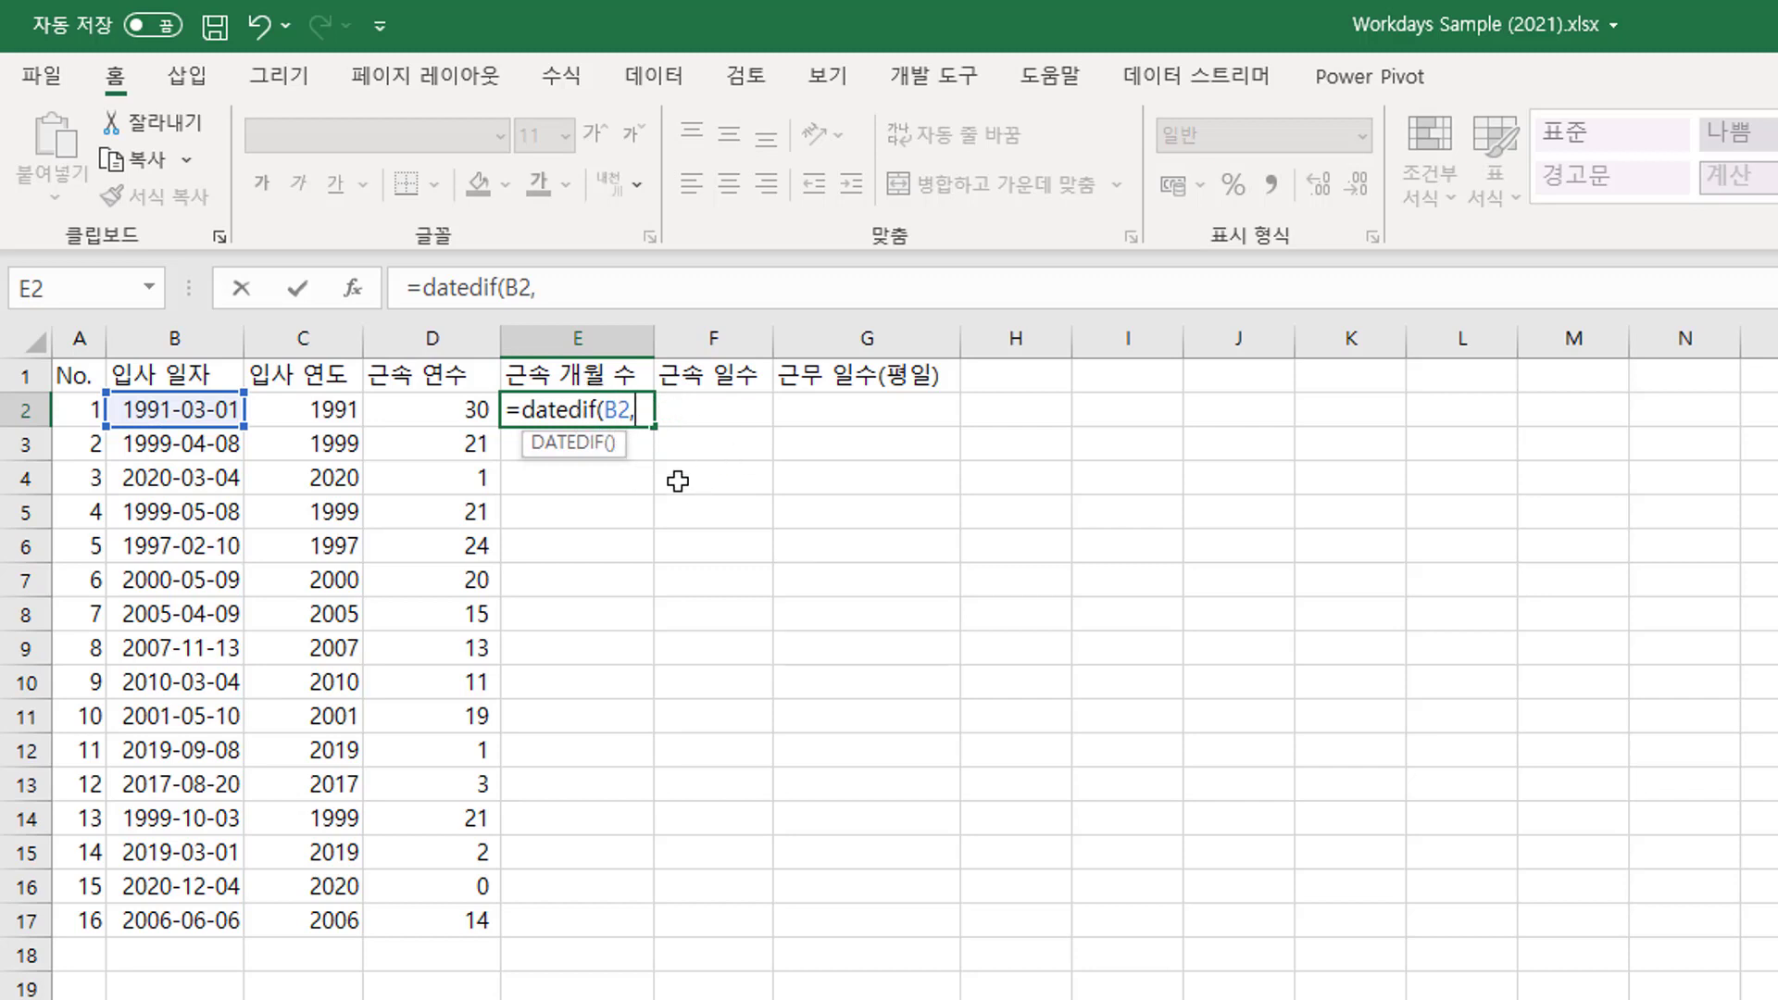
{"action": "type", "text": "tod"}
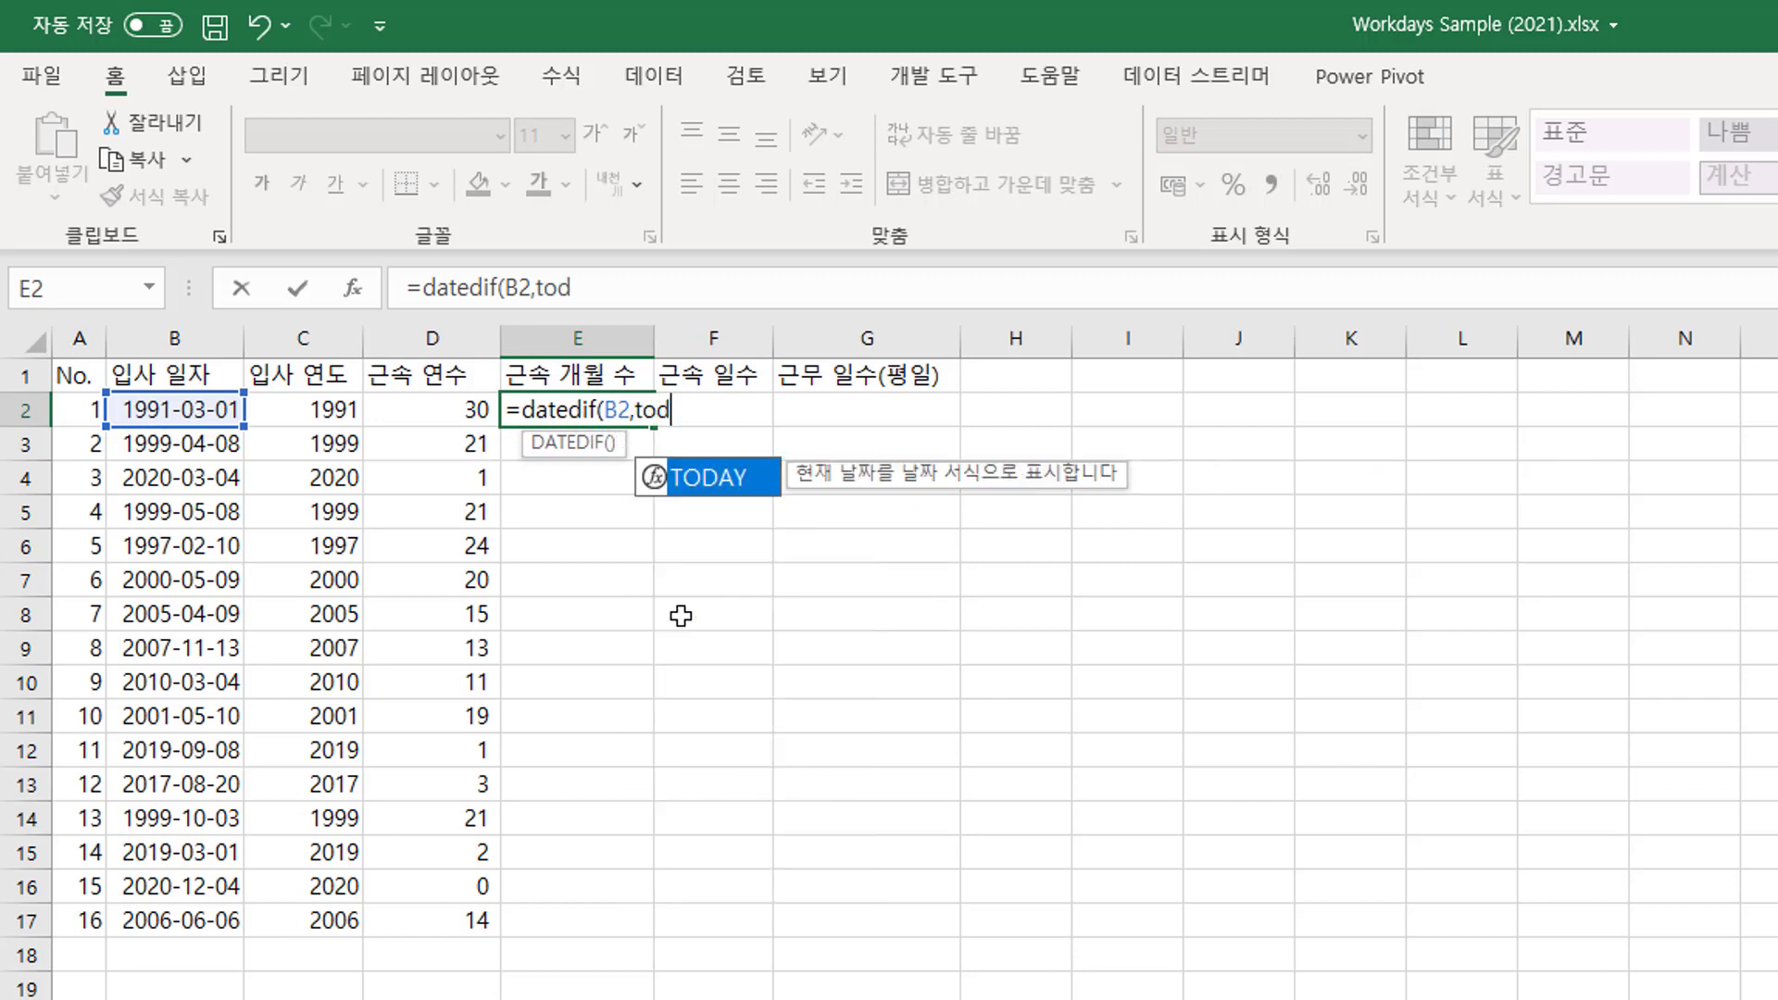
{"action": "type", "text": "ay*("}
{"action": "key", "text": "BackSpace"}
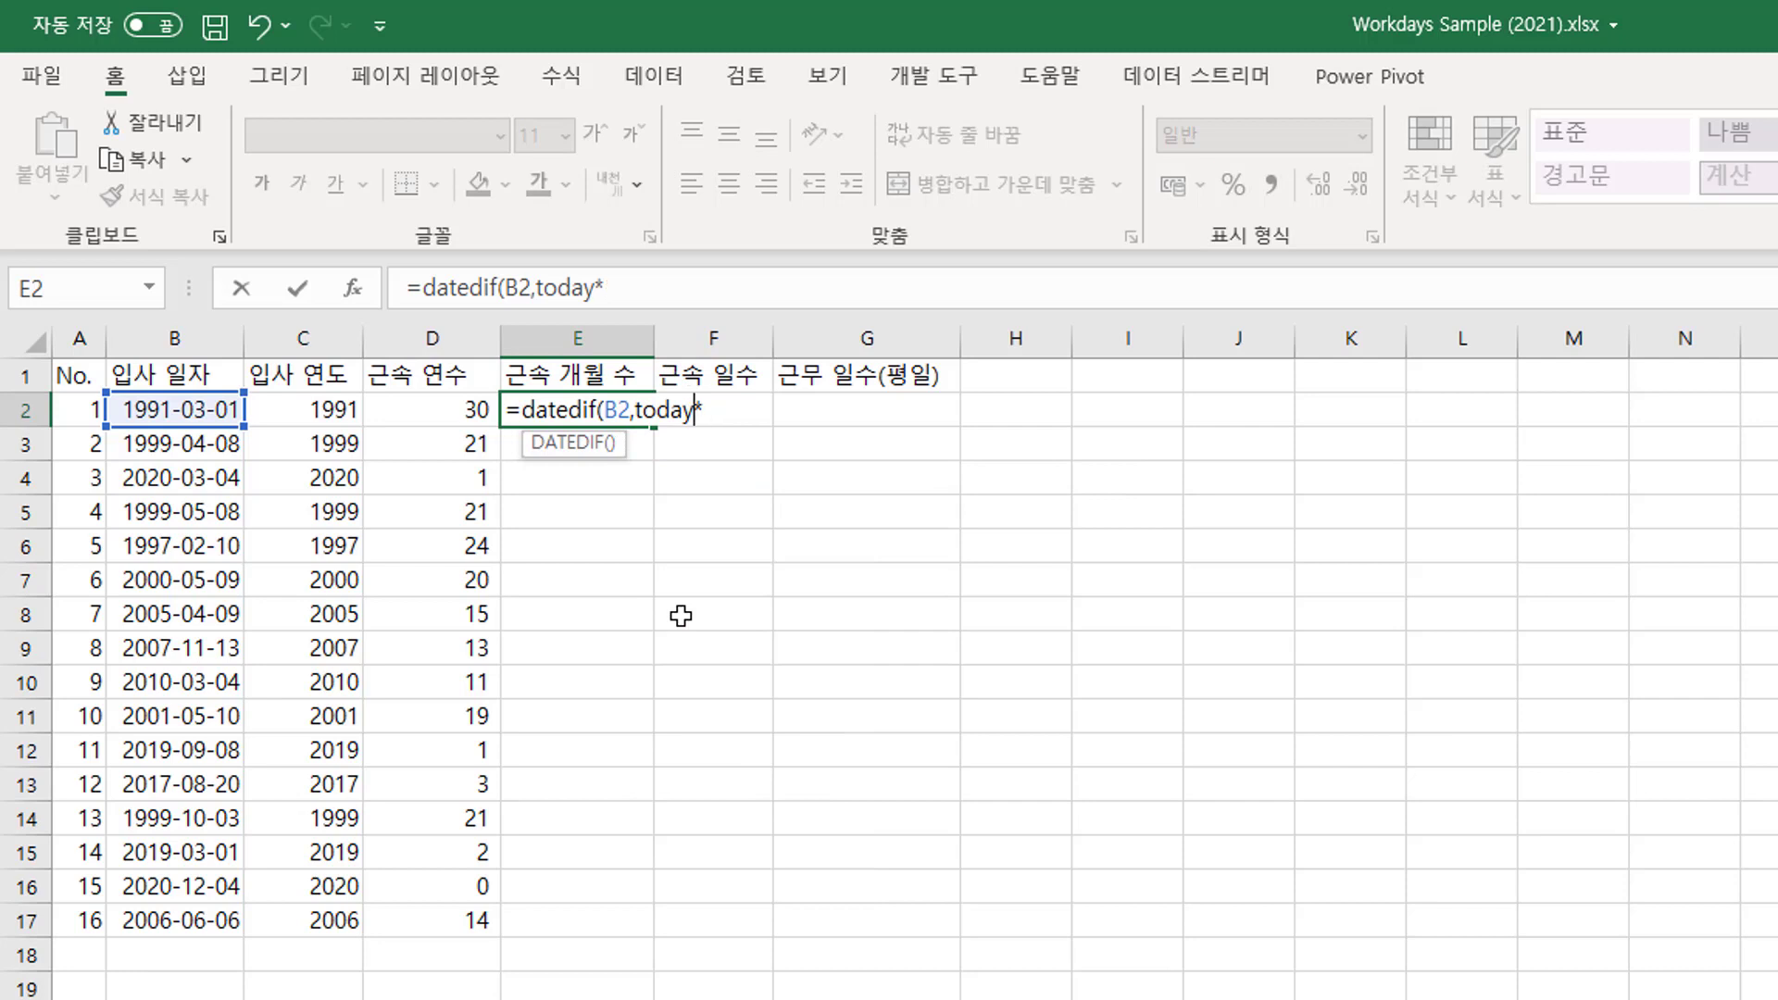
{"action": "key", "text": "BackSpace"}
{"action": "type", "text": "(),\""}
{"action": "type", "text": "m"}
{"action": "key", "text": "Return"}
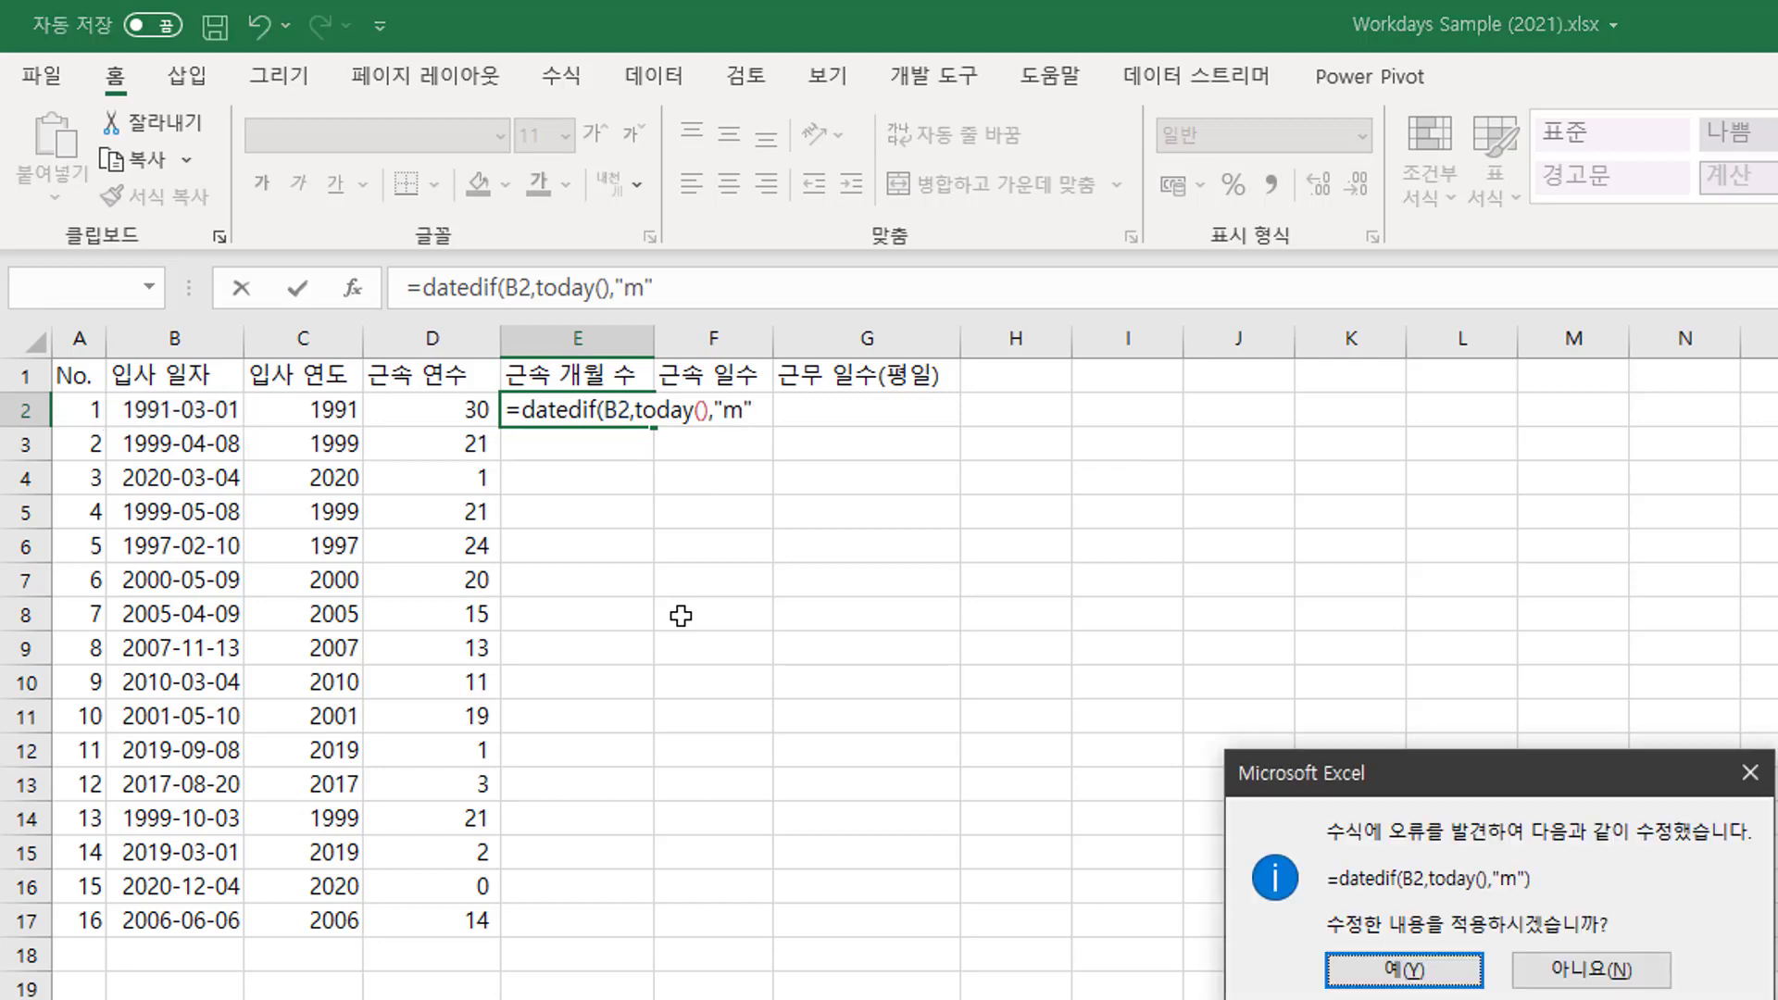
{"action": "key", "text": "Return"}
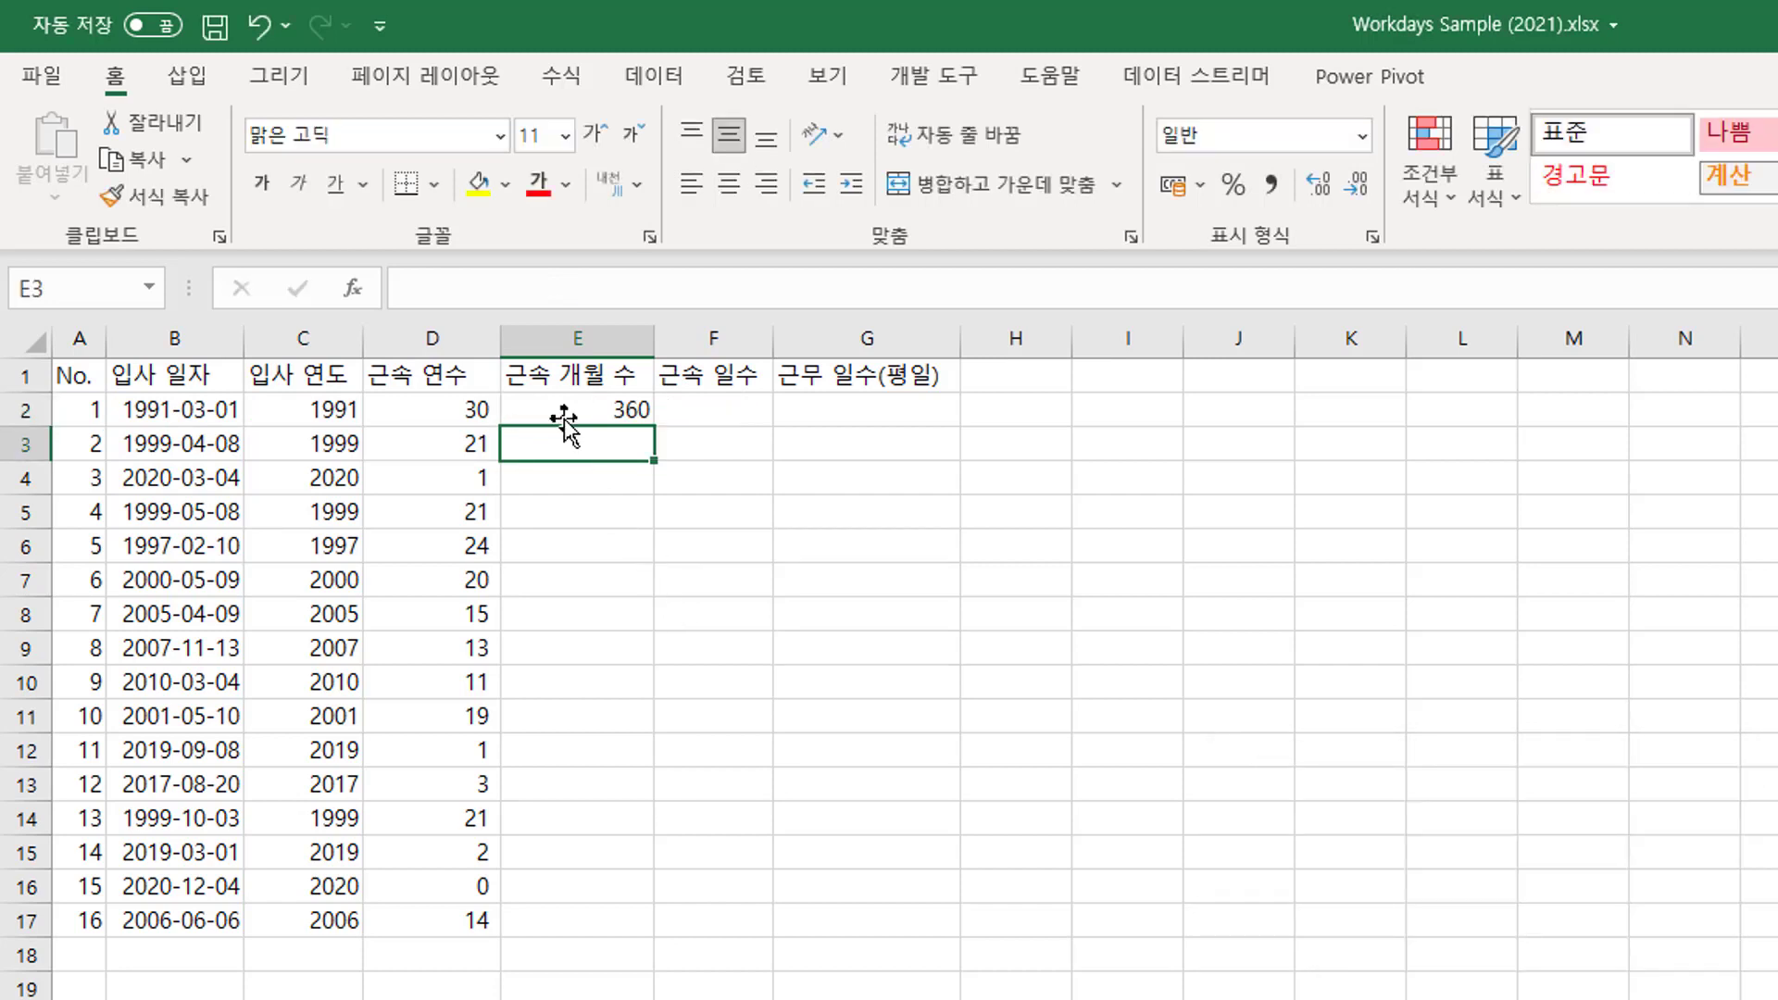
Fill the E2 months formula down to E17.
{"action": "left_click", "coordinate": [563, 417]}
{"action": "double_click", "coordinate": [654, 426]}
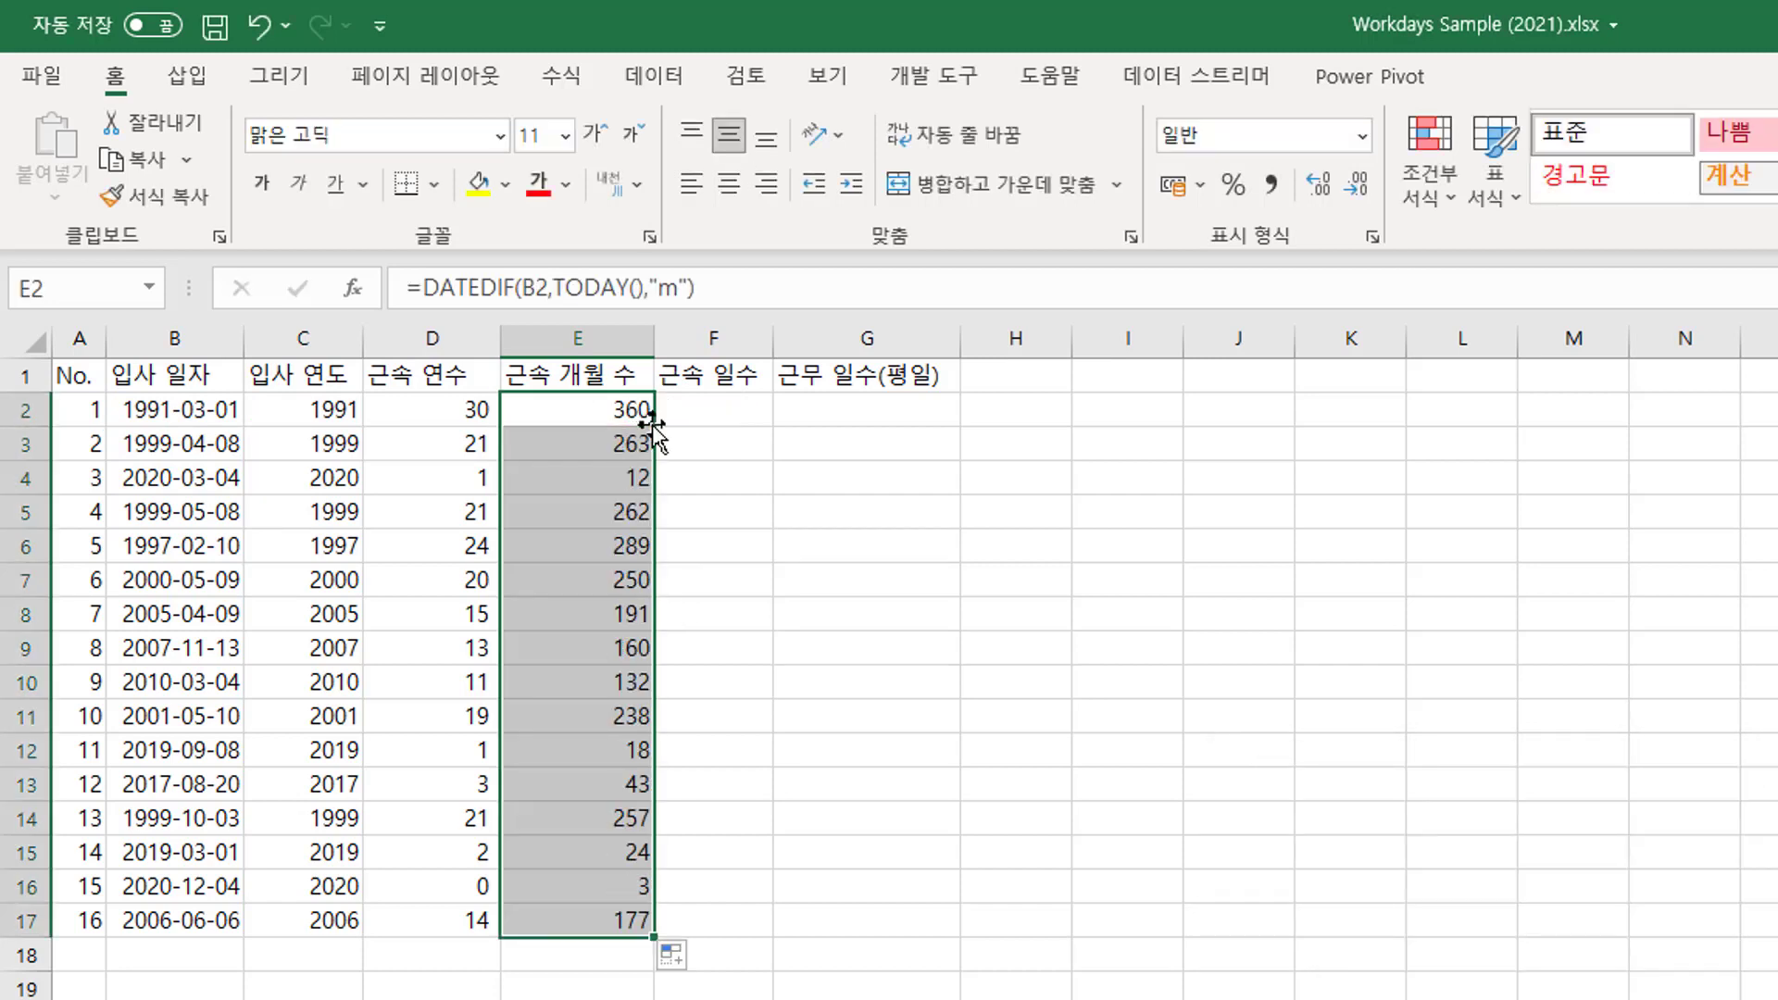
{"action": "left_click", "coordinate": [588, 416]}
Spot-check the copied months formulas in rows 4, 8, 12, 13, 15 and 17.
{"action": "left_click", "coordinate": [588, 478]}
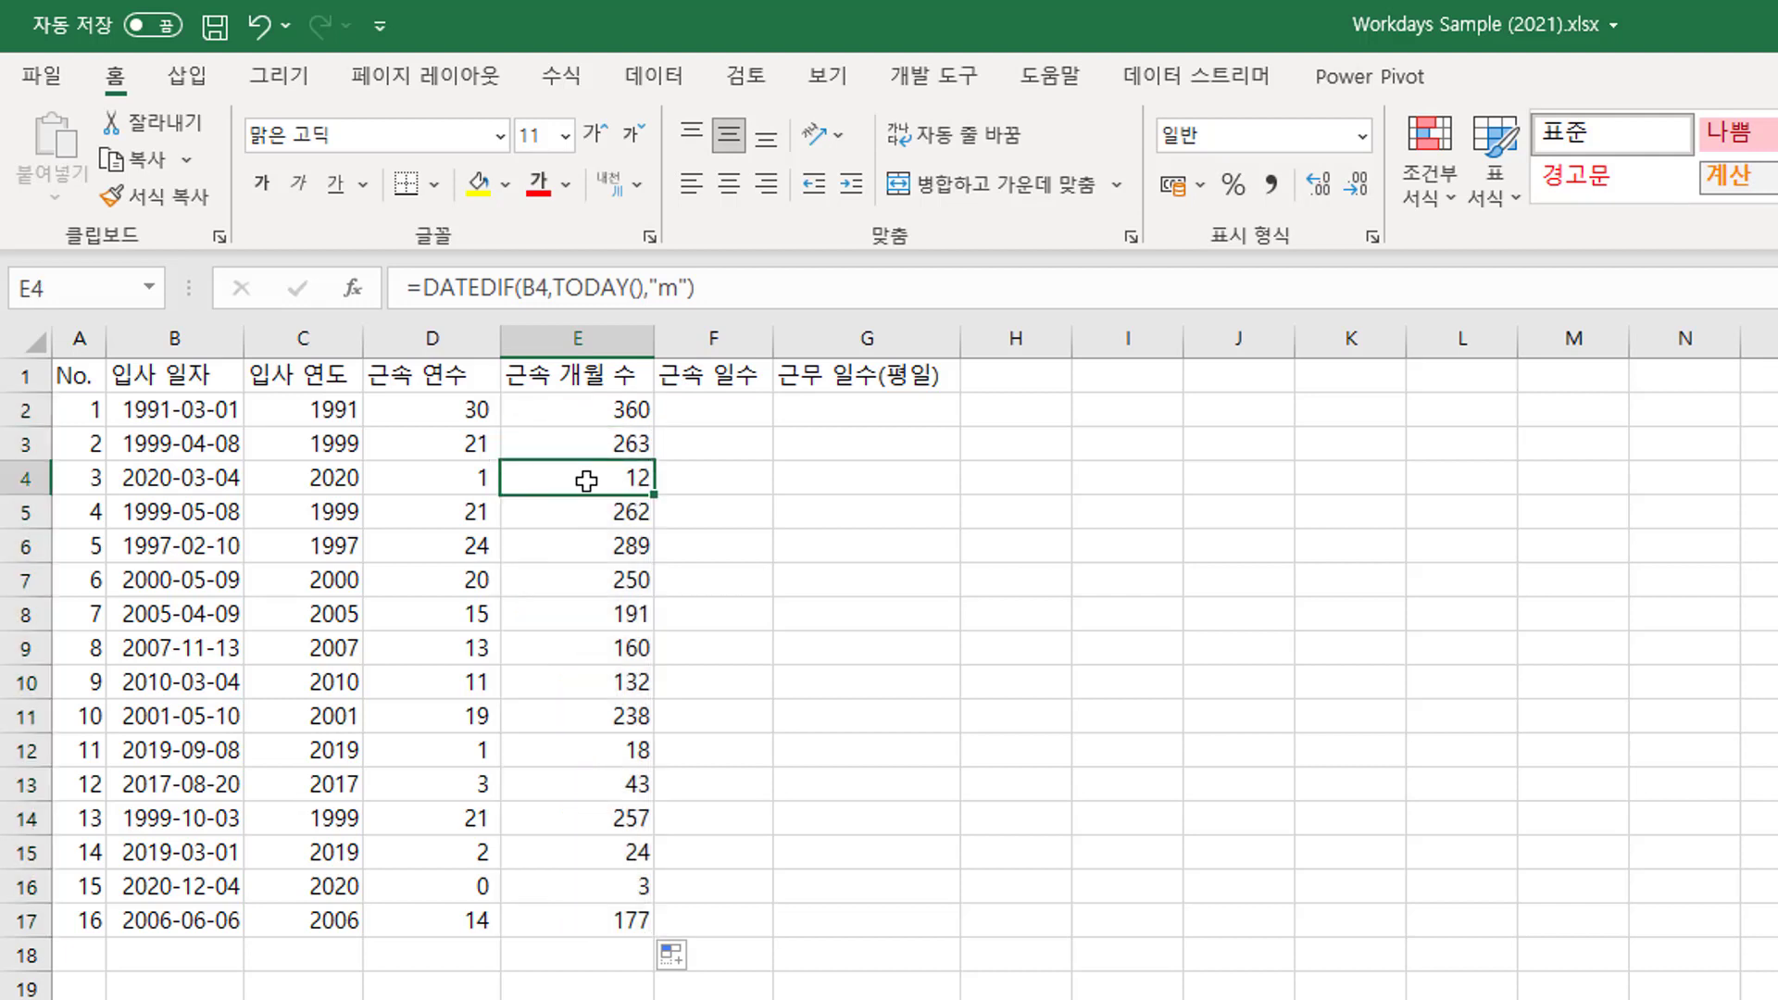
{"action": "left_click", "coordinate": [583, 613]}
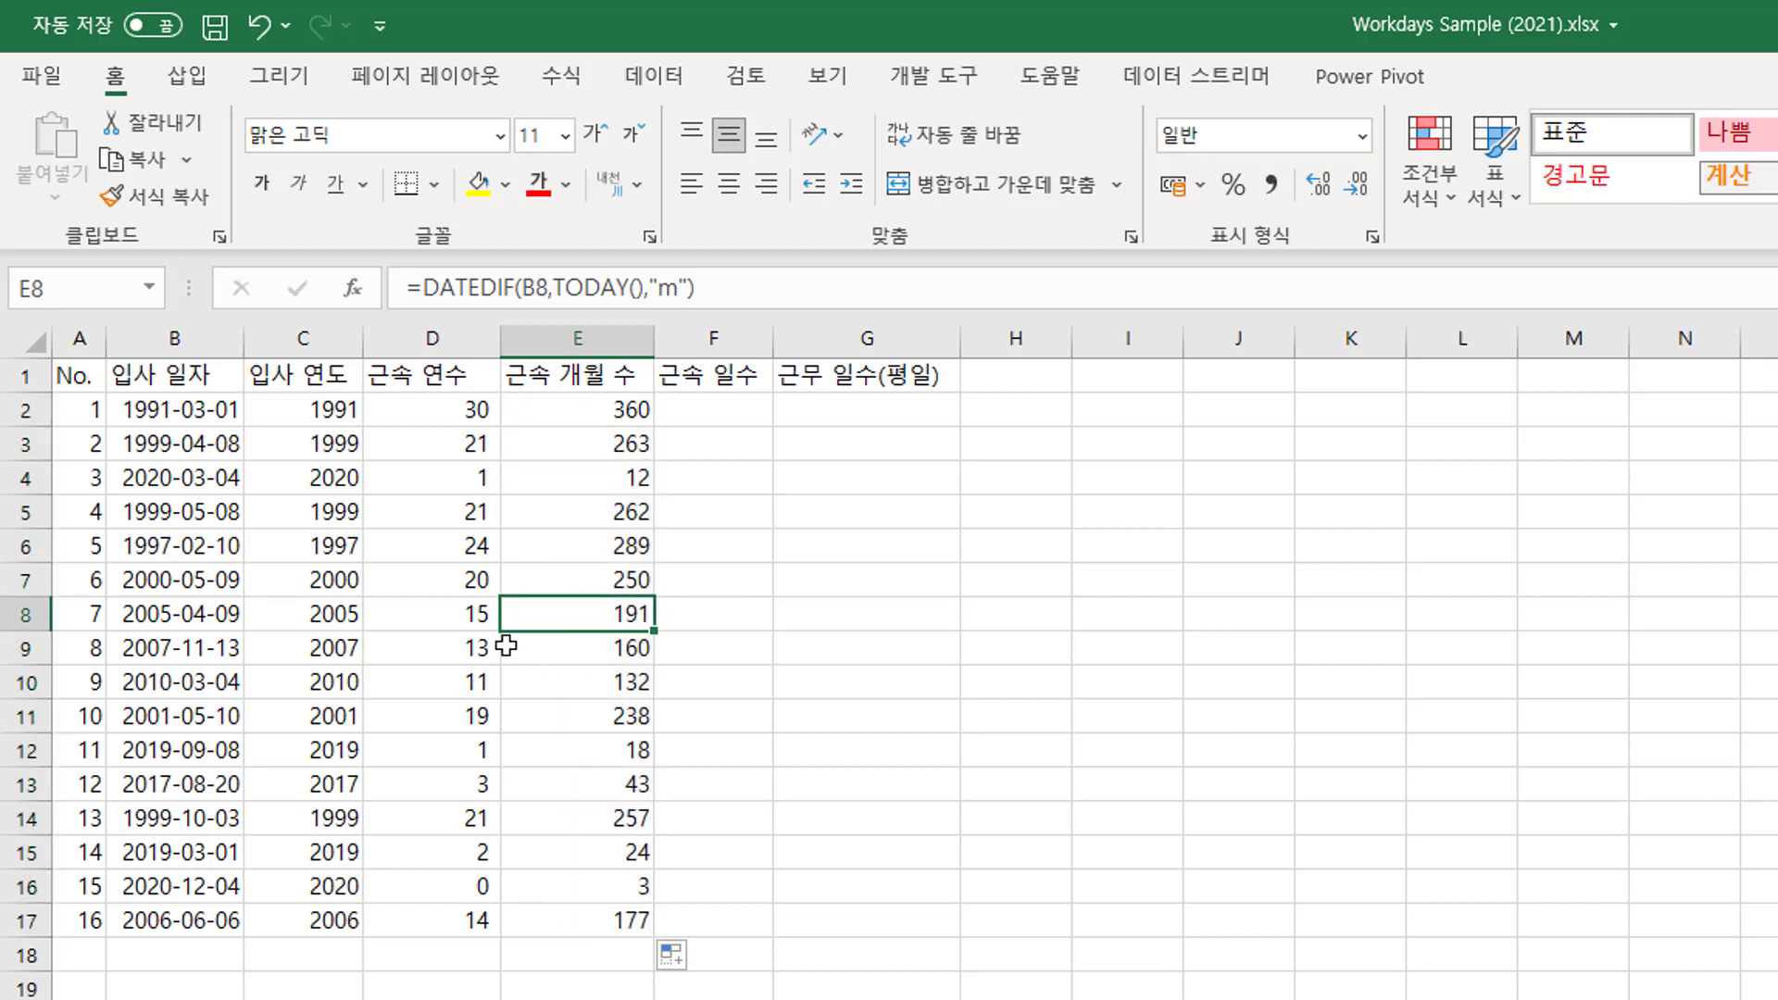
{"action": "left_click", "coordinate": [584, 749]}
{"action": "left_click", "coordinate": [580, 800]}
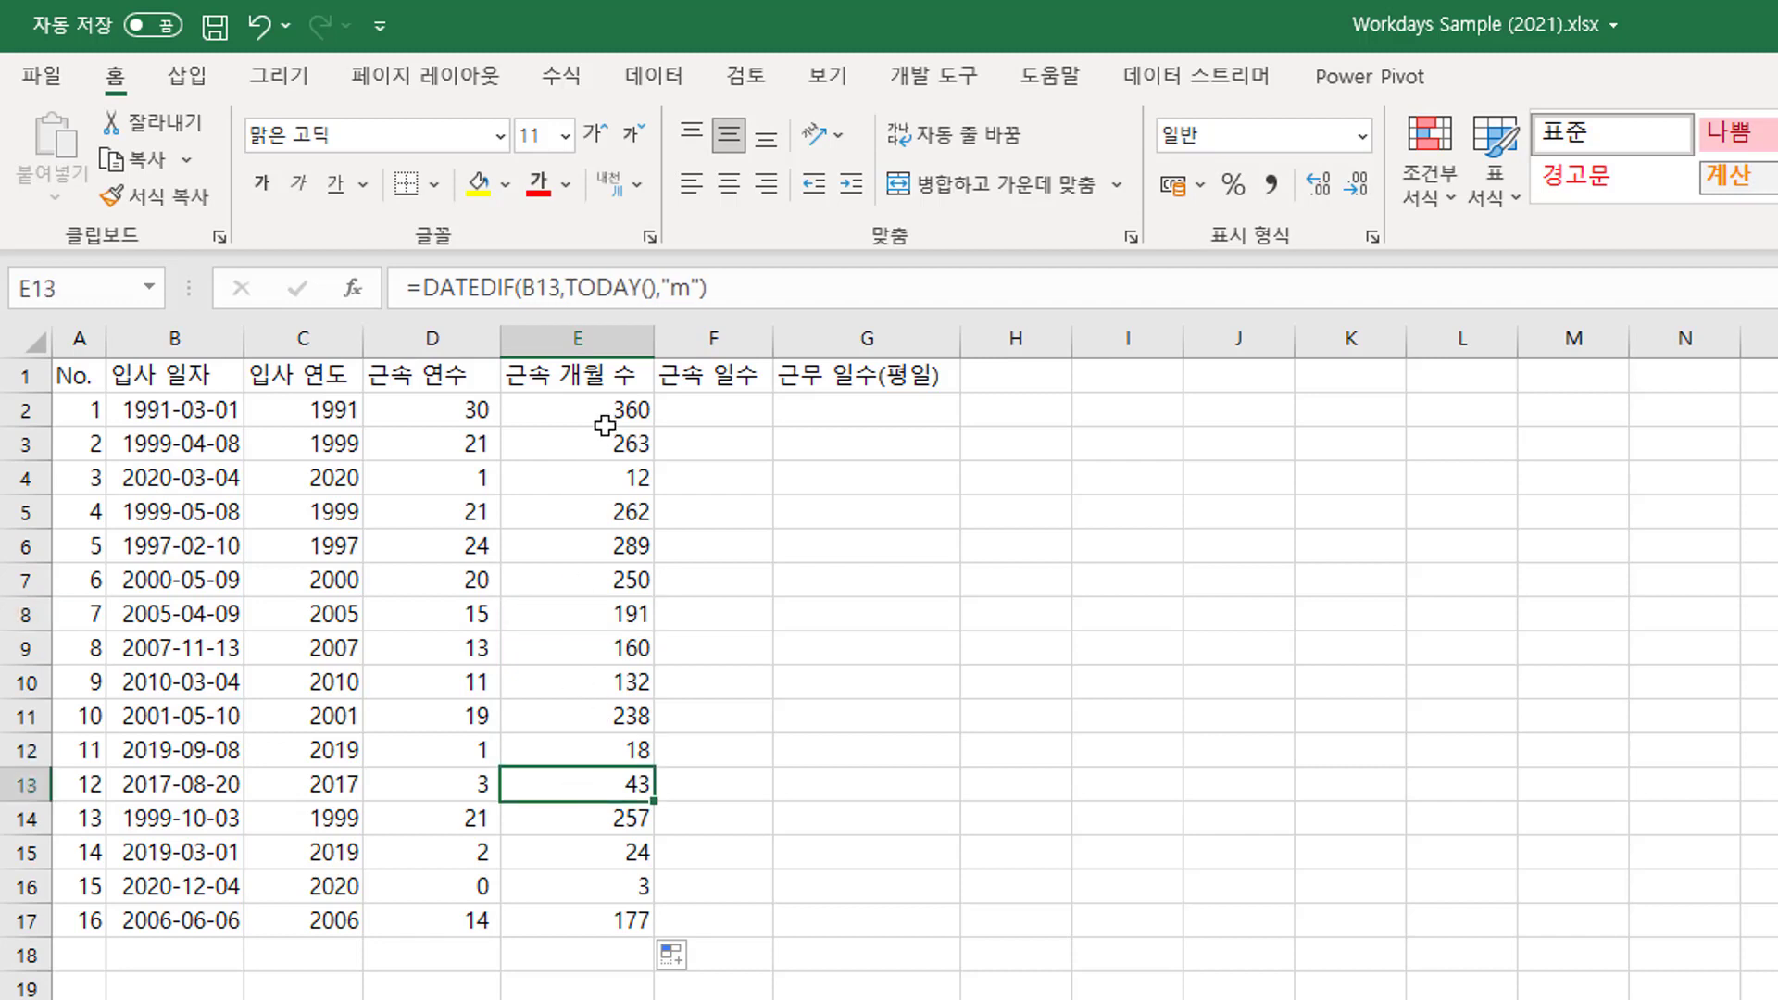
{"action": "left_click", "coordinate": [589, 851]}
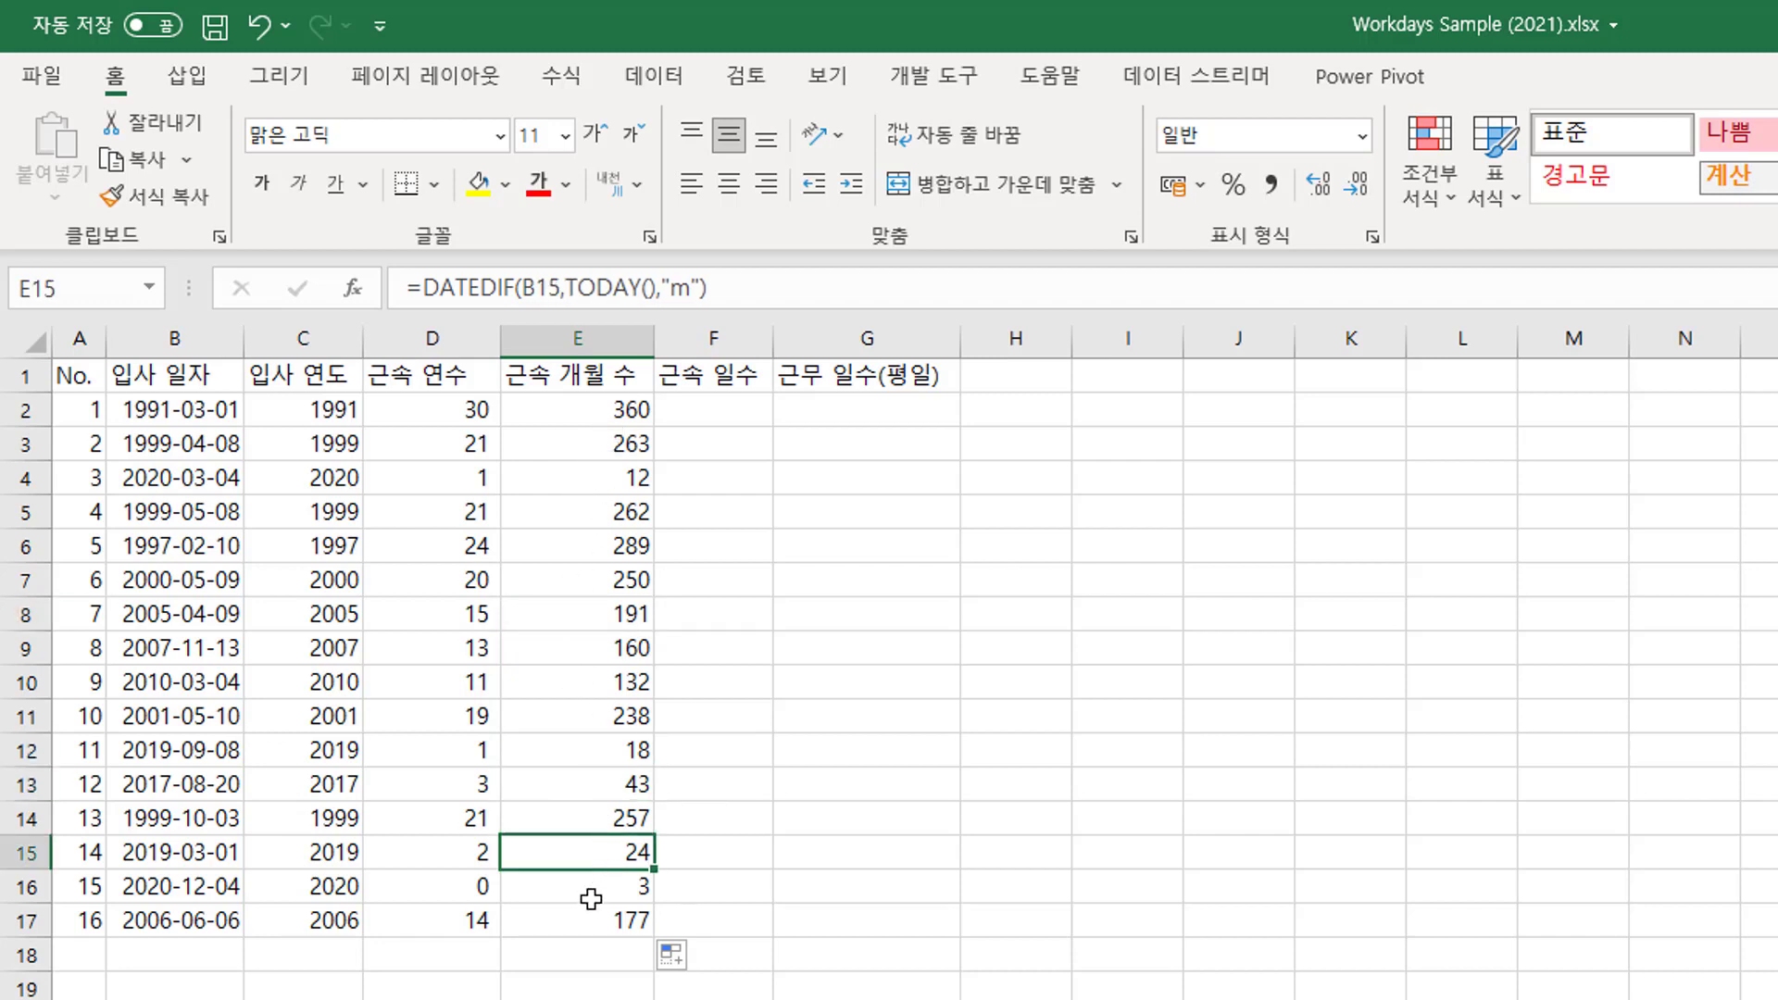
{"action": "left_click", "coordinate": [589, 921]}
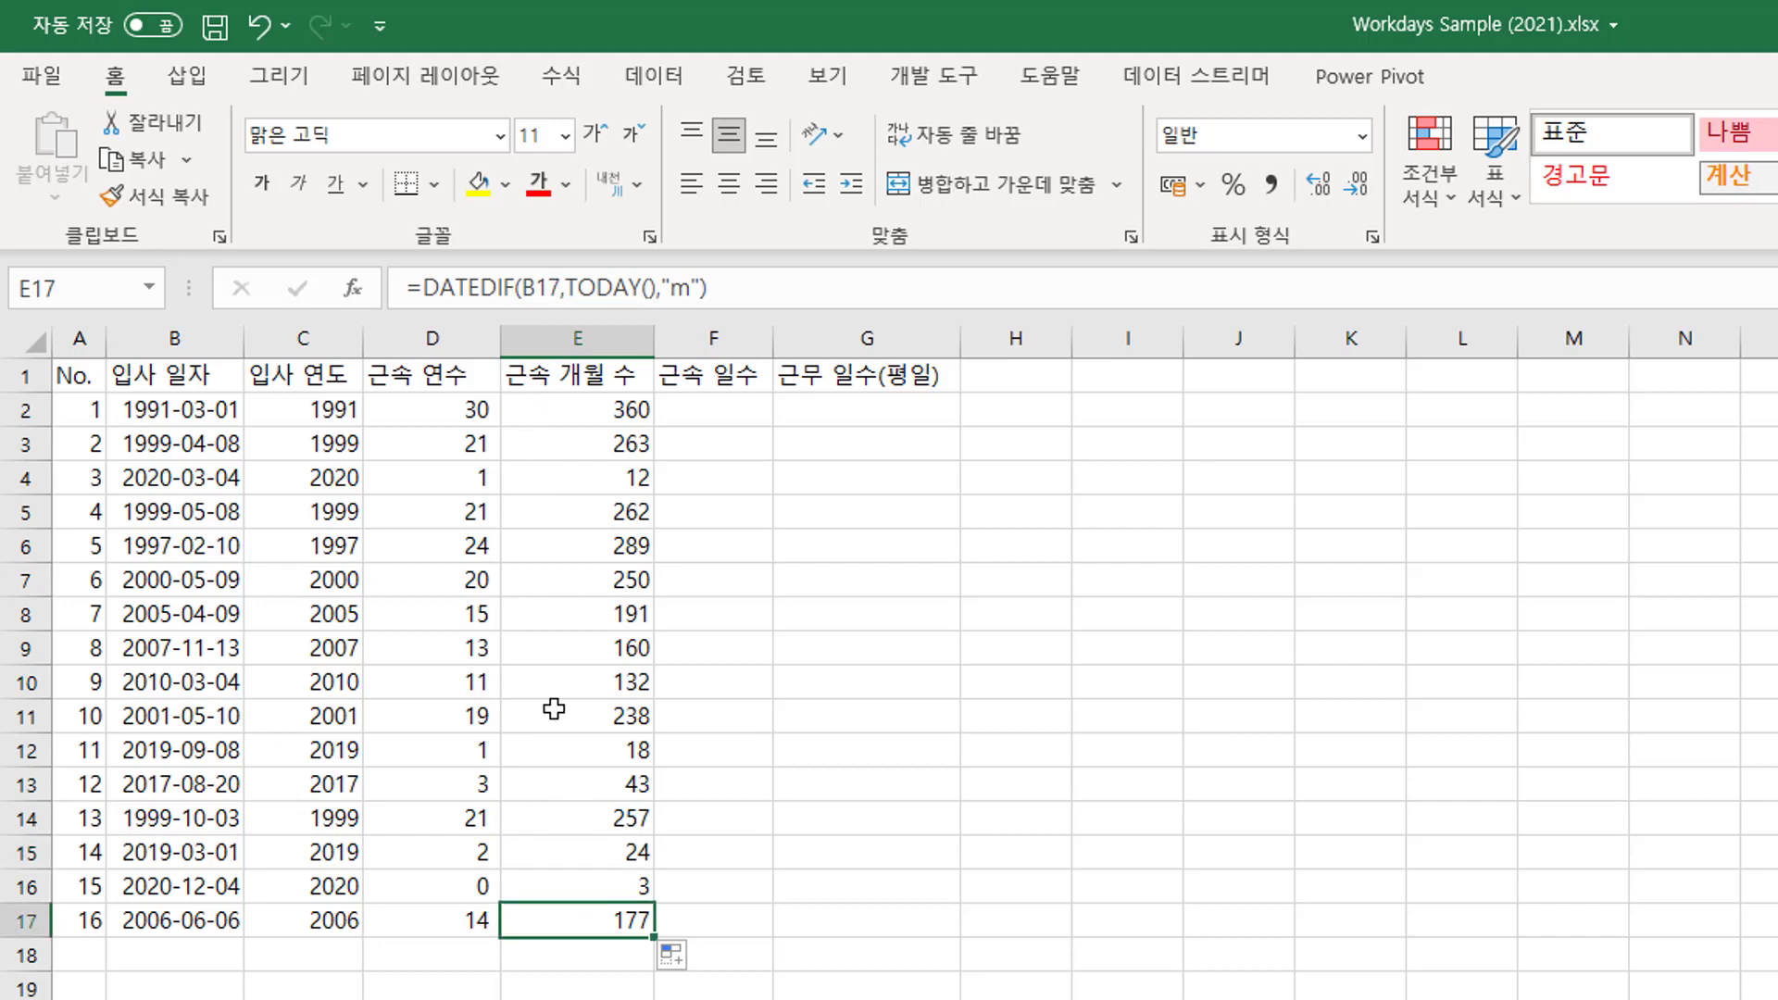
{"action": "left_click", "coordinate": [723, 405]}
Enter =DATEDIF(B2,TODAY(),"d") in F2 for days of service.
{"action": "type", "text": "="}
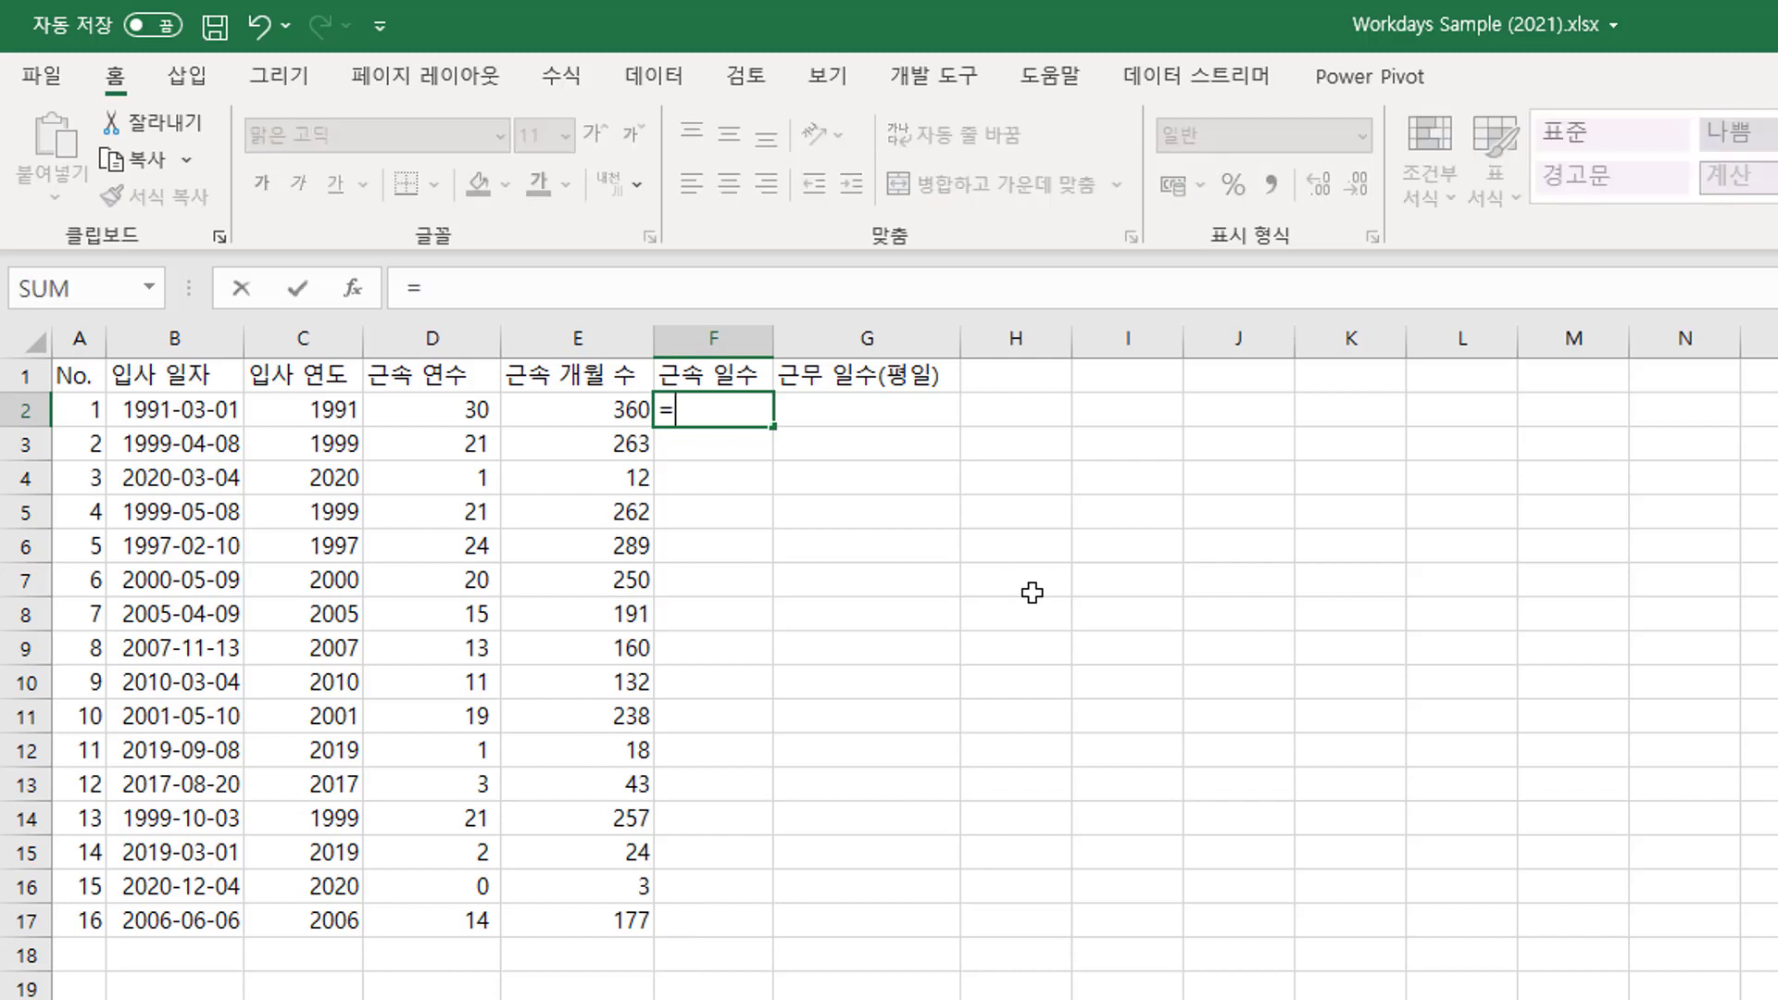
{"action": "type", "text": "date"}
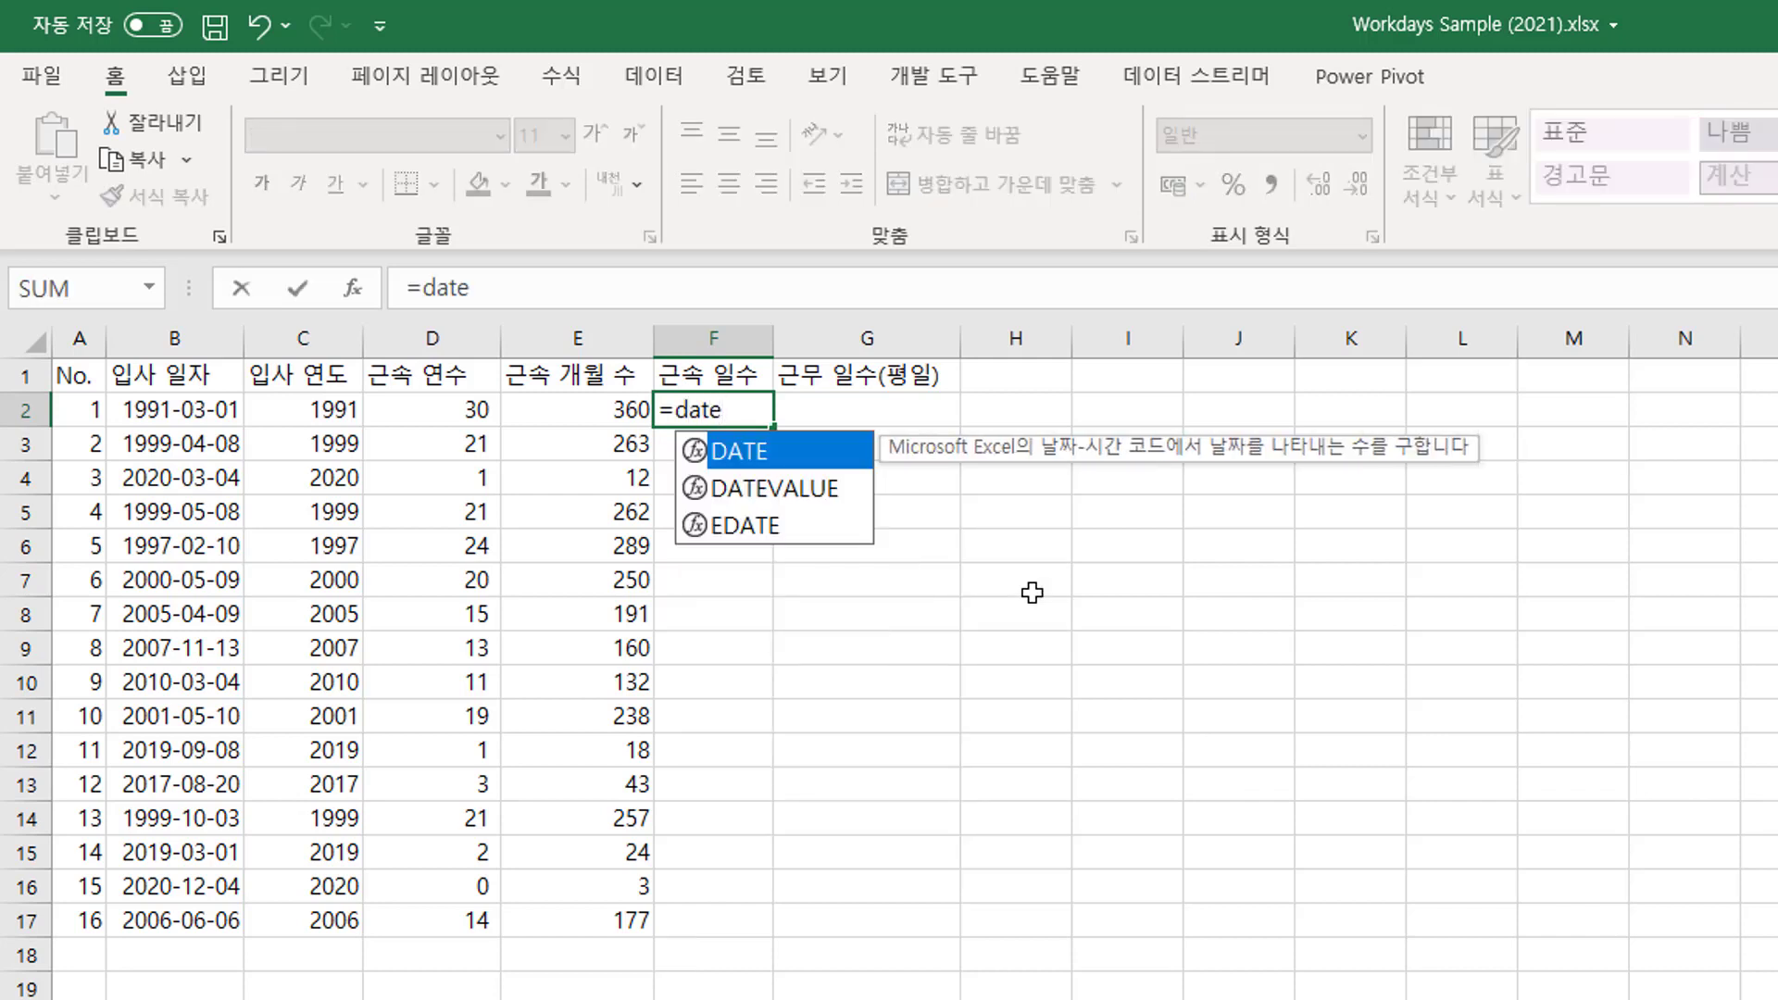
{"action": "type", "text": "dif("}
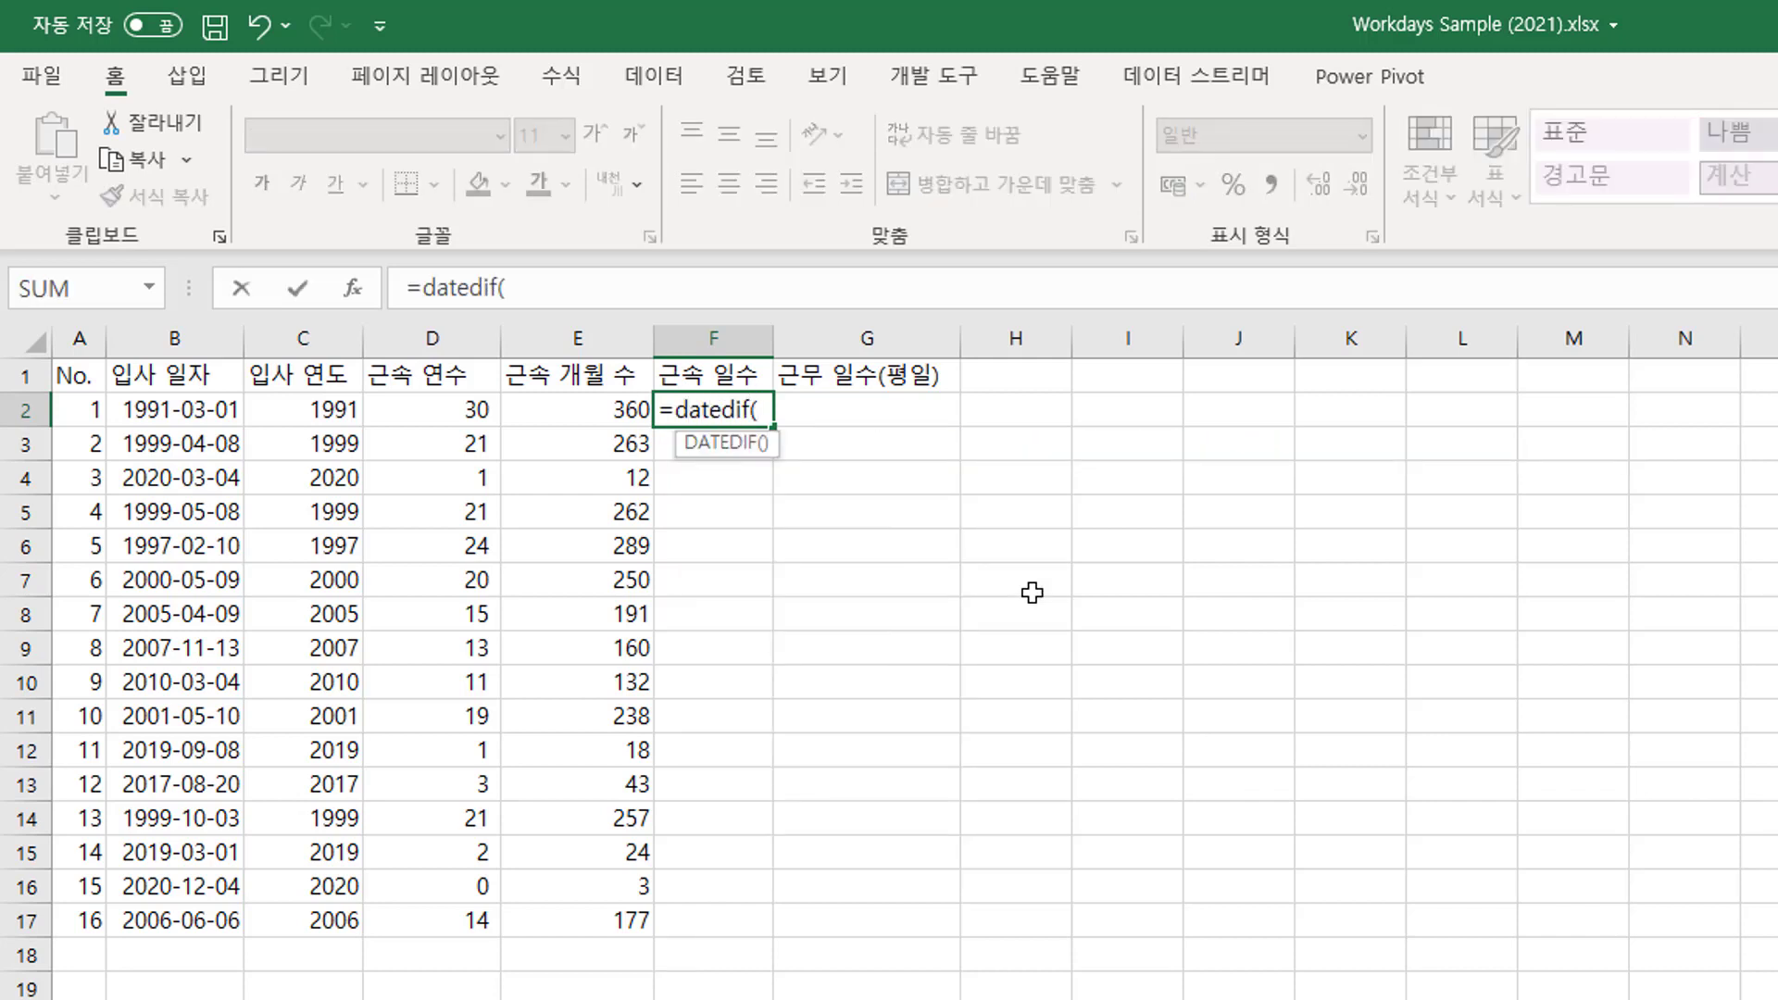
{"action": "left_click", "coordinate": [165, 409]}
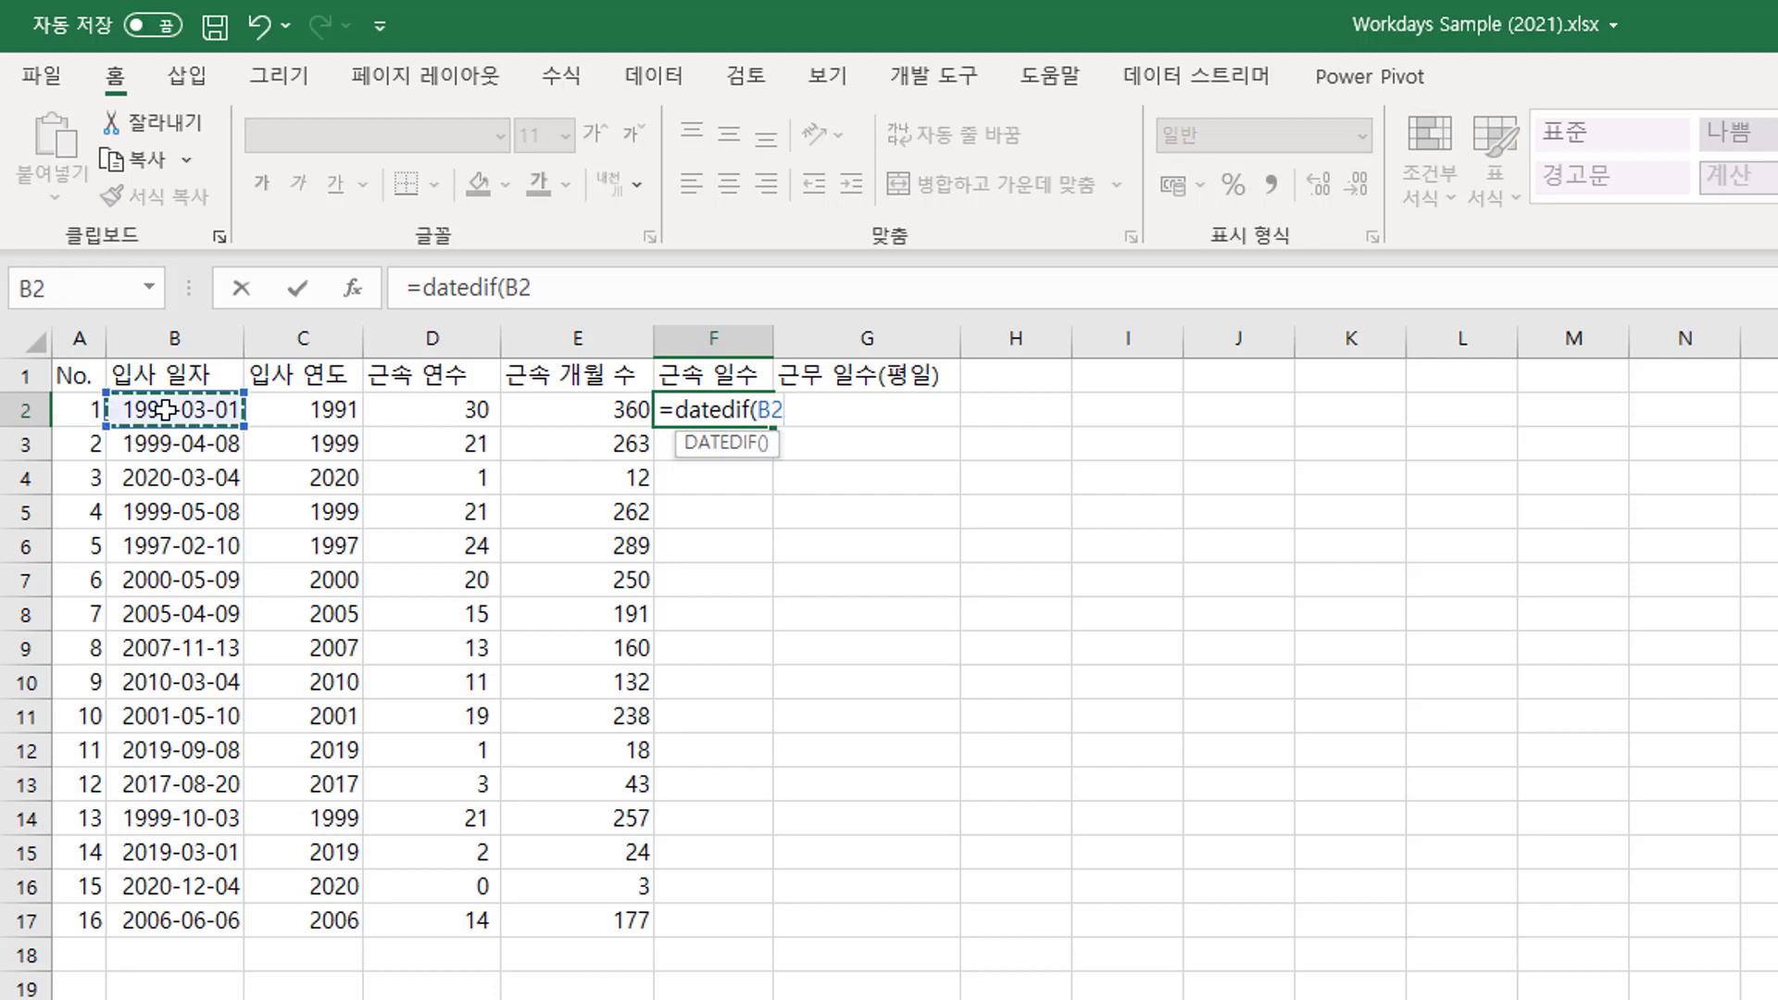
{"action": "type", "text": ",toda"}
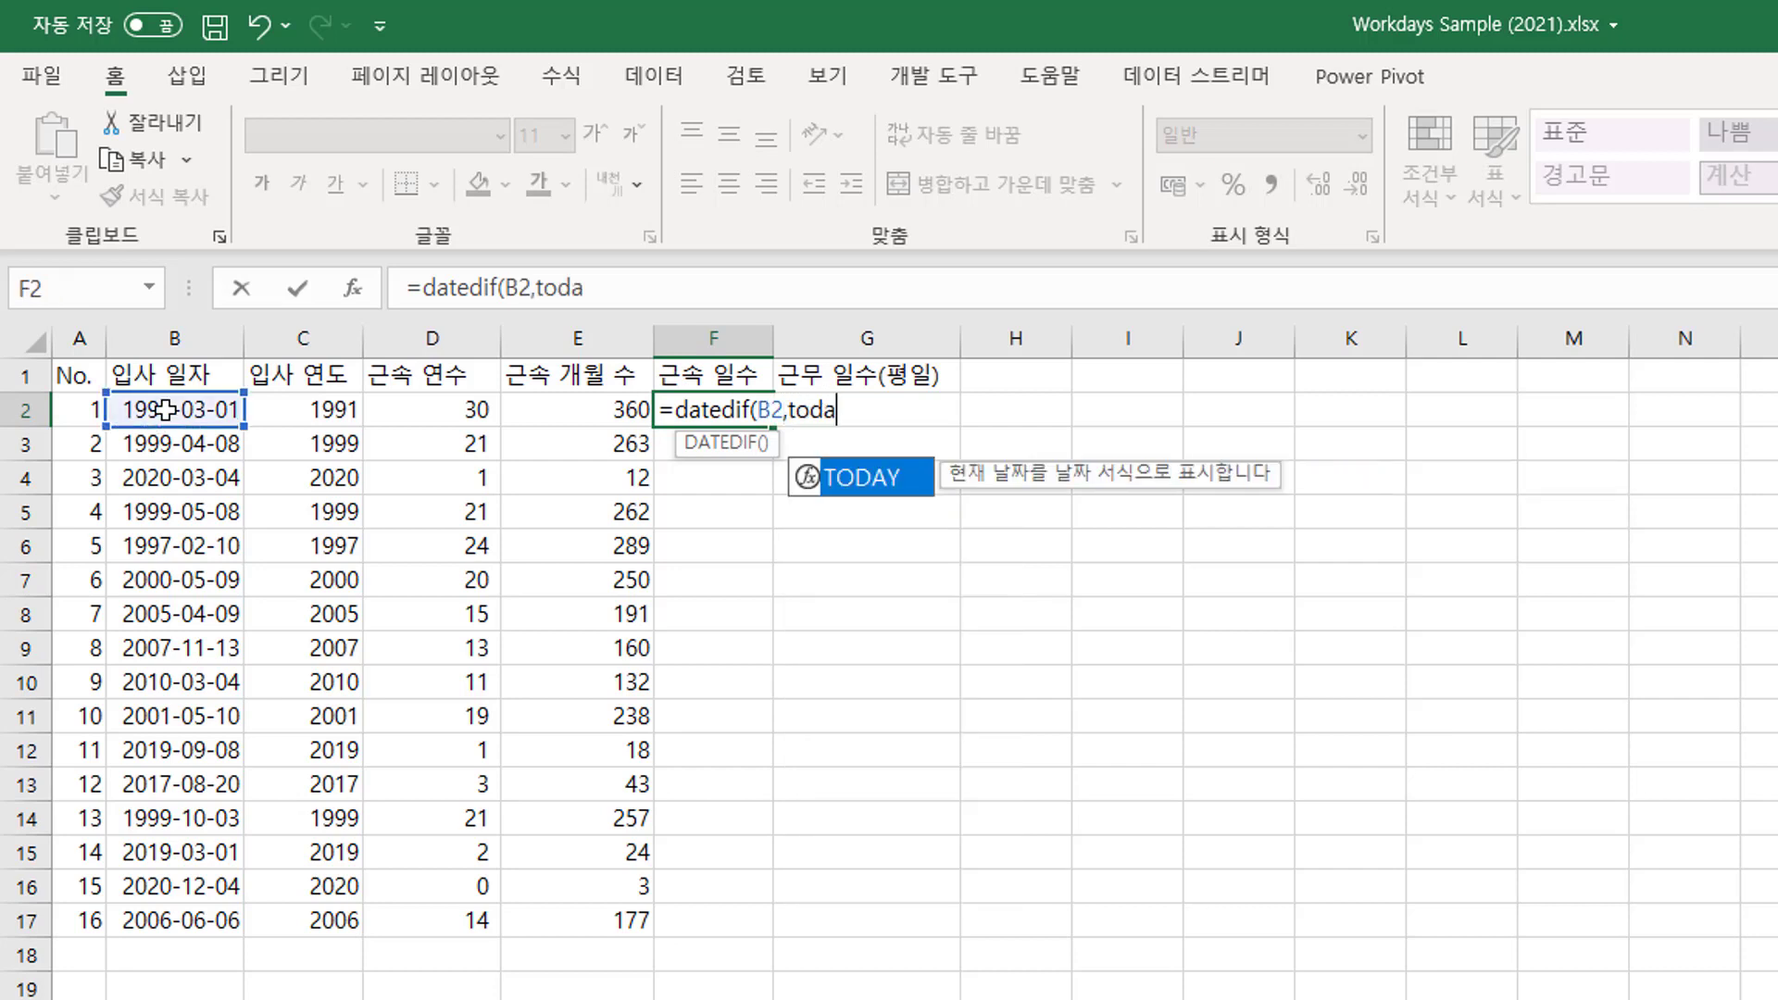
{"action": "type", "text": "y(),\""}
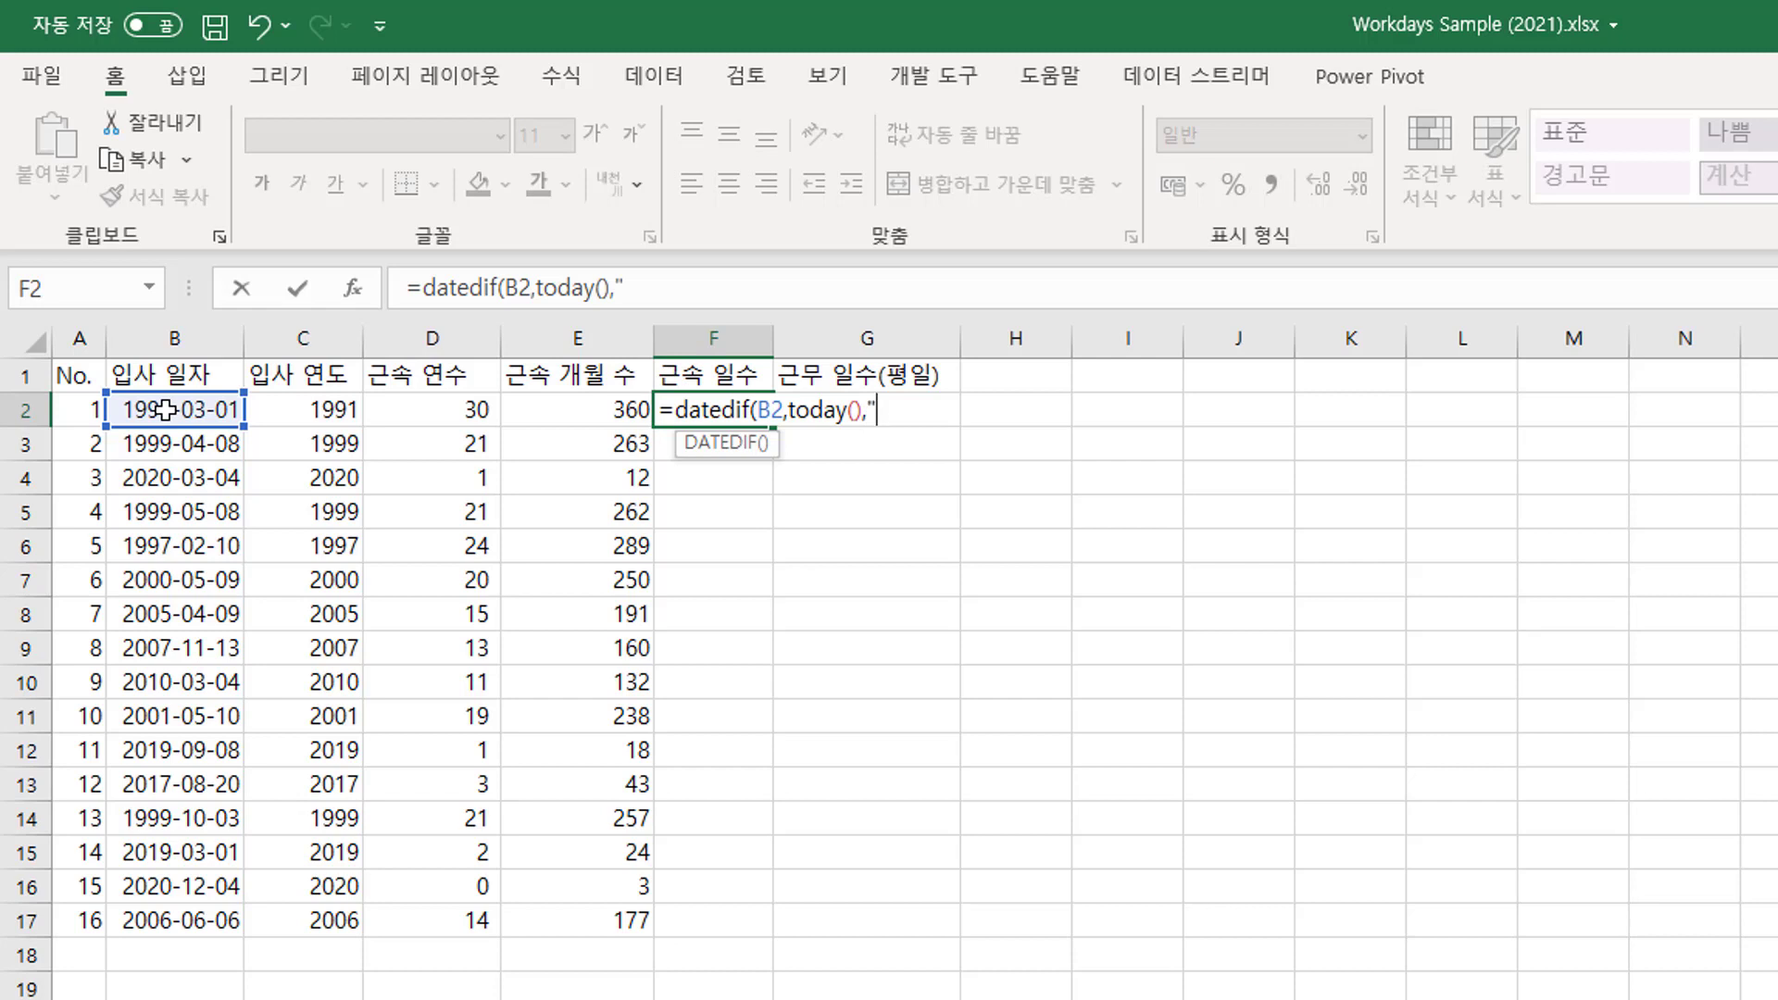
{"action": "type", "text": "d\""}
{"action": "type", "text": ")"}
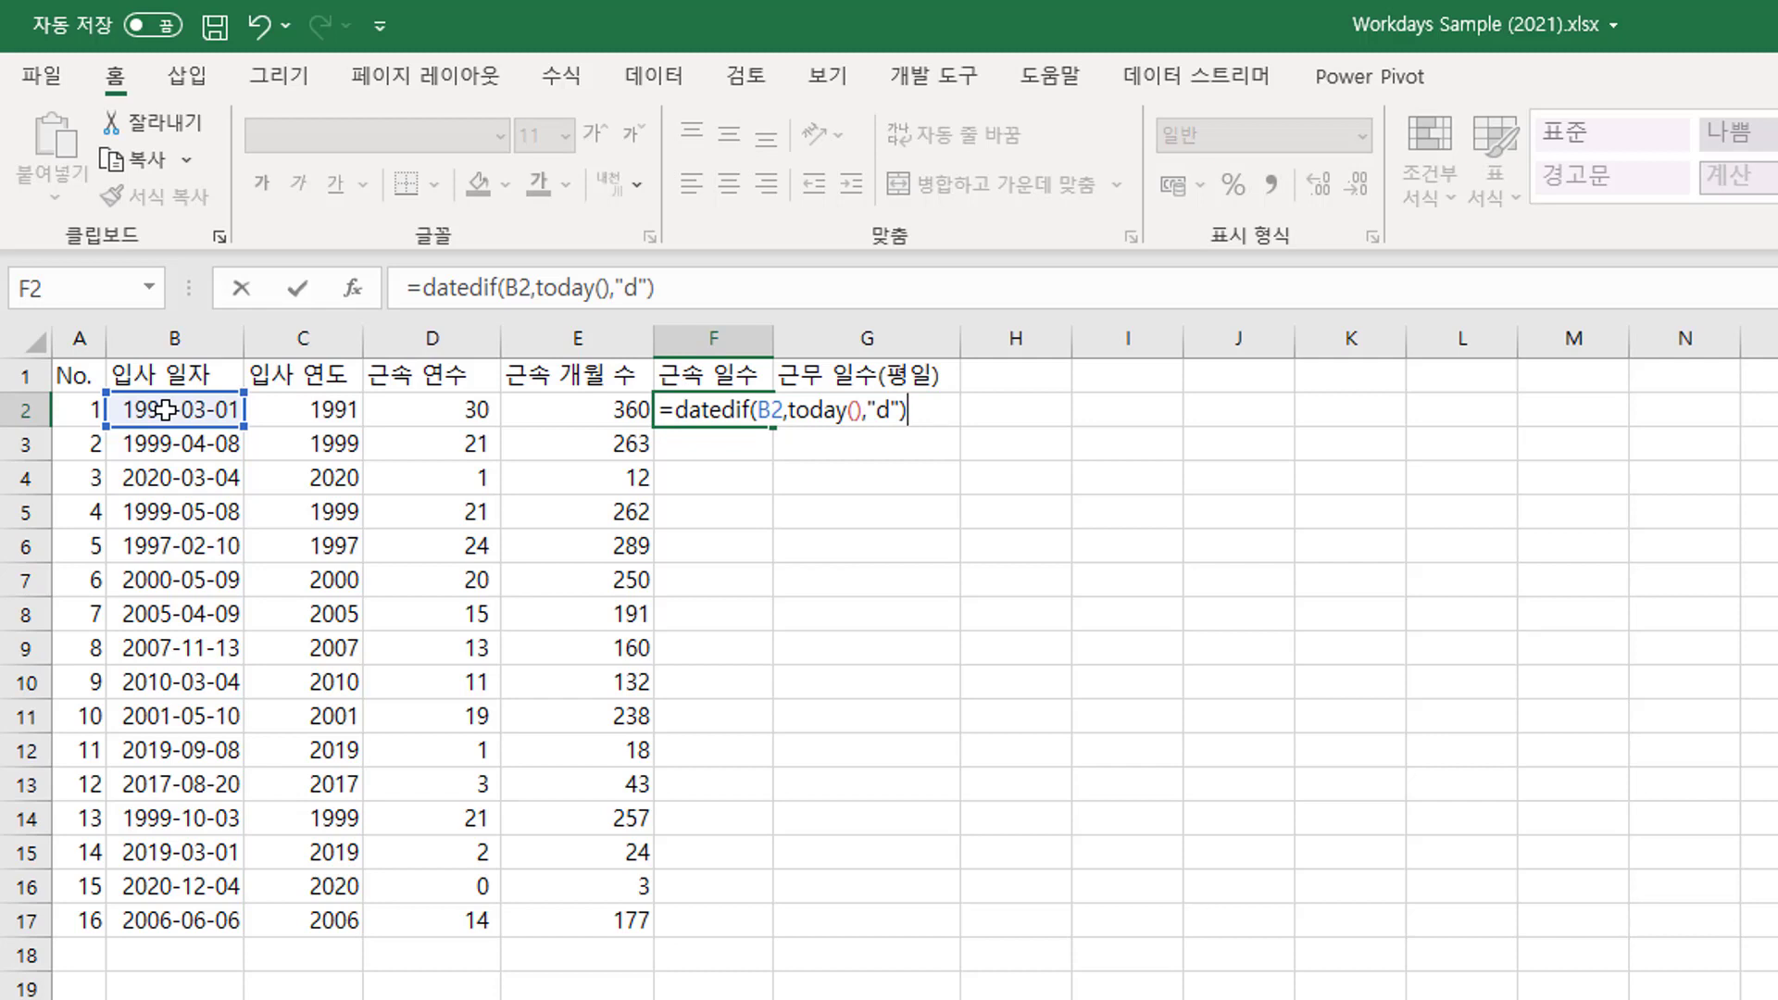
{"action": "key", "text": "Return"}
Fill the days formula down to F17 and check results through the last row (107 days).
{"action": "left_click", "coordinate": [746, 412]}
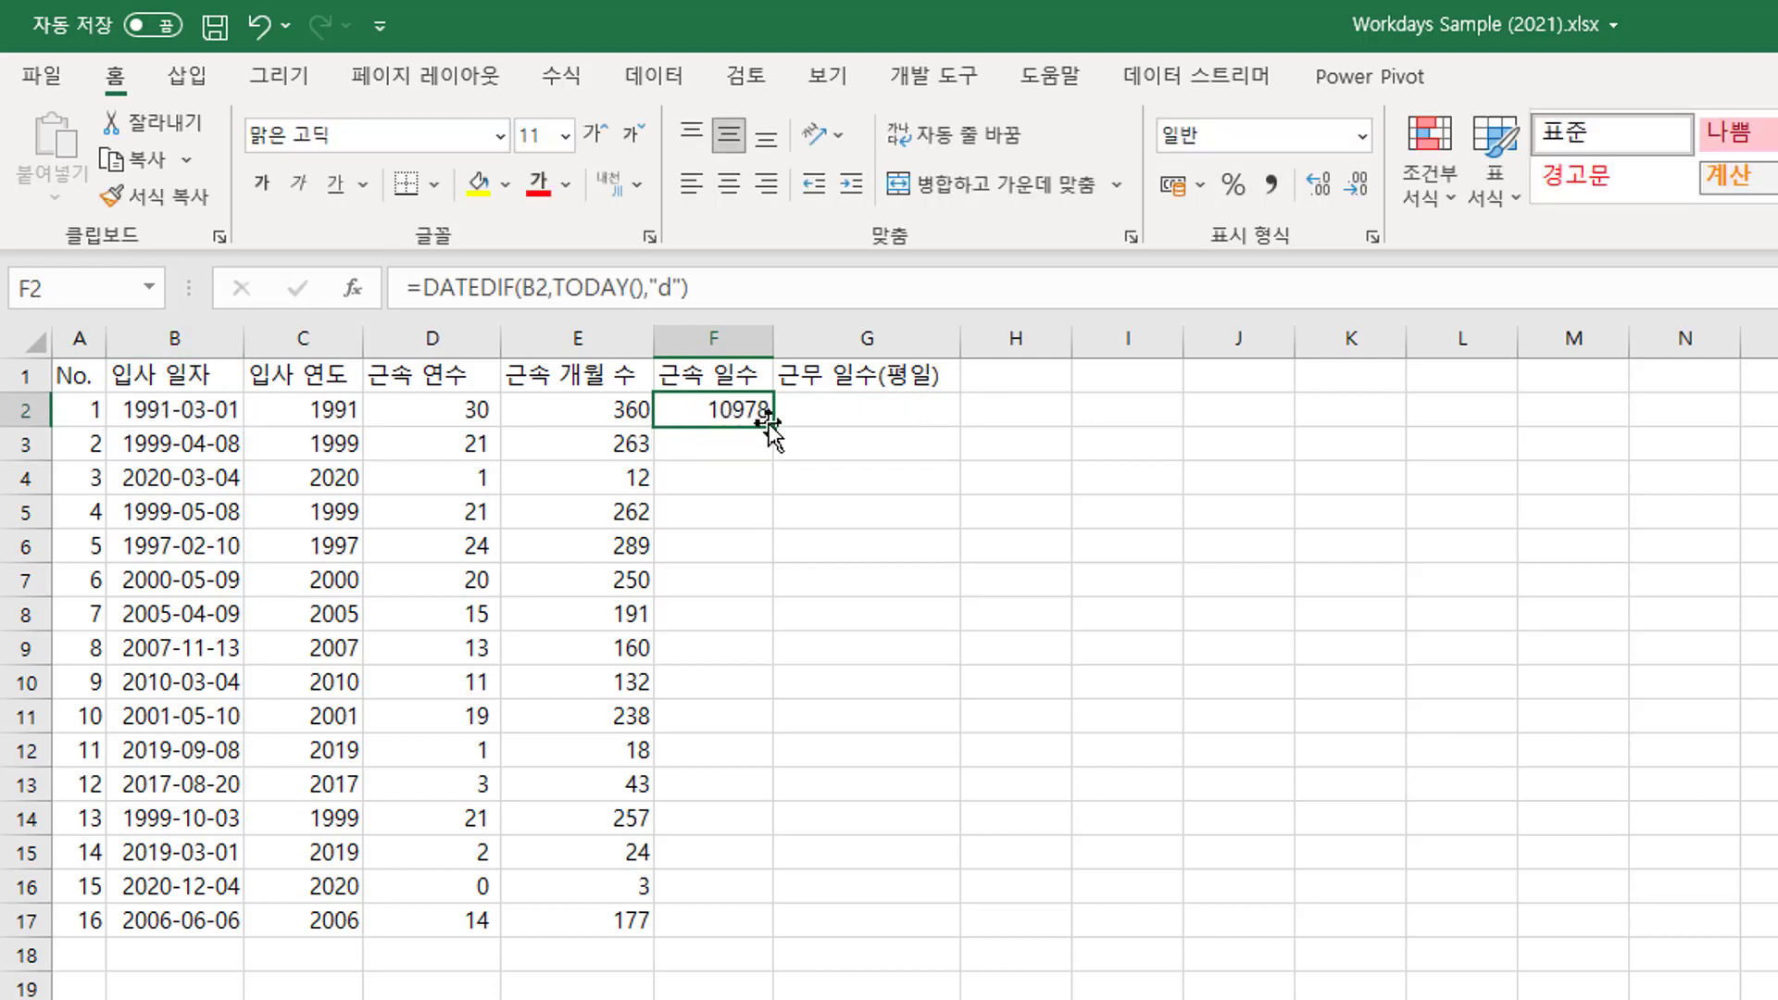
{"action": "double_click", "coordinate": [768, 425]}
{"action": "left_click", "coordinate": [712, 479]}
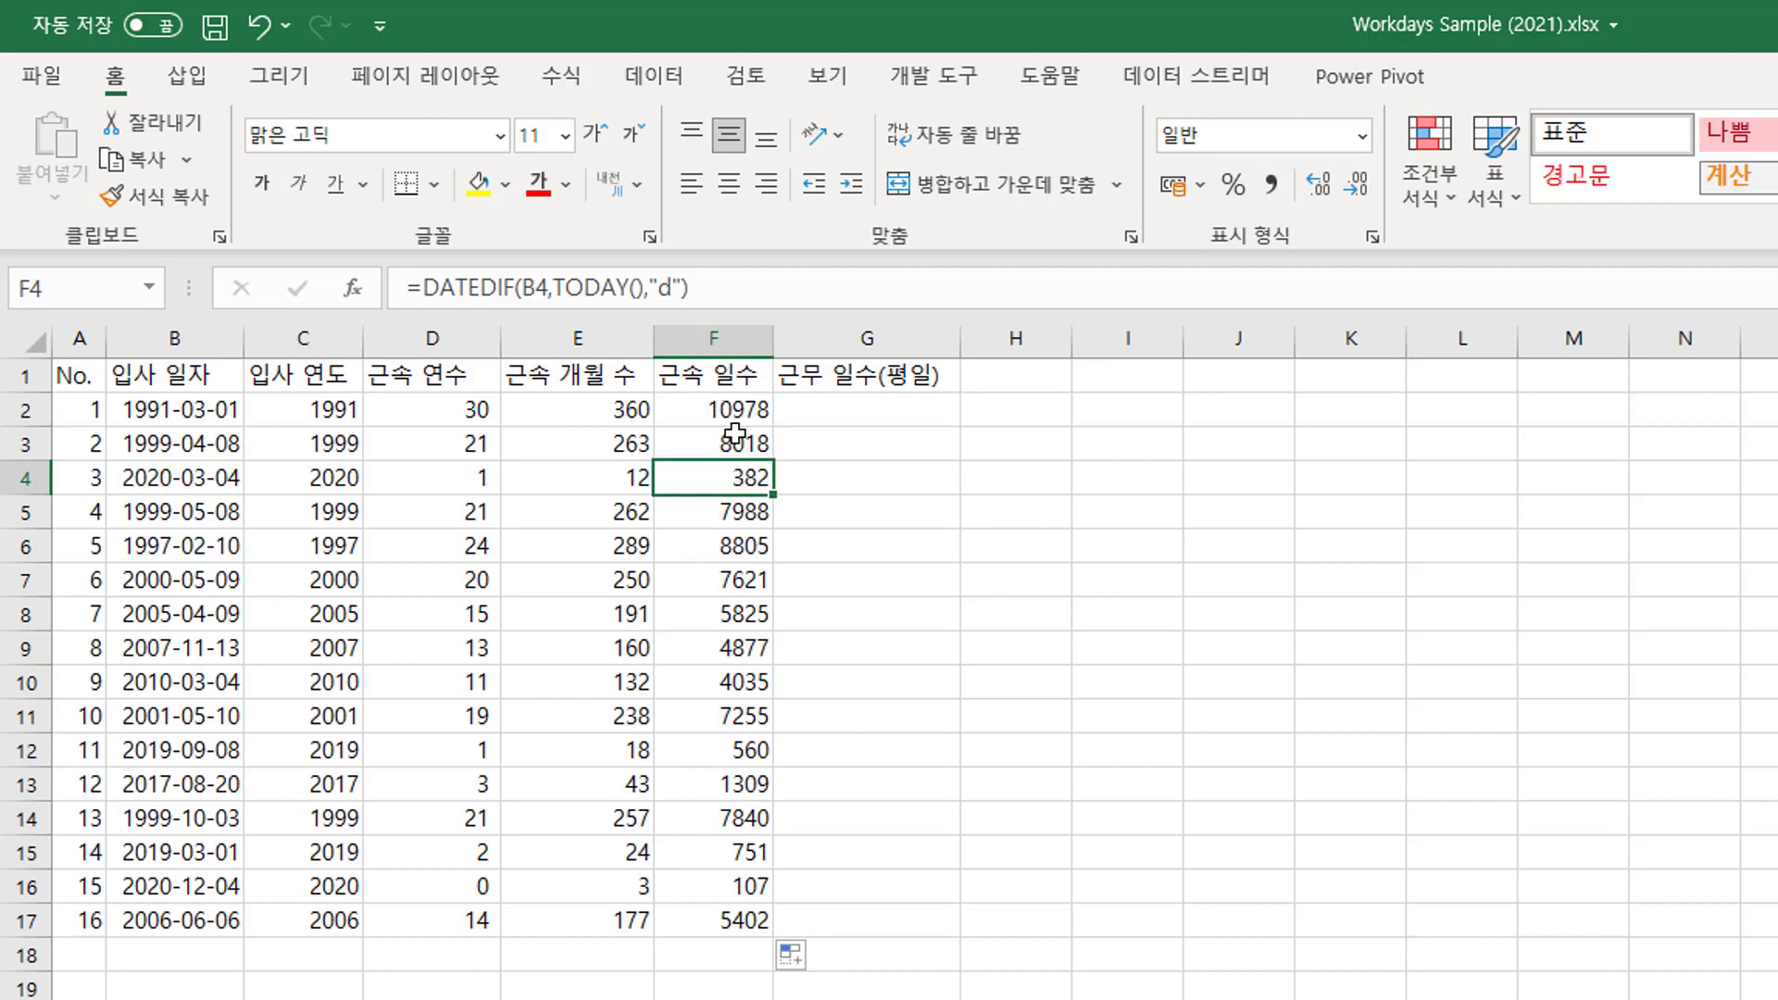
{"action": "left_click", "coordinate": [709, 917]}
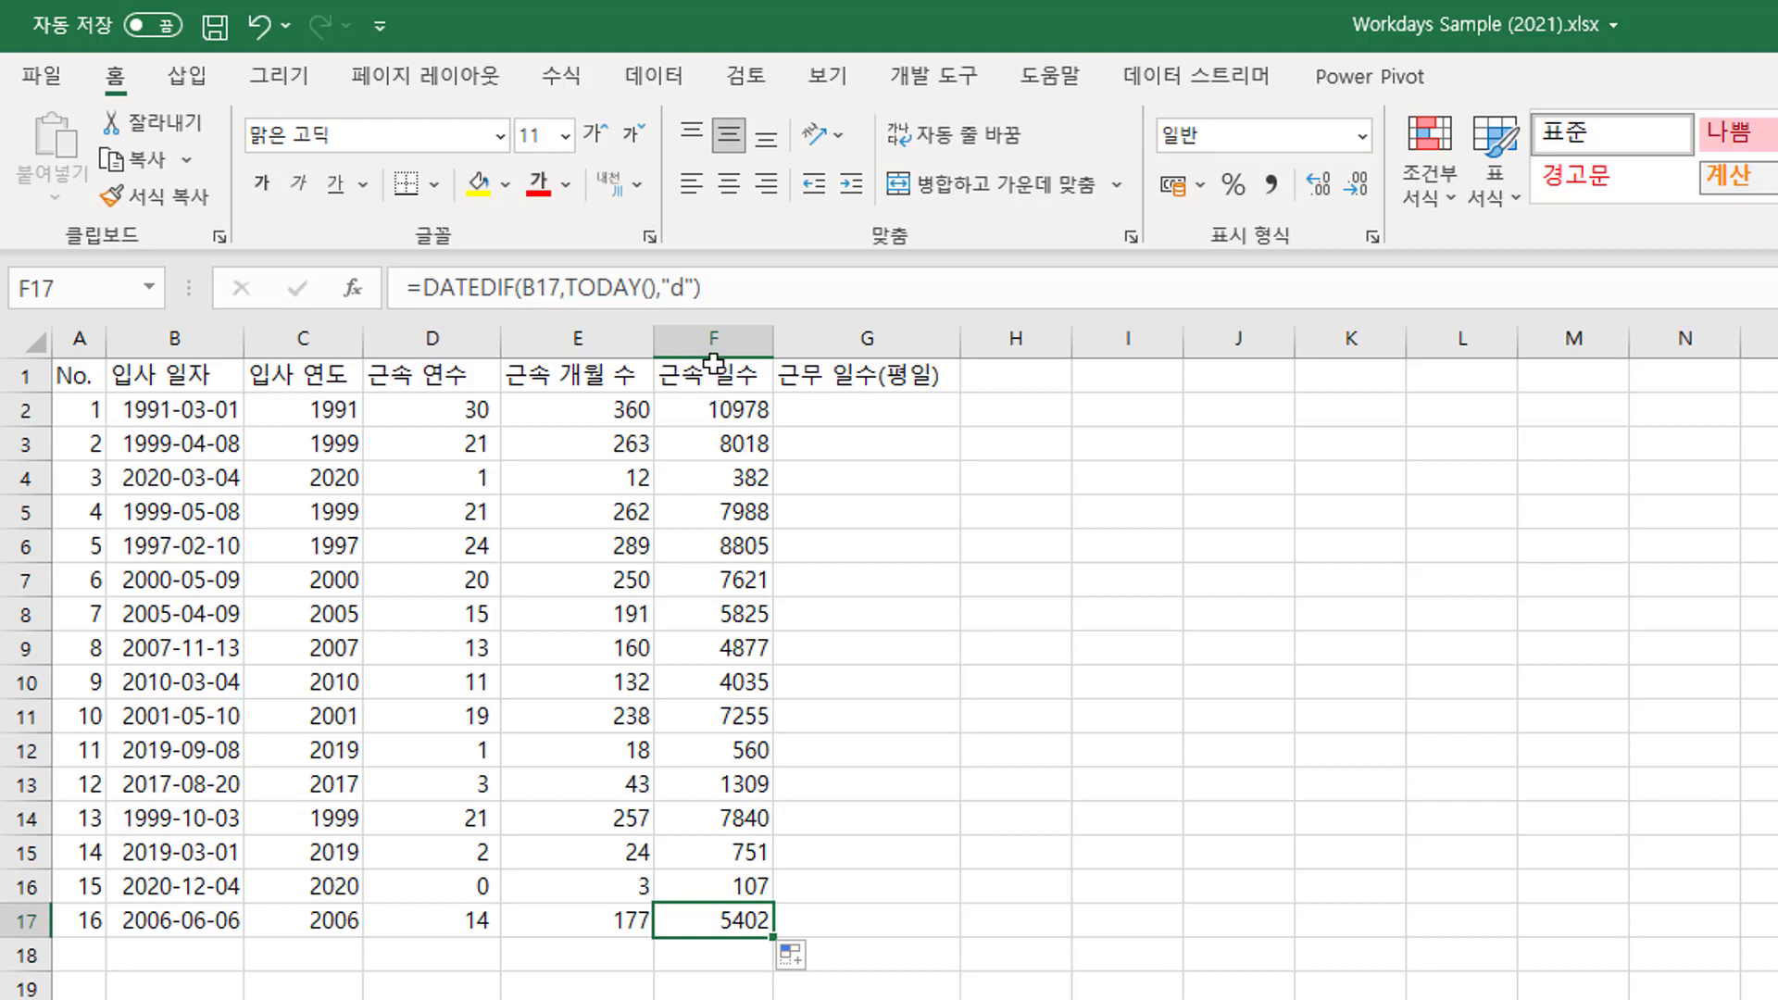
Enter =NETWORKDAYS(B2,TODAY()) in G2 to count weekdays since hire.
{"action": "left_click", "coordinate": [894, 395]}
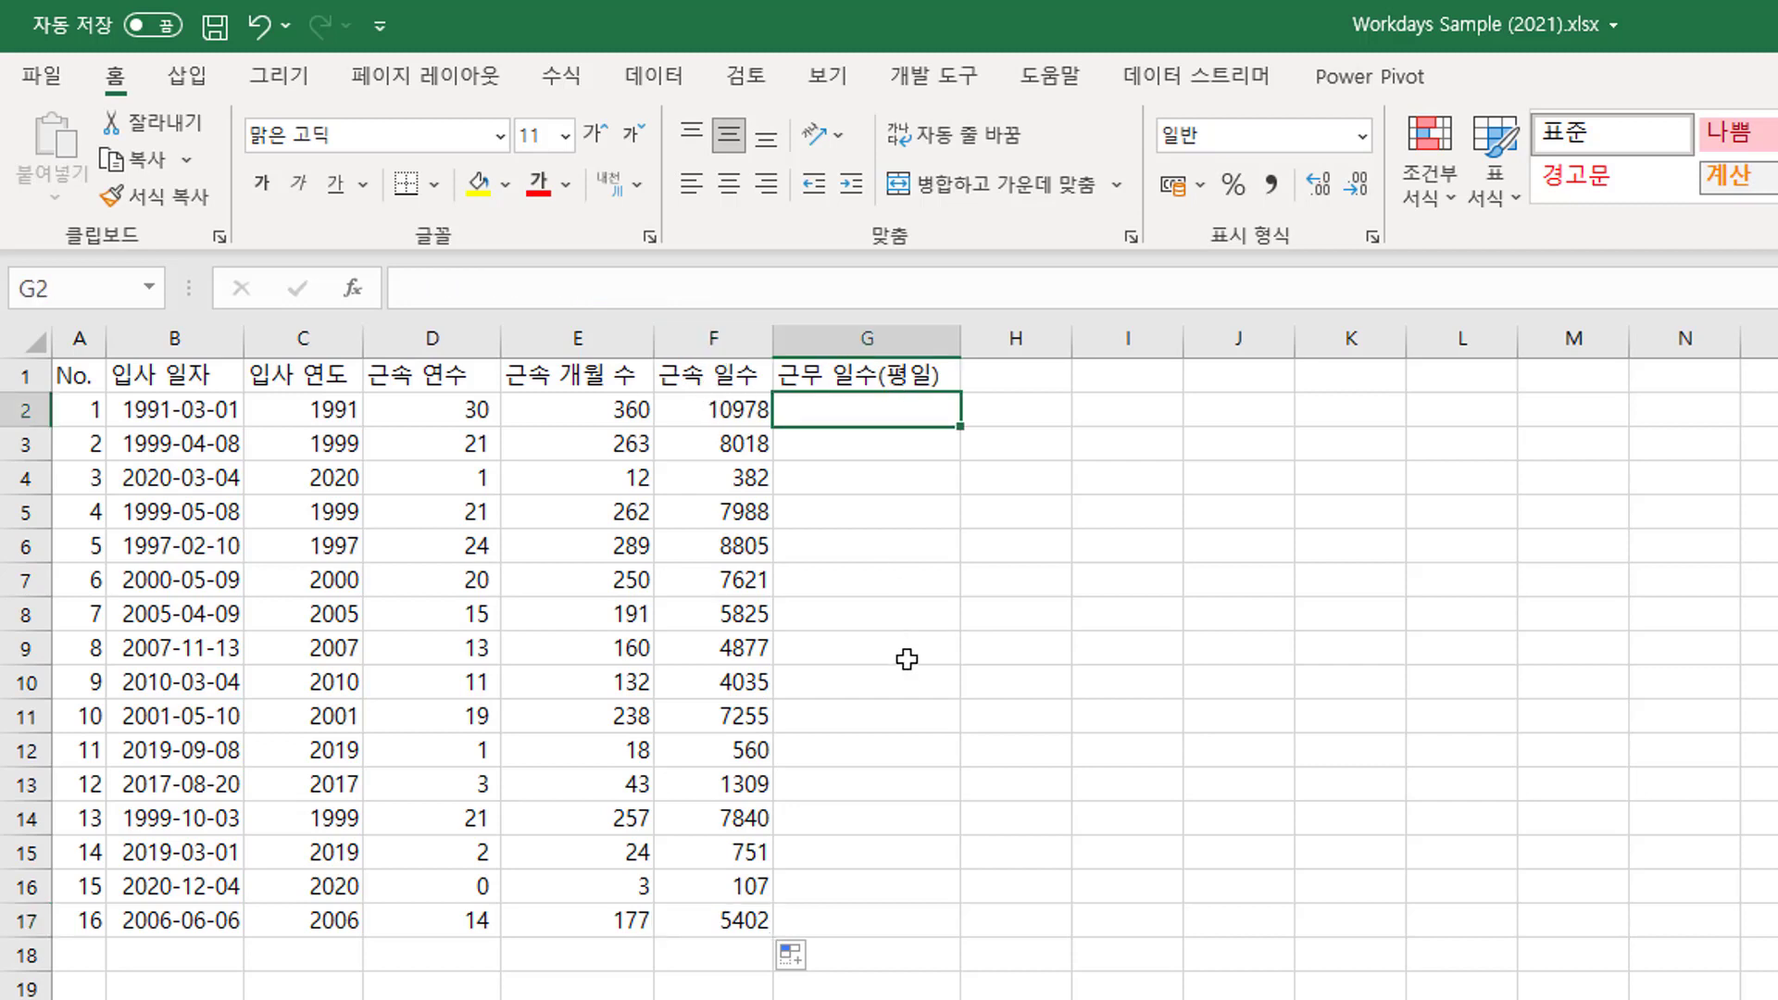
{"action": "type", "text": "="}
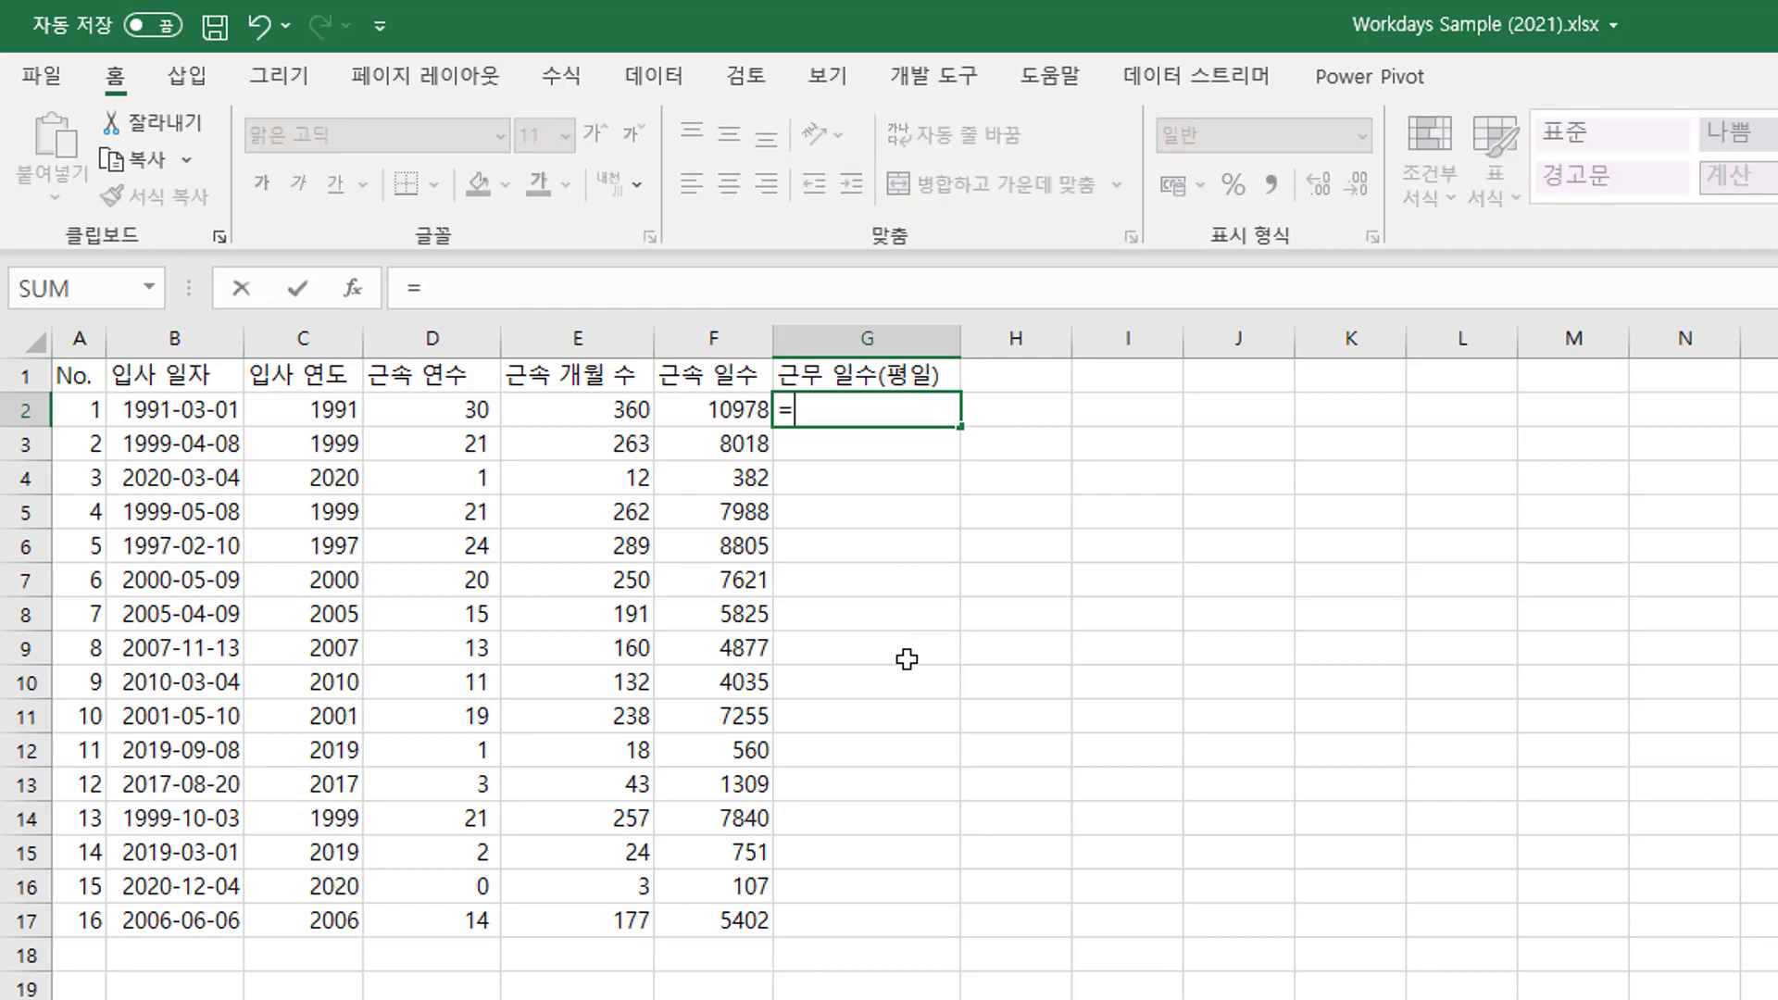
{"action": "type", "text": "n"}
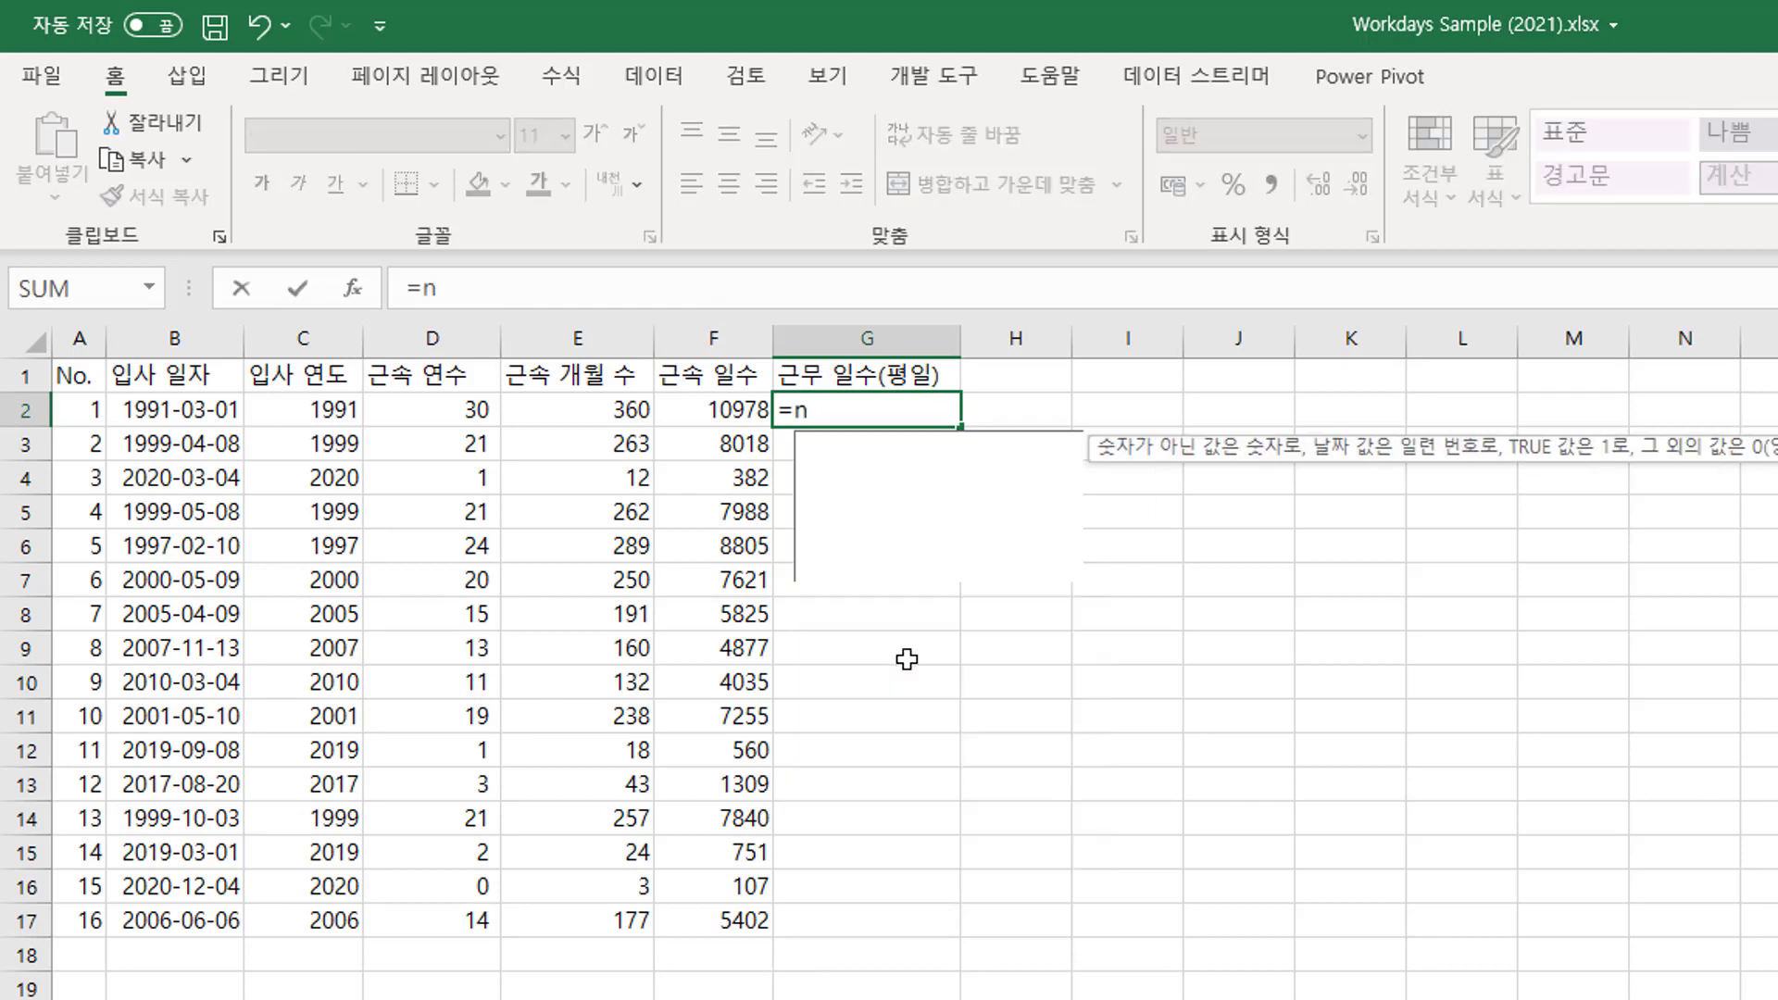
{"action": "type", "text": "et"}
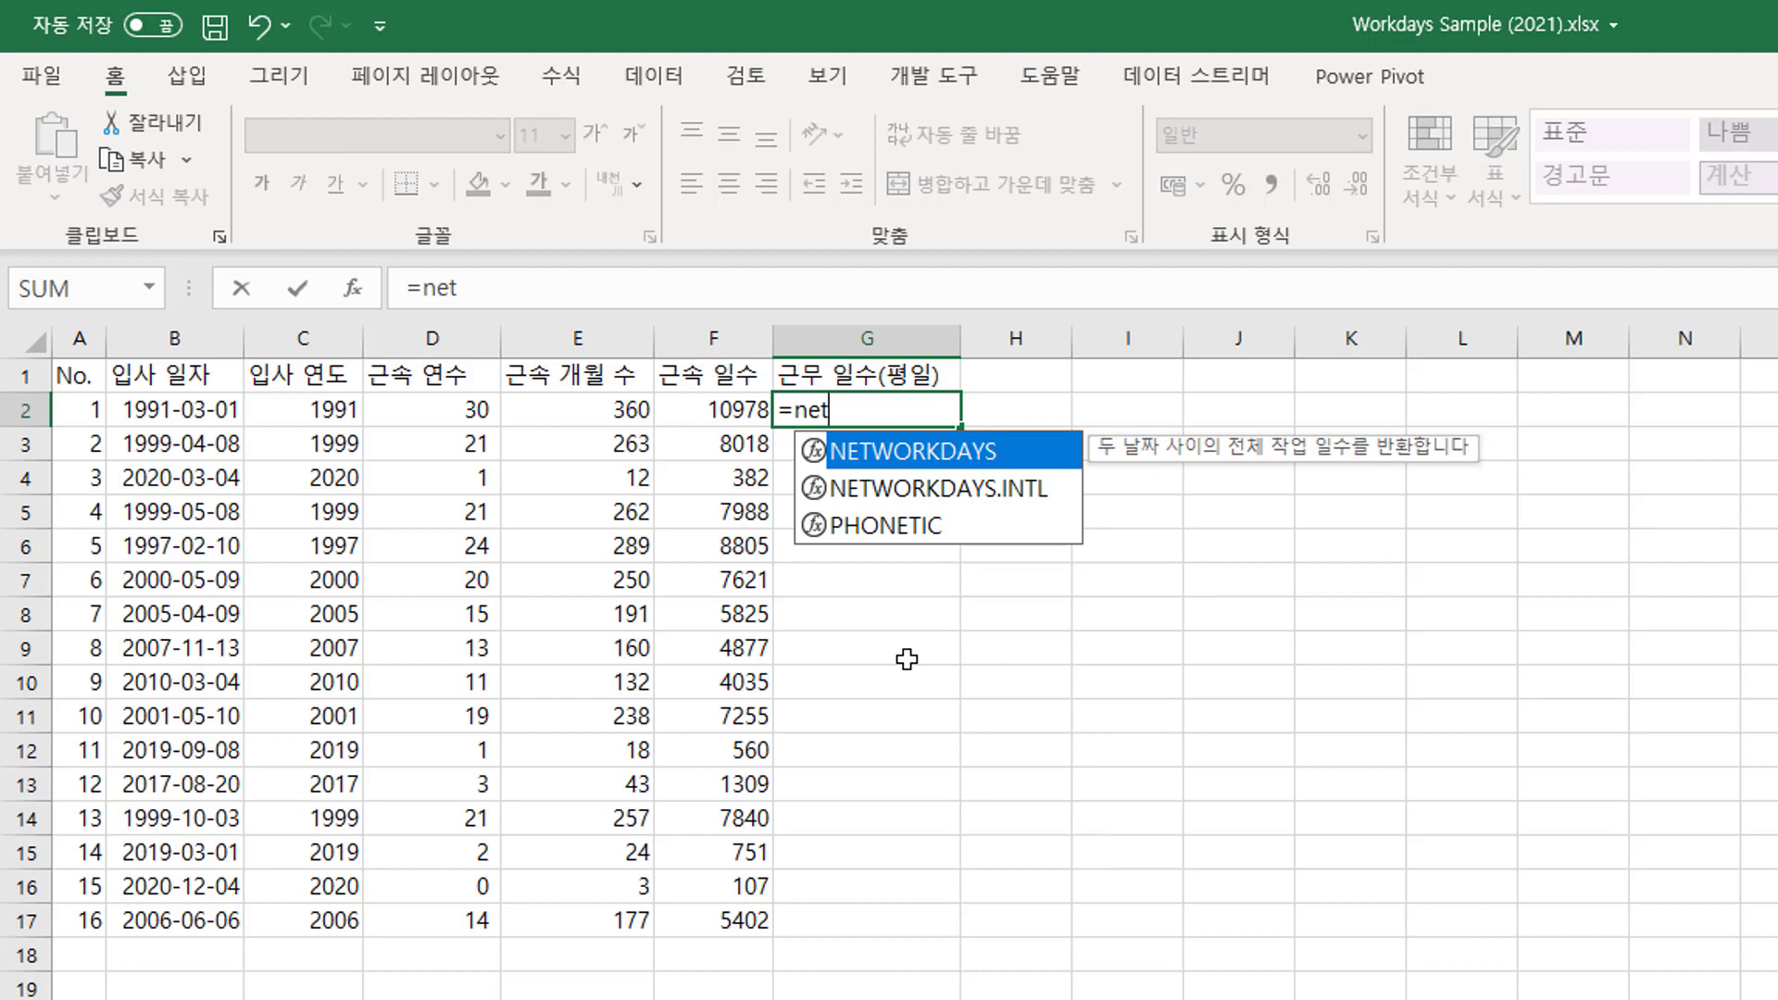
{"action": "key", "text": "Tab"}
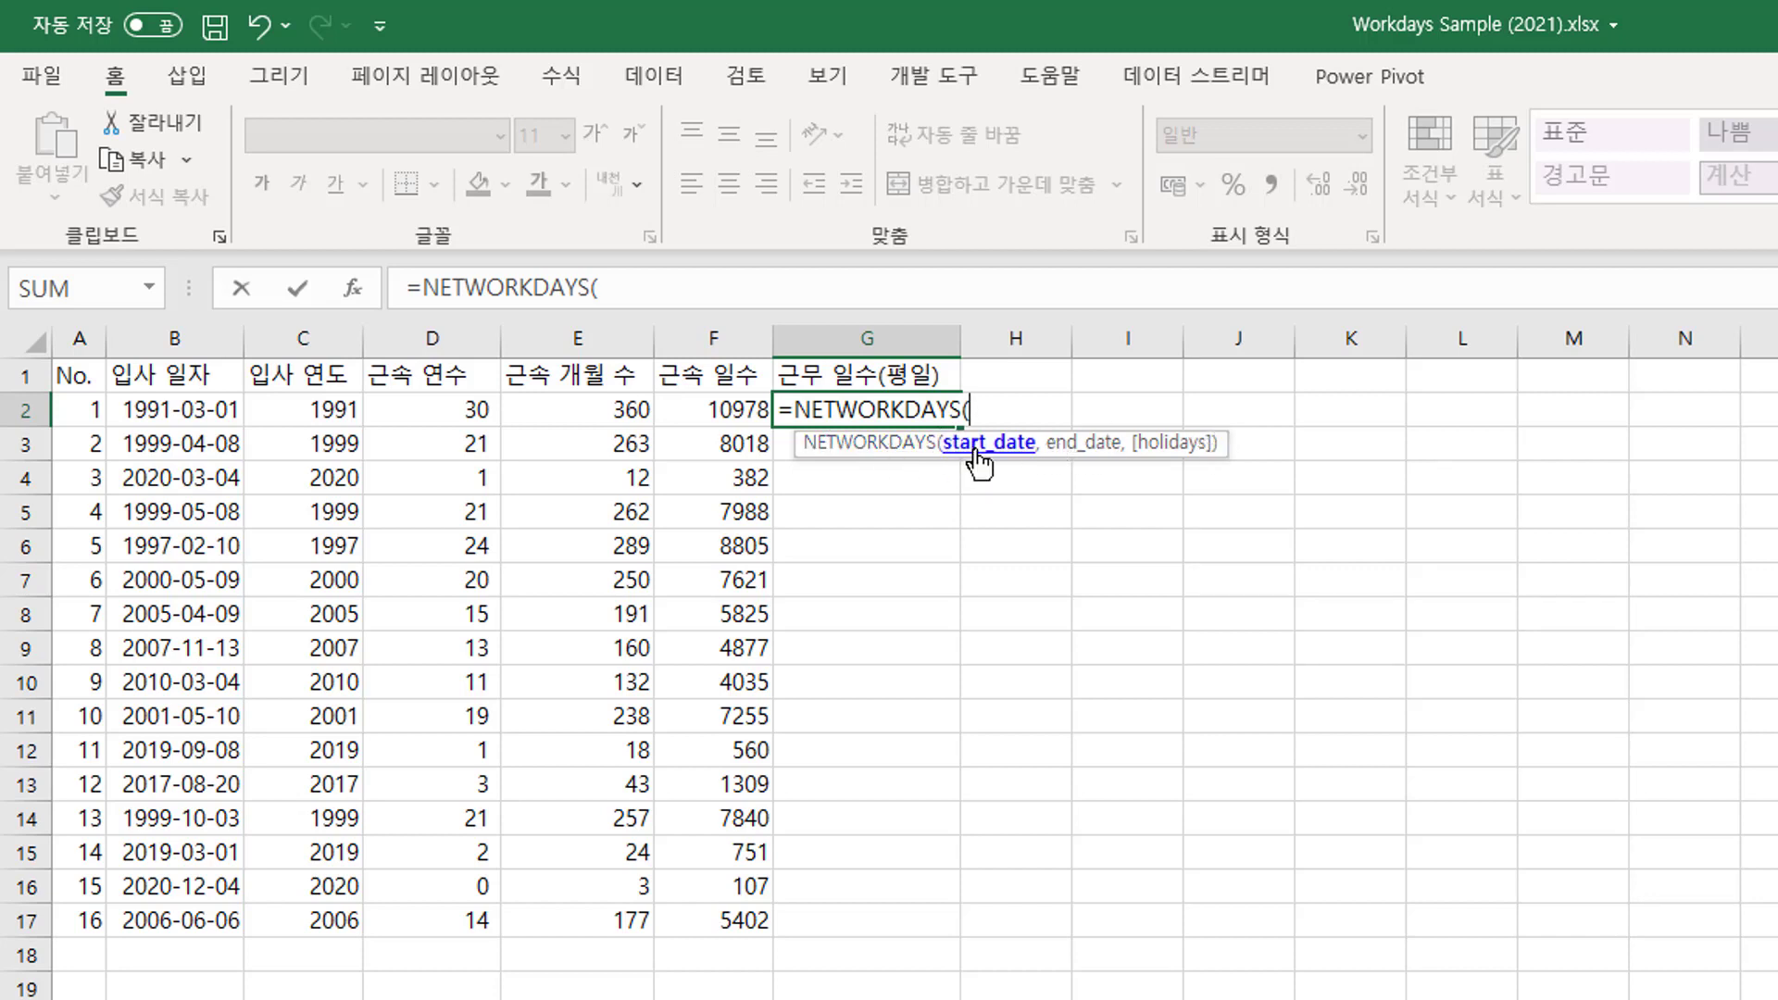
{"action": "left_click", "coordinate": [209, 412]}
{"action": "type", "text": ","}
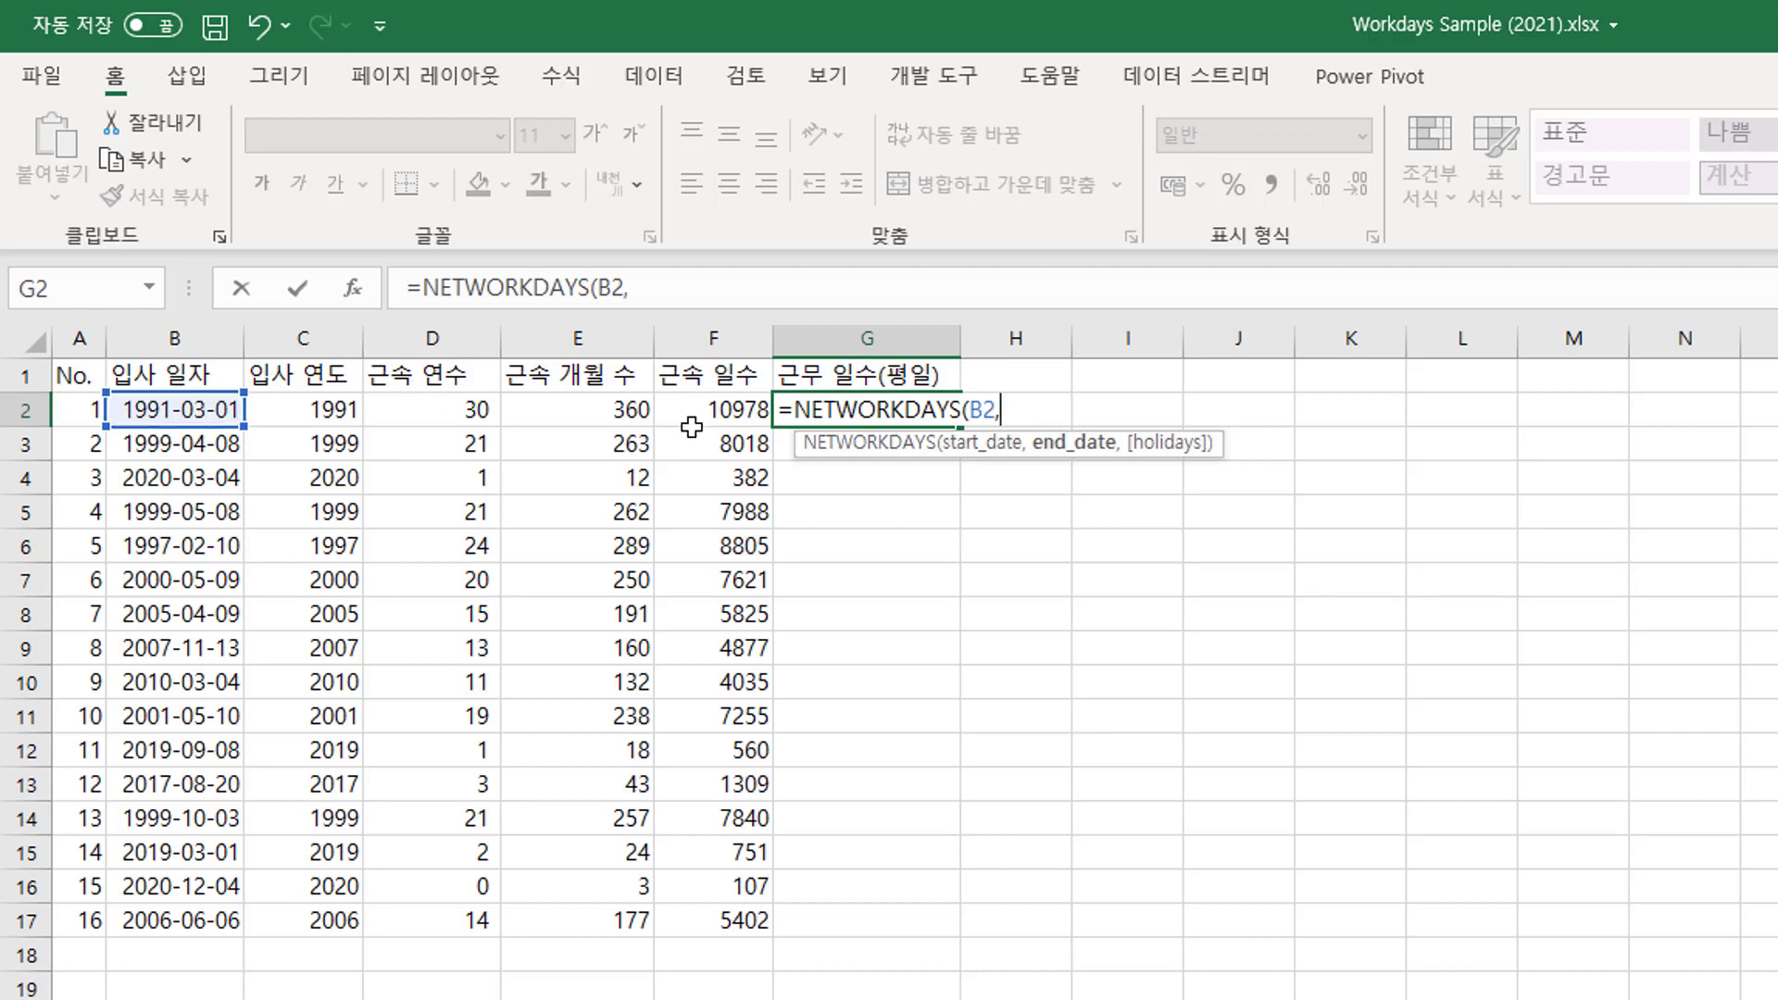
{"action": "type", "text": "today*"}
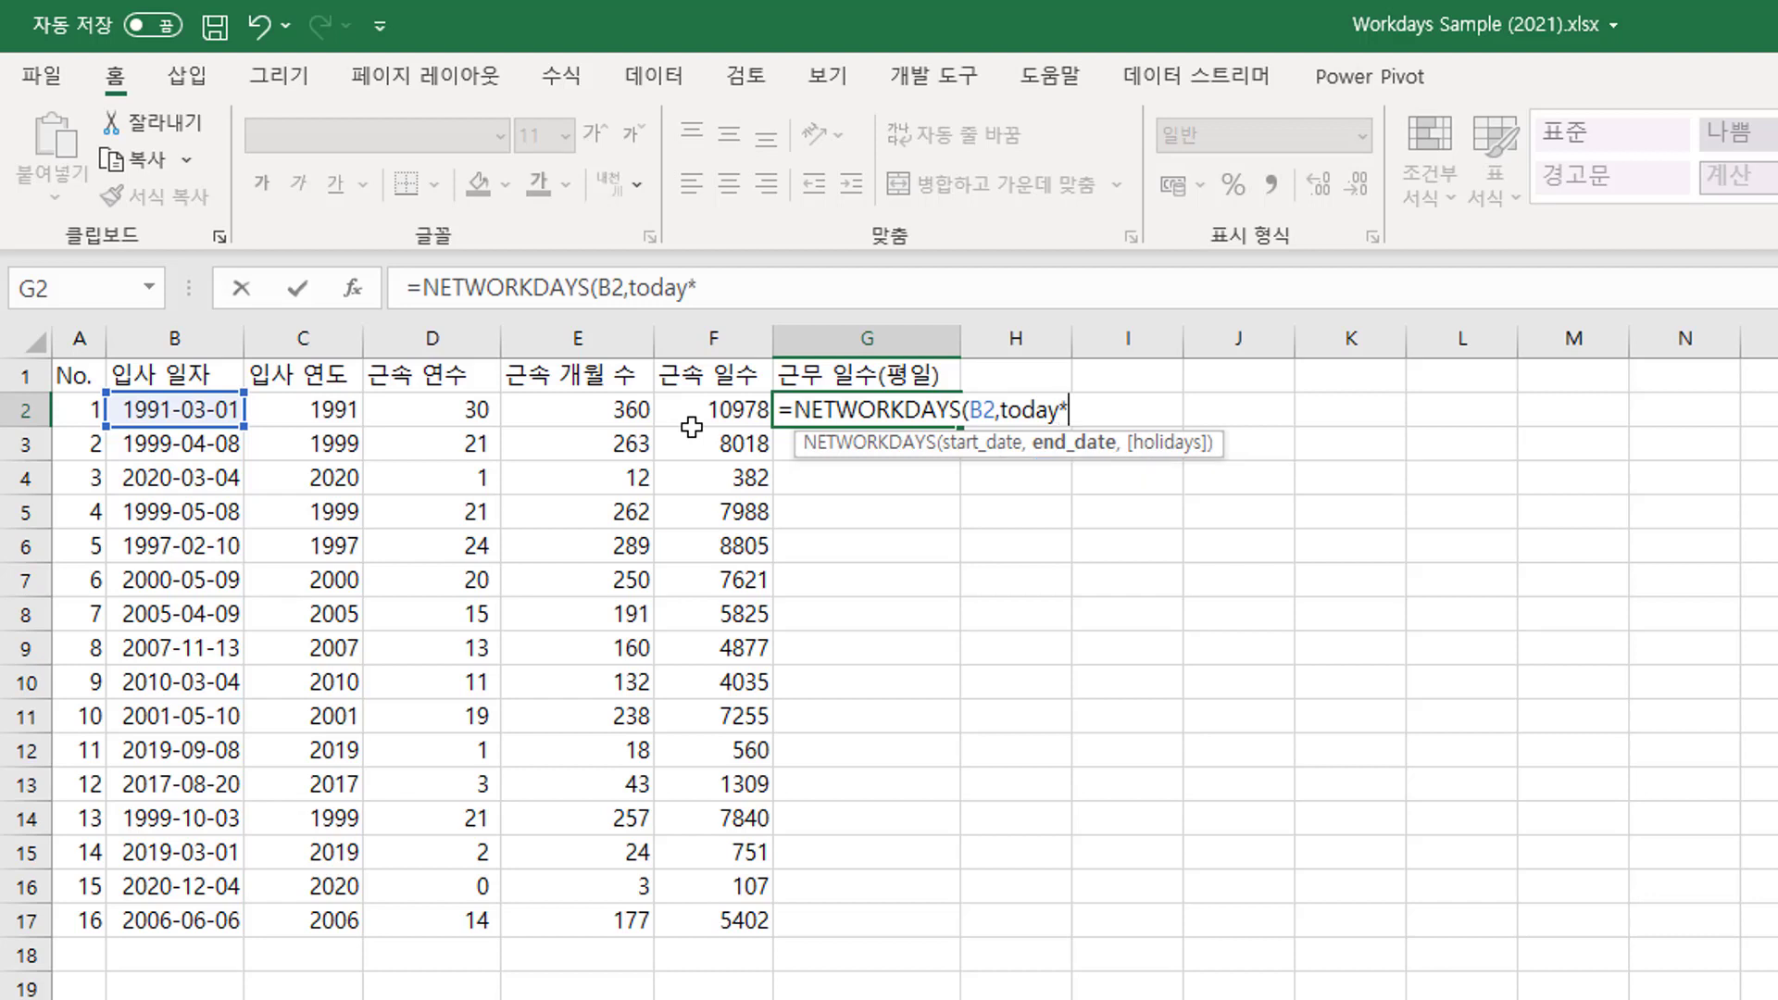
{"action": "key", "text": "BackSpace"}
{"action": "type", "text": "("}
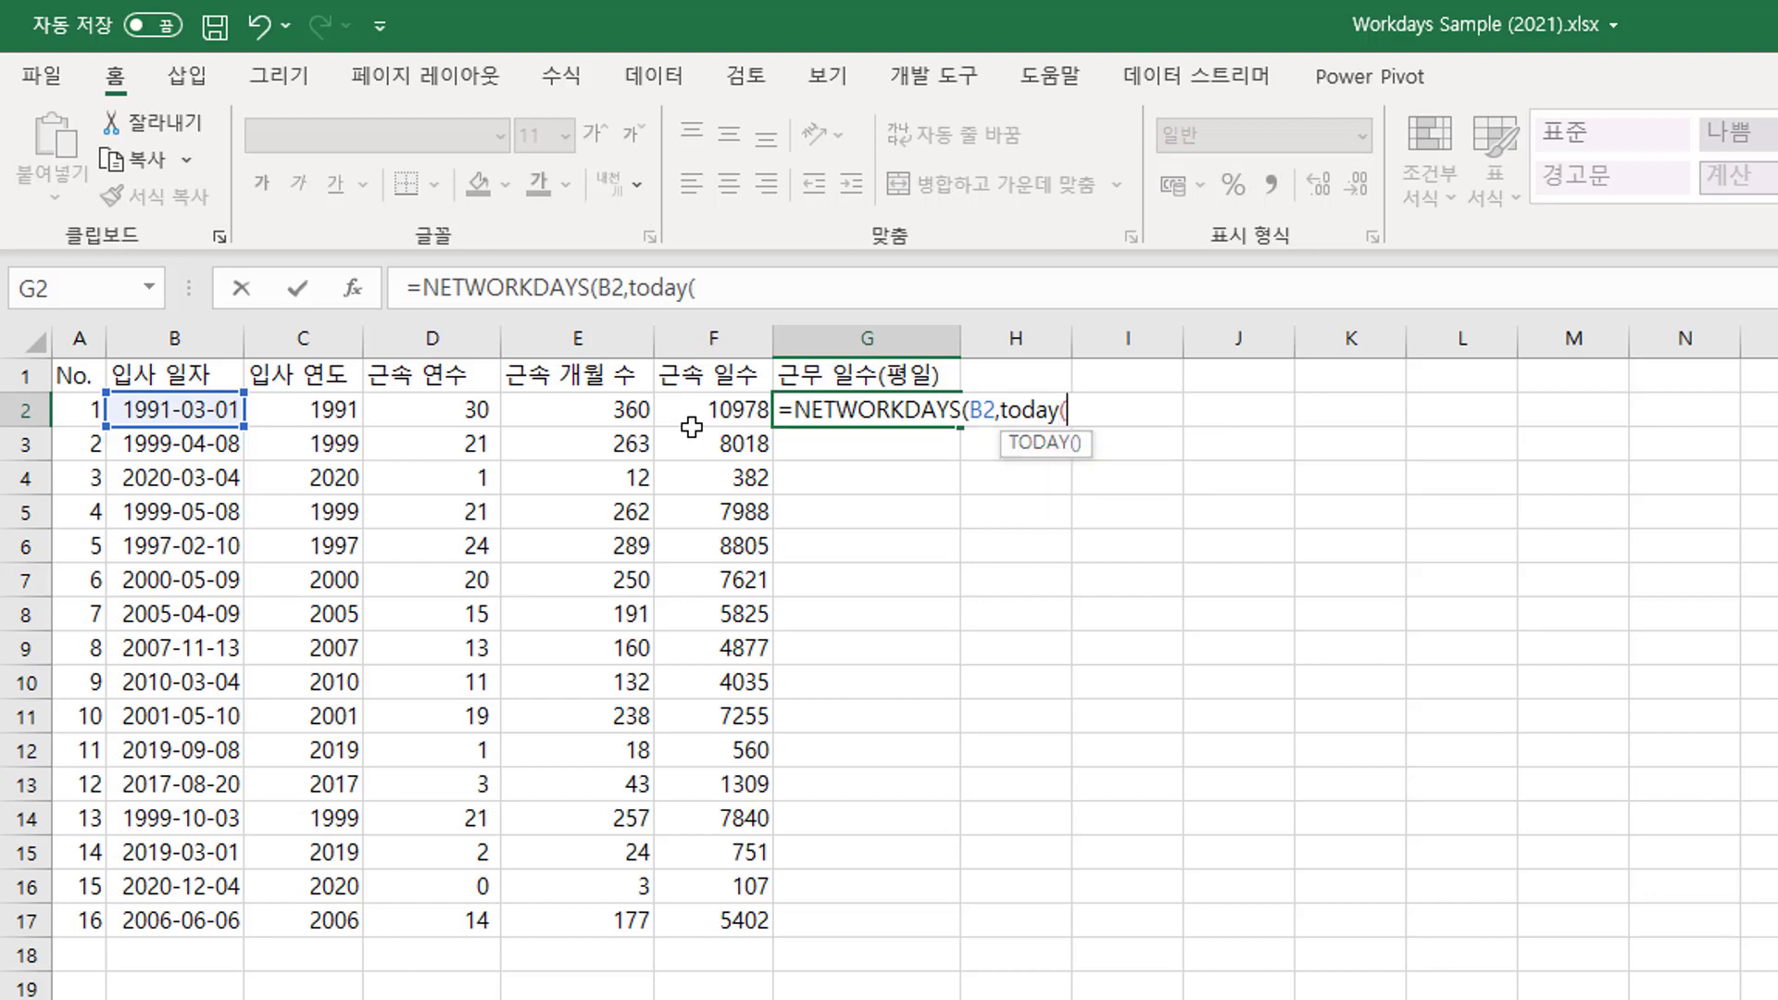
{"action": "type", "text": "))"}
{"action": "key", "text": "Return"}
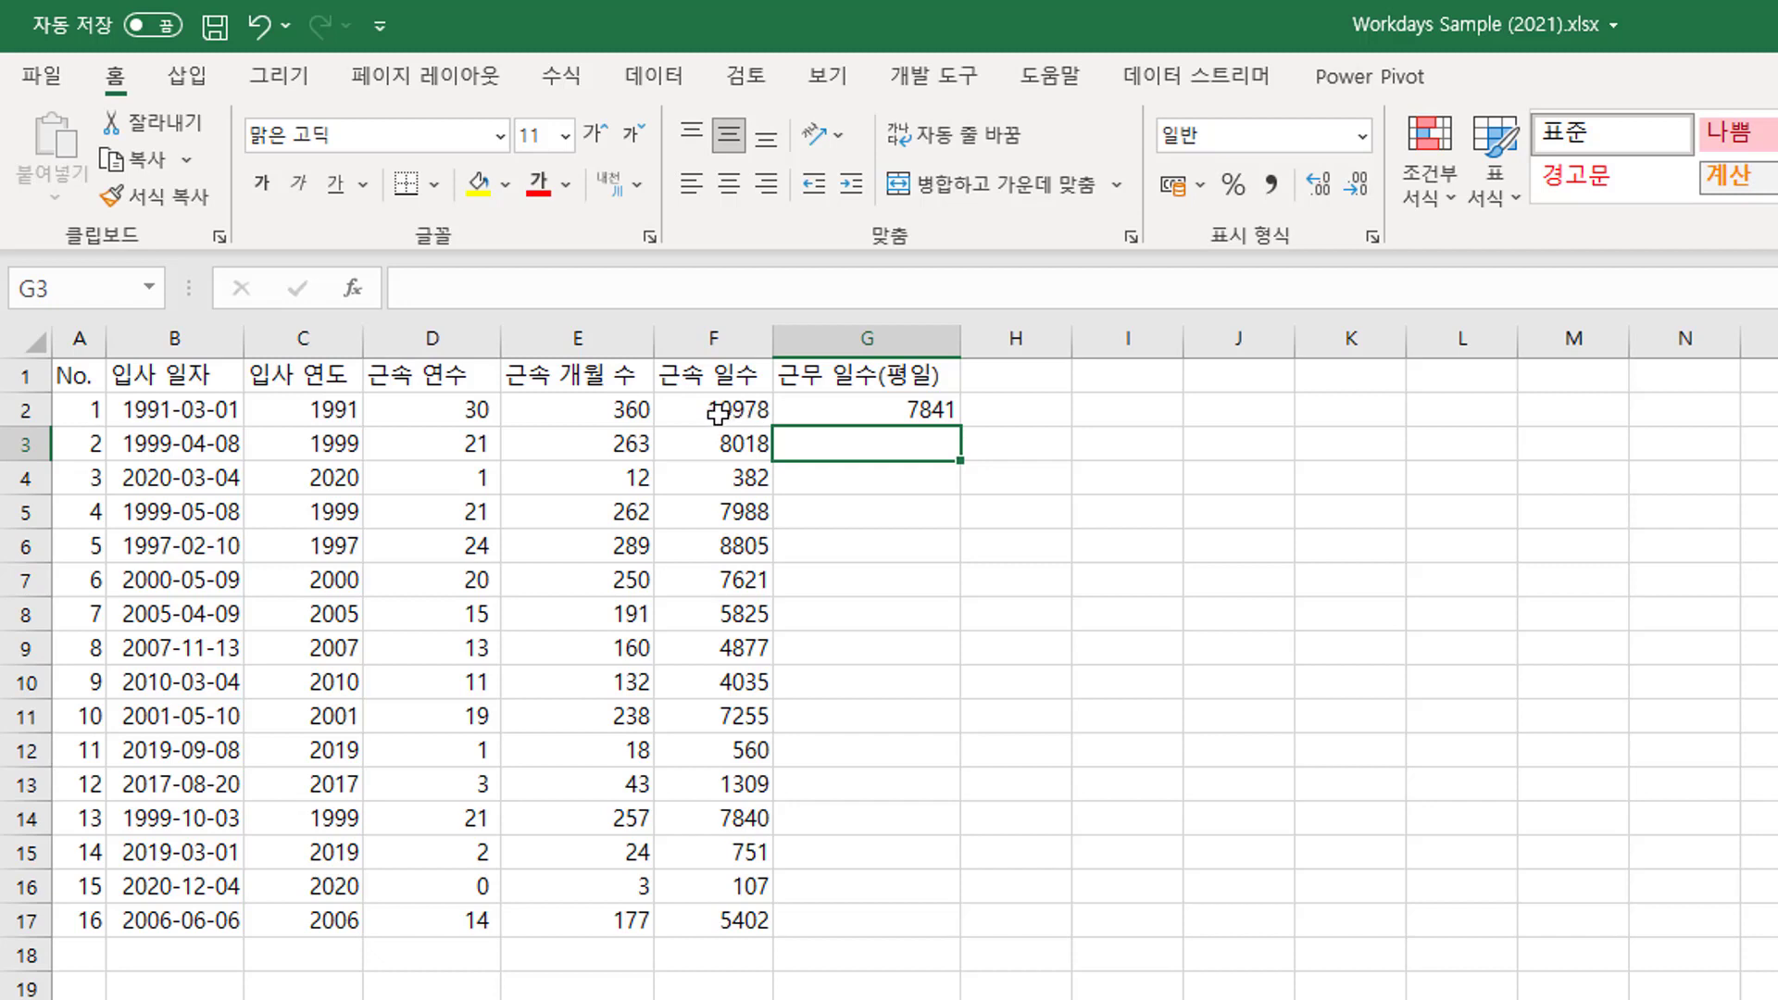
Fill the weekday-count formula down to G17, showing 7841 to 3859 weekdays.
{"action": "left_click", "coordinate": [718, 413]}
{"action": "left_click", "coordinate": [866, 409]}
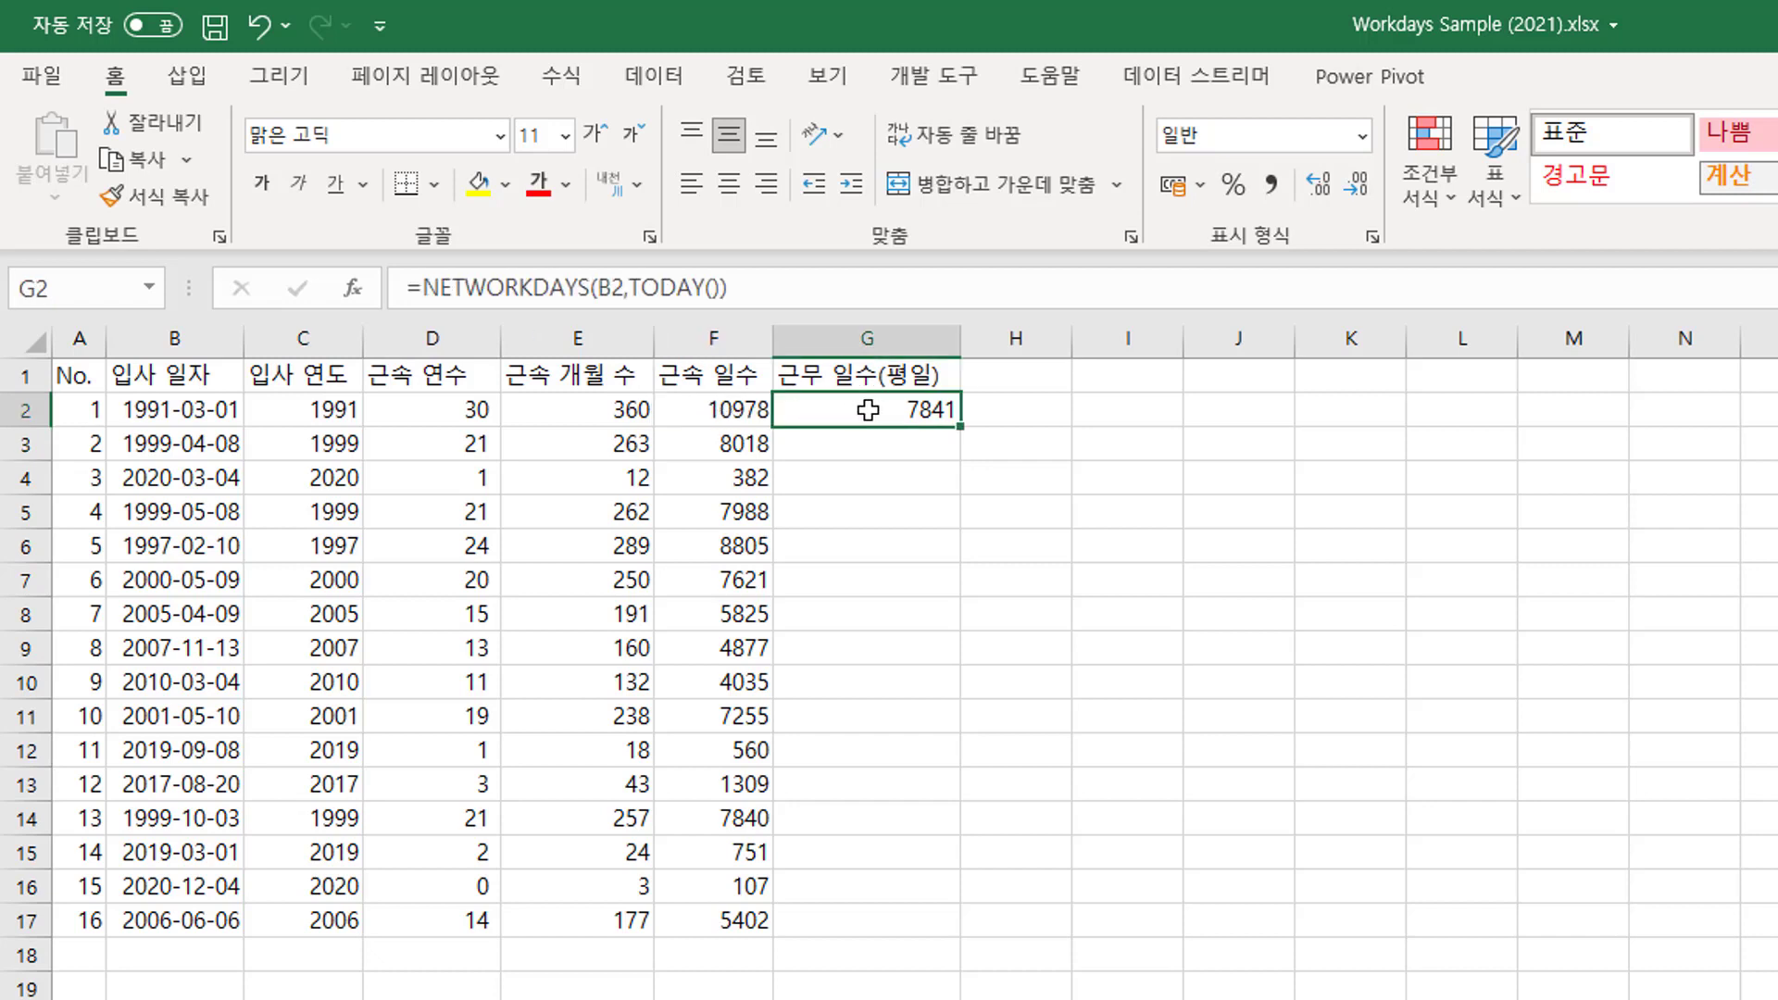
{"action": "double_click", "coordinate": [964, 428]}
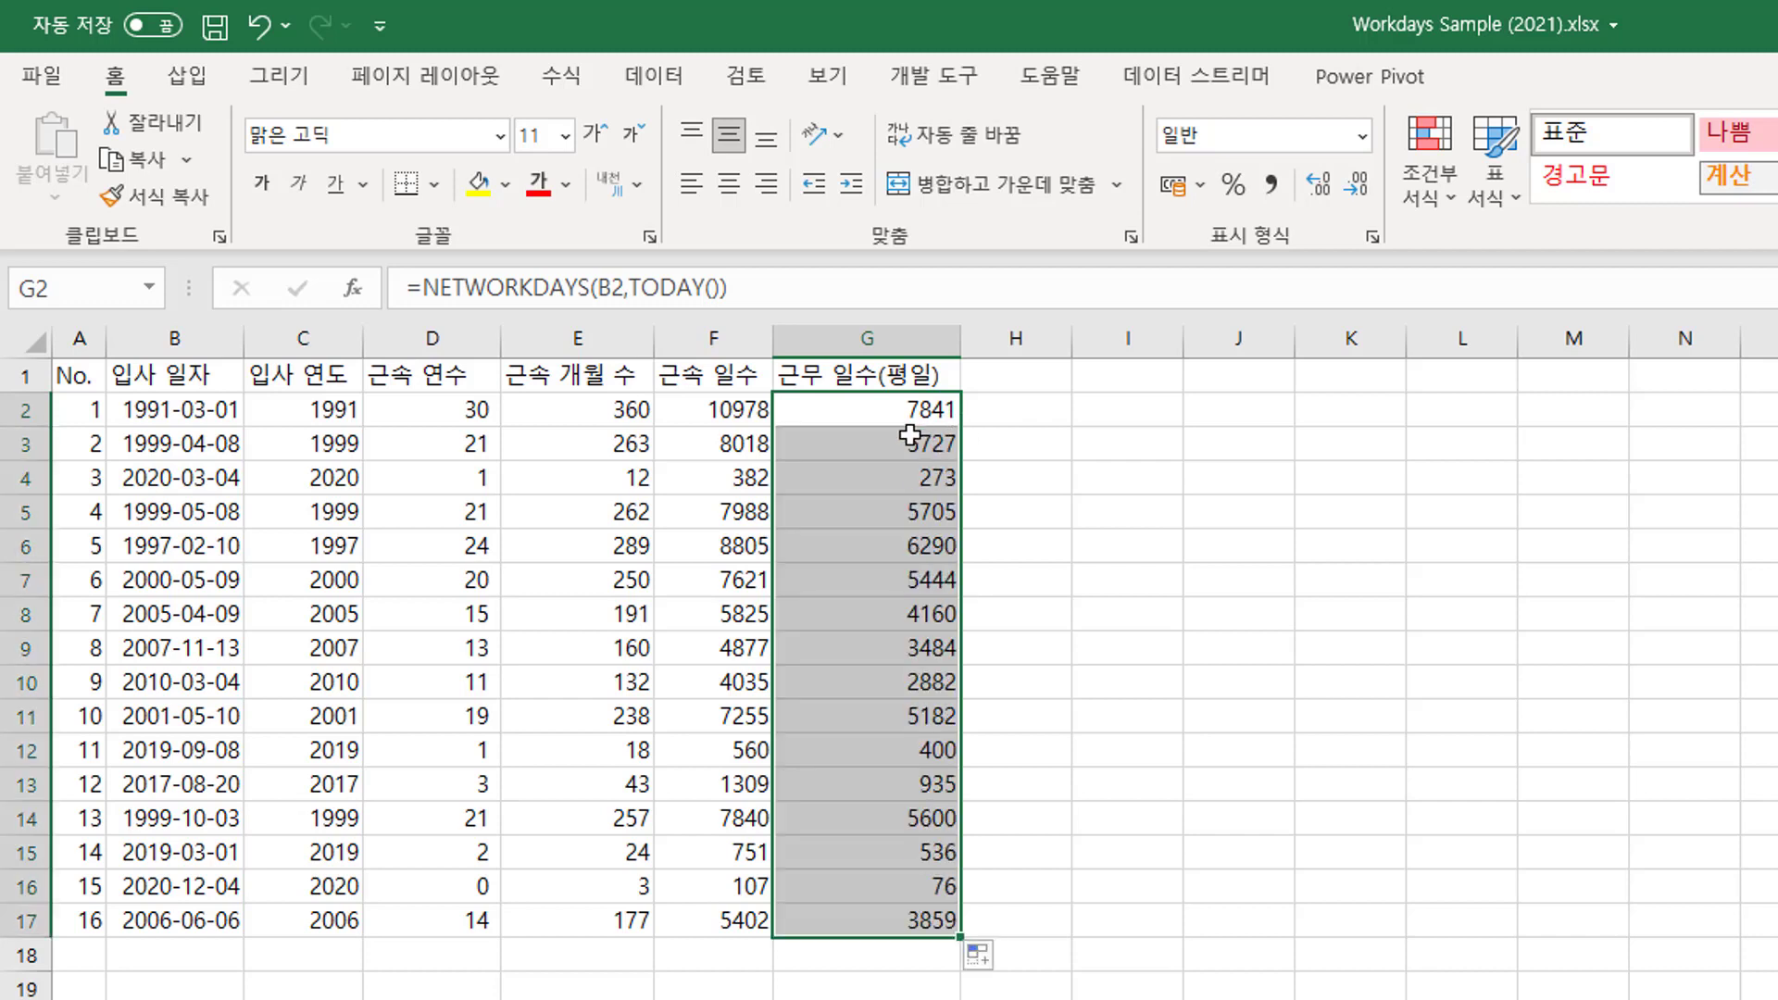
{"action": "left_click", "coordinate": [870, 409]}
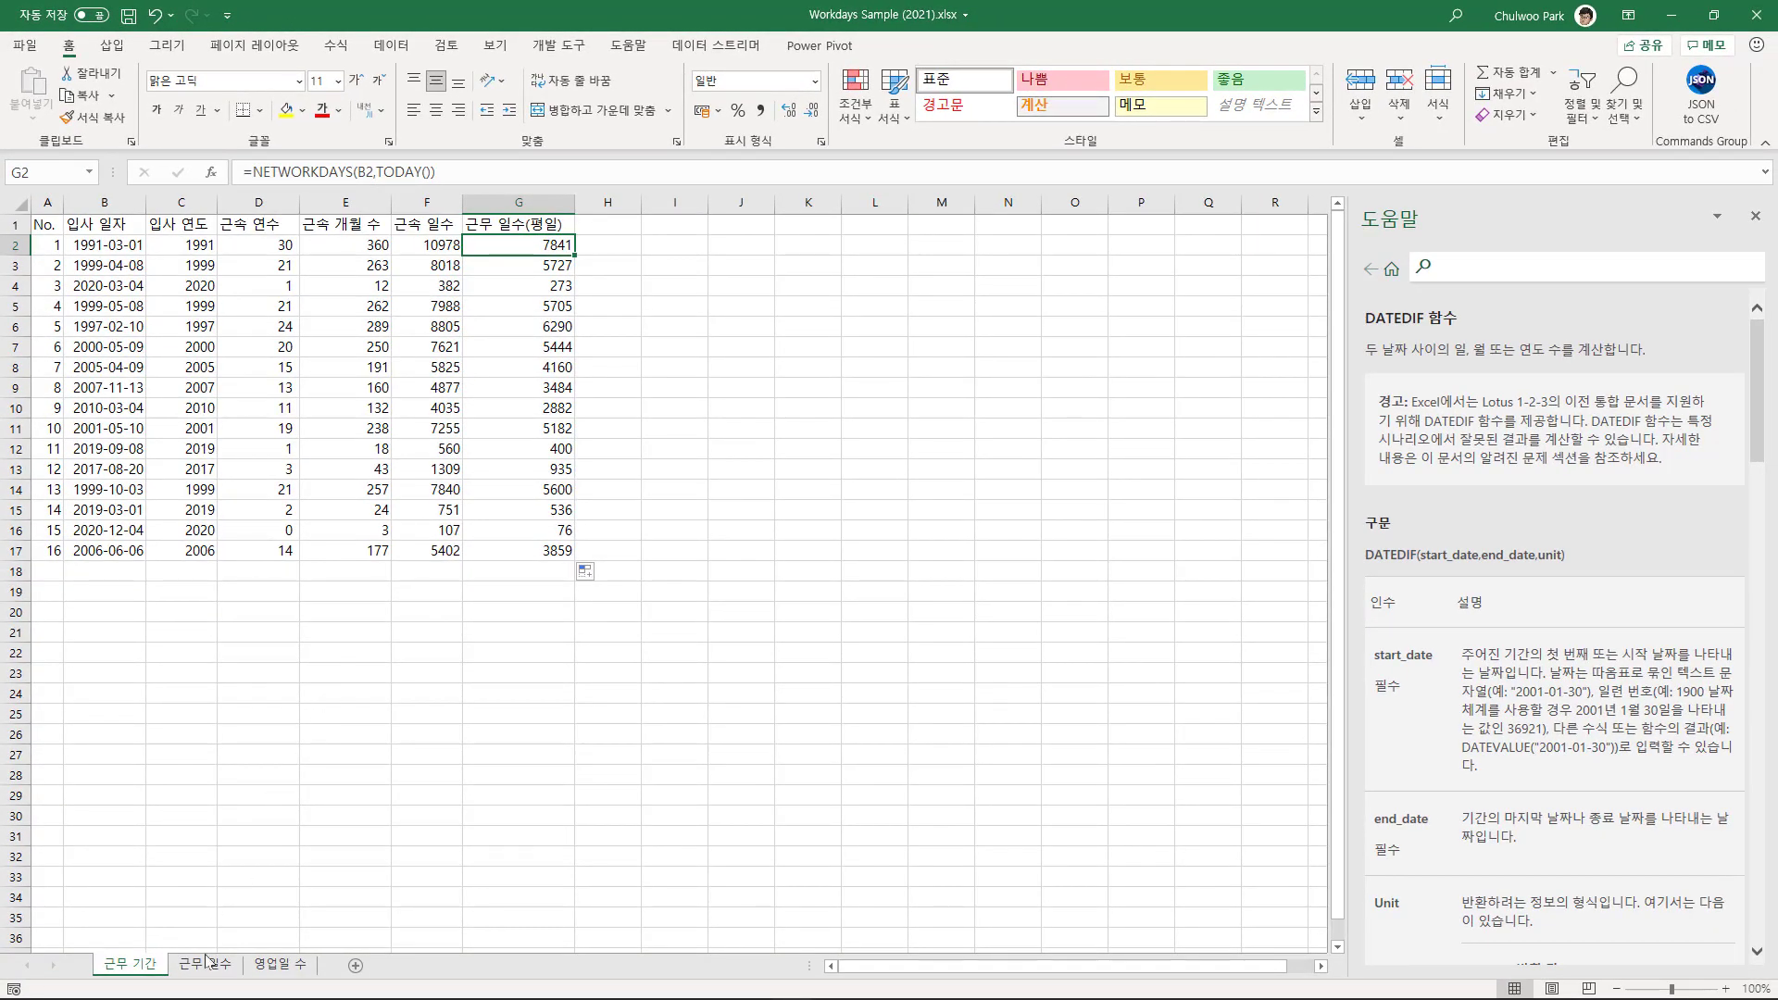
Go to the 근무 일수 sheet with start date 2021-02-28 and end date 2021-03-06.
{"action": "left_click", "coordinate": [205, 964]}
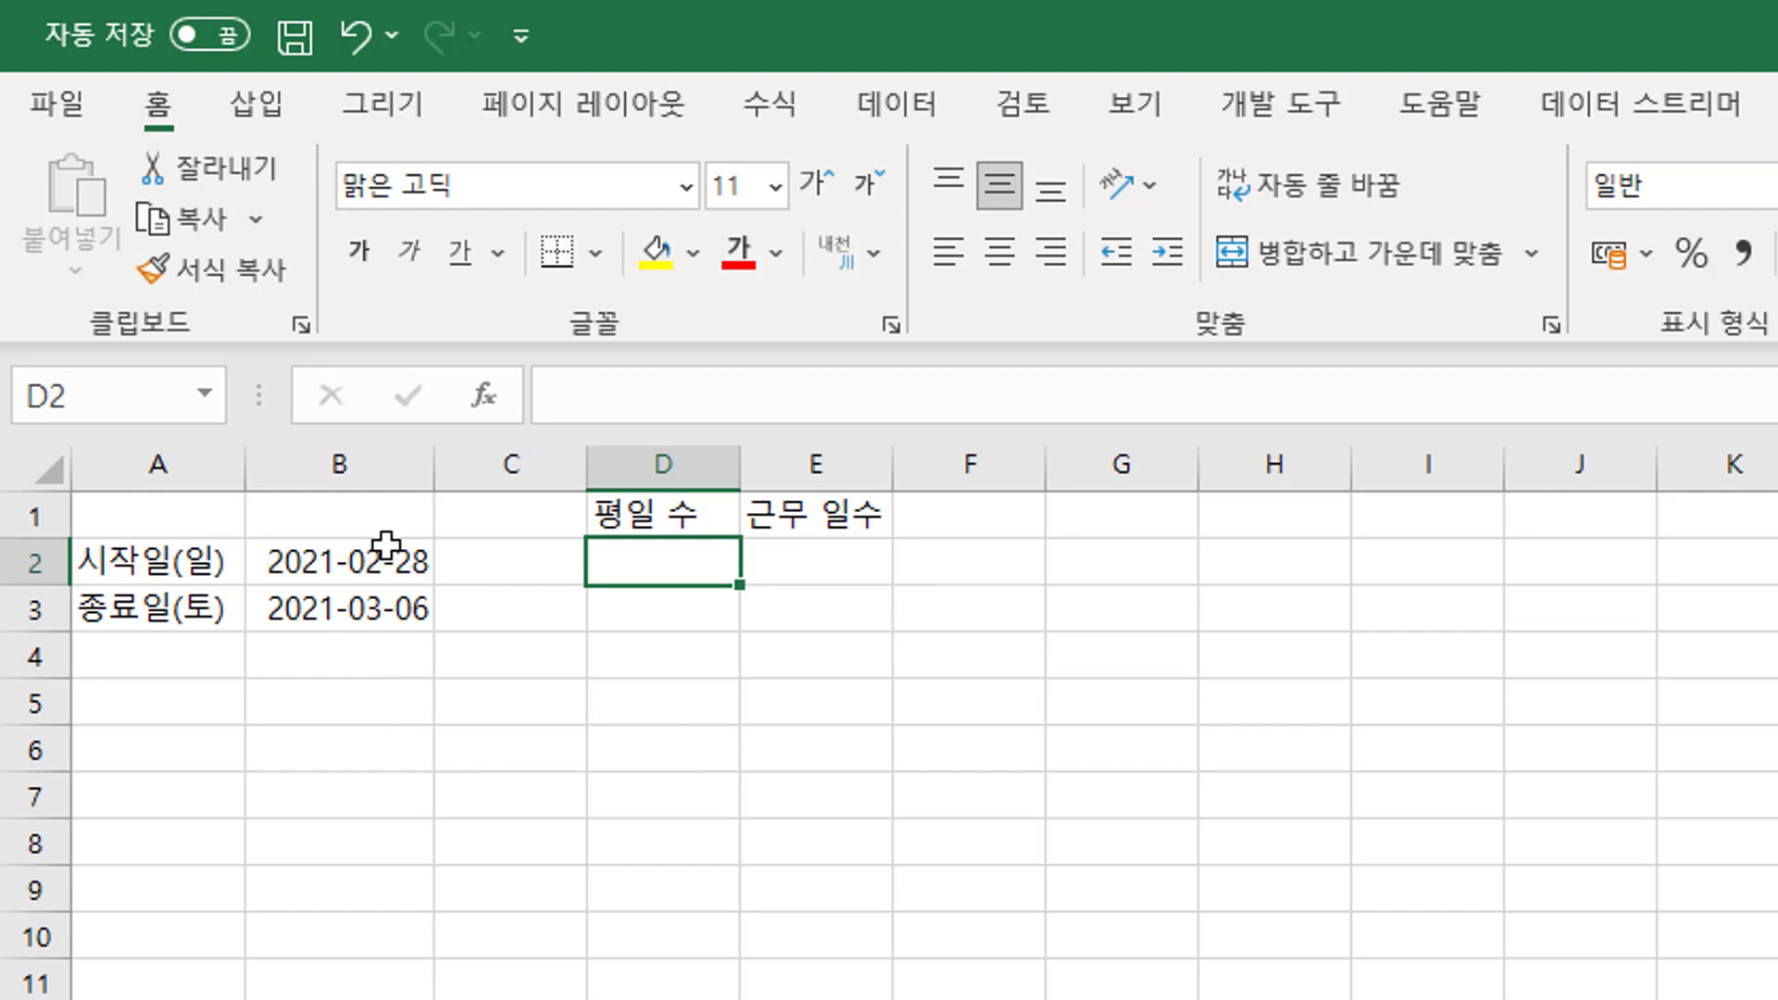
{"action": "left_click", "coordinate": [197, 561]}
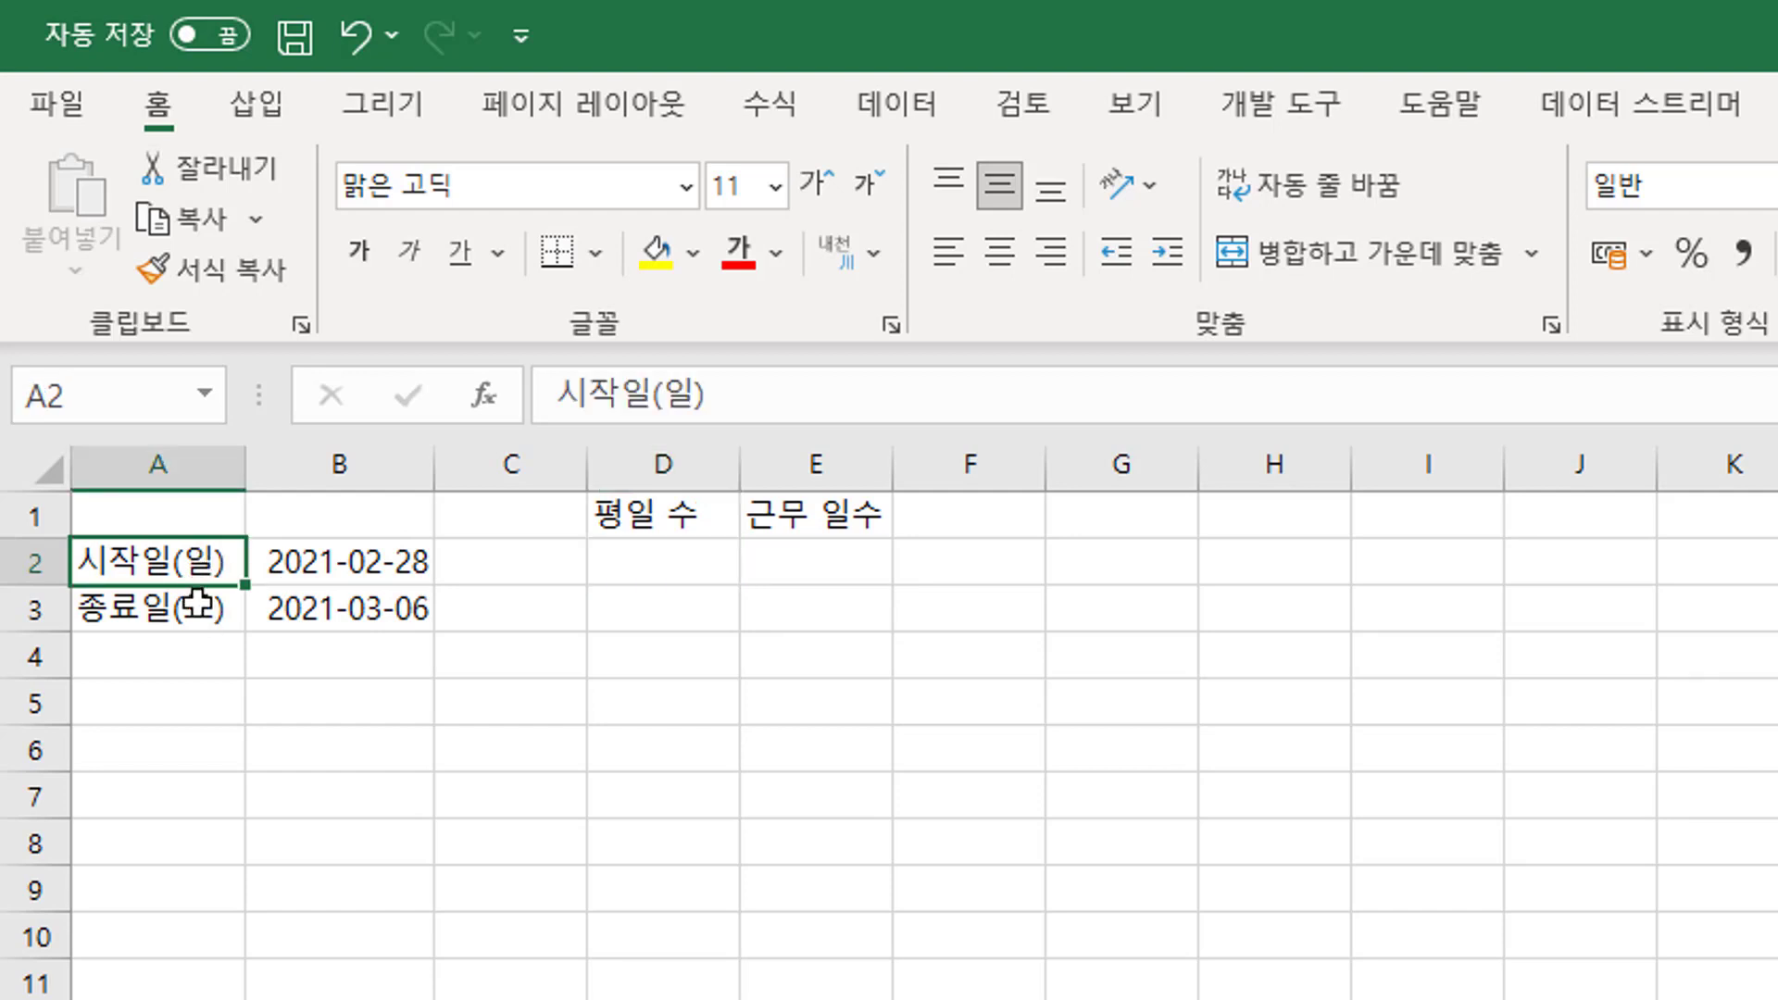
{"action": "left_click", "coordinate": [196, 607]}
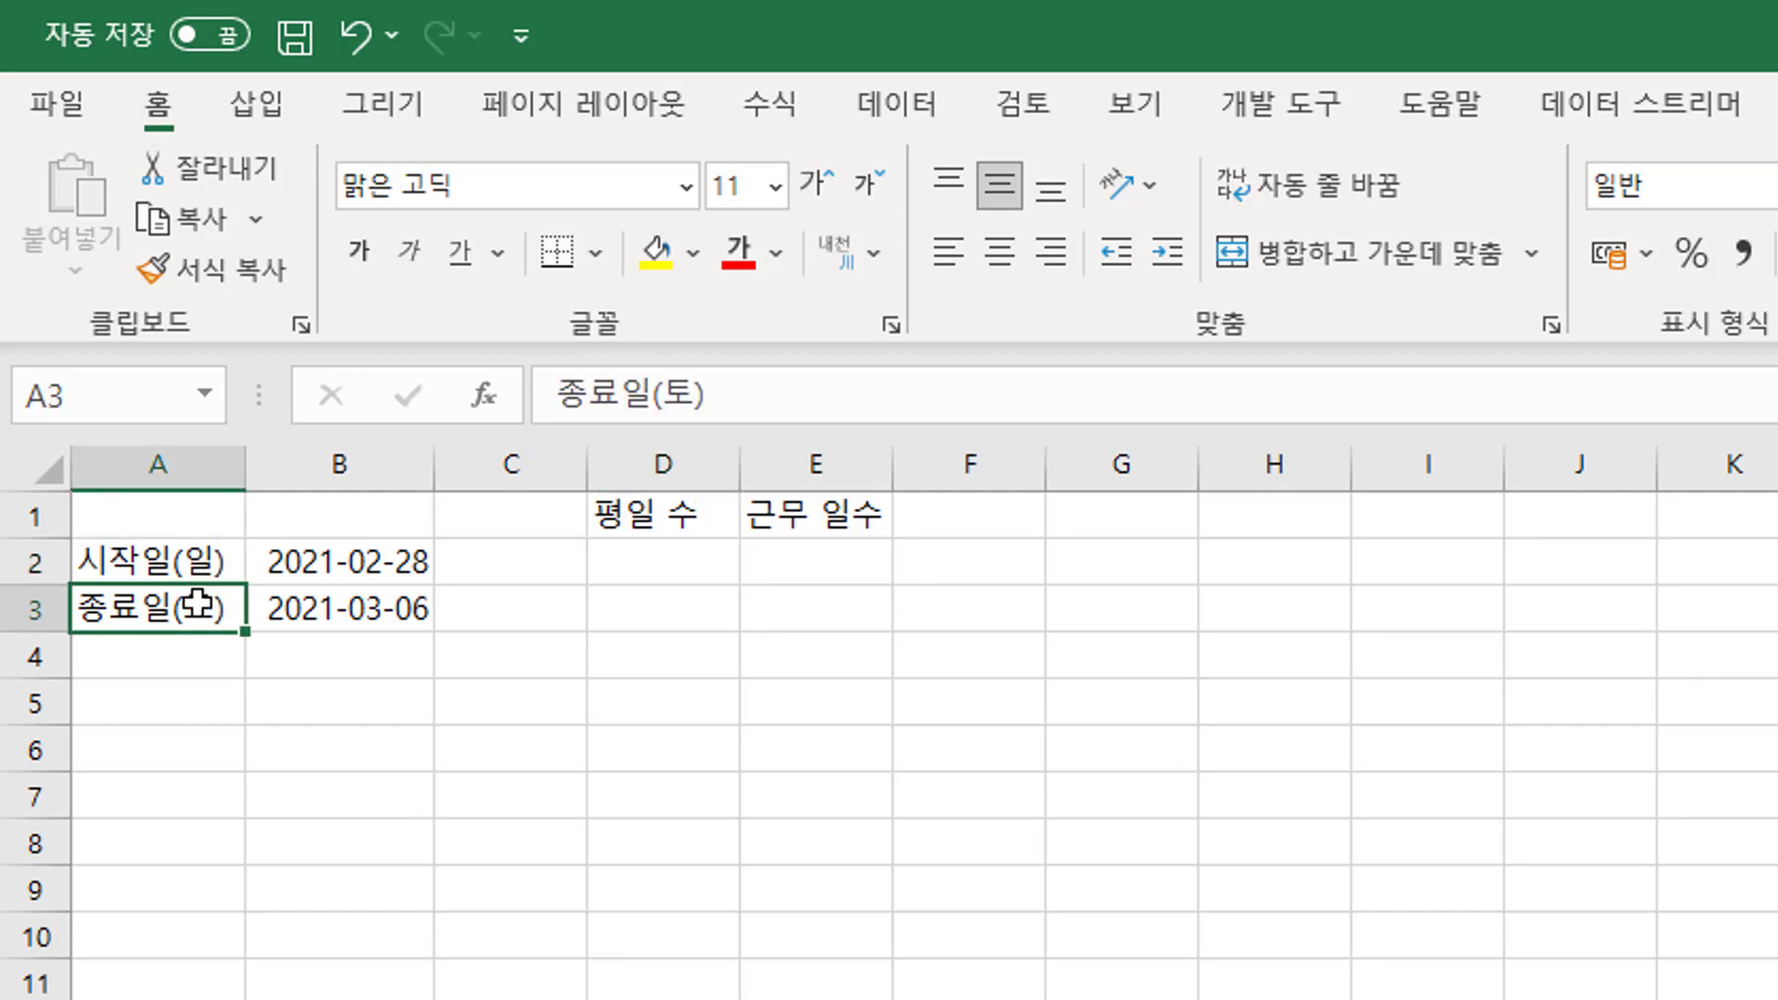
{"action": "left_click", "coordinate": [399, 567]}
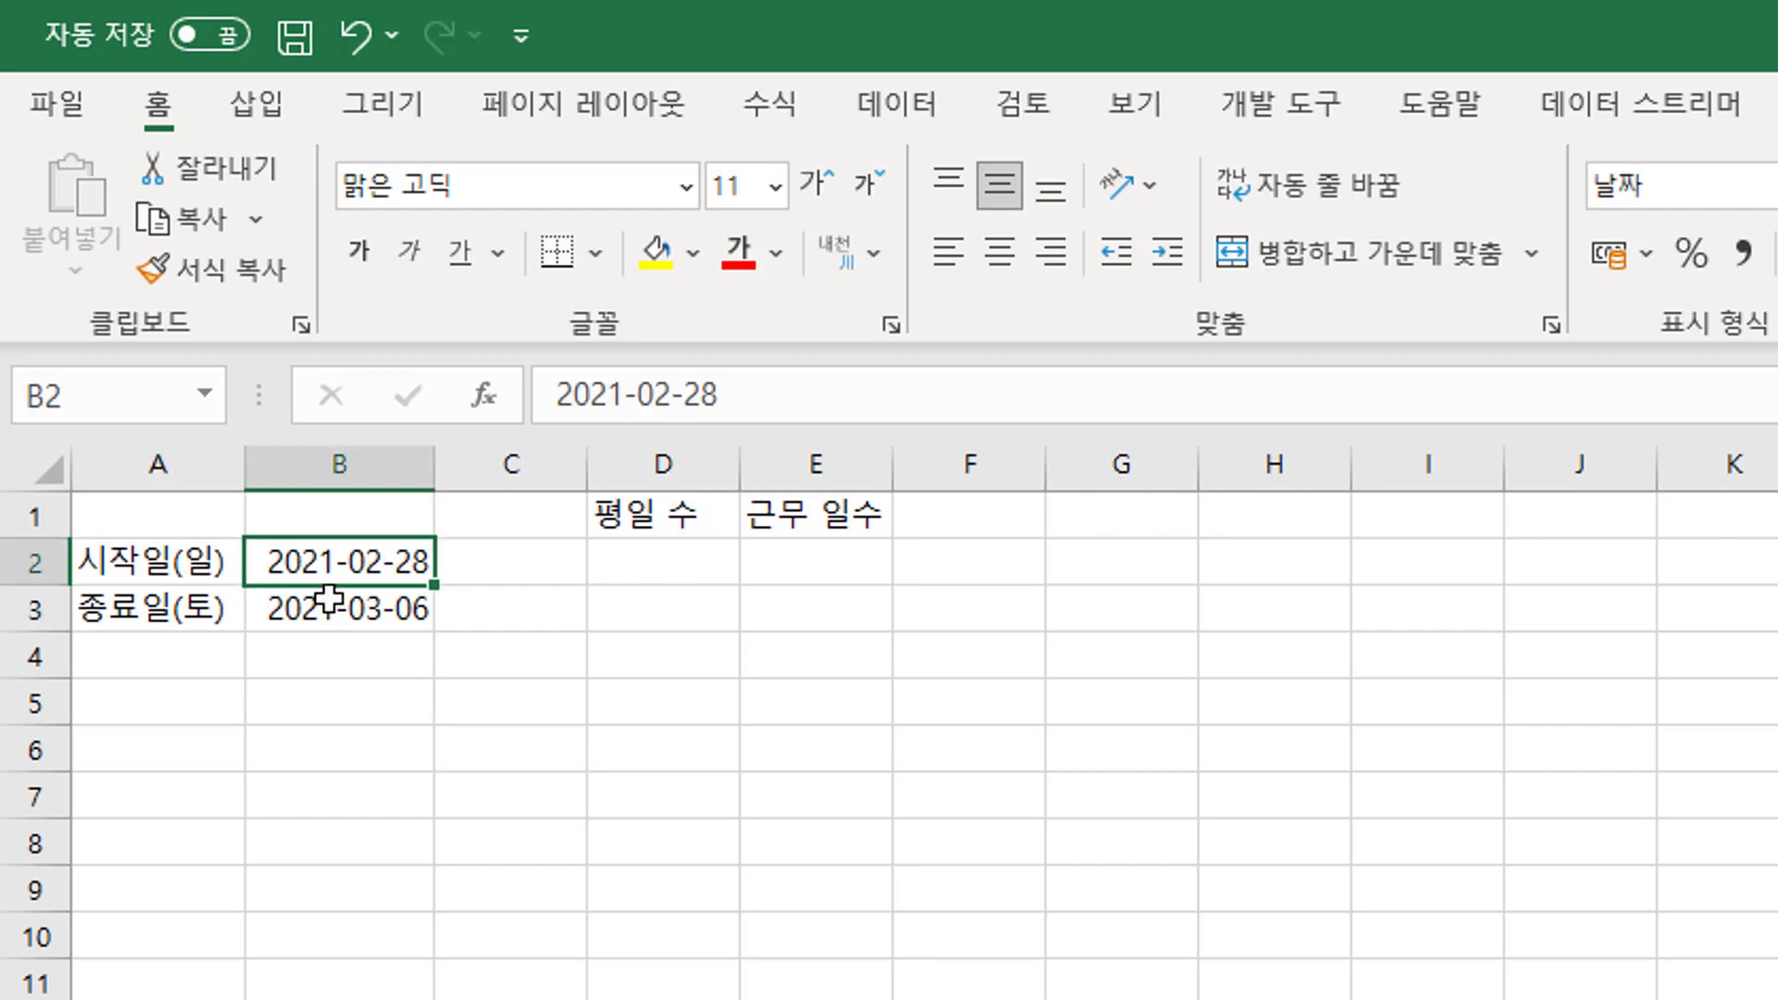
{"action": "left_click", "coordinate": [657, 559]}
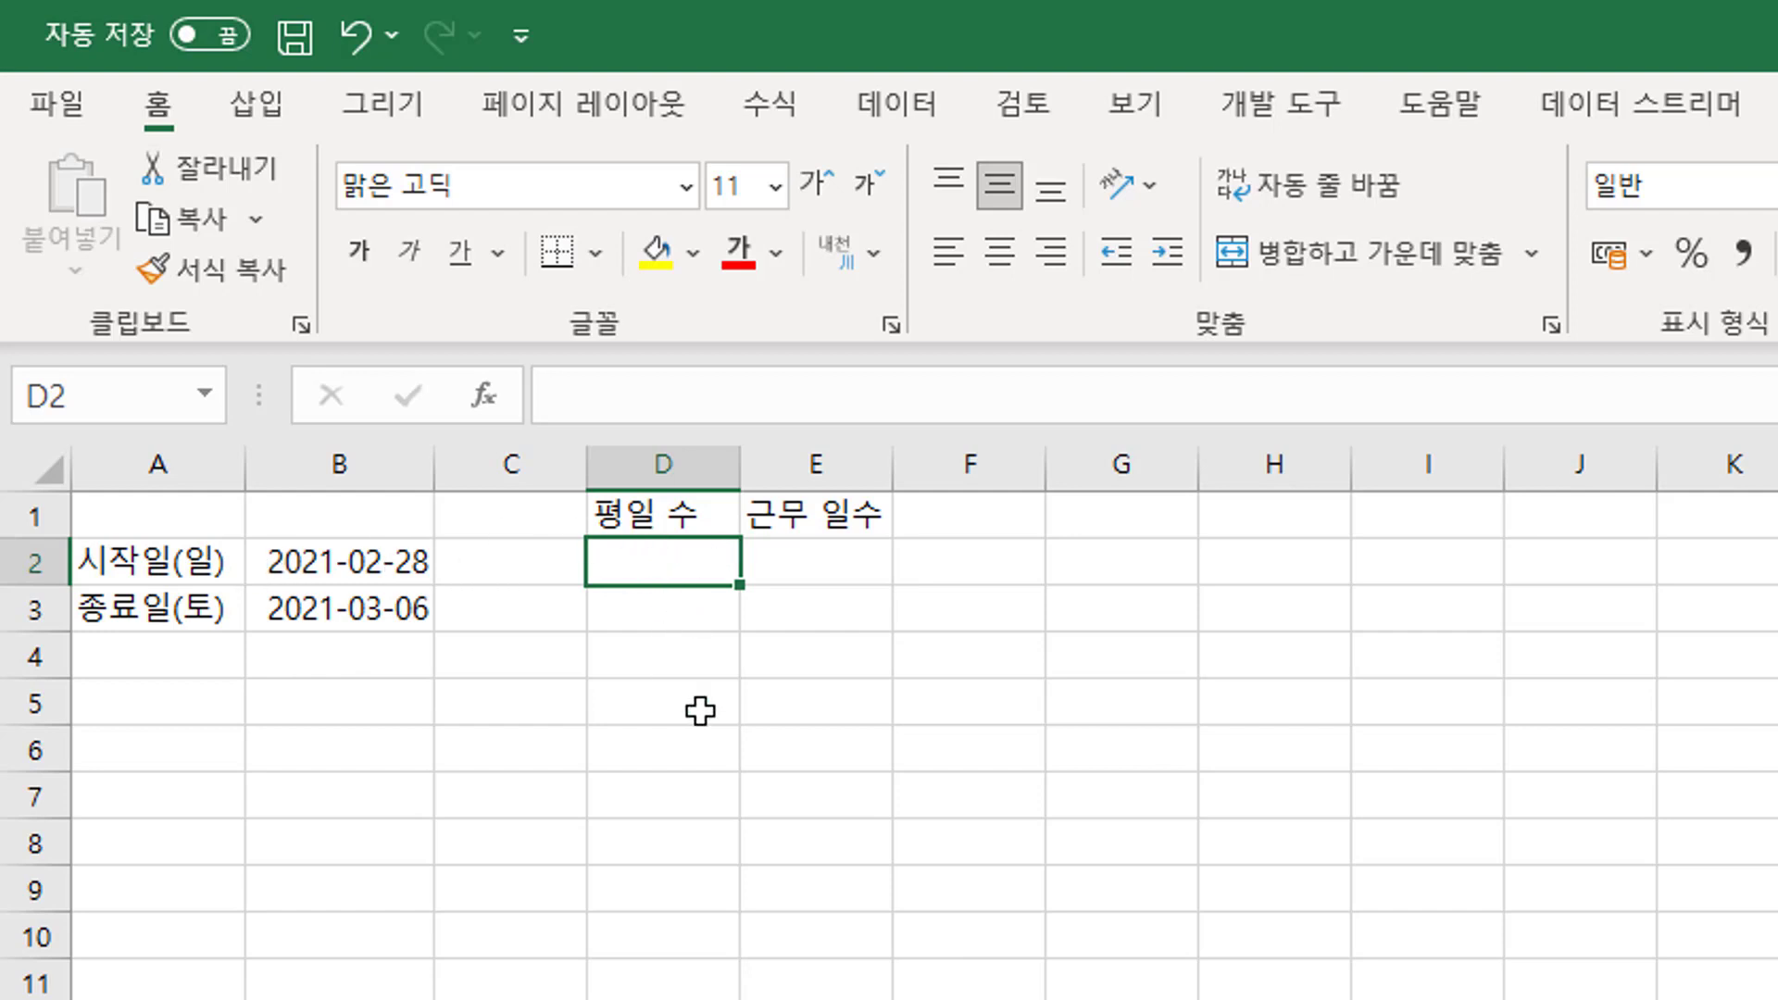
Enter =NETWORKDAYS(B2,B3) in D2, giving 5 weekdays between 2021-02-28 and 2021-03-06.
{"action": "type", "text": "=n"}
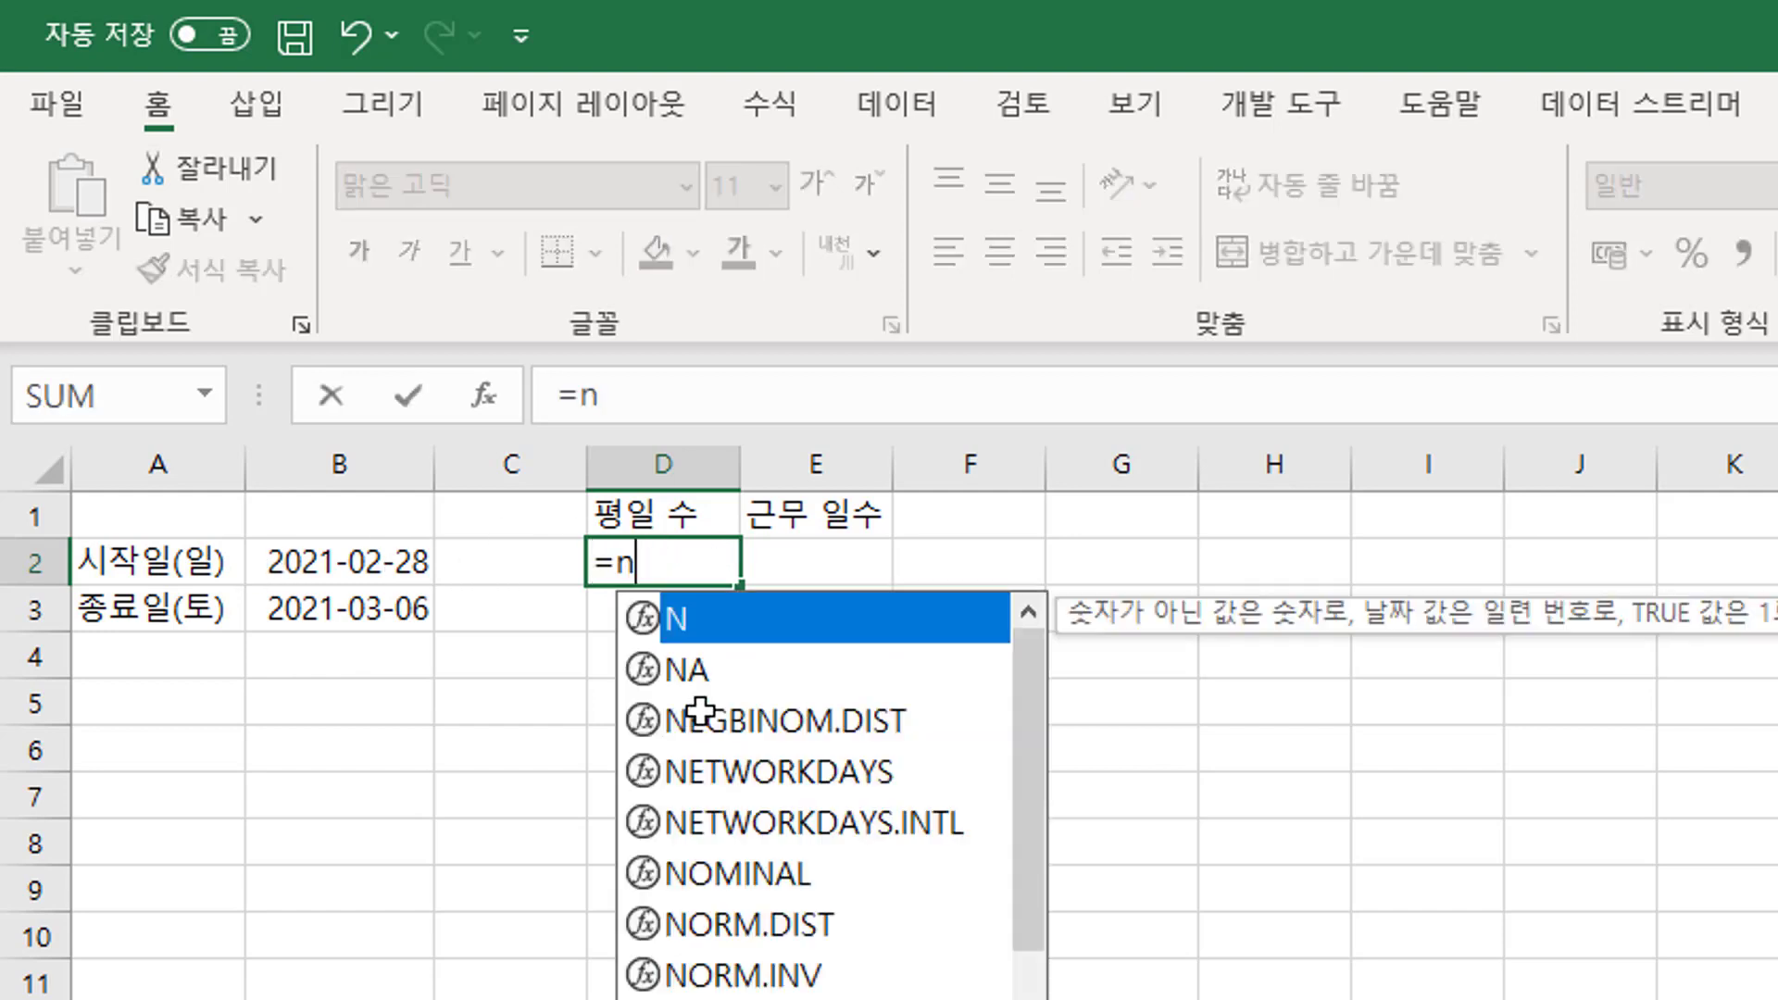
{"action": "type", "text": "et"}
{"action": "key", "text": "Tab"}
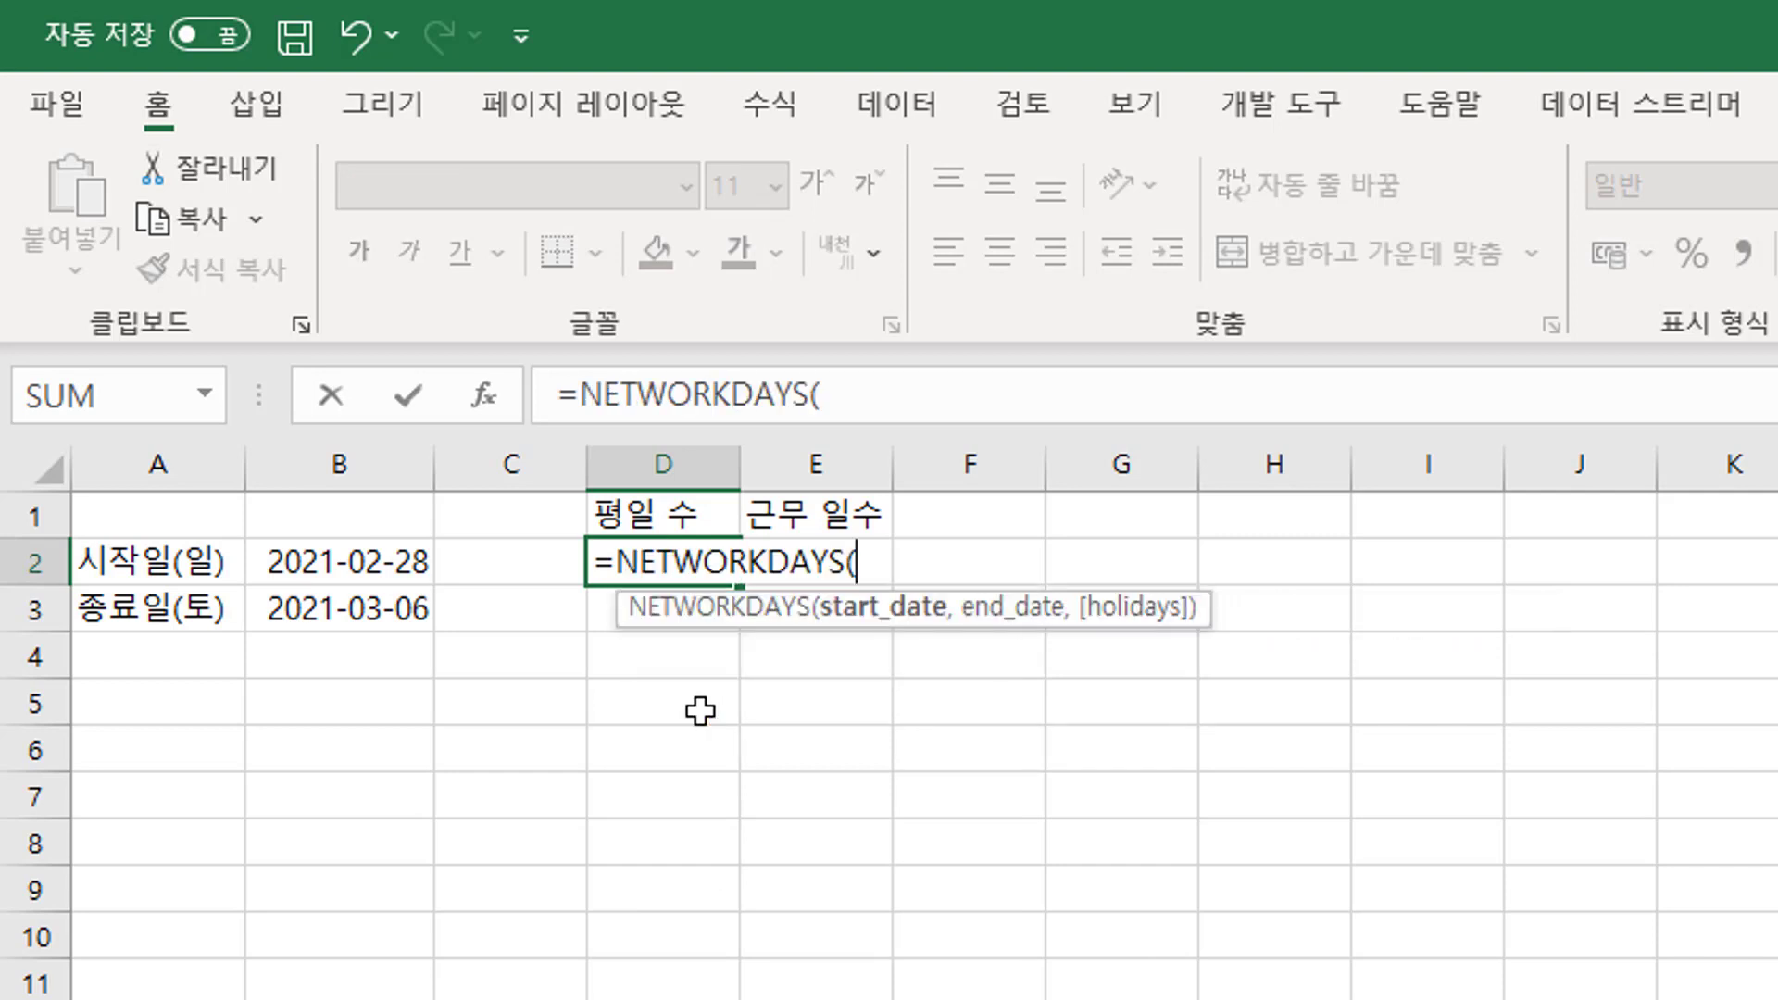
{"action": "left_click", "coordinate": [345, 566]}
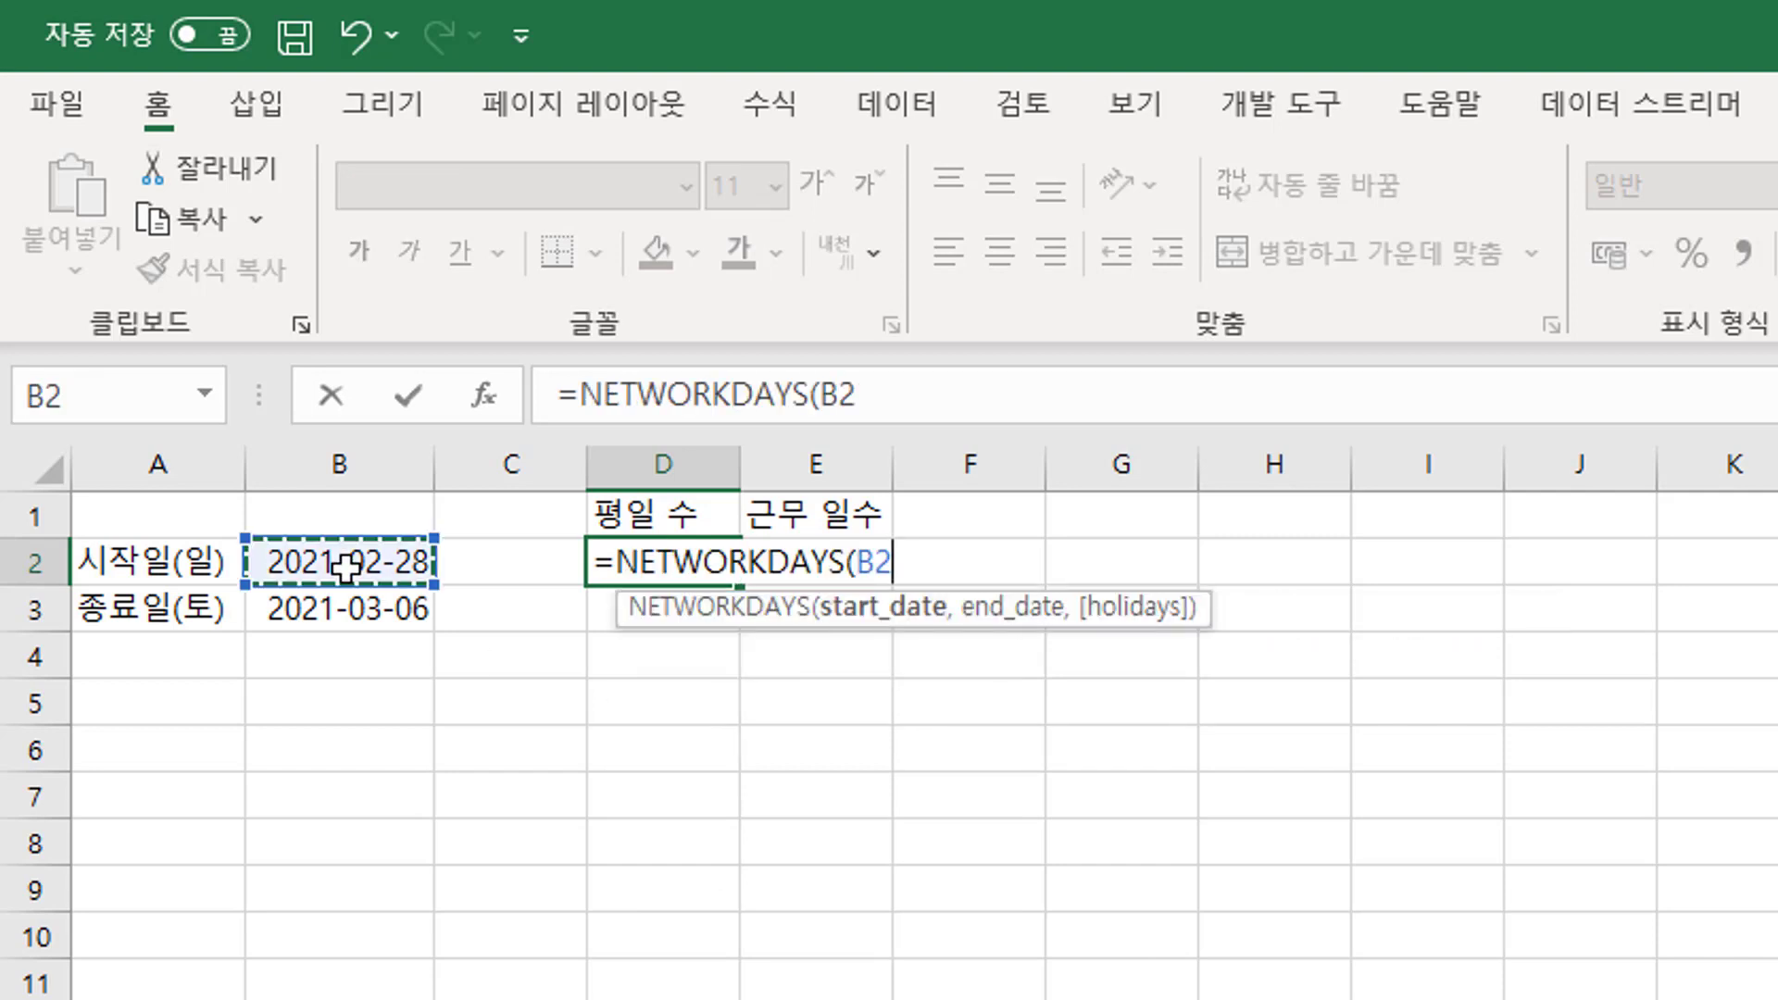
{"action": "type", "text": ","}
{"action": "left_click", "coordinate": [346, 610]}
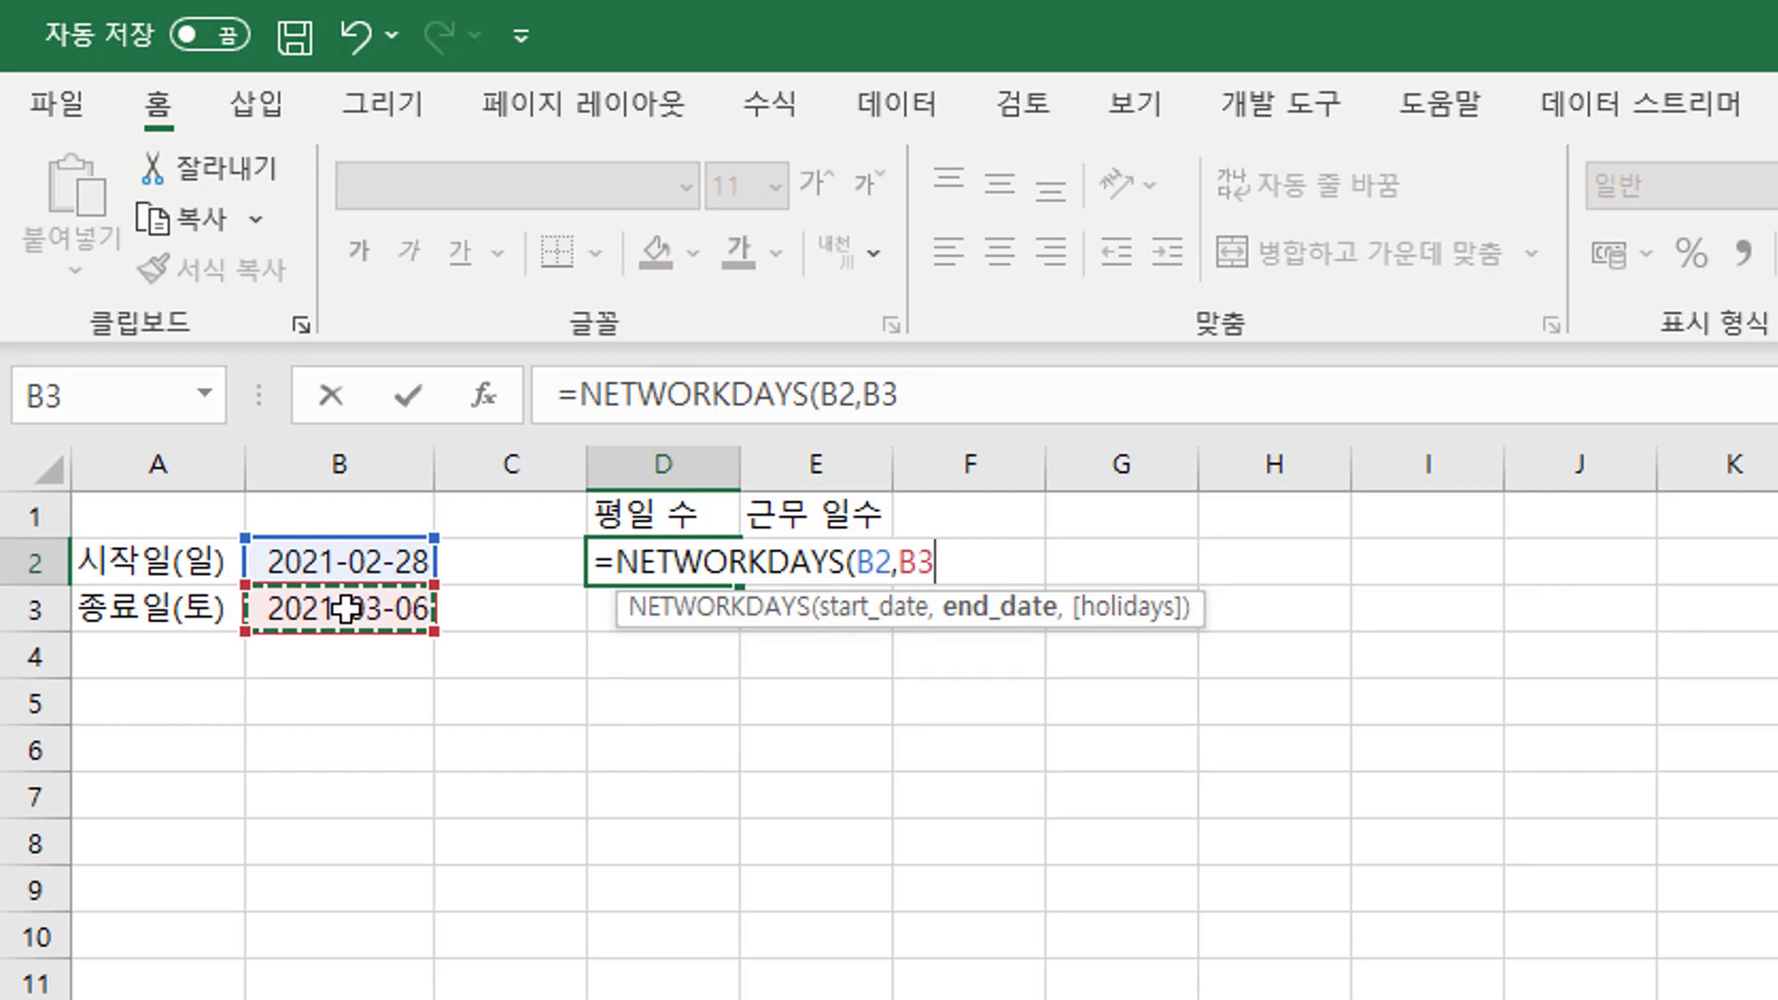
{"action": "key", "text": "Return"}
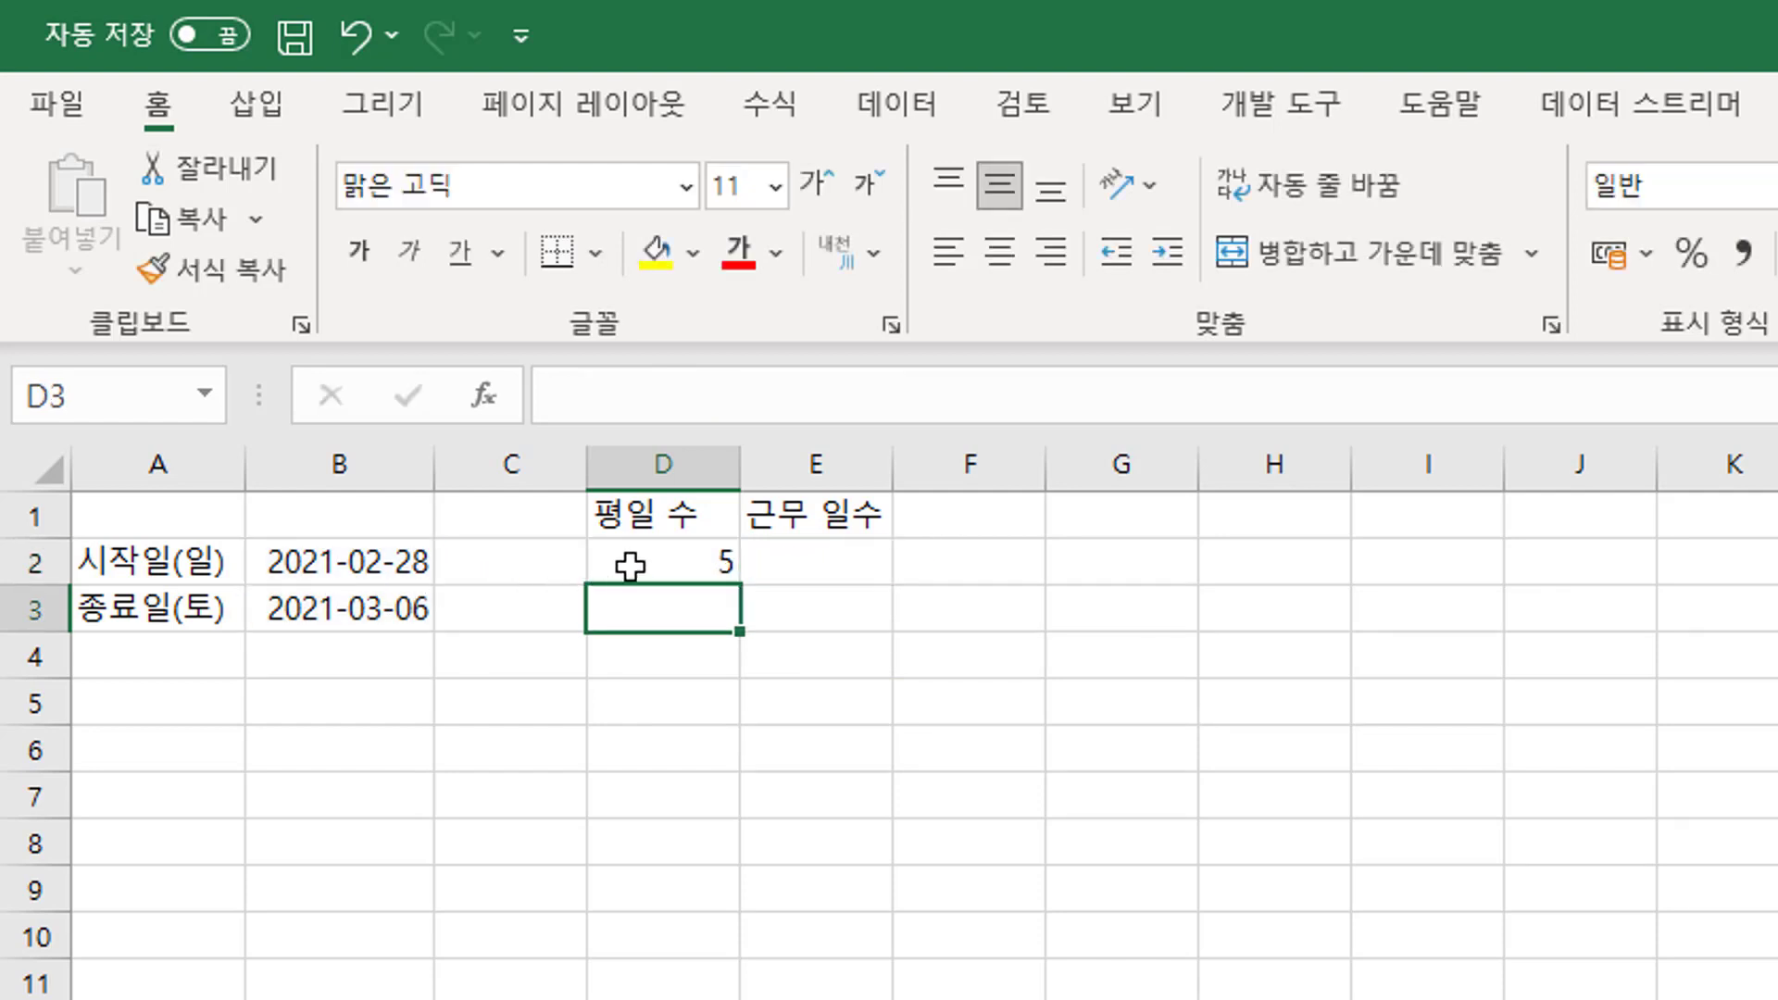
{"action": "left_click", "coordinate": [630, 566]}
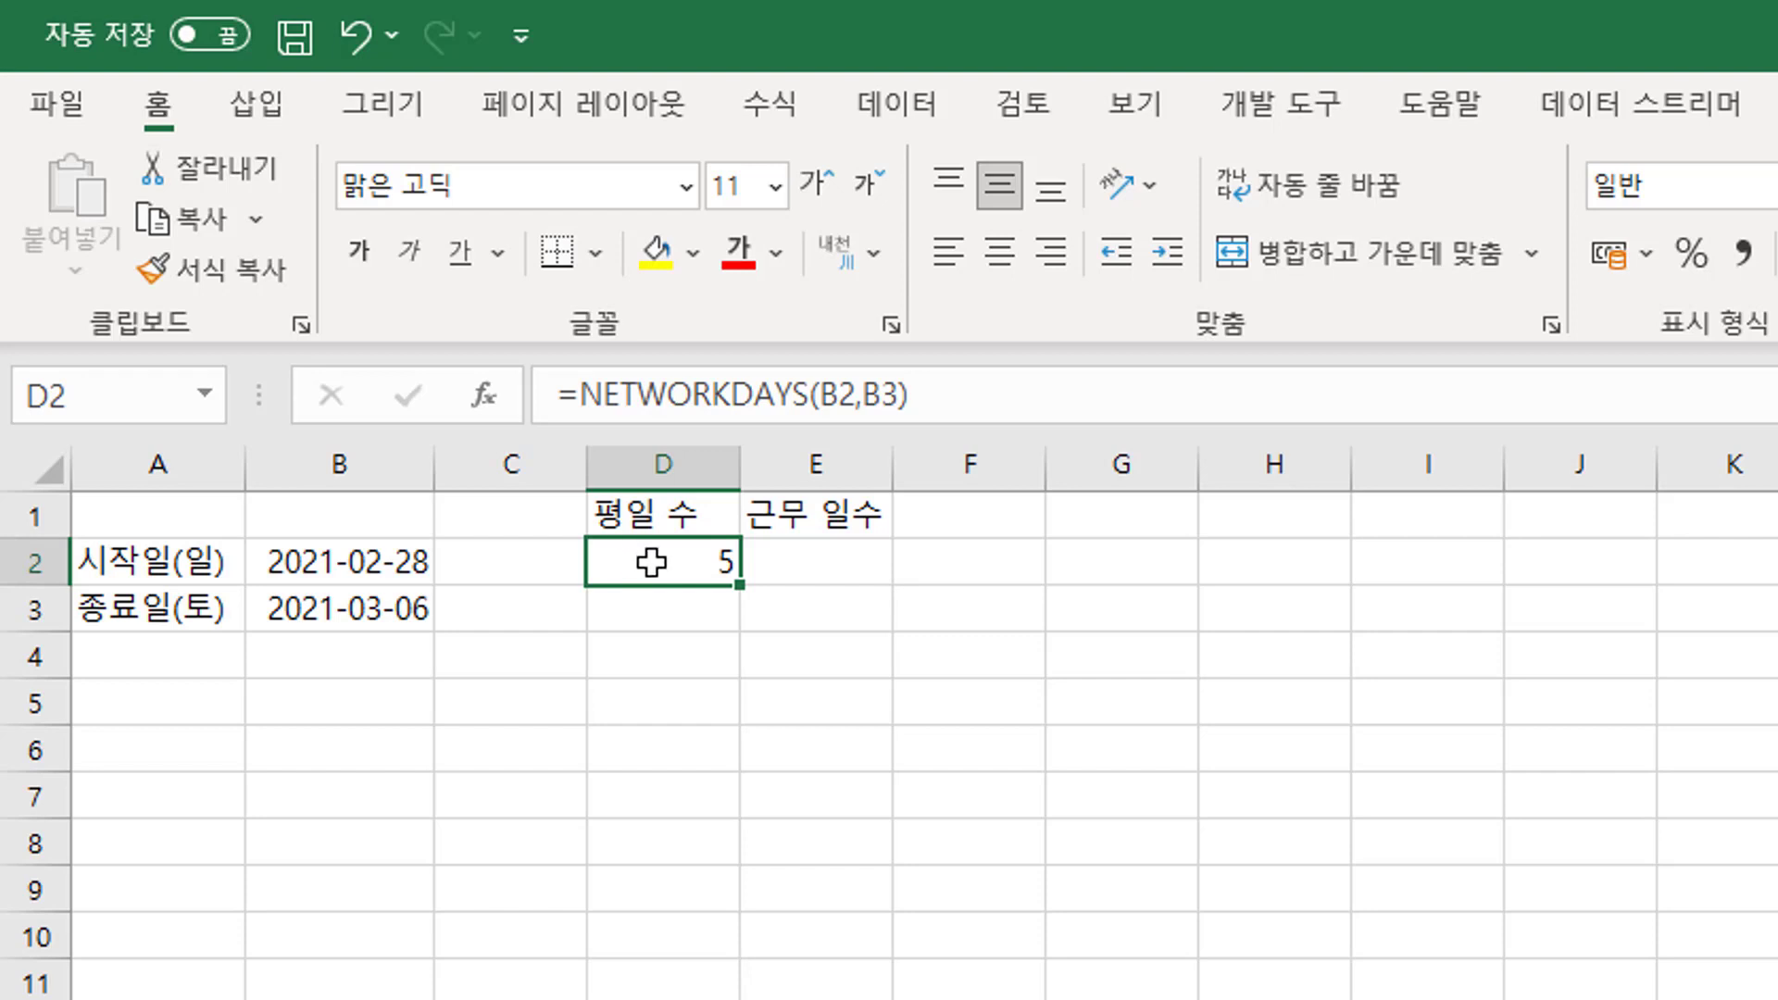
{"action": "double_click", "coordinate": [647, 562]}
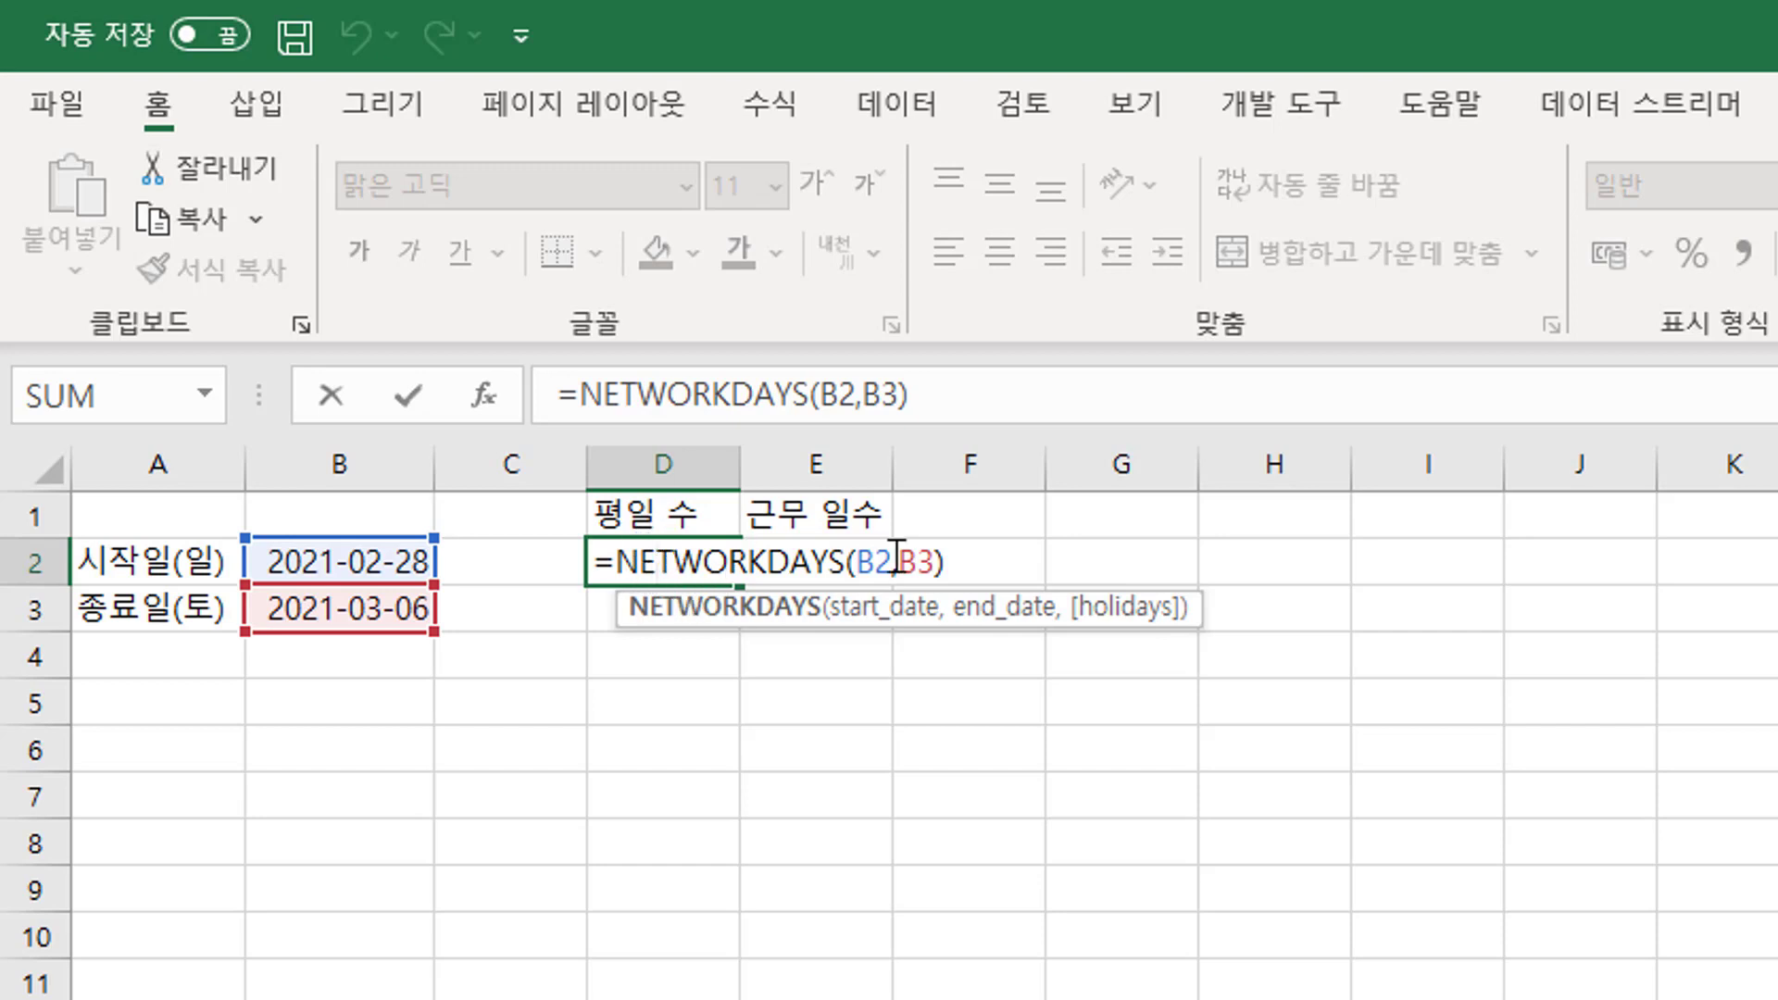
{"action": "key", "text": "Return"}
{"action": "left_click", "coordinate": [759, 776]}
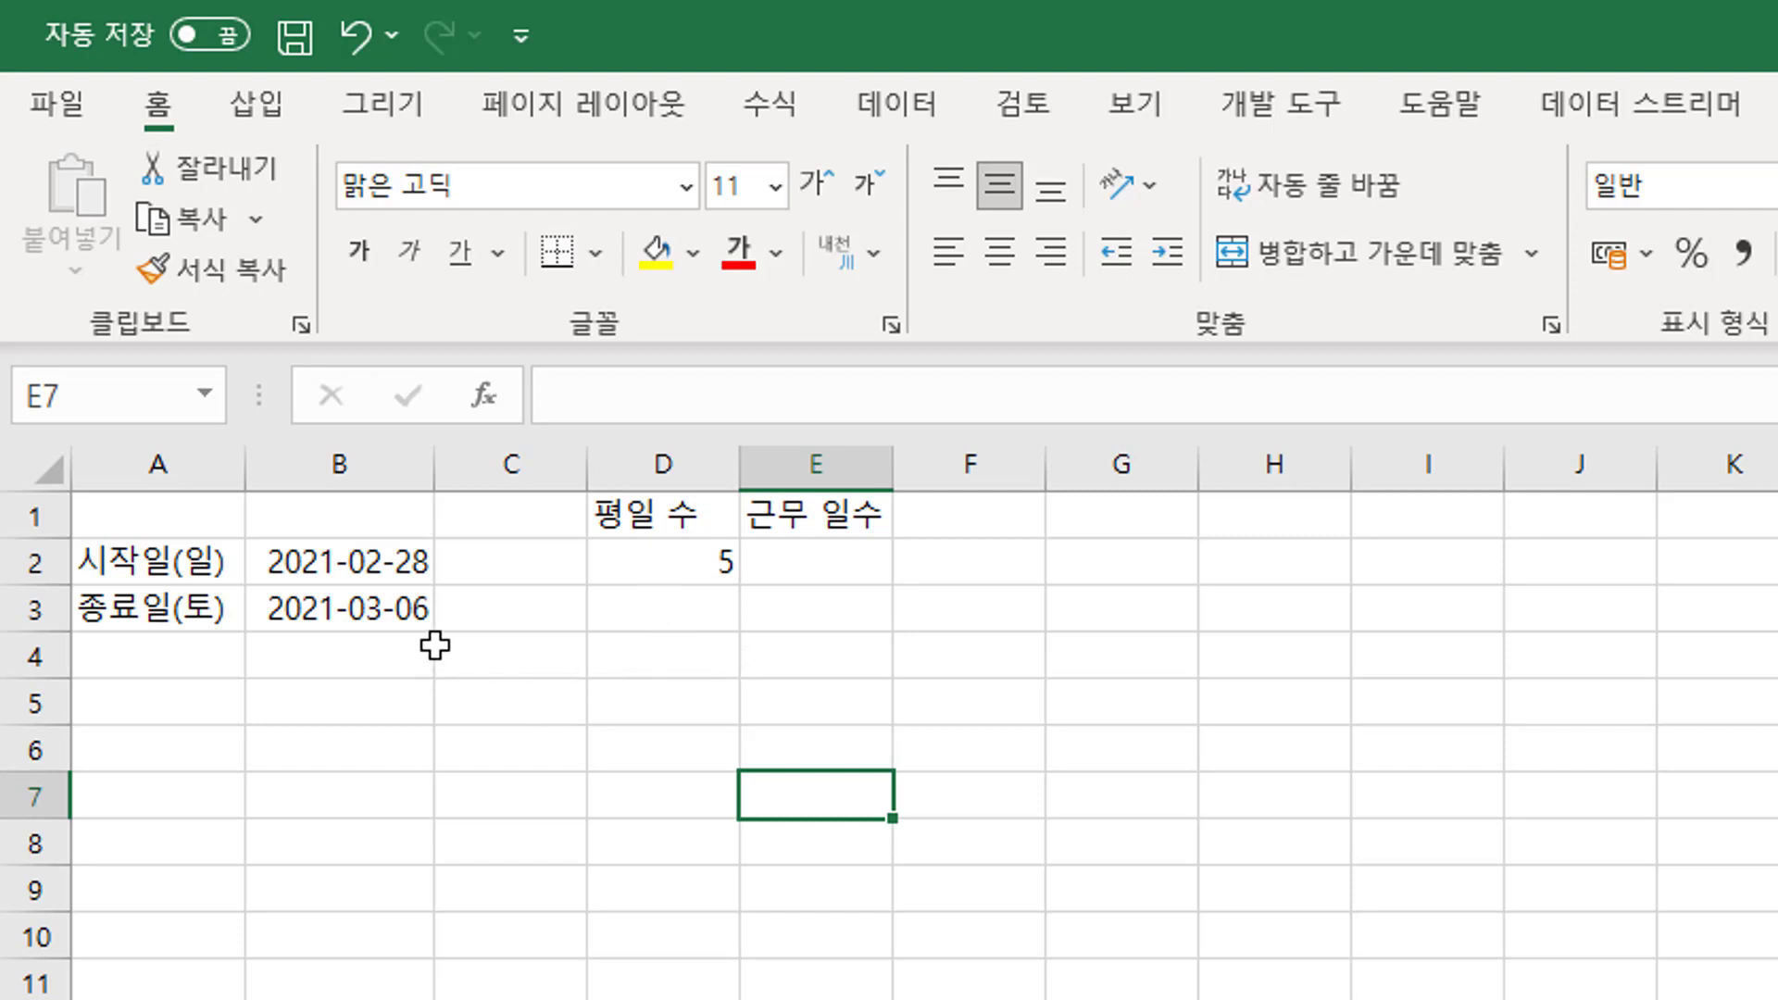
Enter the first holiday 2021-03-01 in B4, labelled 공휴일 in C4.
{"action": "left_click", "coordinate": [334, 655]}
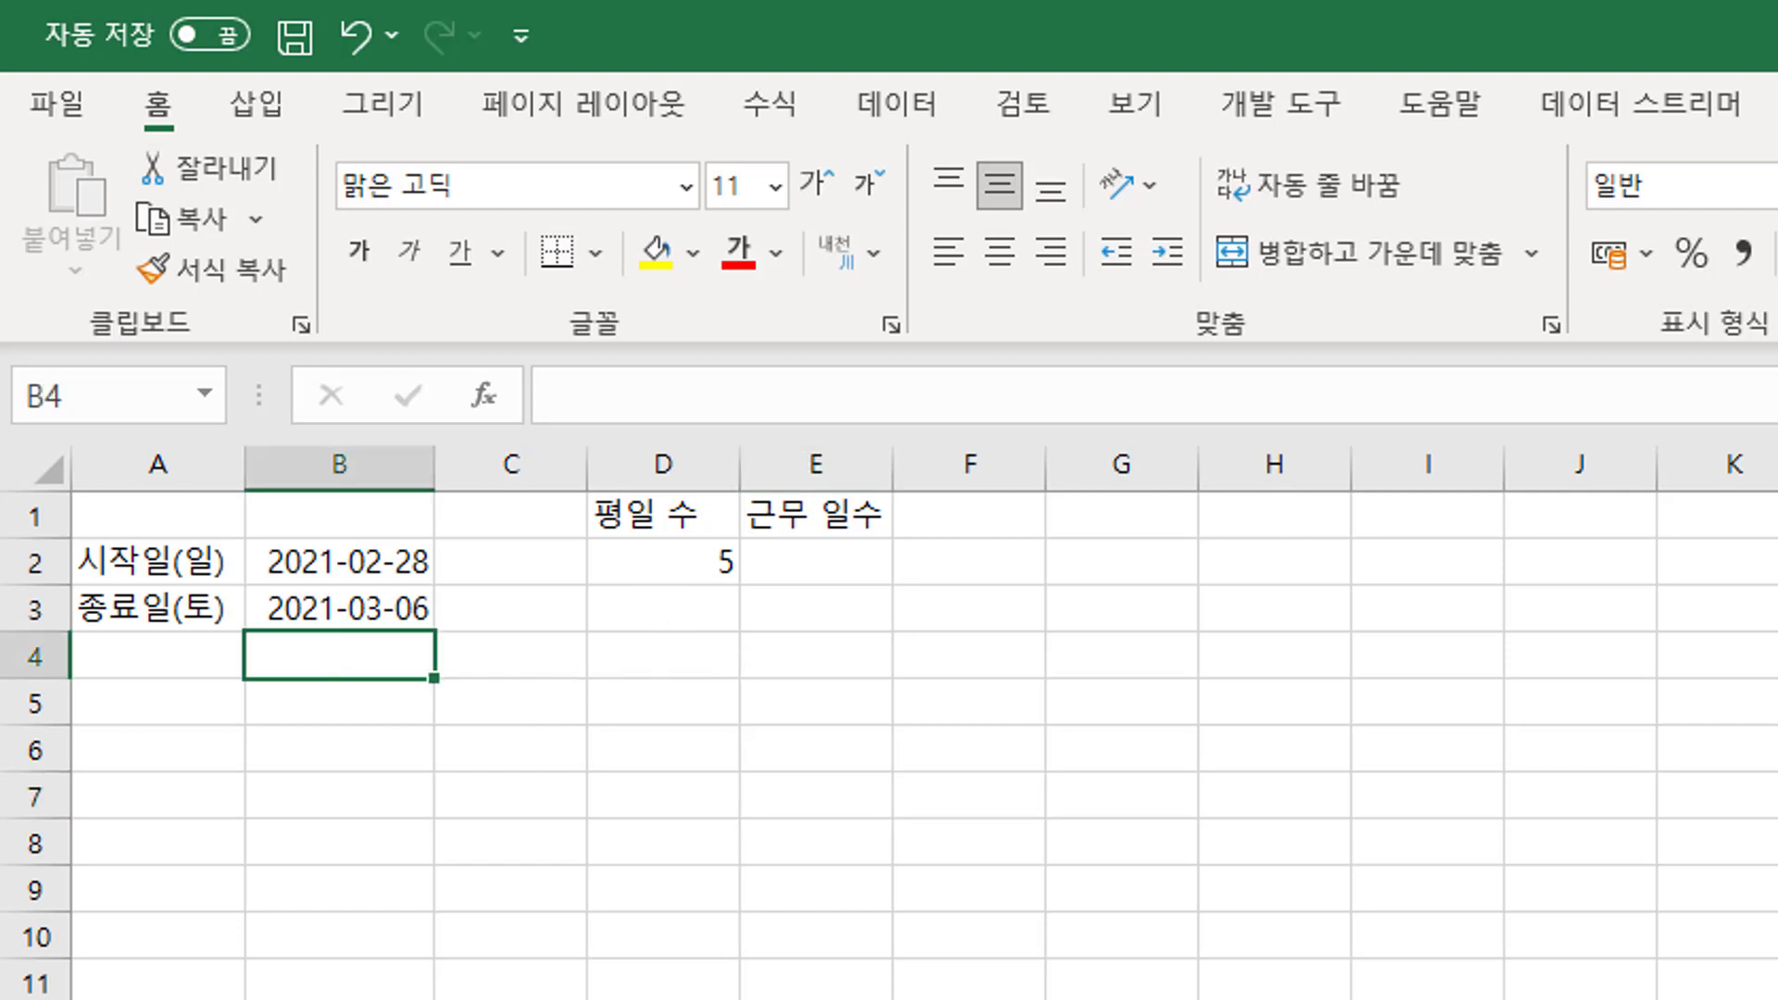
{"action": "type", "text": "2021-03"}
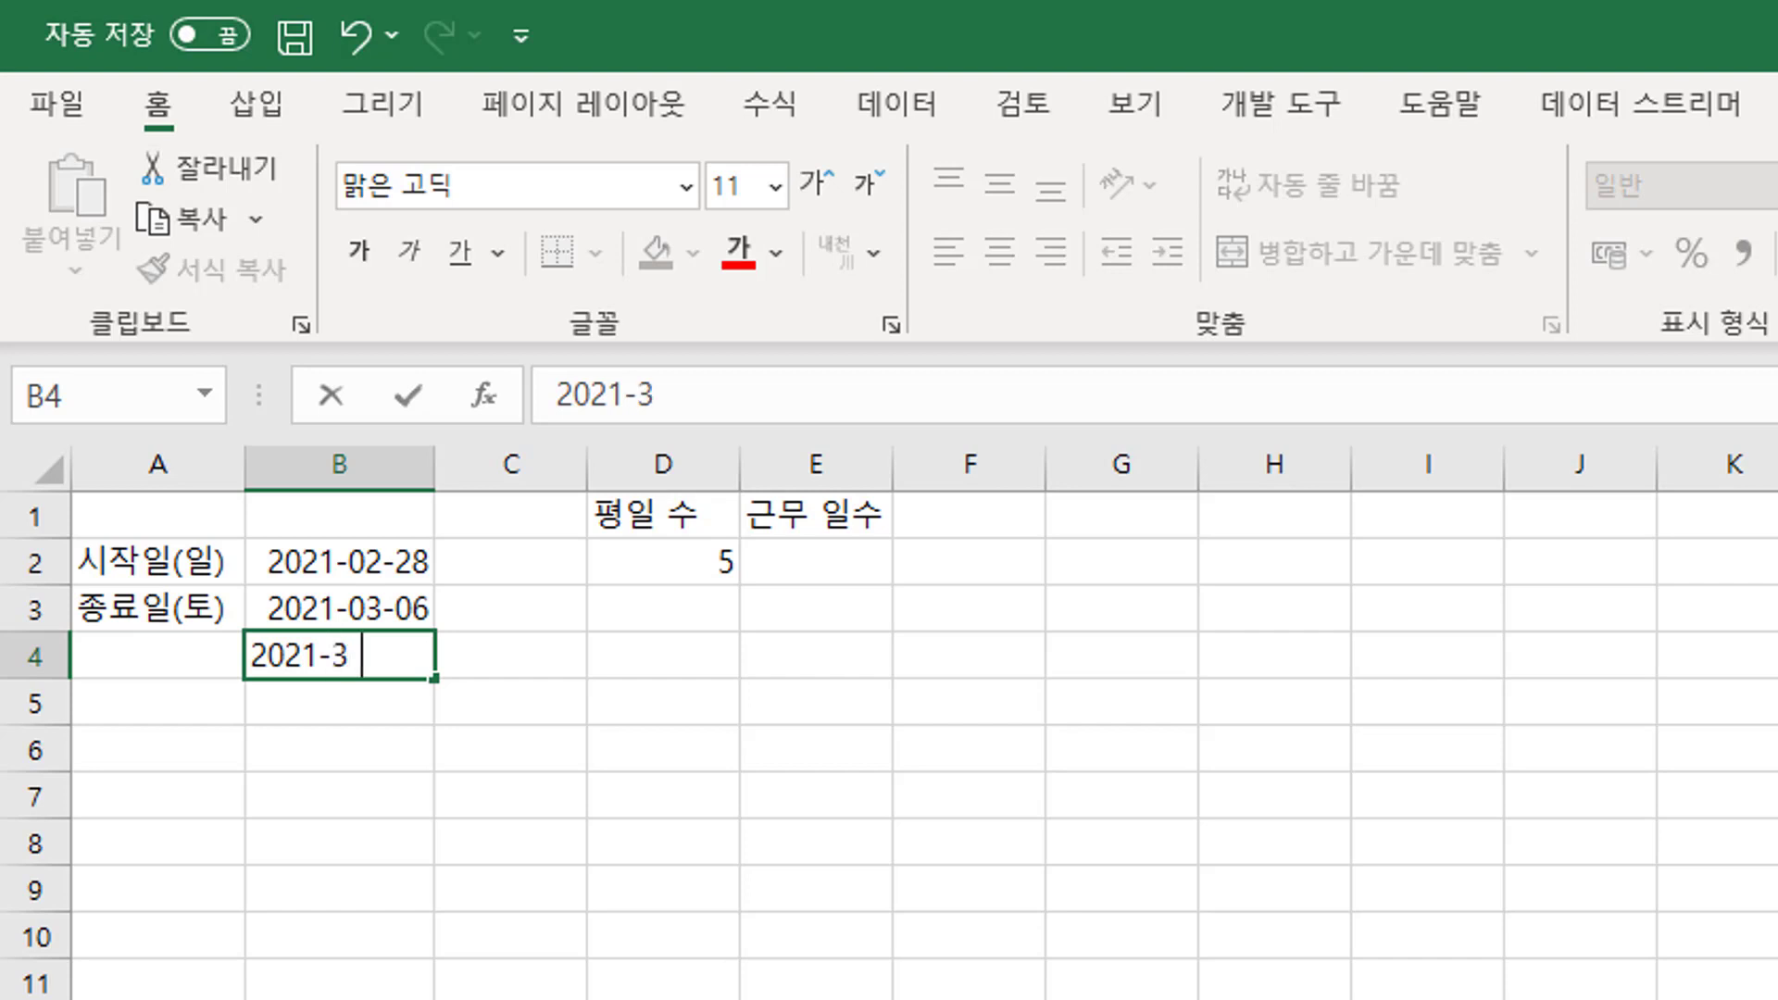
{"action": "type", "text": "-01"}
{"action": "key", "text": "Tab"}
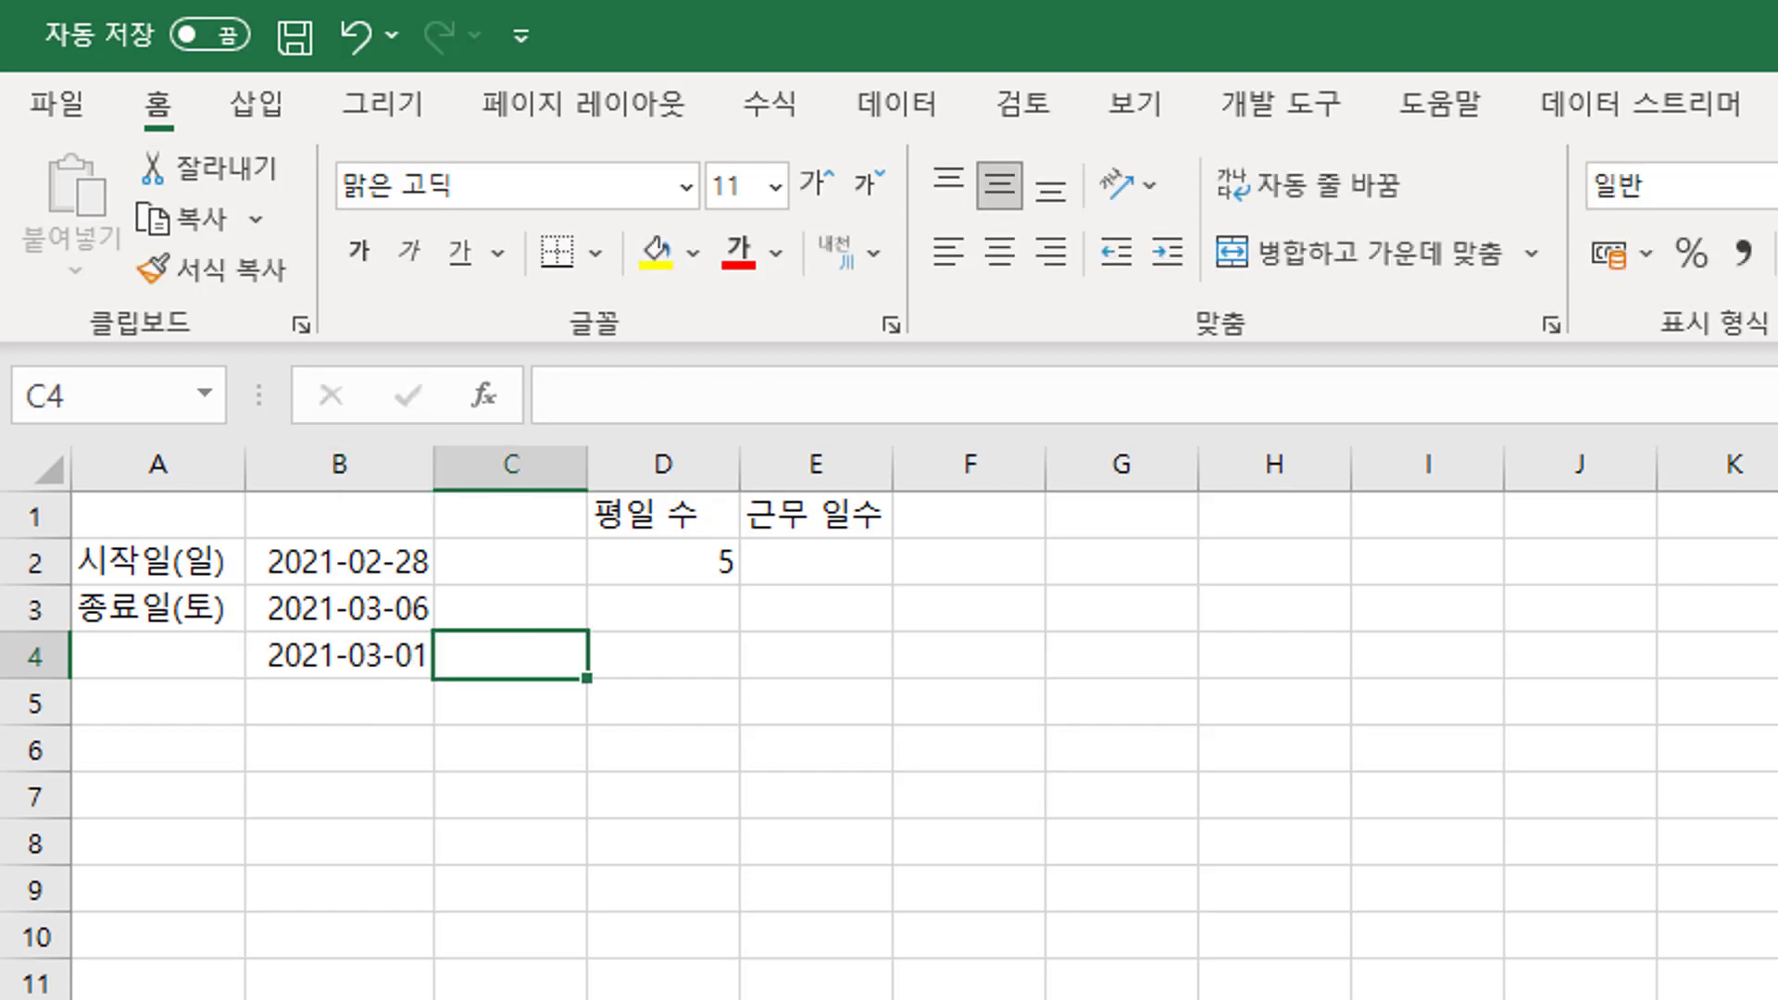
{"action": "type", "text": "rh"}
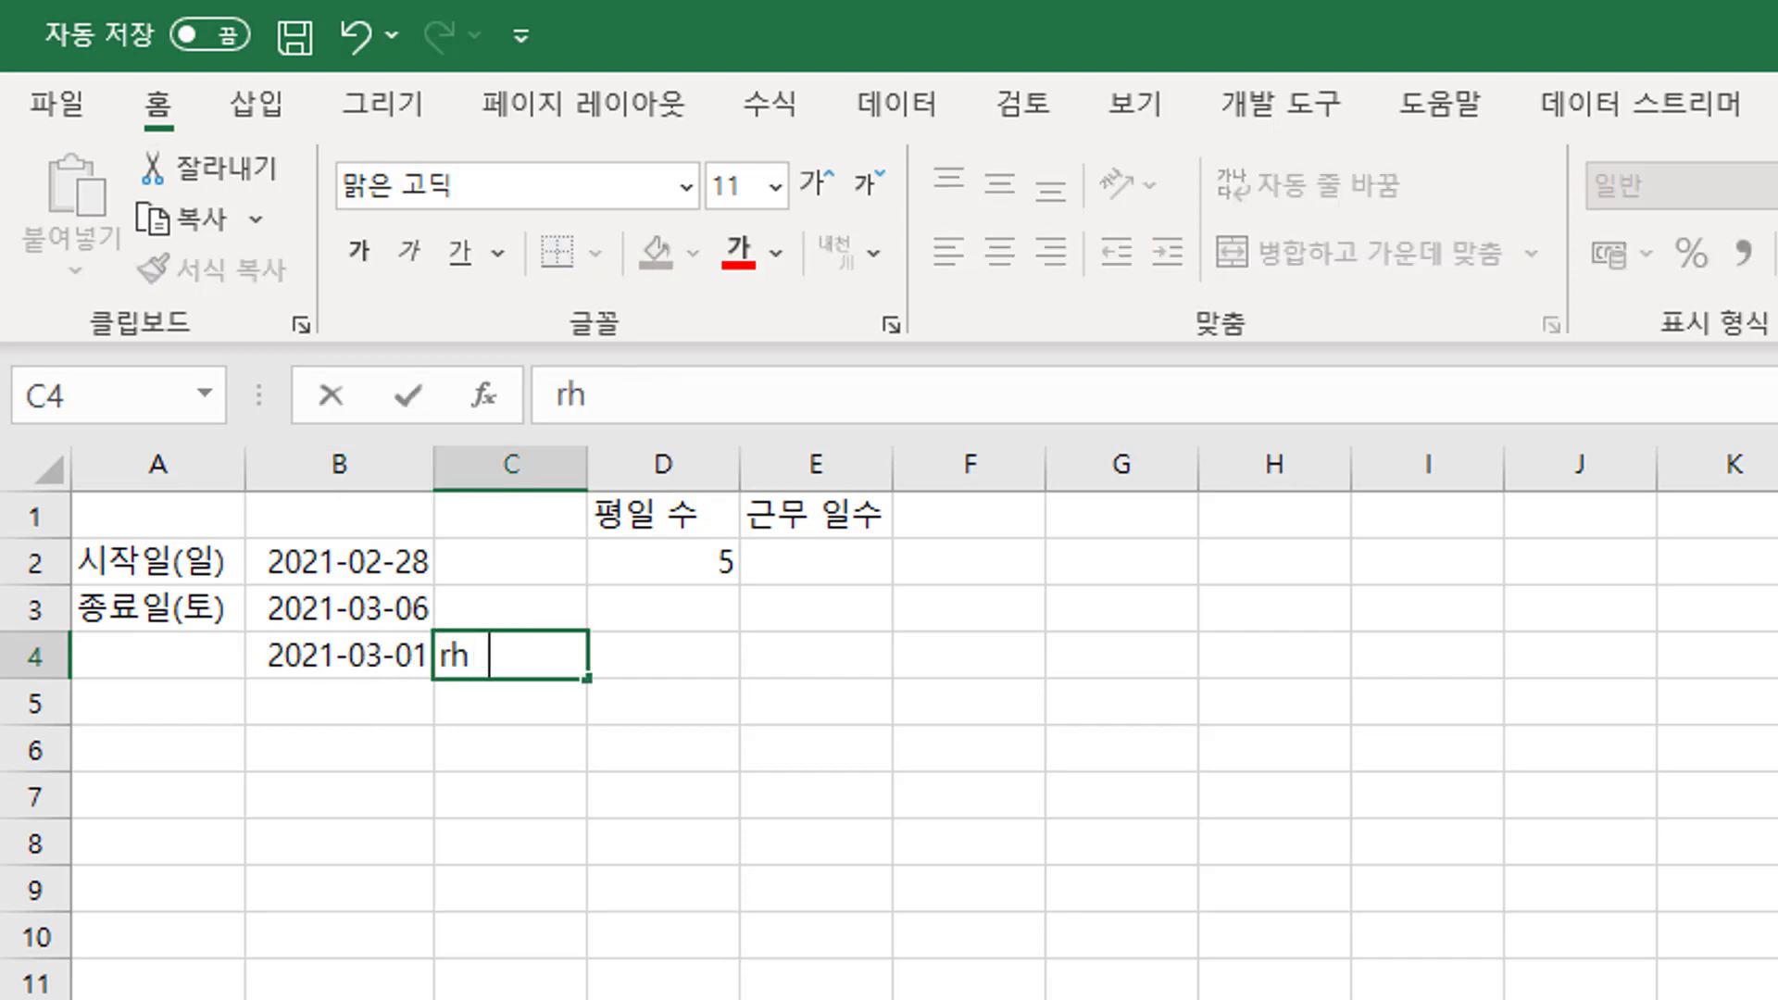
{"action": "key", "text": "BackSpace"}
{"action": "type", "text": "rhd"}
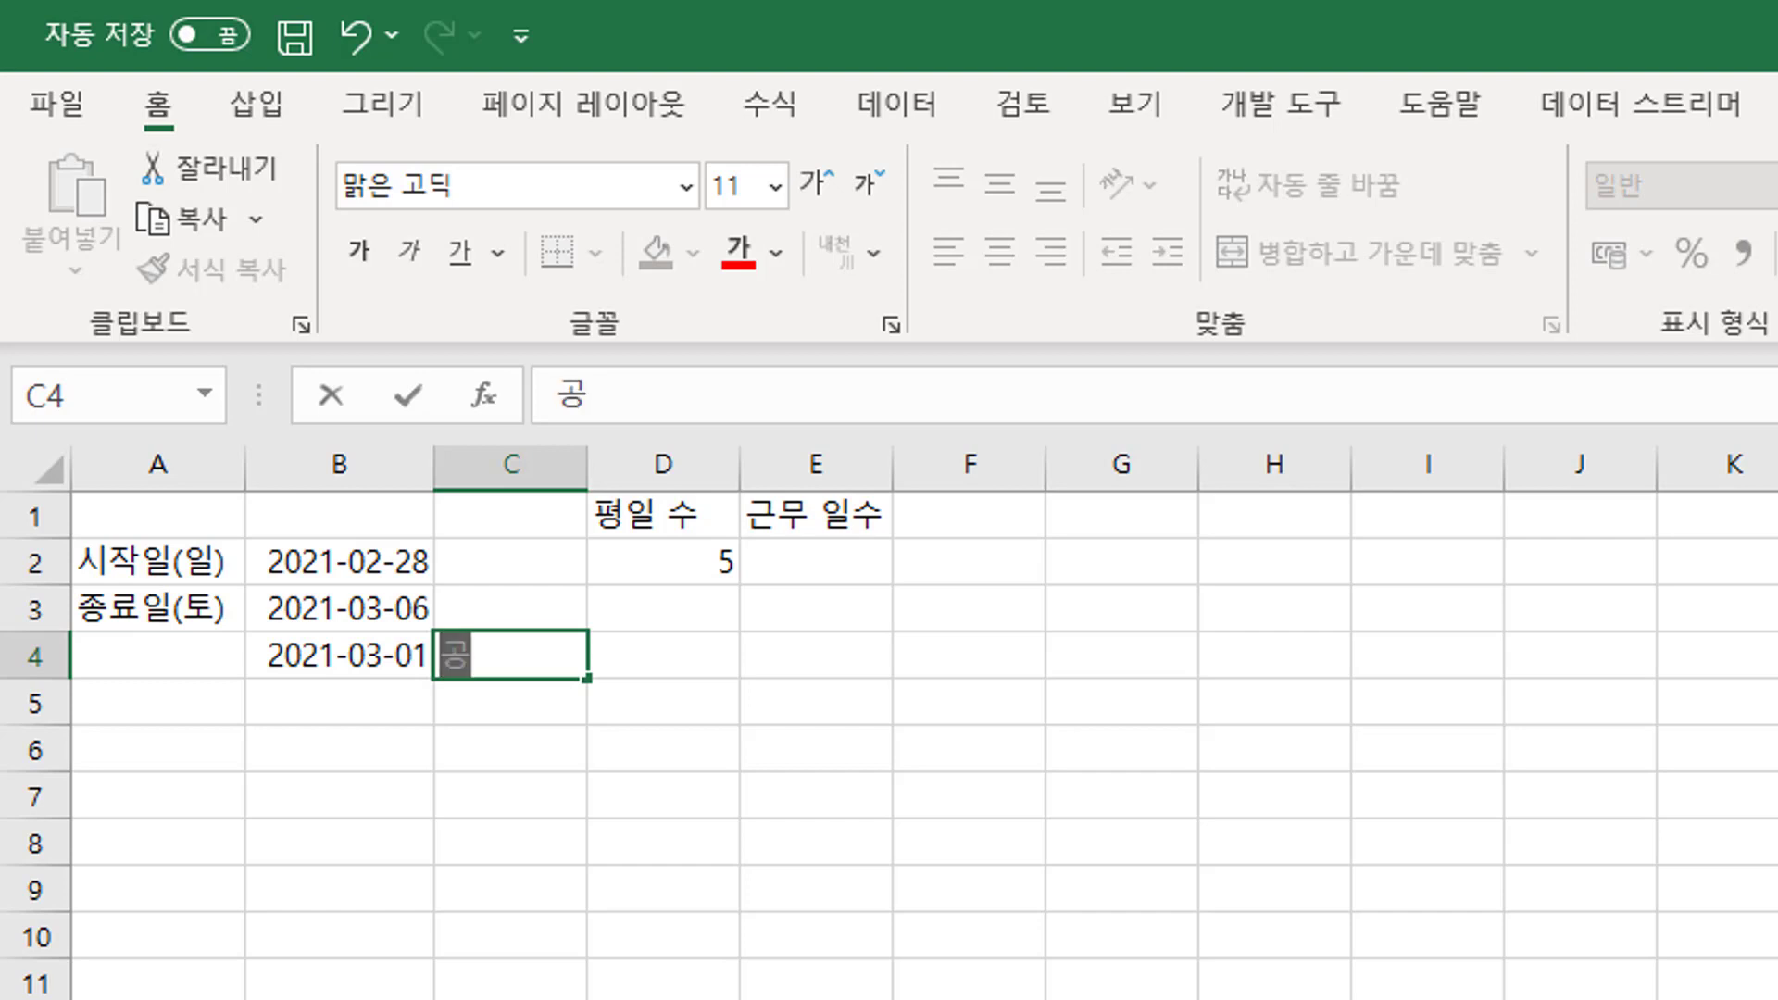
{"action": "type", "text": "gbdlf"}
{"action": "key", "text": "ctrl+Return"}
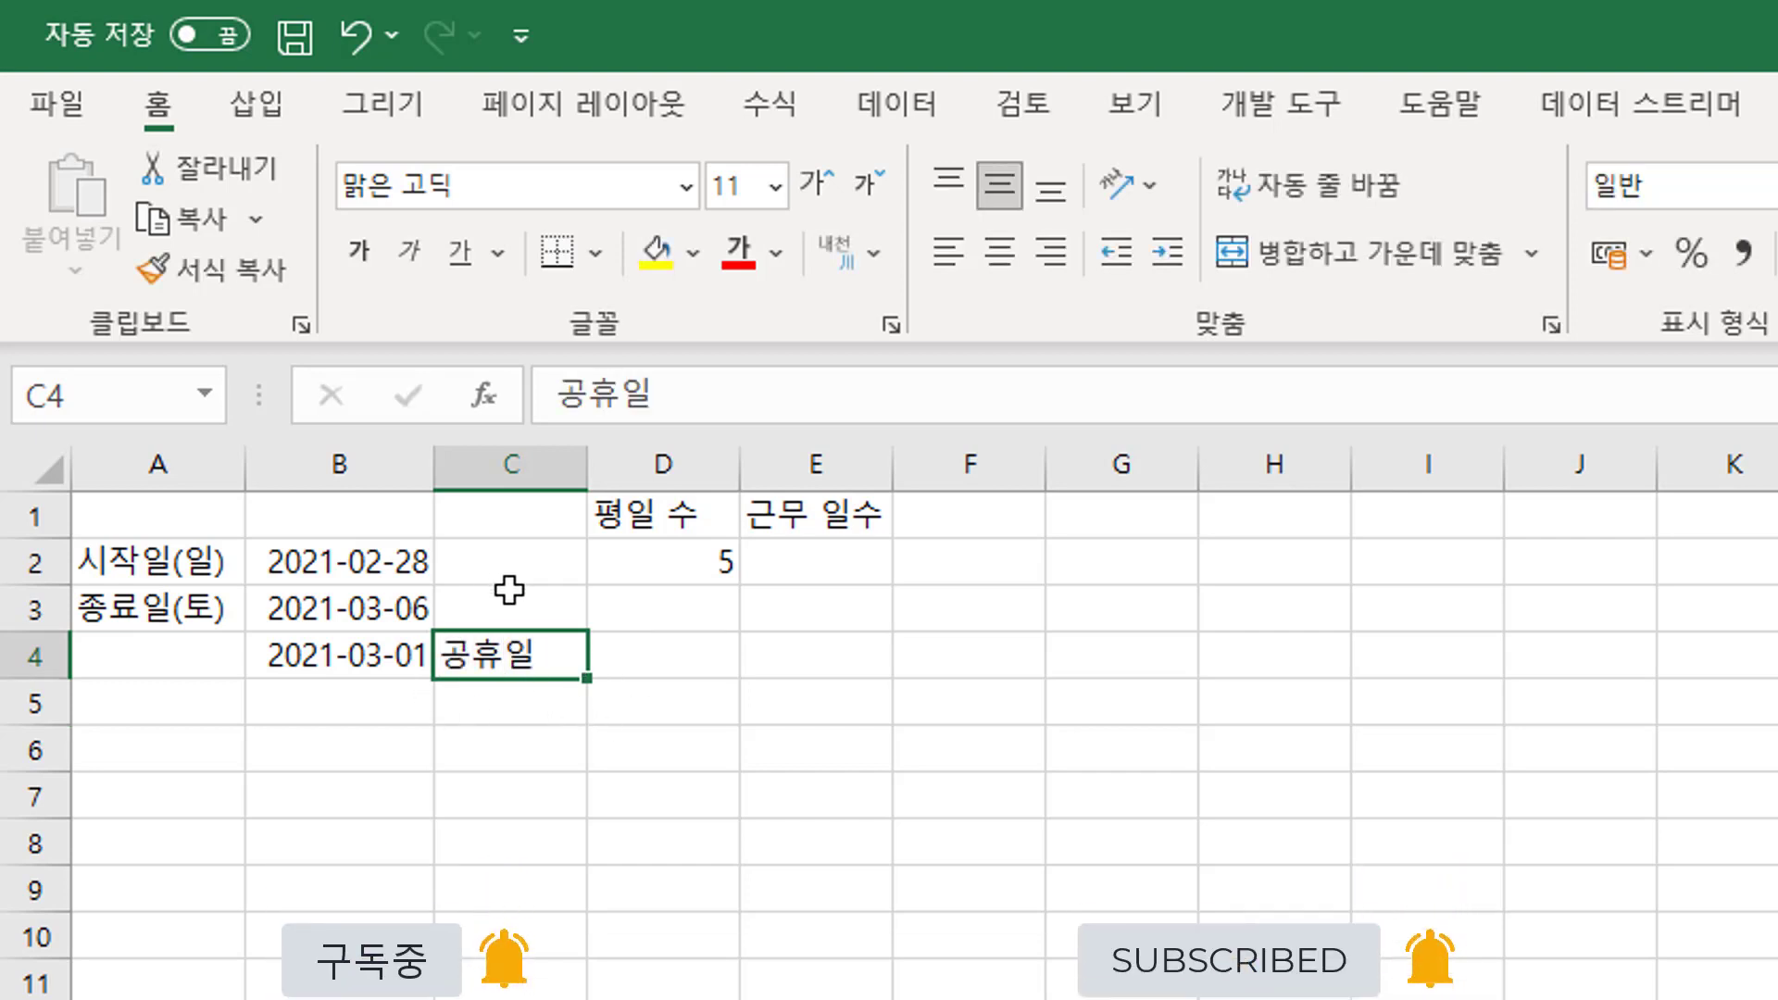
Enter the second holiday 2021-3-3 in B5, labelled 창립 기념일 in C5.
{"action": "left_click", "coordinate": [353, 691]}
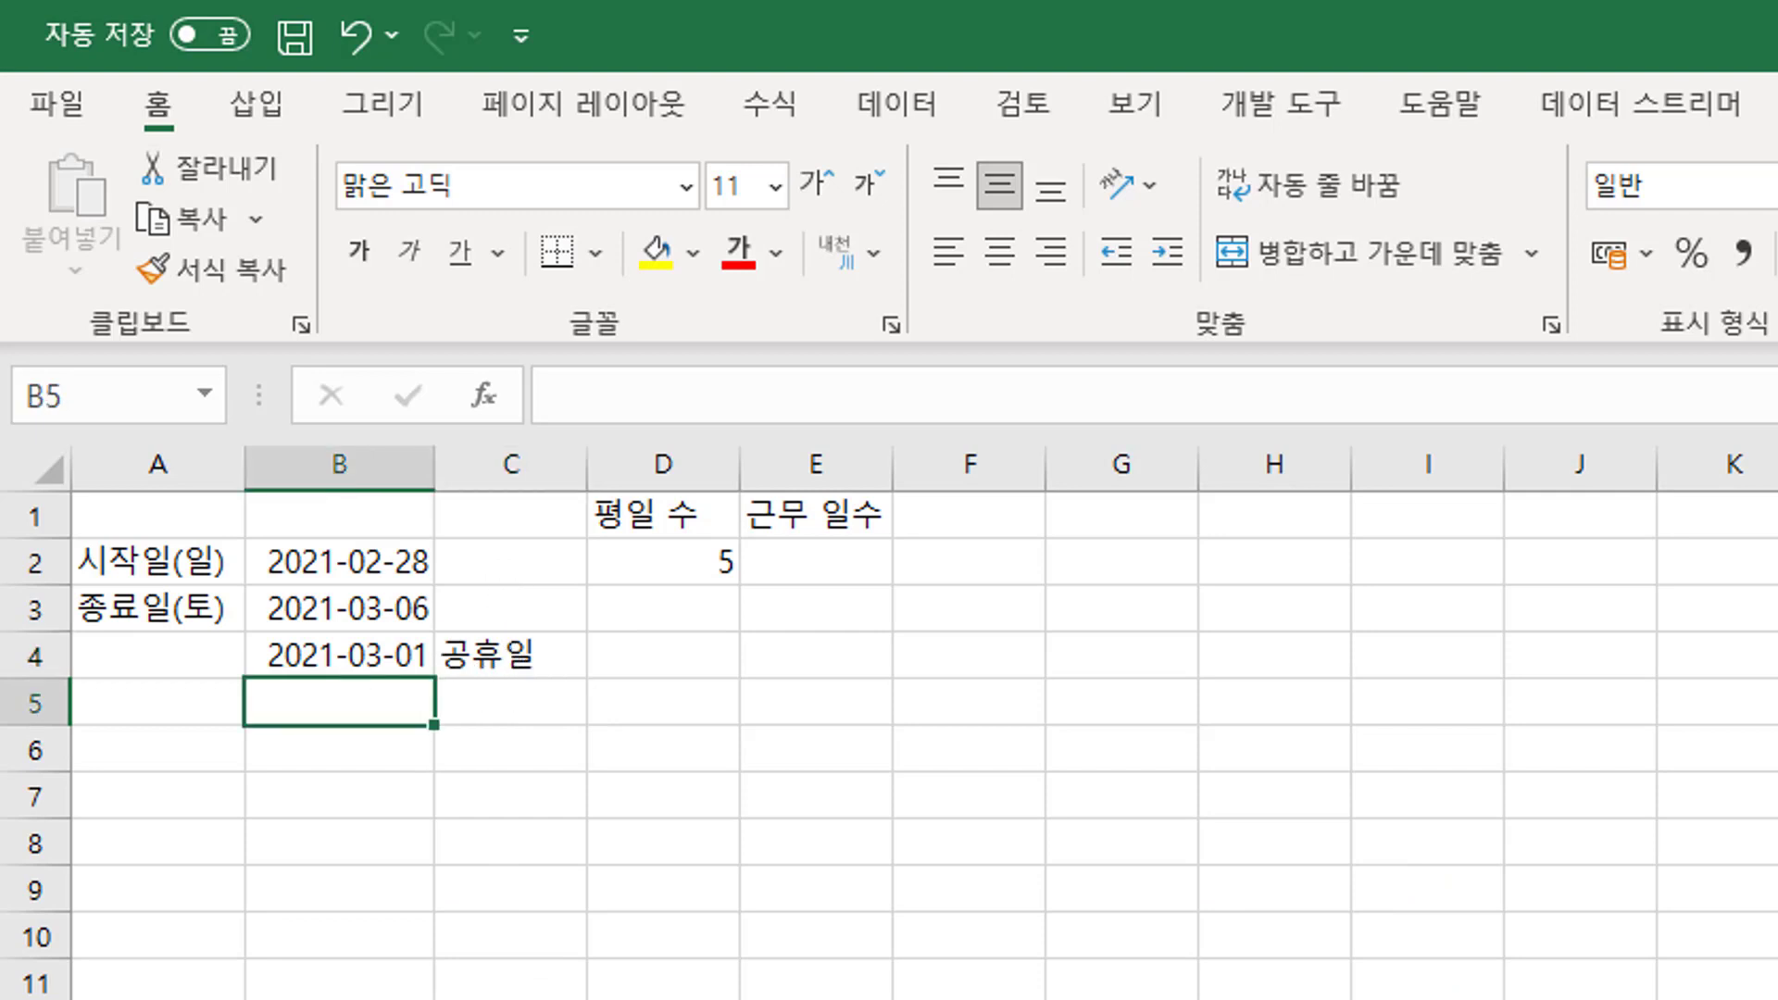
{"action": "type", "text": "2021-"}
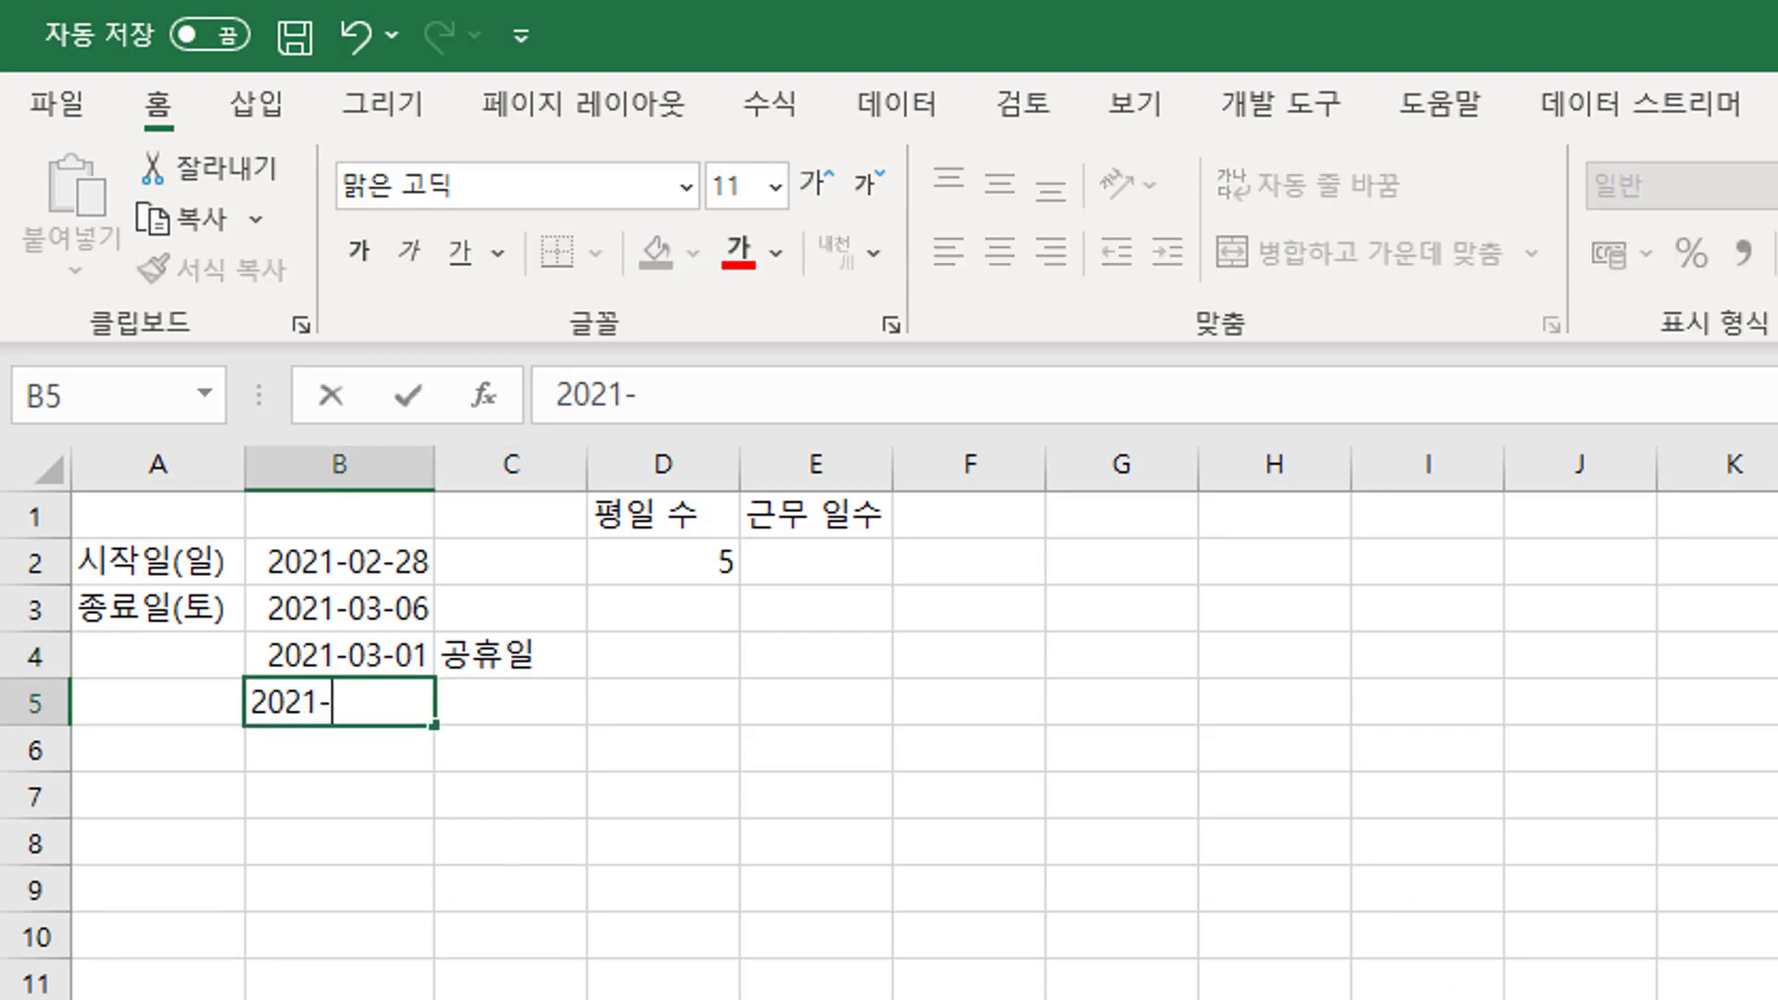
{"action": "type", "text": "3-3"}
{"action": "key", "text": "Tab"}
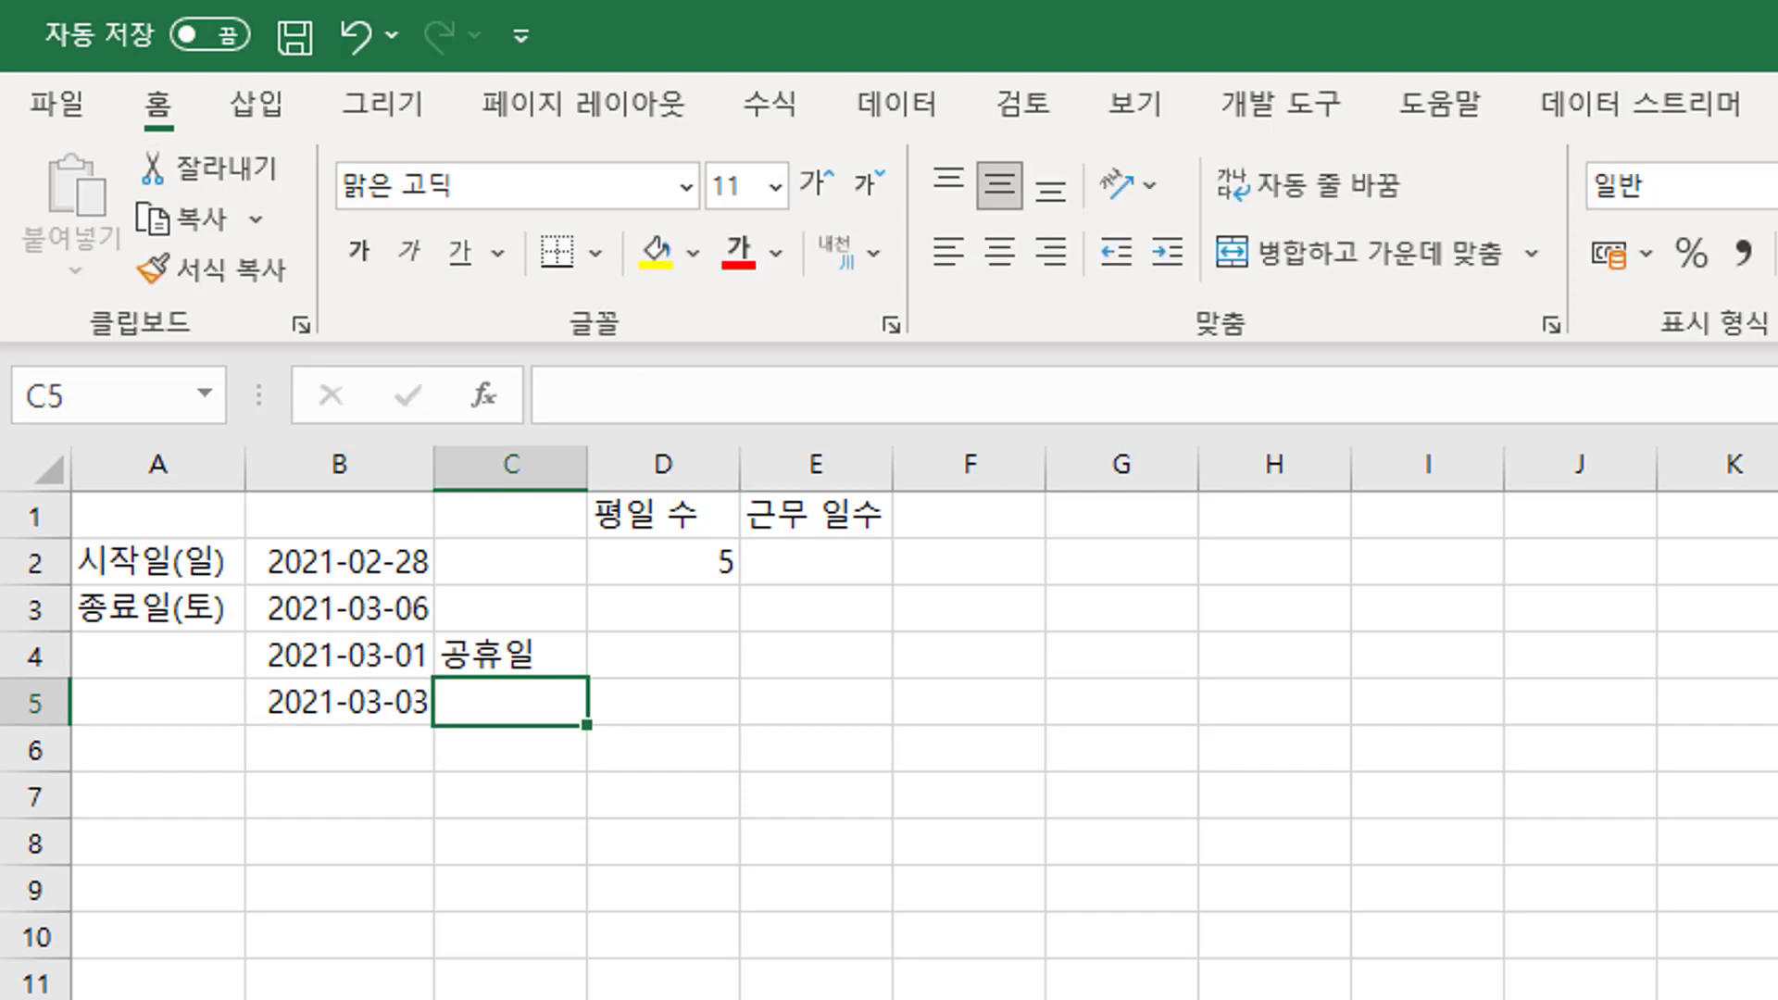
{"action": "type", "text": "차ㅇ리"}
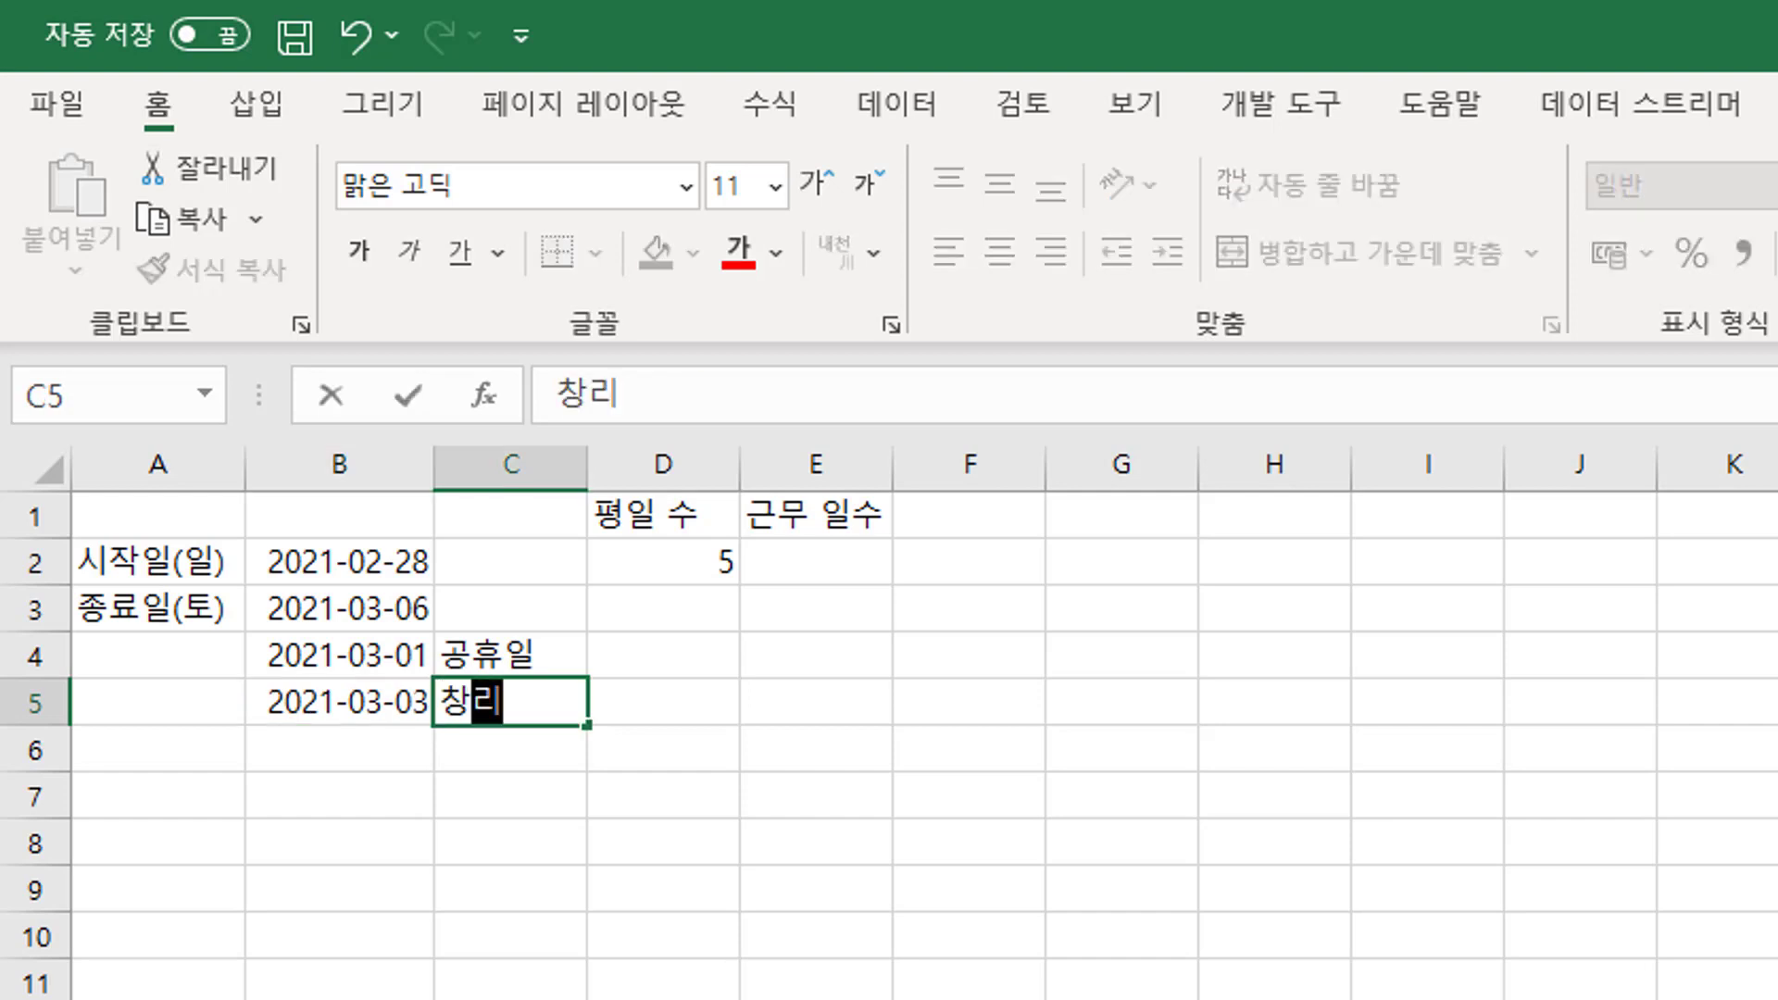
{"action": "type", "text": "ㅂ 긴ㅕㅁ일"}
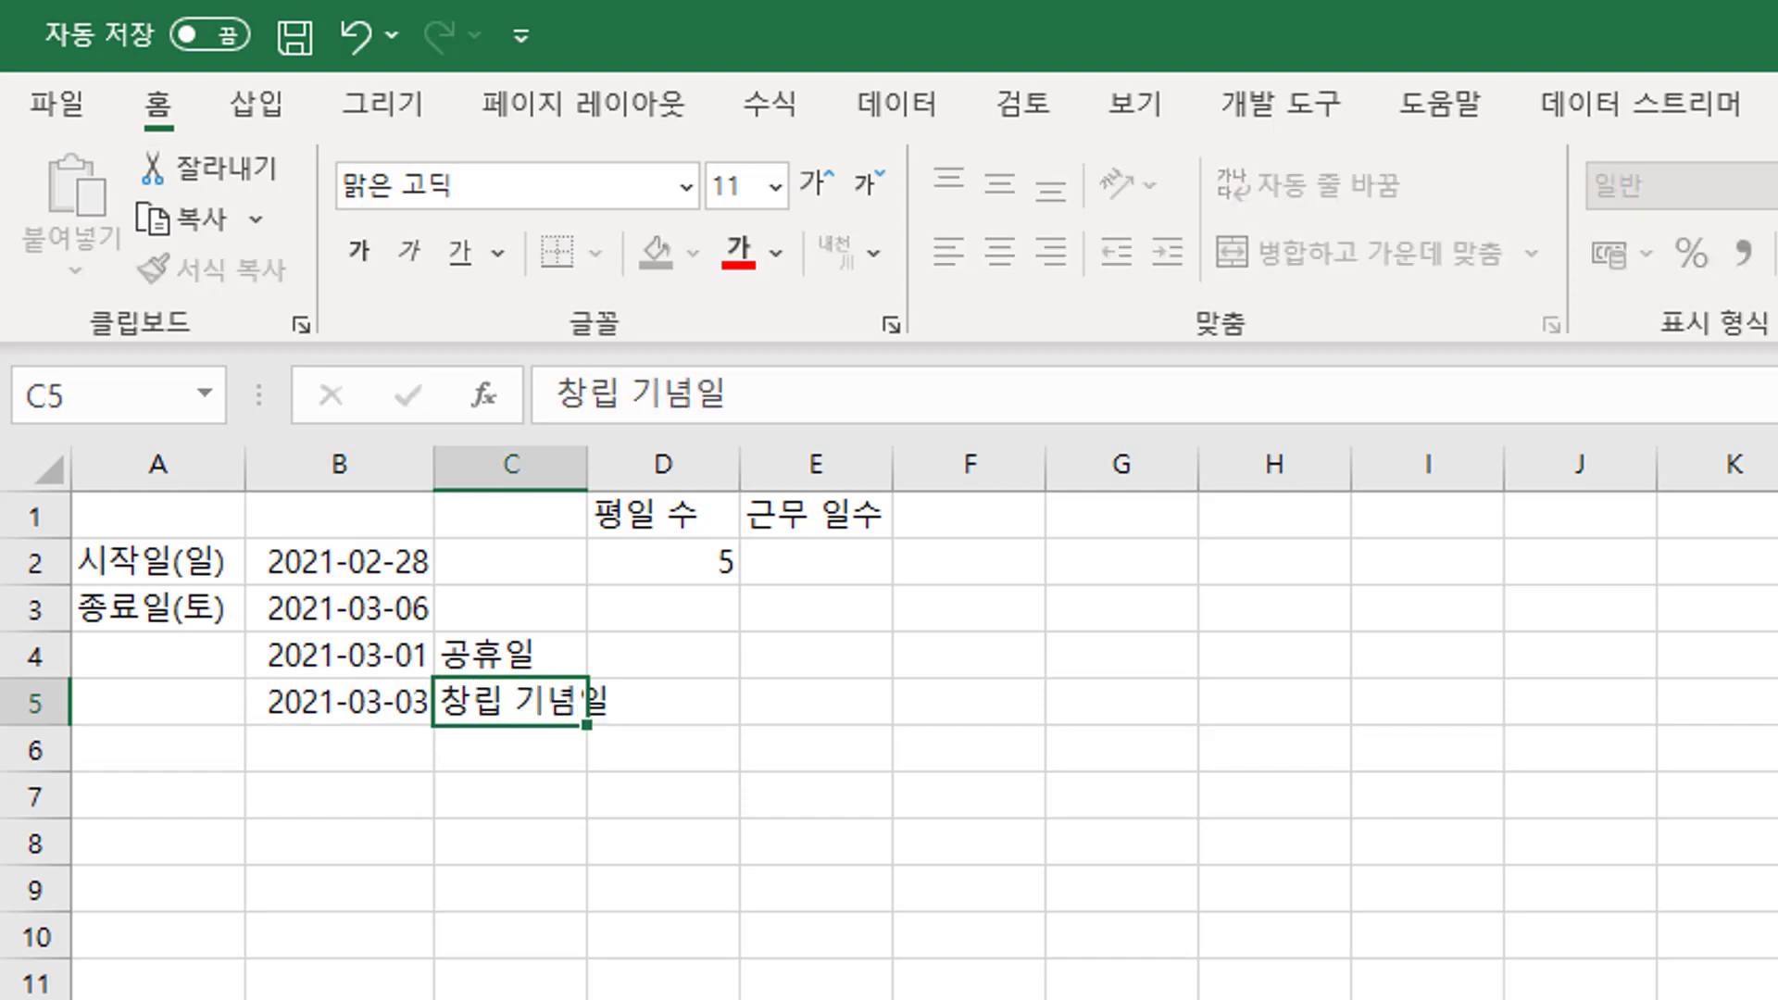
{"action": "key", "text": "Return"}
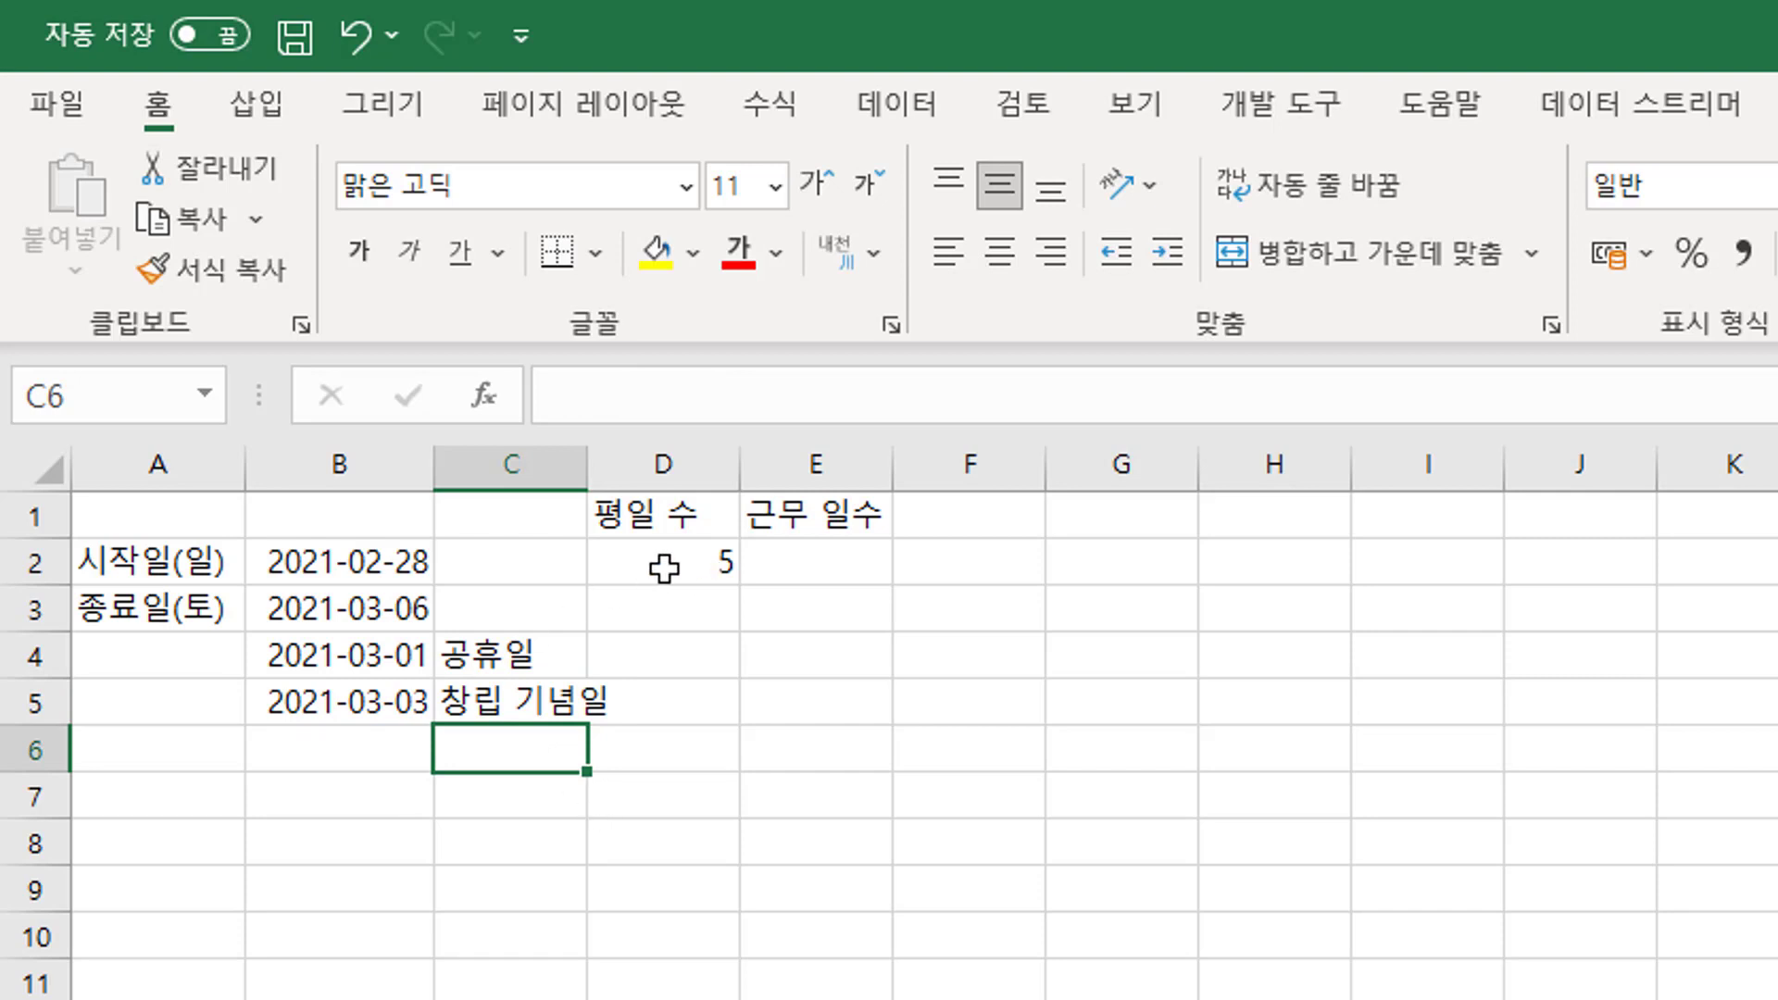
Review the D2 formula and the holiday labels, and highlight the holiday dates B4:B5.
{"action": "left_click", "coordinate": [663, 567]}
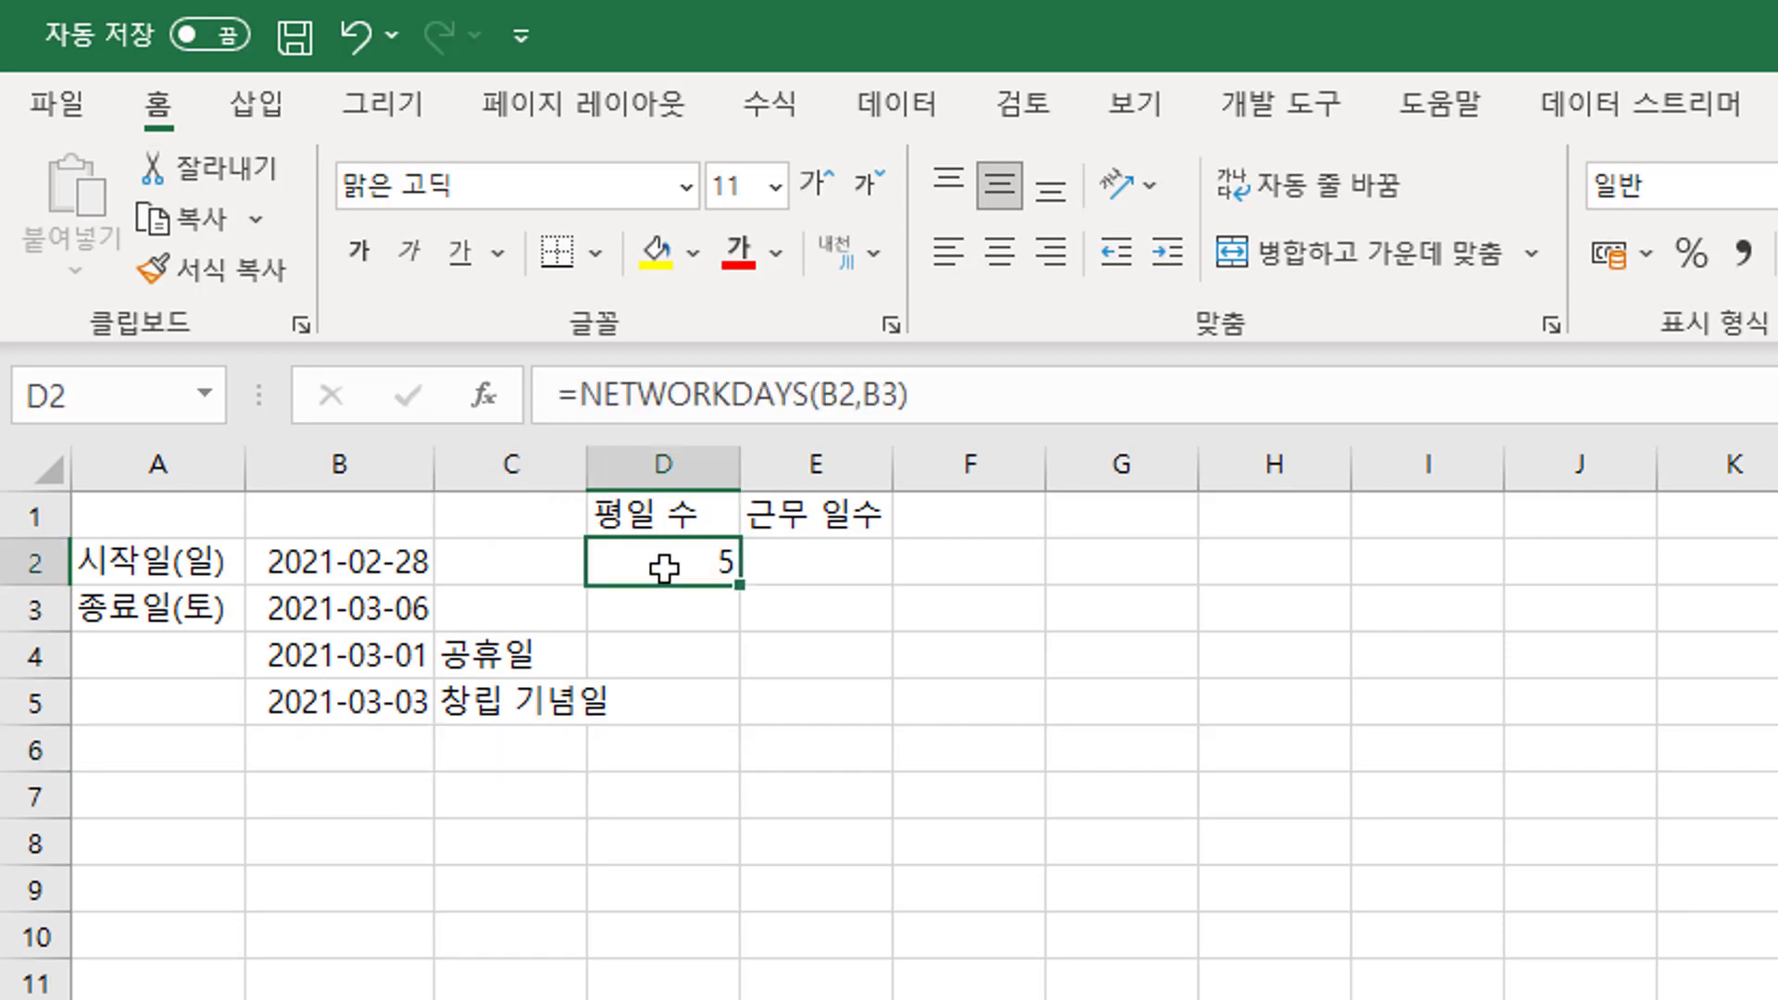
{"action": "left_click", "coordinate": [505, 663]}
{"action": "left_click", "coordinate": [509, 704]}
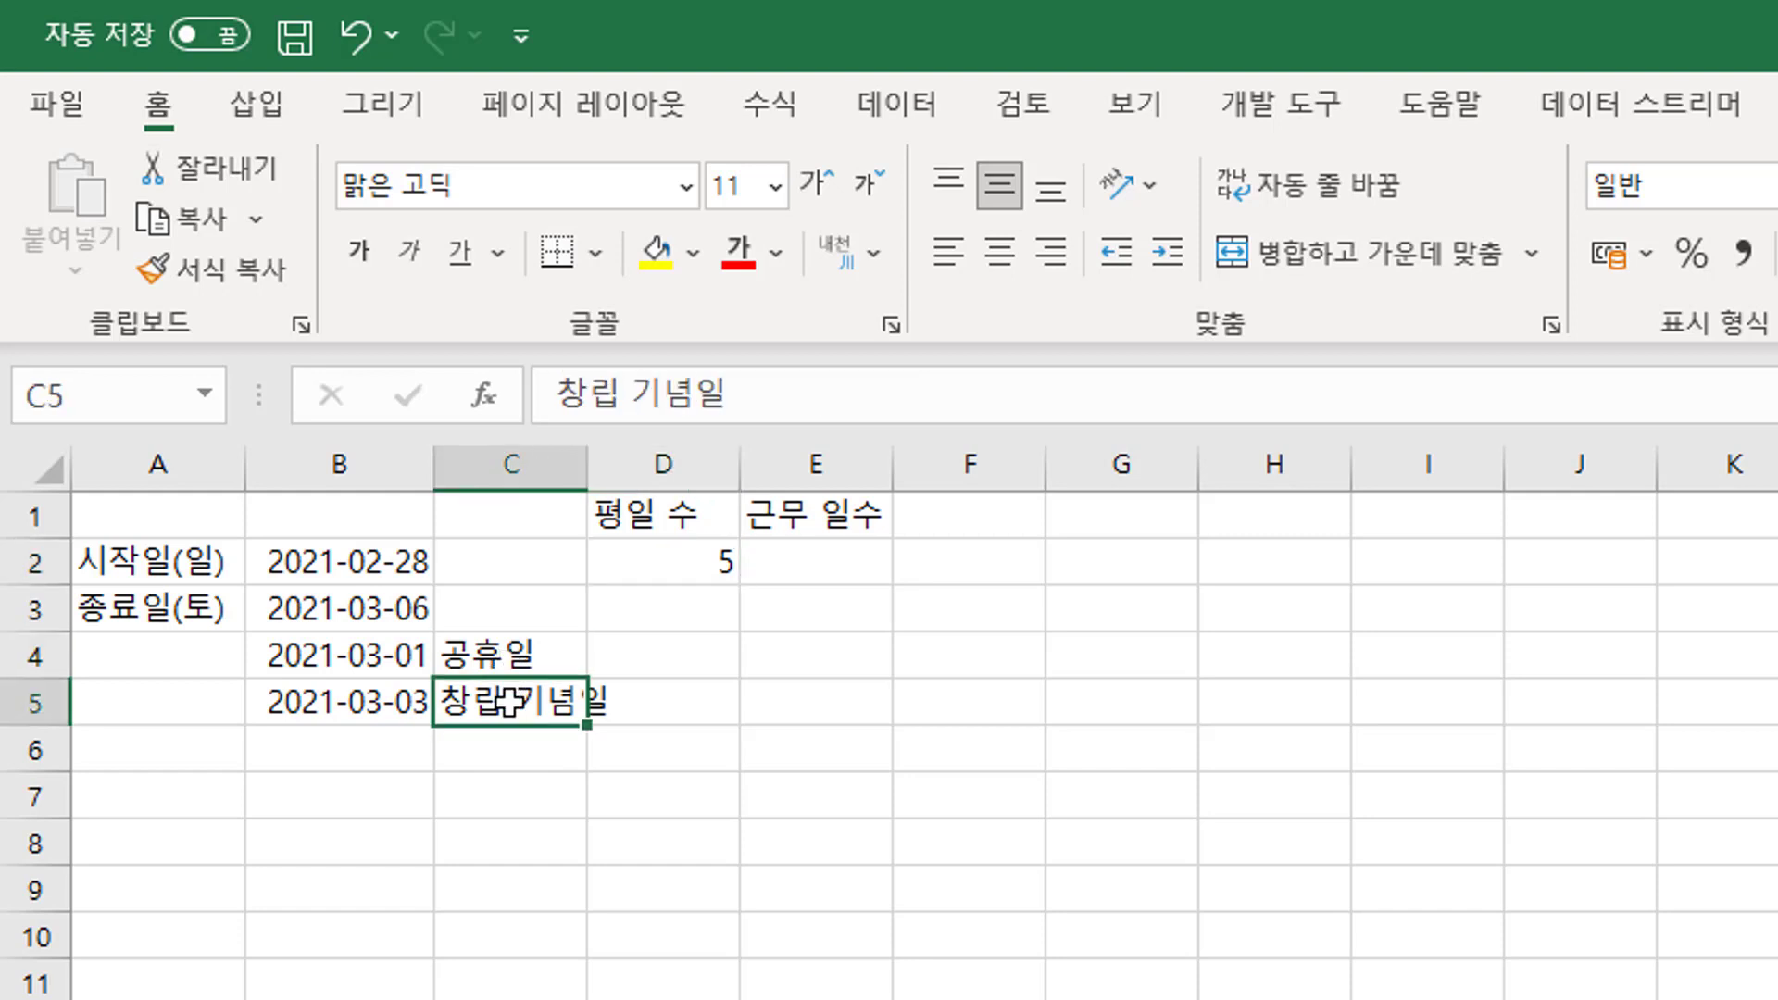
{"action": "left_click", "coordinate": [838, 547]}
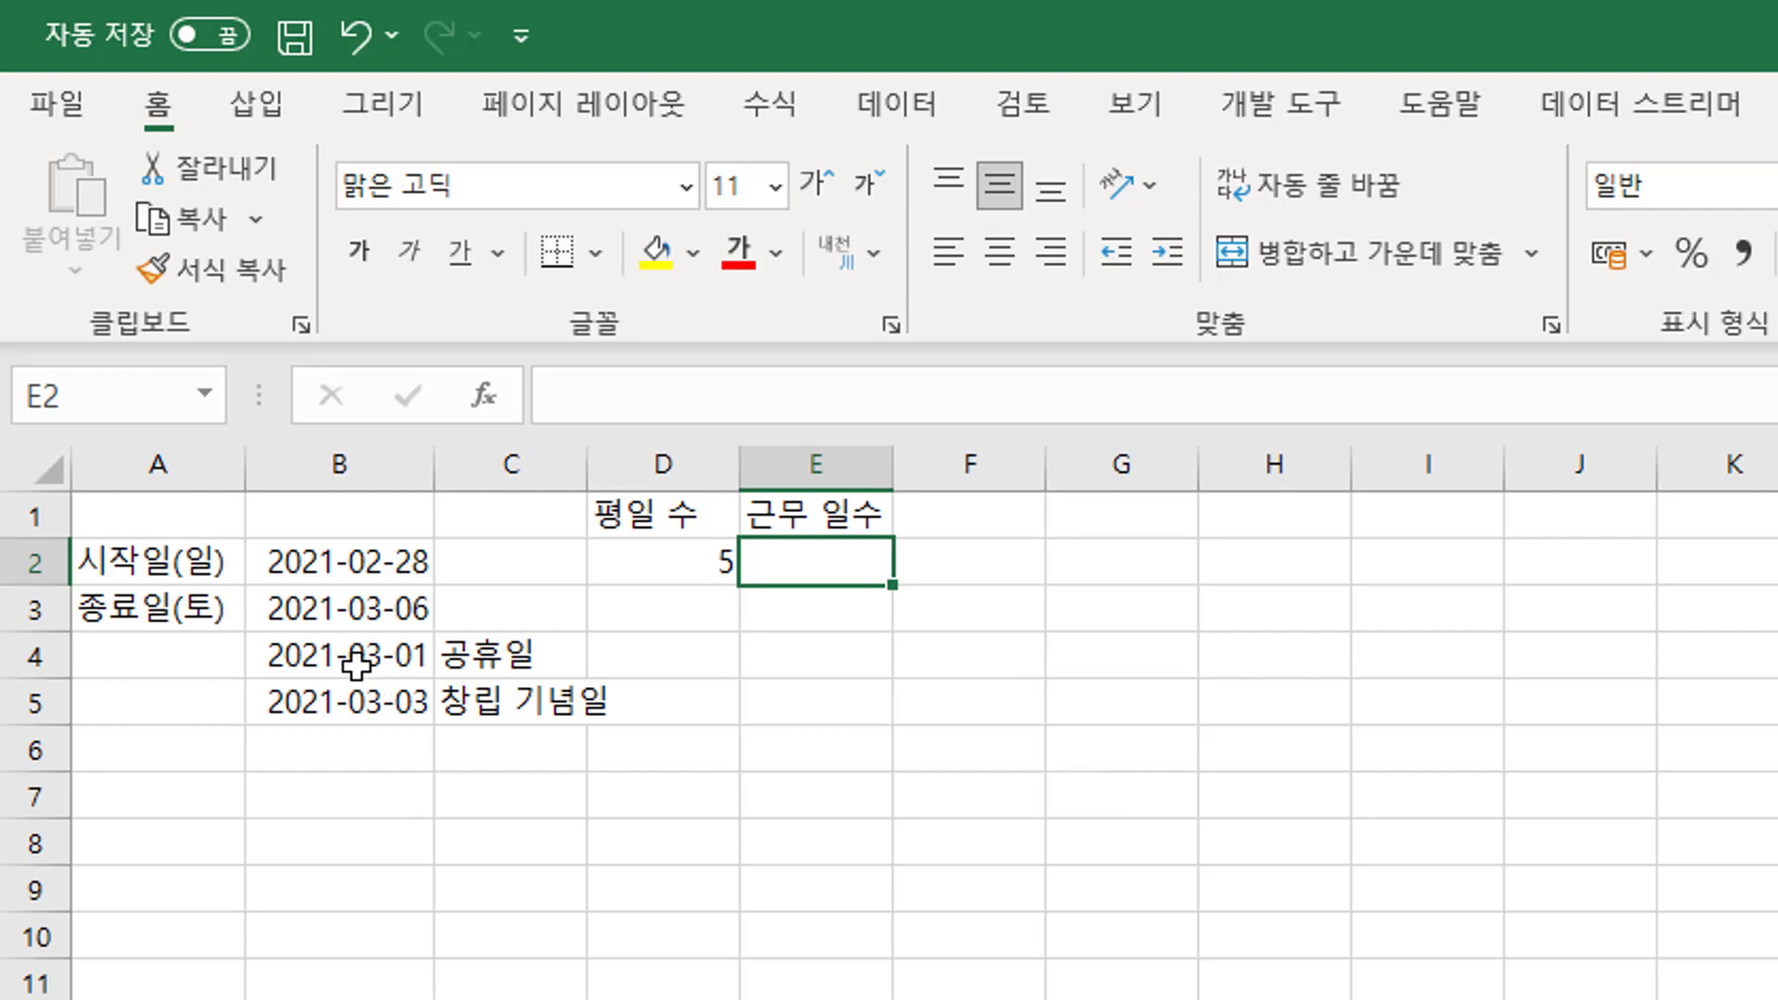
{"action": "left_click_drag", "start_coordinate": [358, 661], "coordinate": [358, 683]}
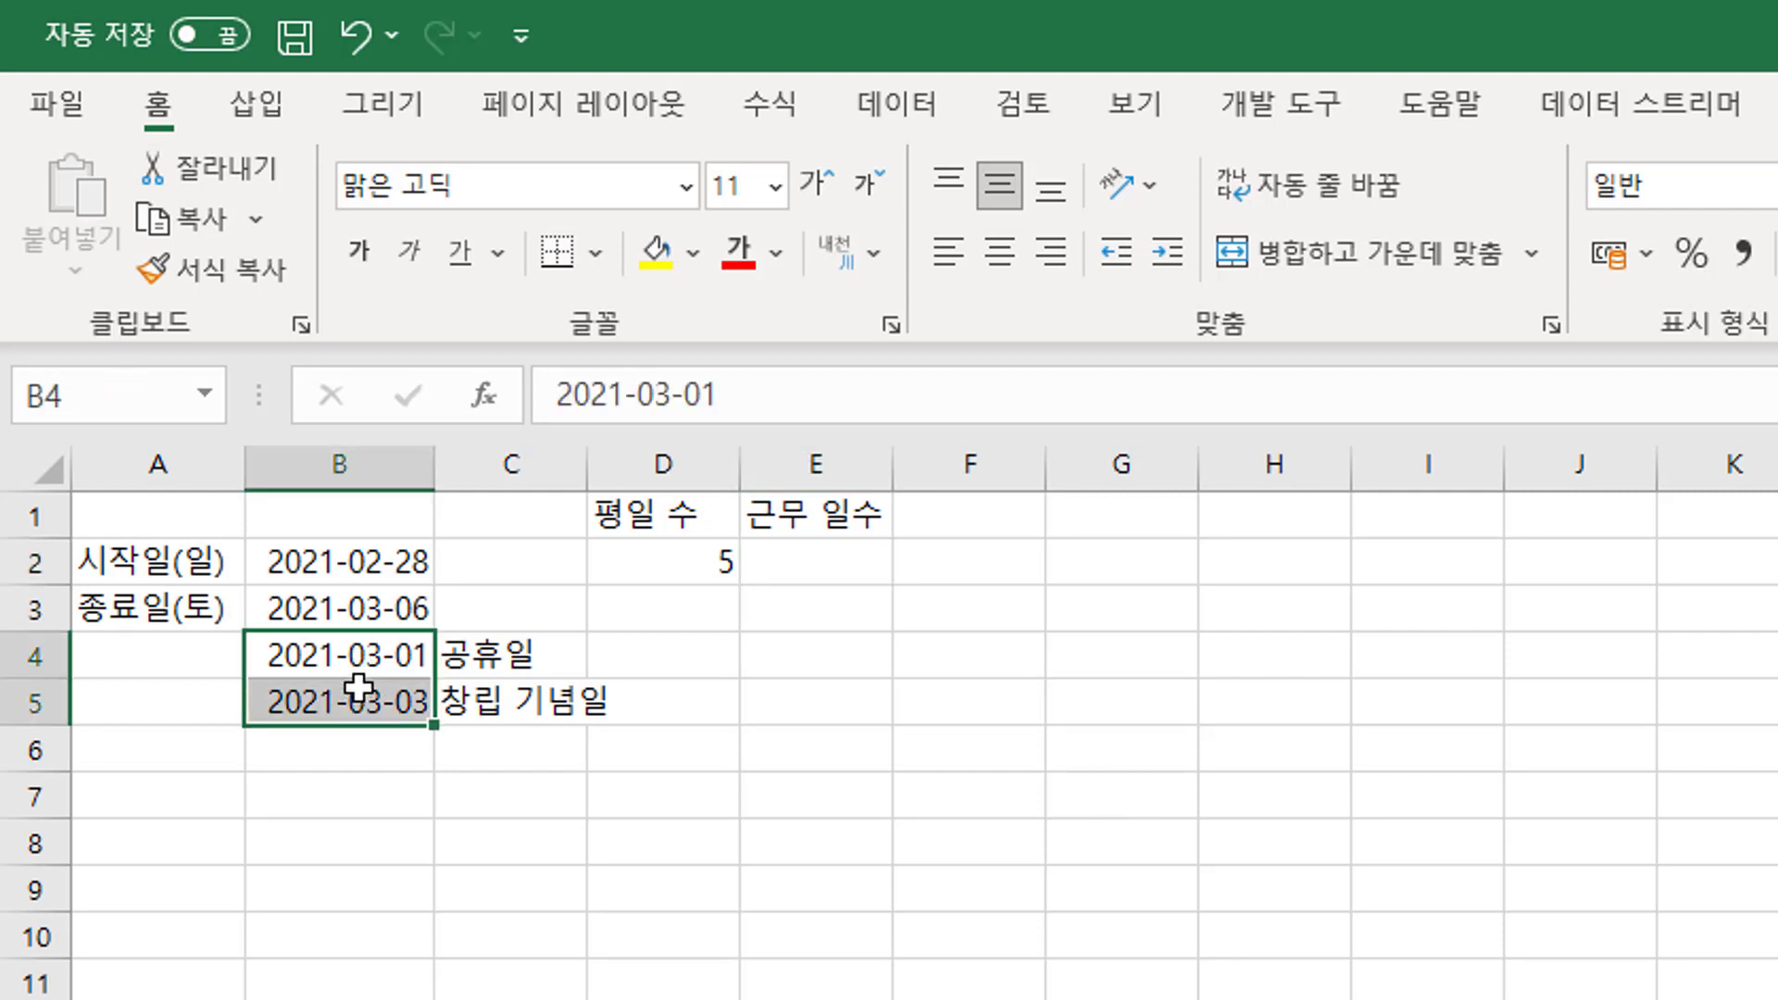
{"action": "left_click", "coordinate": [837, 556]}
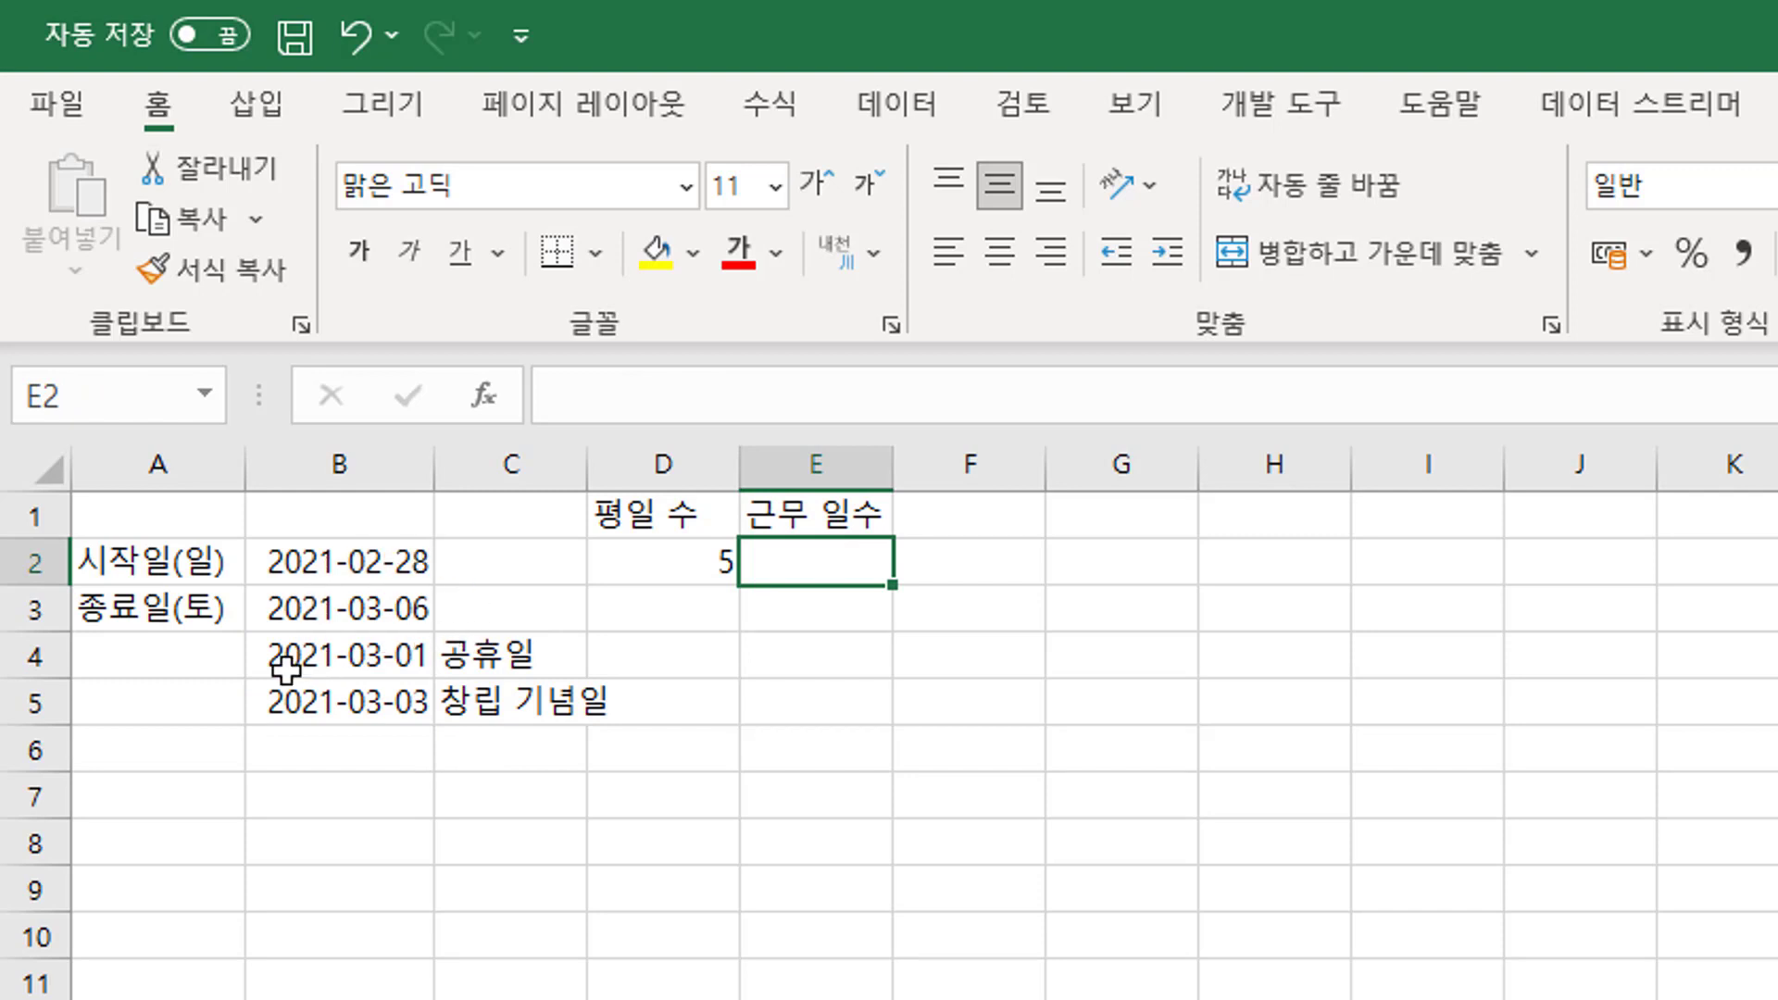
{"action": "left_click_drag", "start_coordinate": [310, 660], "coordinate": [378, 765]}
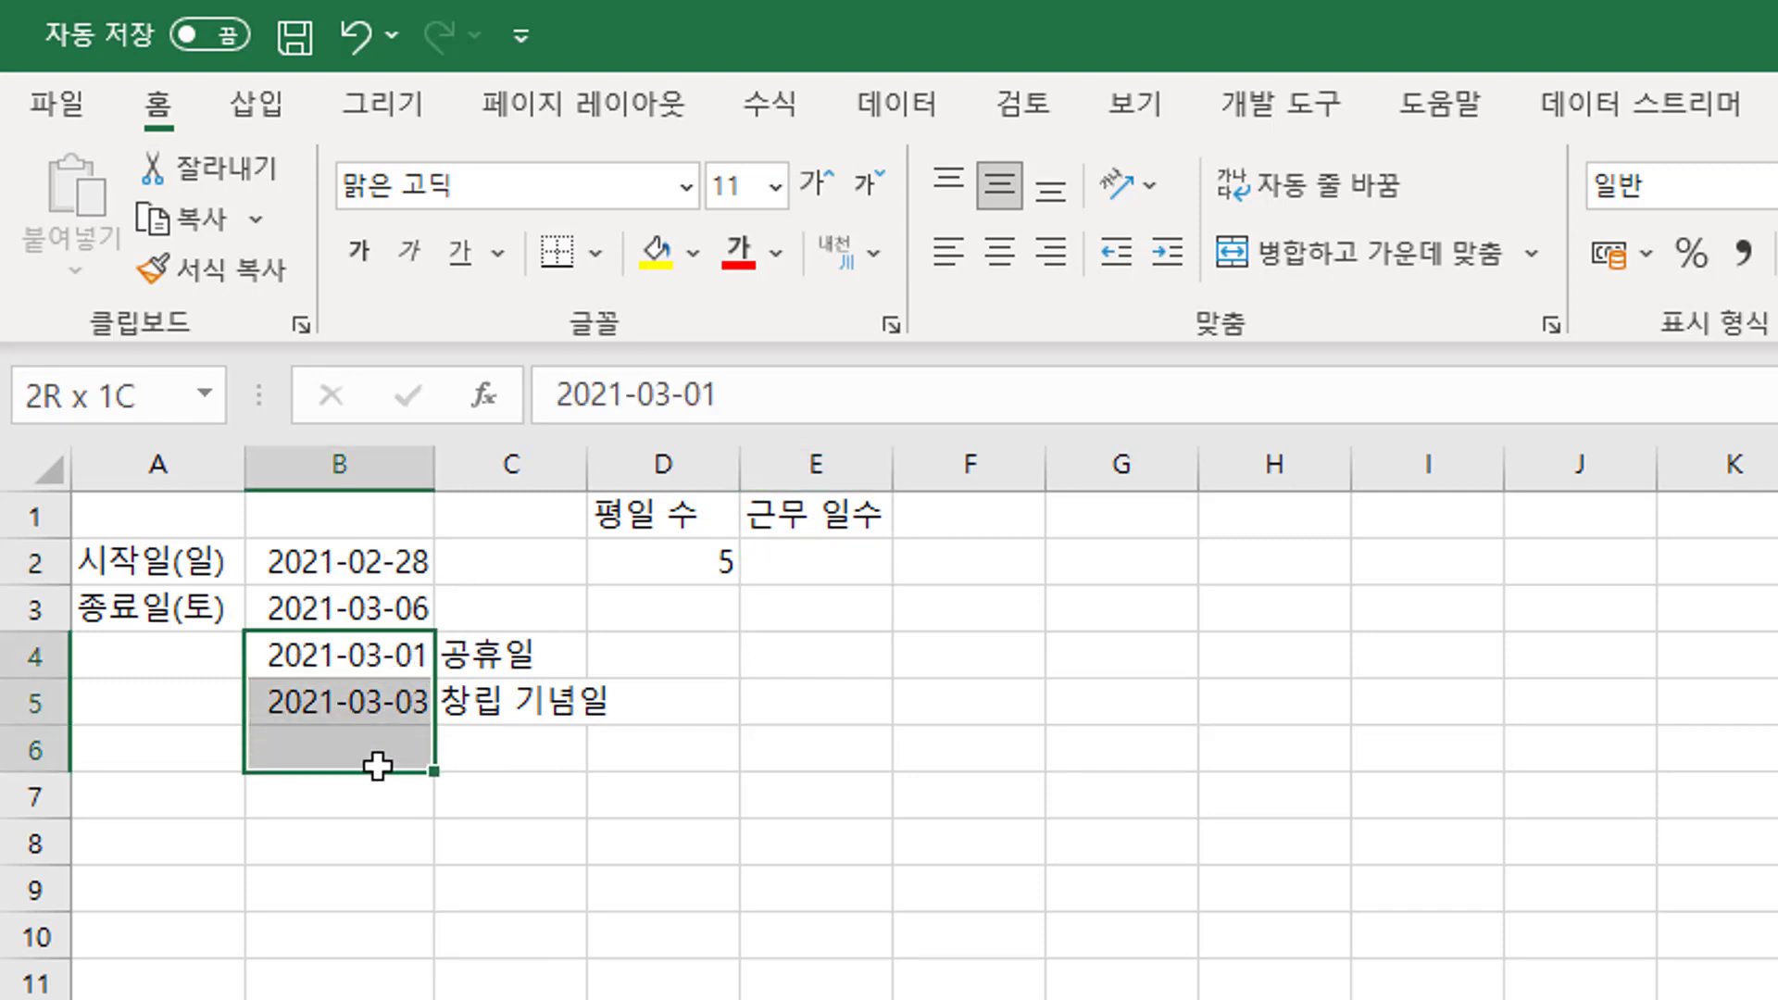
{"action": "left_click_drag", "start_coordinate": [378, 766], "coordinate": [311, 675]}
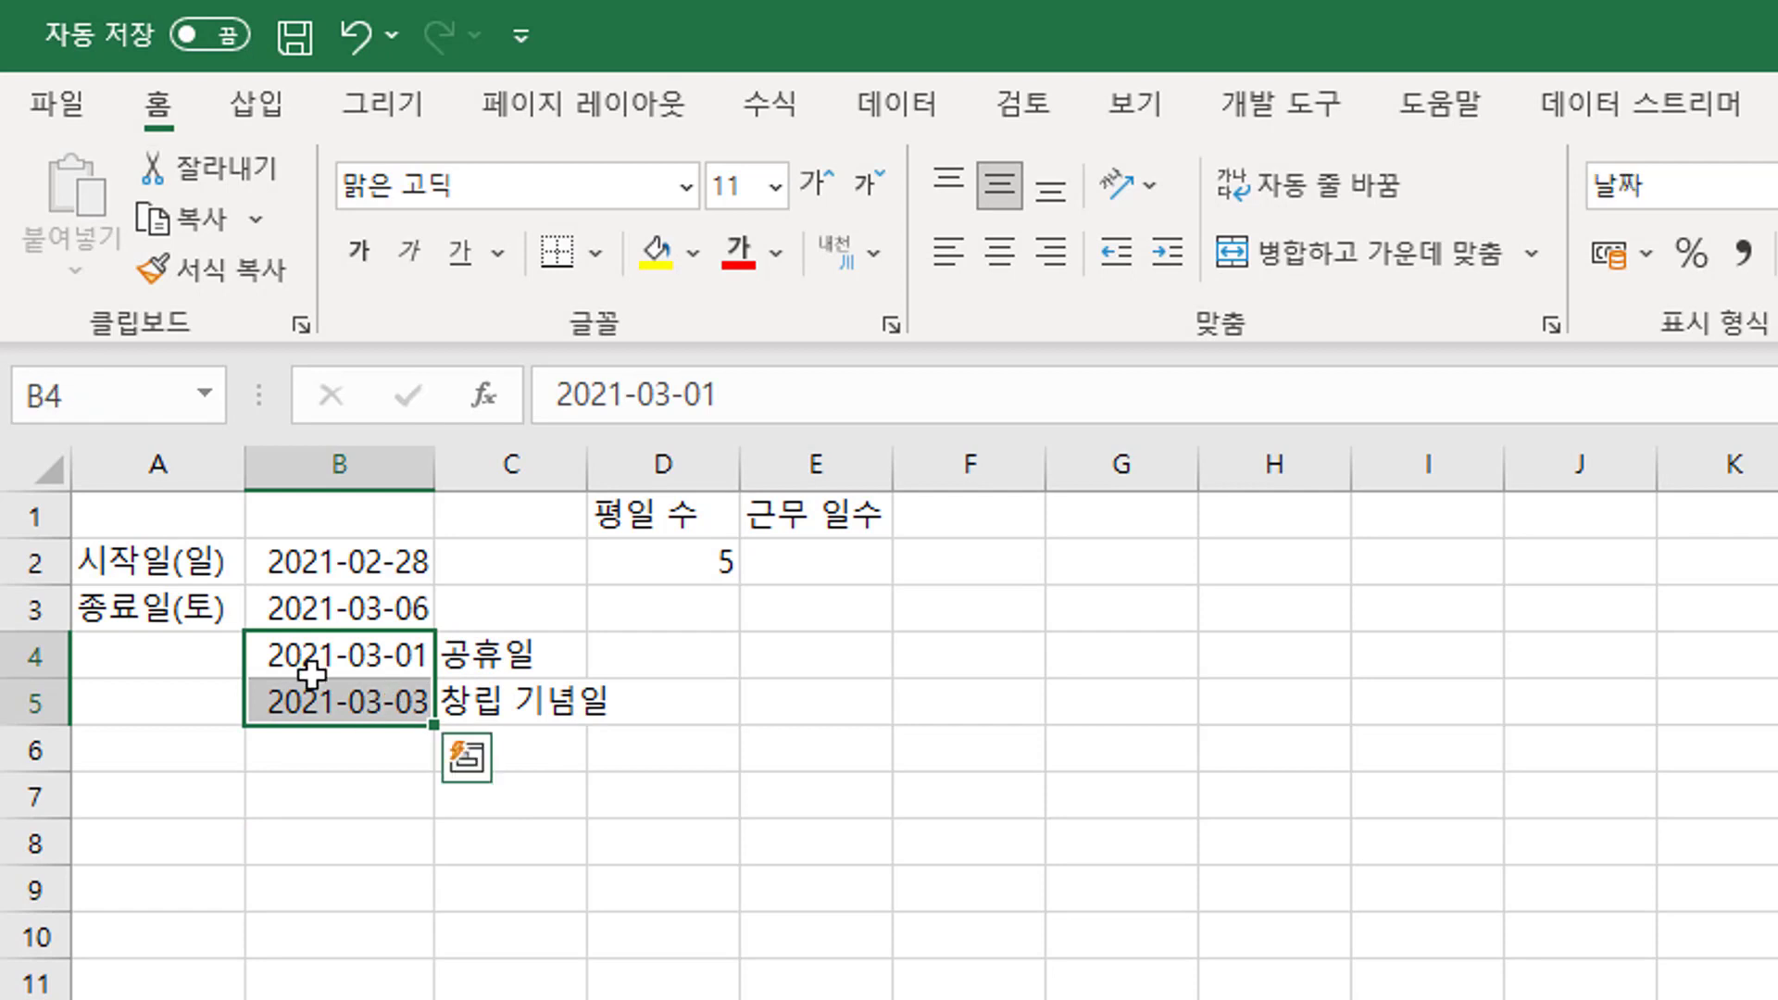
Enter =NETWORKDAYS(B2,B3,B4:B5) in E2, giving 3 working days.
{"action": "left_click", "coordinate": [843, 565]}
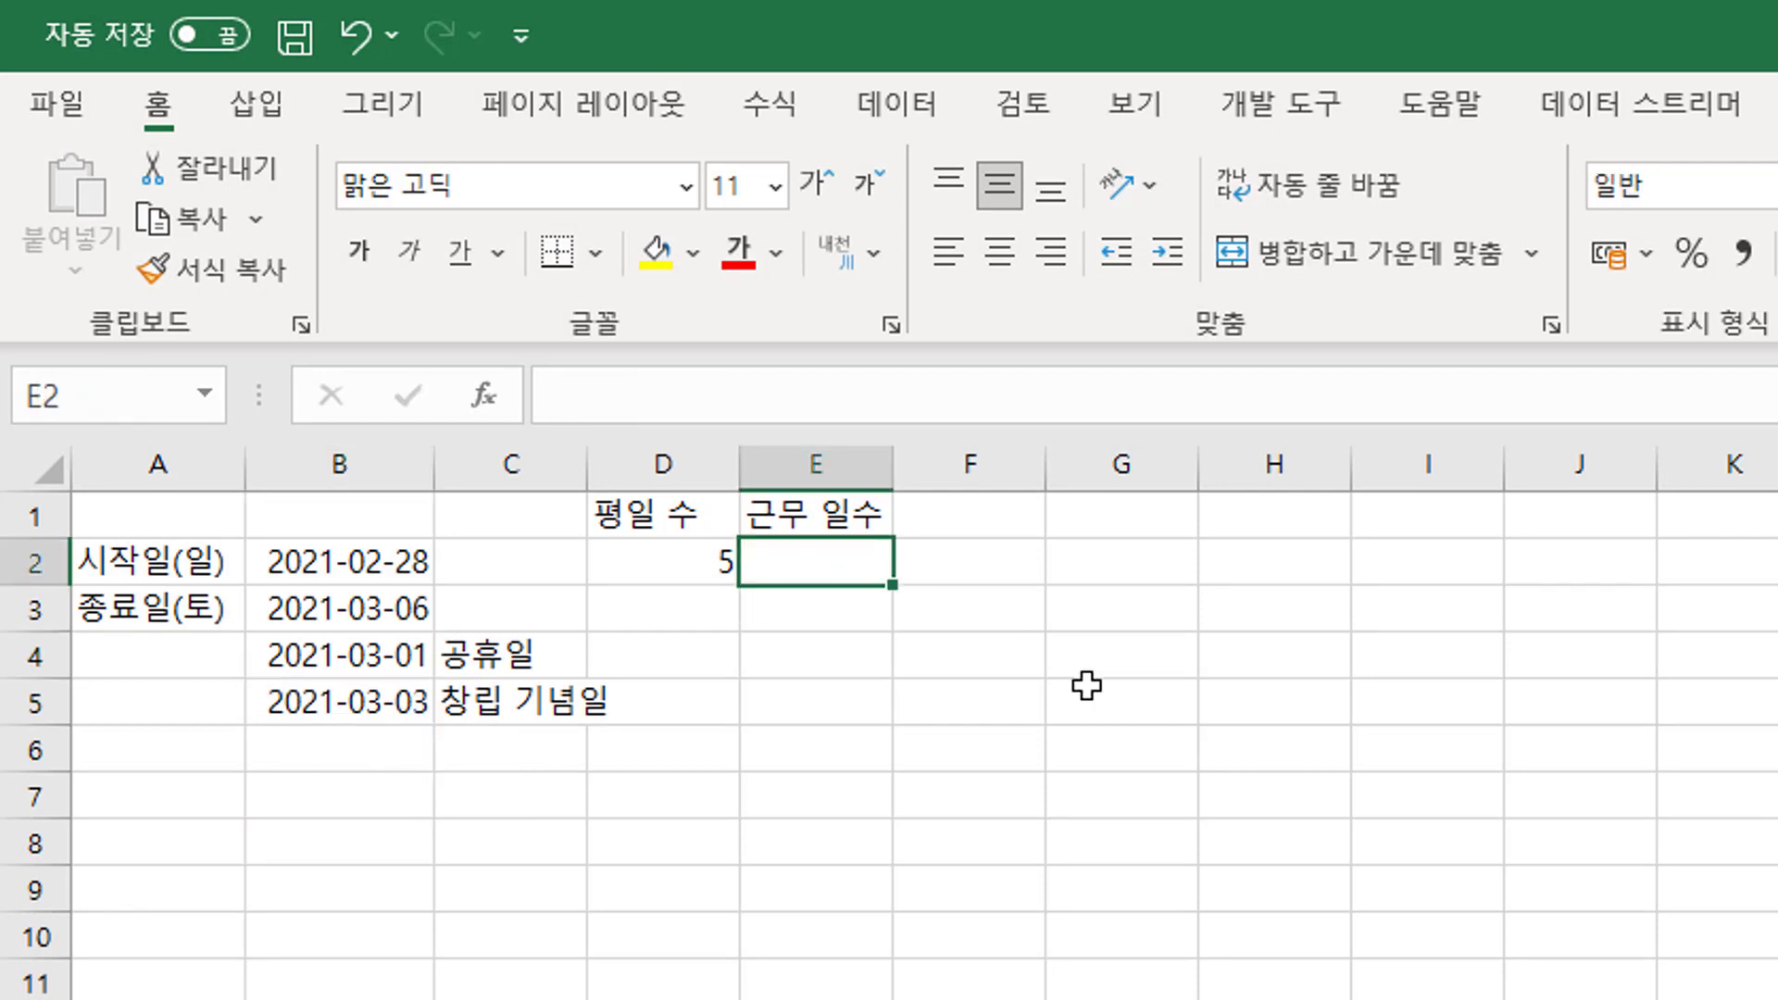
{"action": "type", "text": "=ㅜㄷㅅ"}
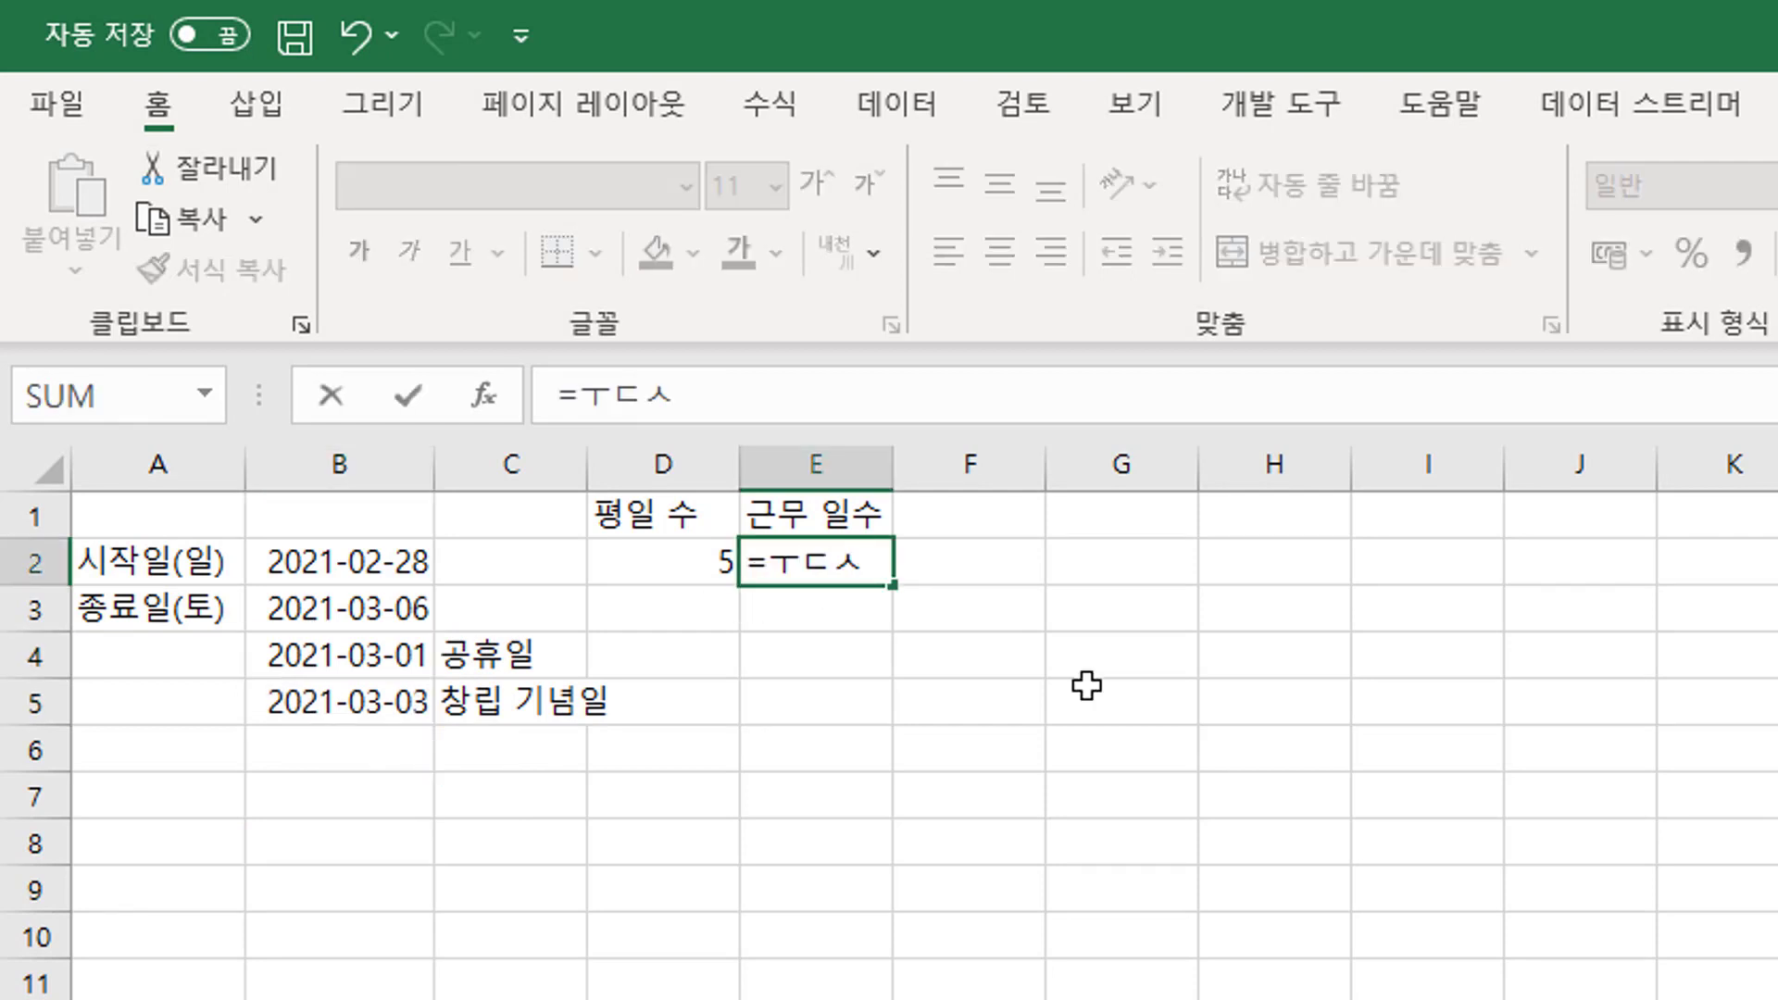
{"action": "key", "text": "BackSpace"}
{"action": "key", "text": "BackSpace"}
{"action": "key", "text": "BackSpace"}
{"action": "type", "text": "net"}
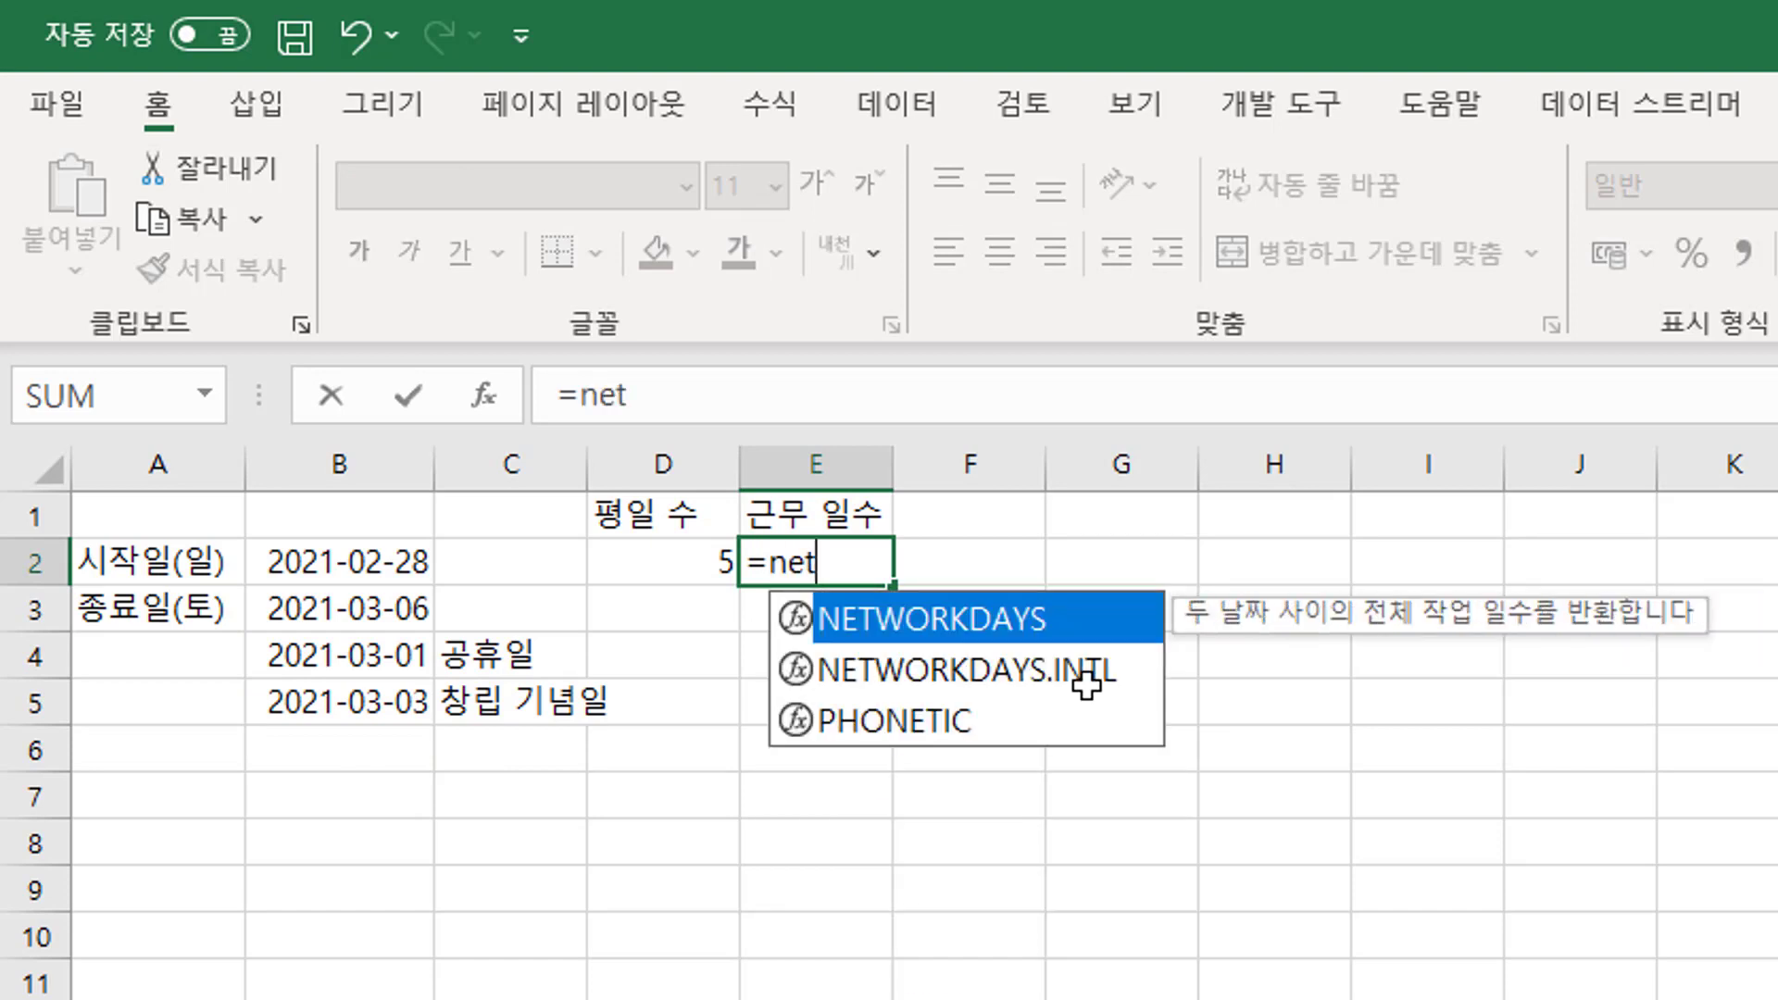
{"action": "key", "text": "Tab"}
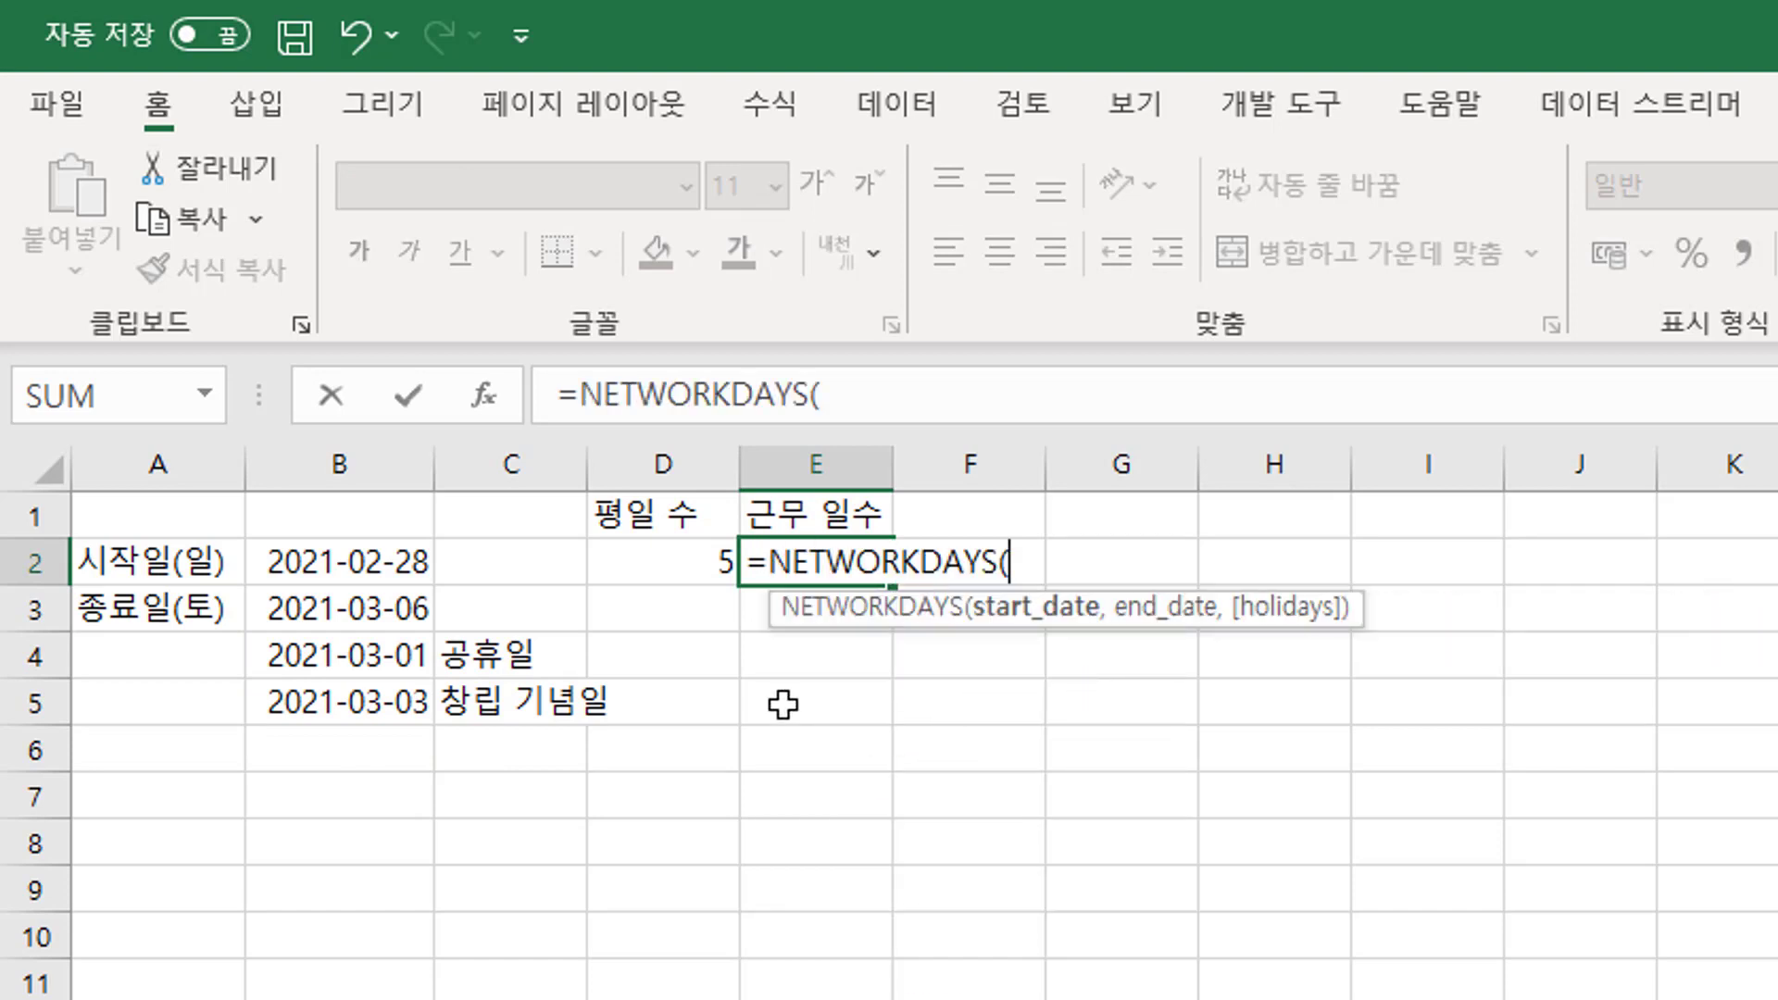
{"action": "left_click", "coordinate": [380, 573]}
{"action": "type", "text": ","}
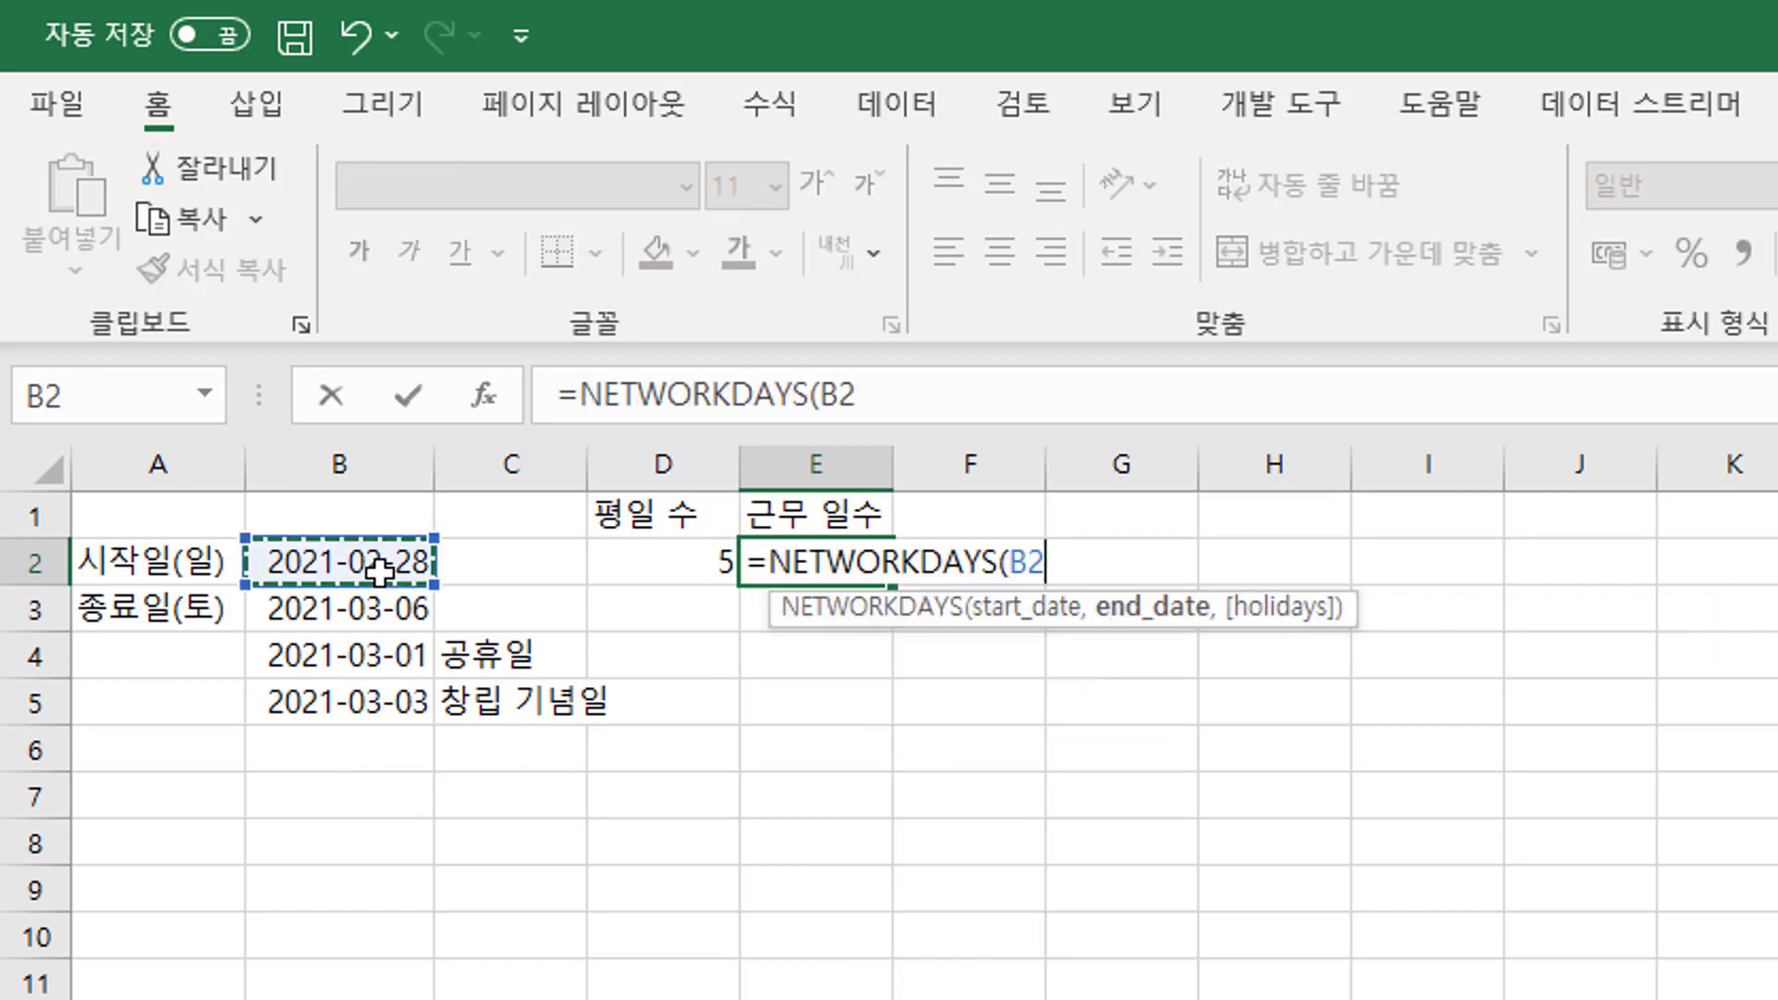
{"action": "left_click", "coordinate": [394, 608]}
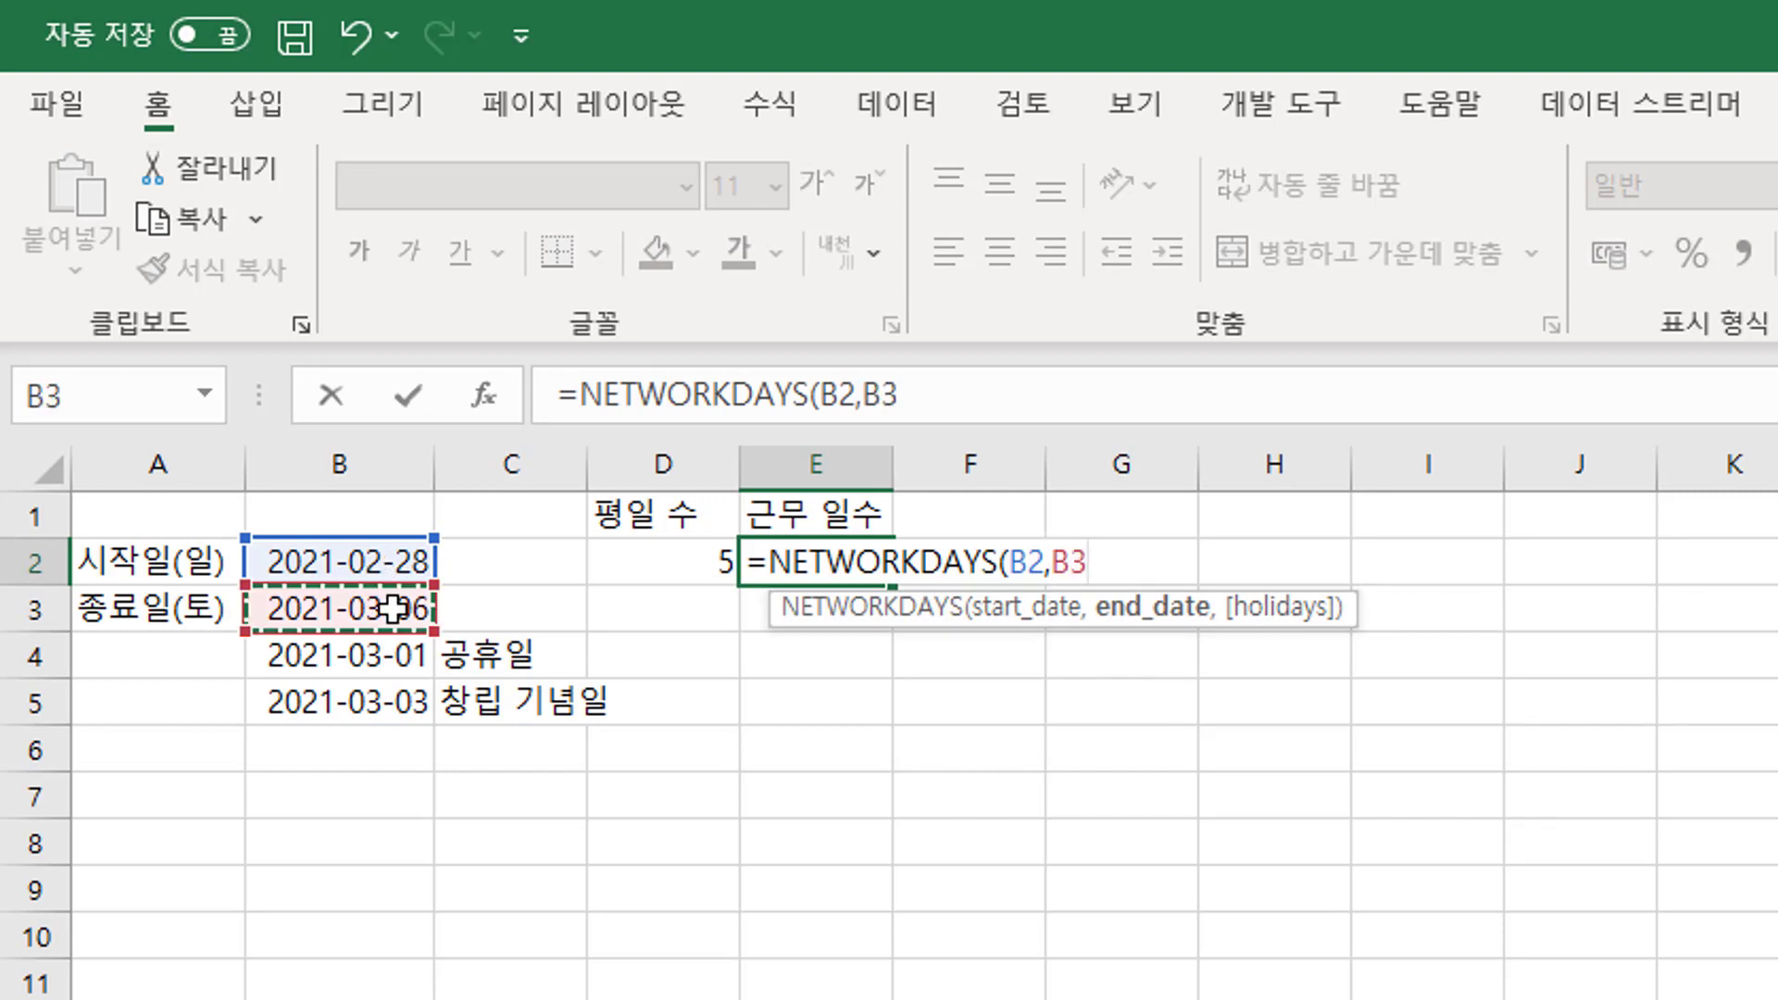
{"action": "type", "text": ","}
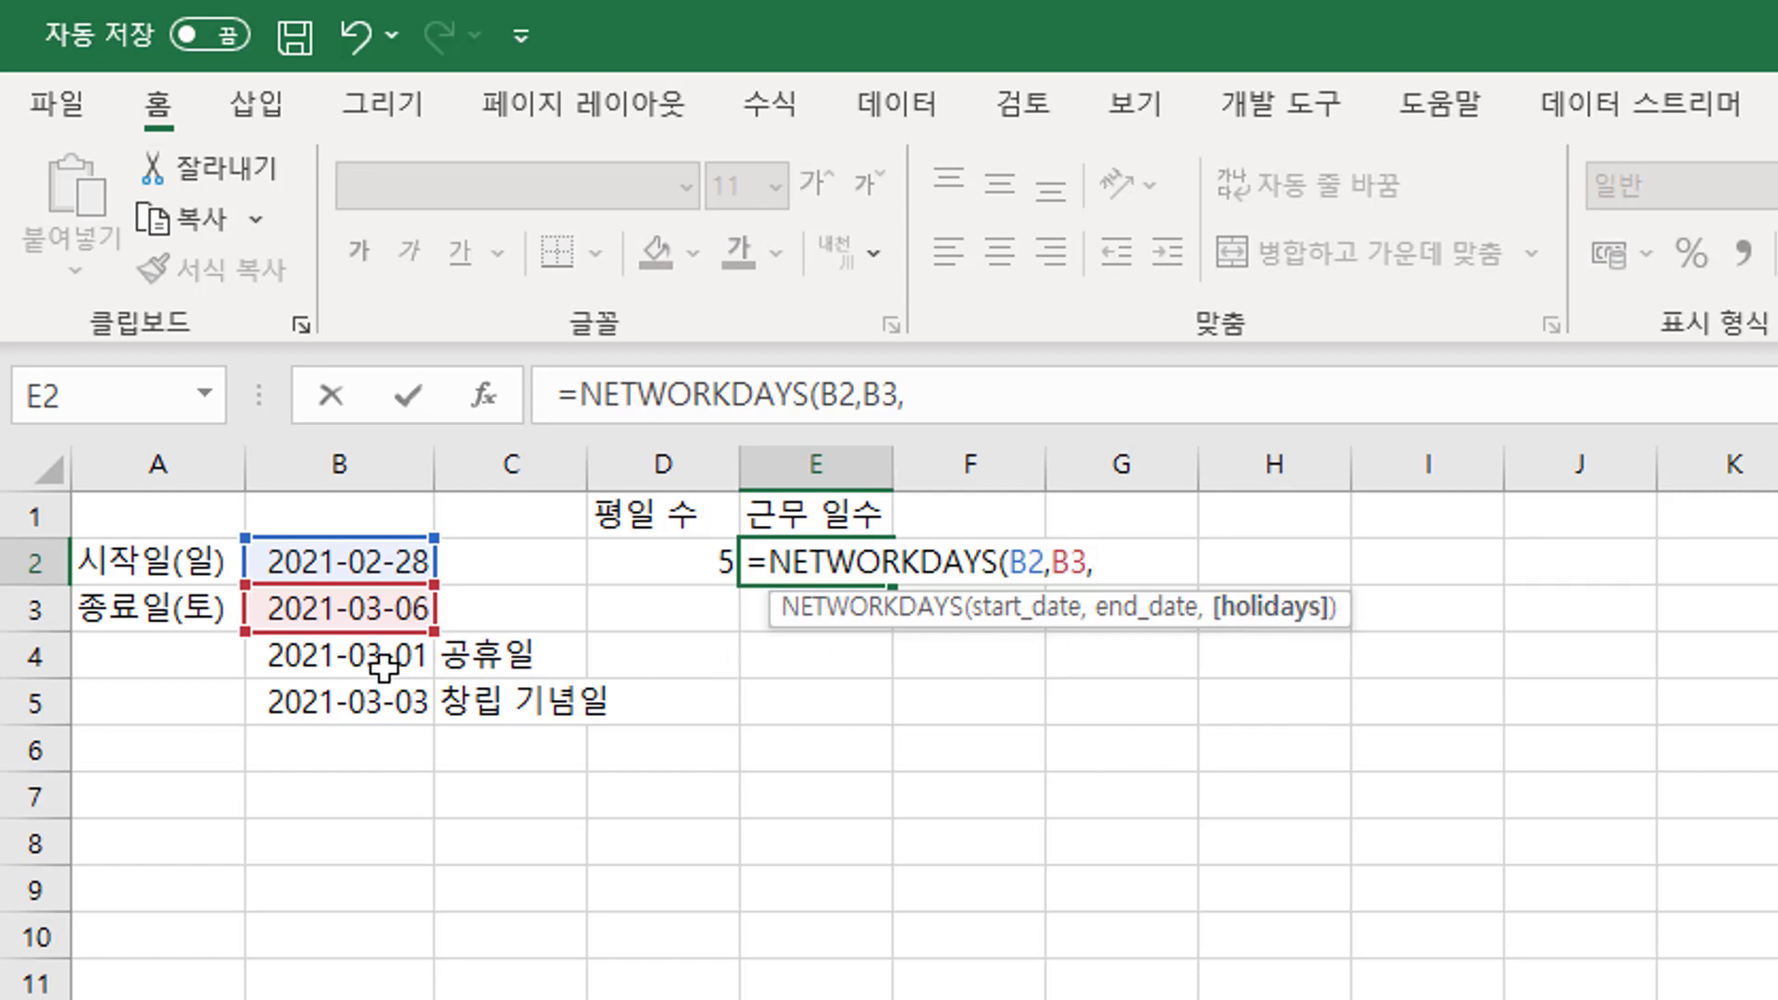
{"action": "left_click_drag", "start_coordinate": [384, 667], "coordinate": [384, 709]}
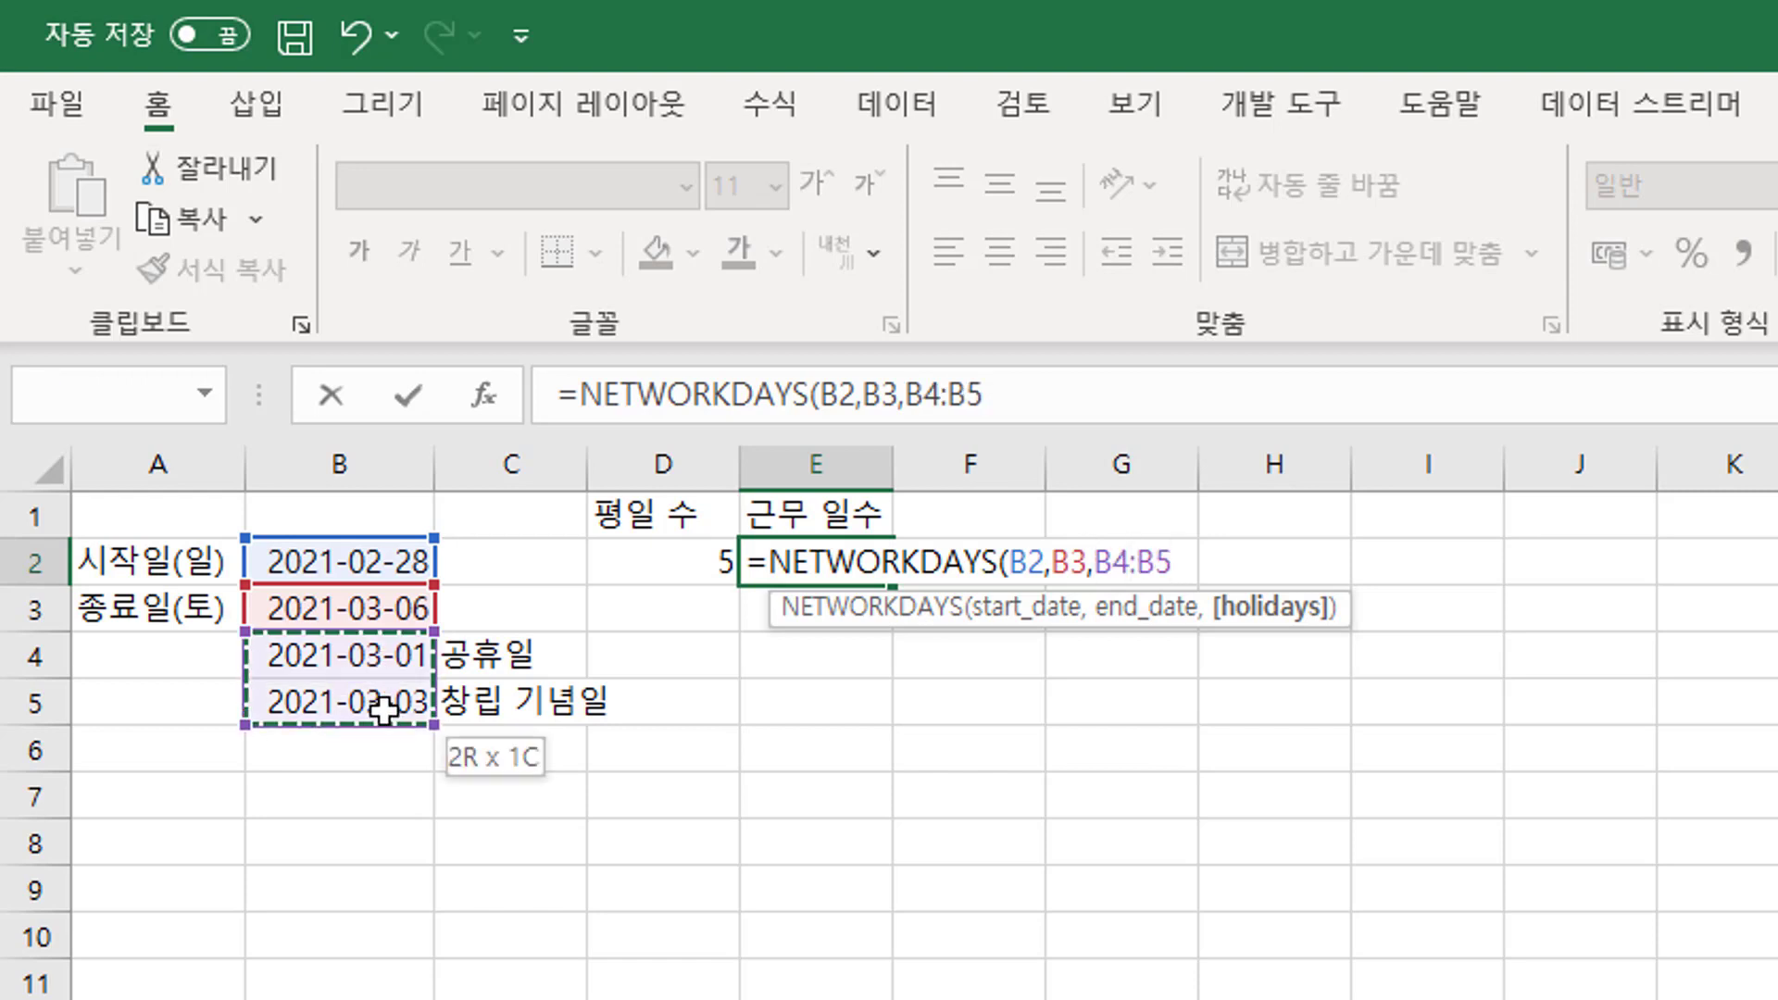
{"action": "key", "text": "Return"}
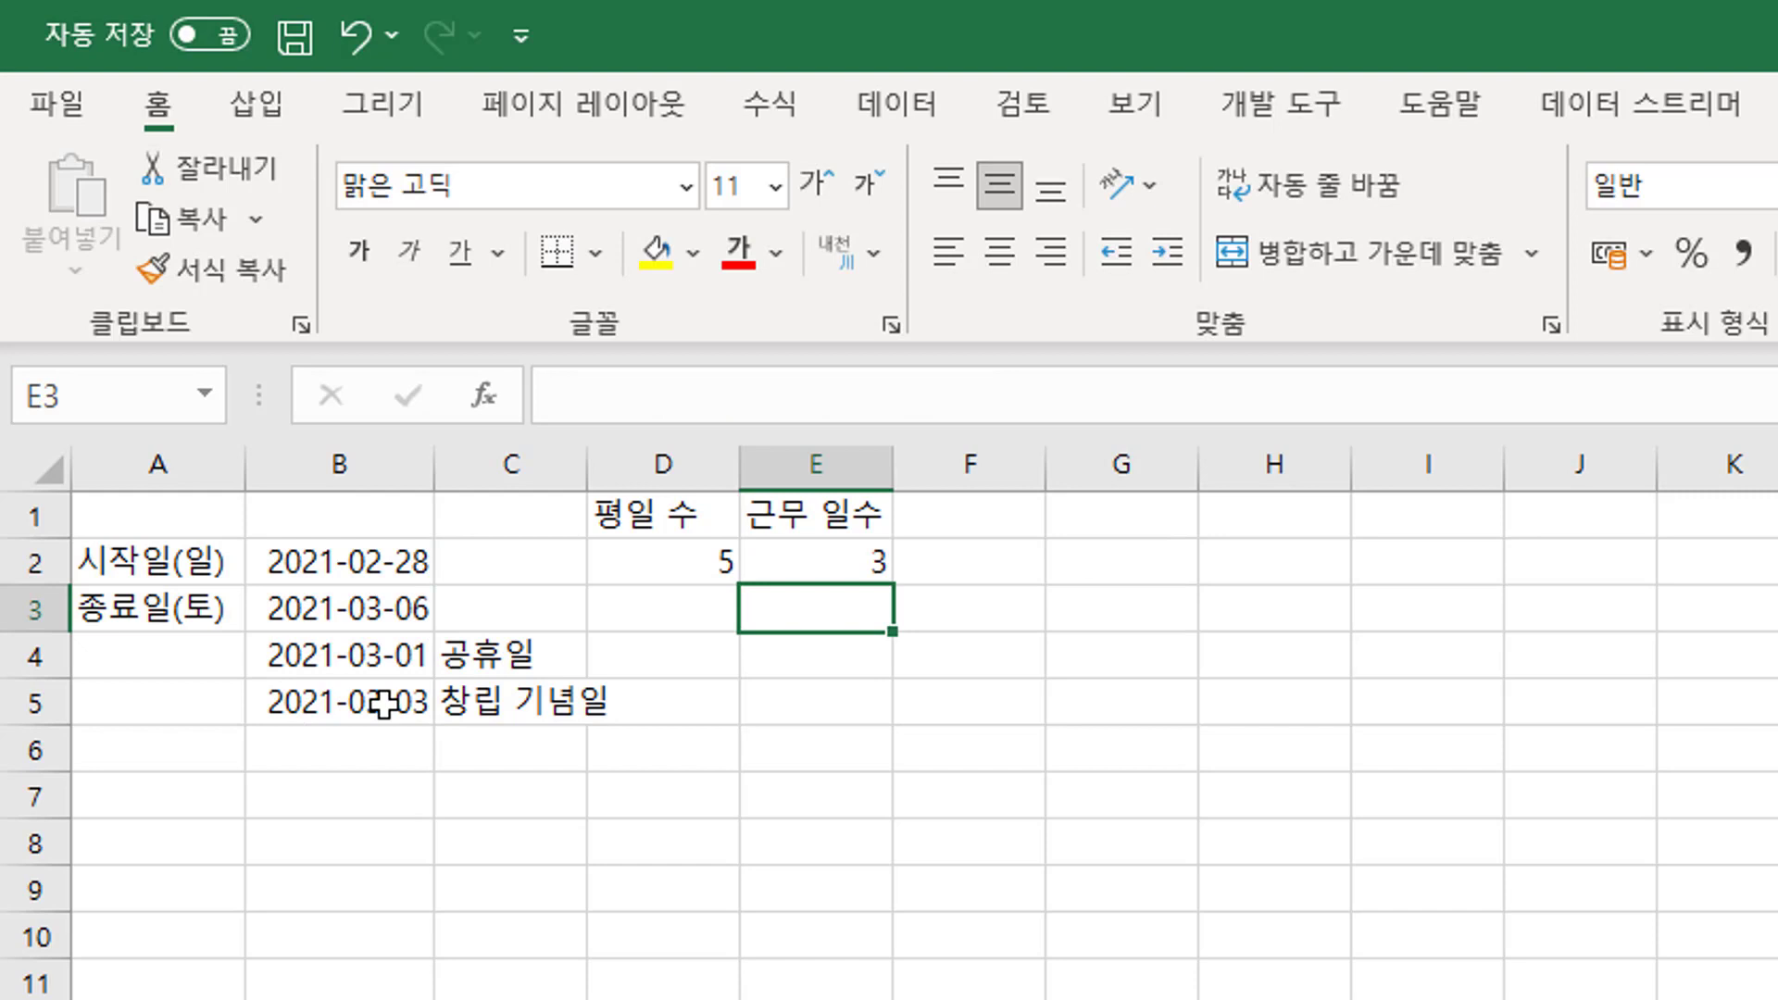
{"action": "left_click", "coordinate": [837, 559]}
{"action": "double_click", "coordinate": [845, 563]}
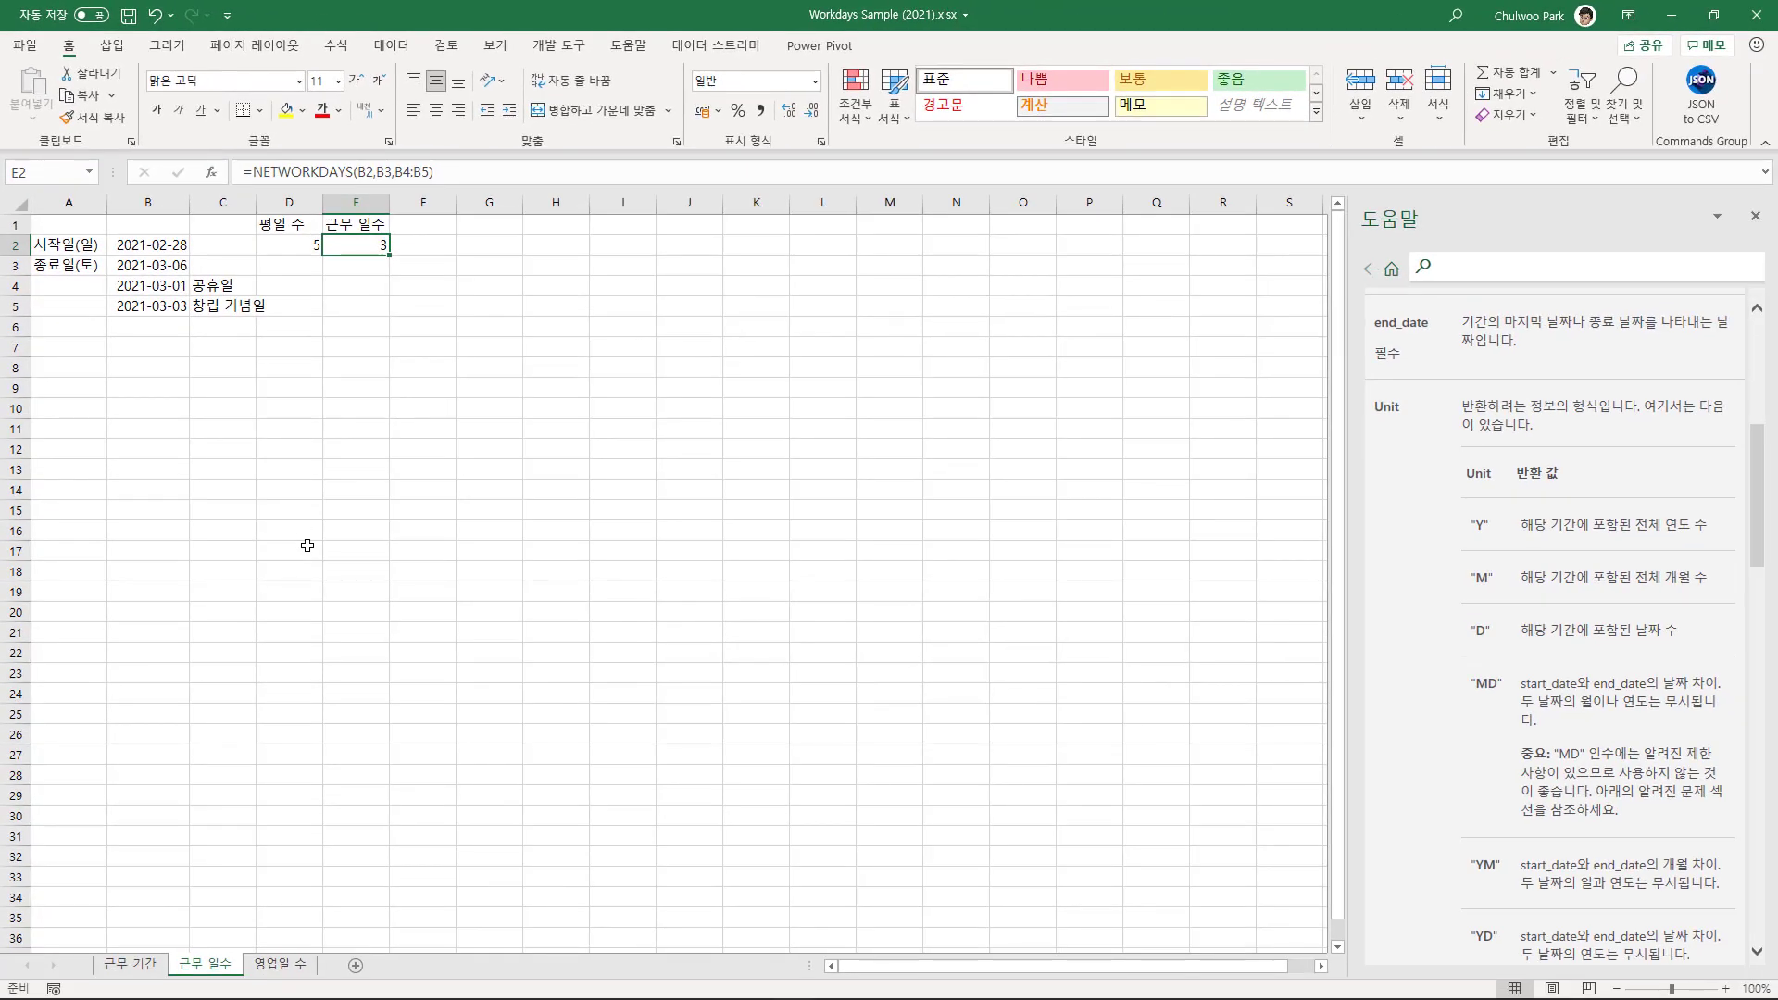
{"action": "left_click", "coordinate": [129, 966]}
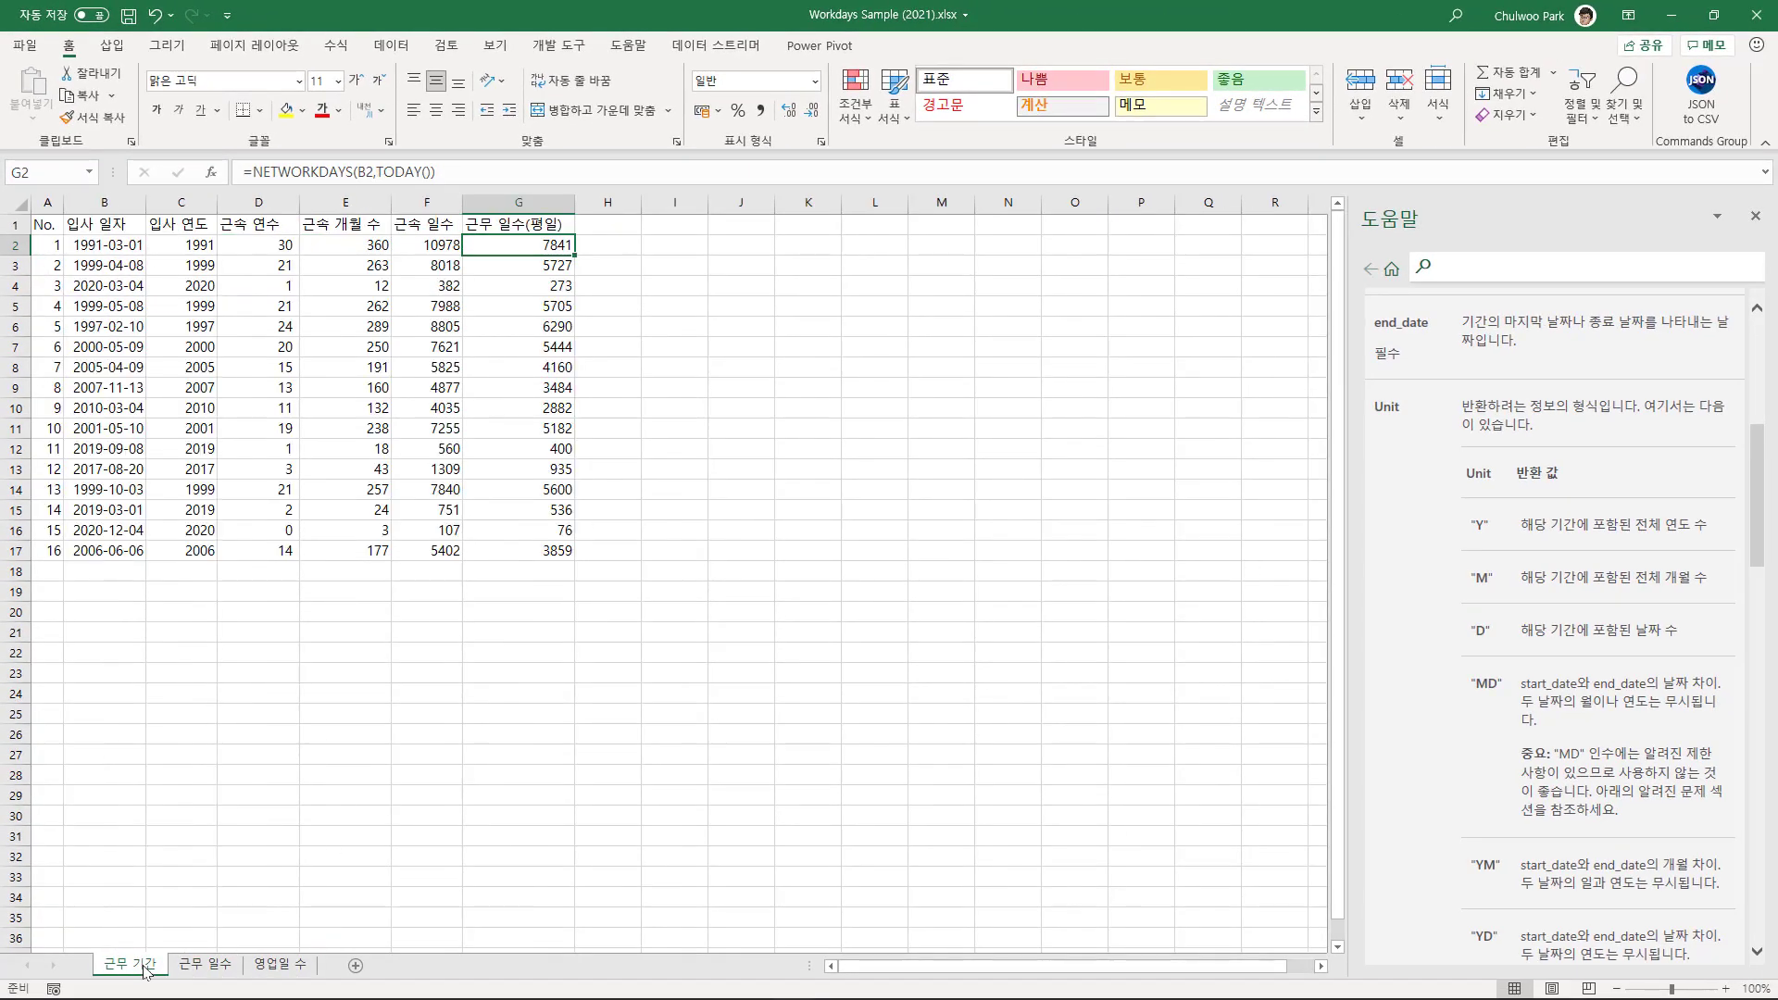
{"action": "key", "text": "shift+Down"}
{"action": "key", "text": "shift+Down"}
{"action": "key", "text": "shift+Down"}
{"action": "key", "text": "shift+Down"}
{"action": "key", "text": "shift+Down"}
{"action": "key", "text": "shift+Down"}
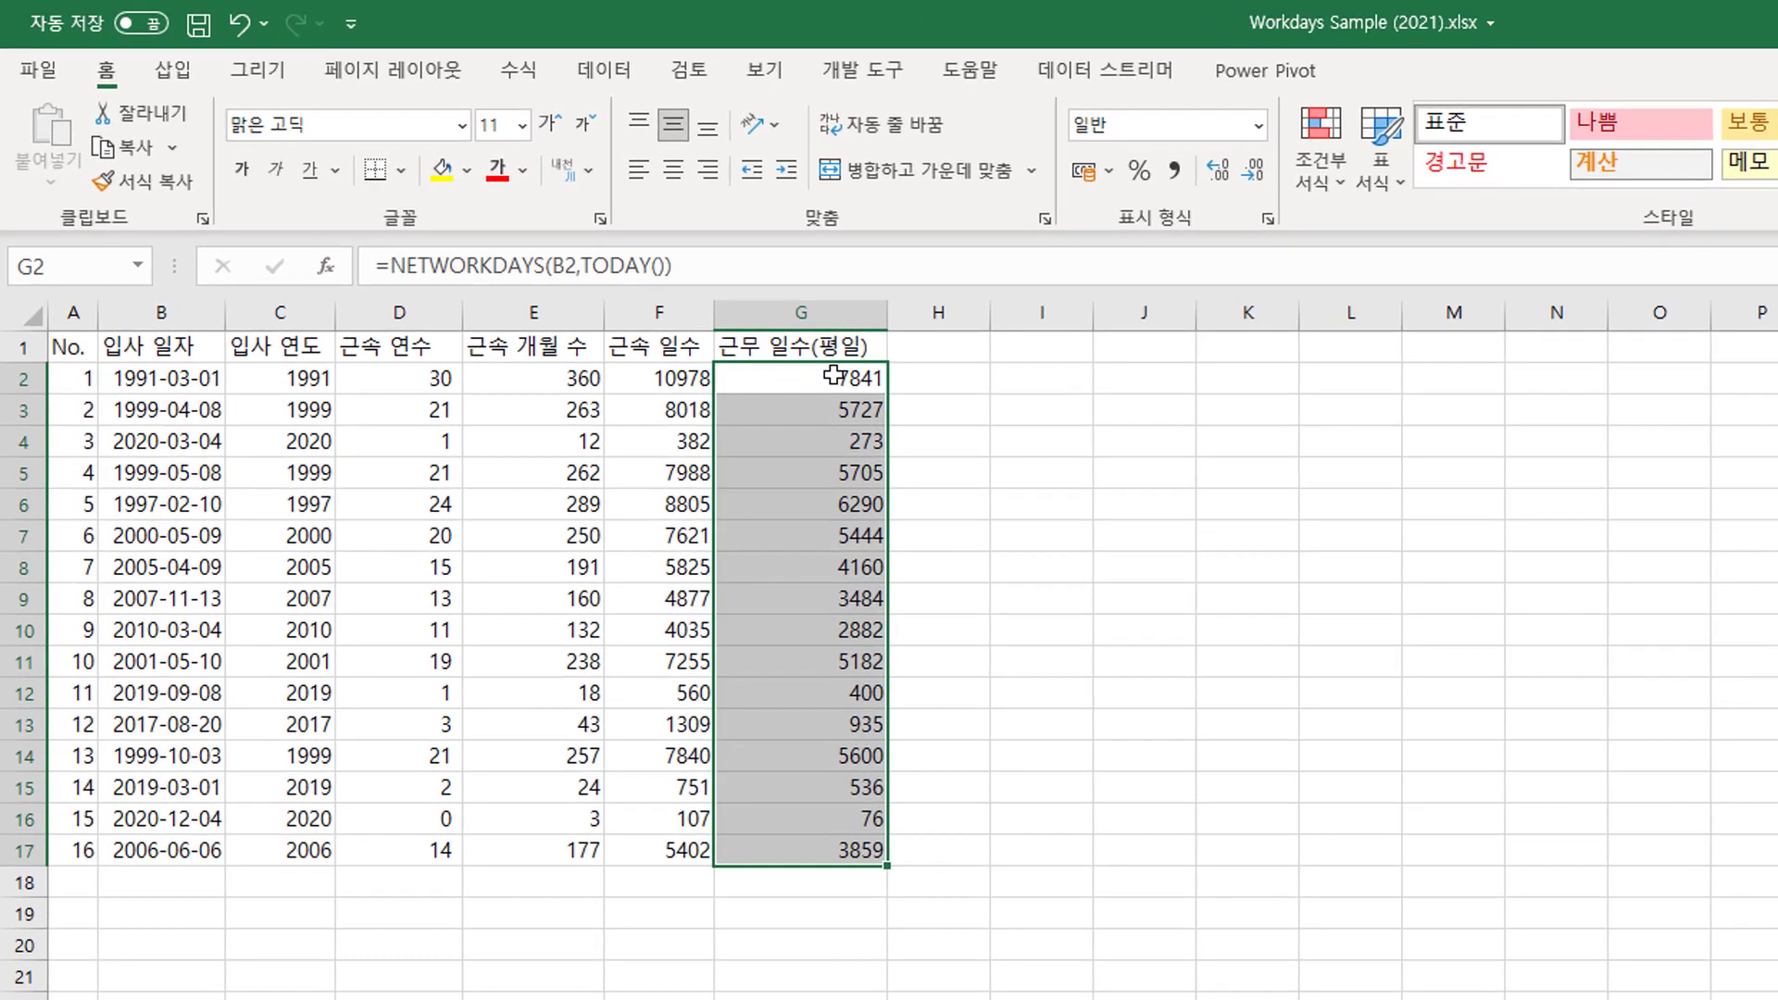
{"action": "left_click", "coordinate": [834, 376]}
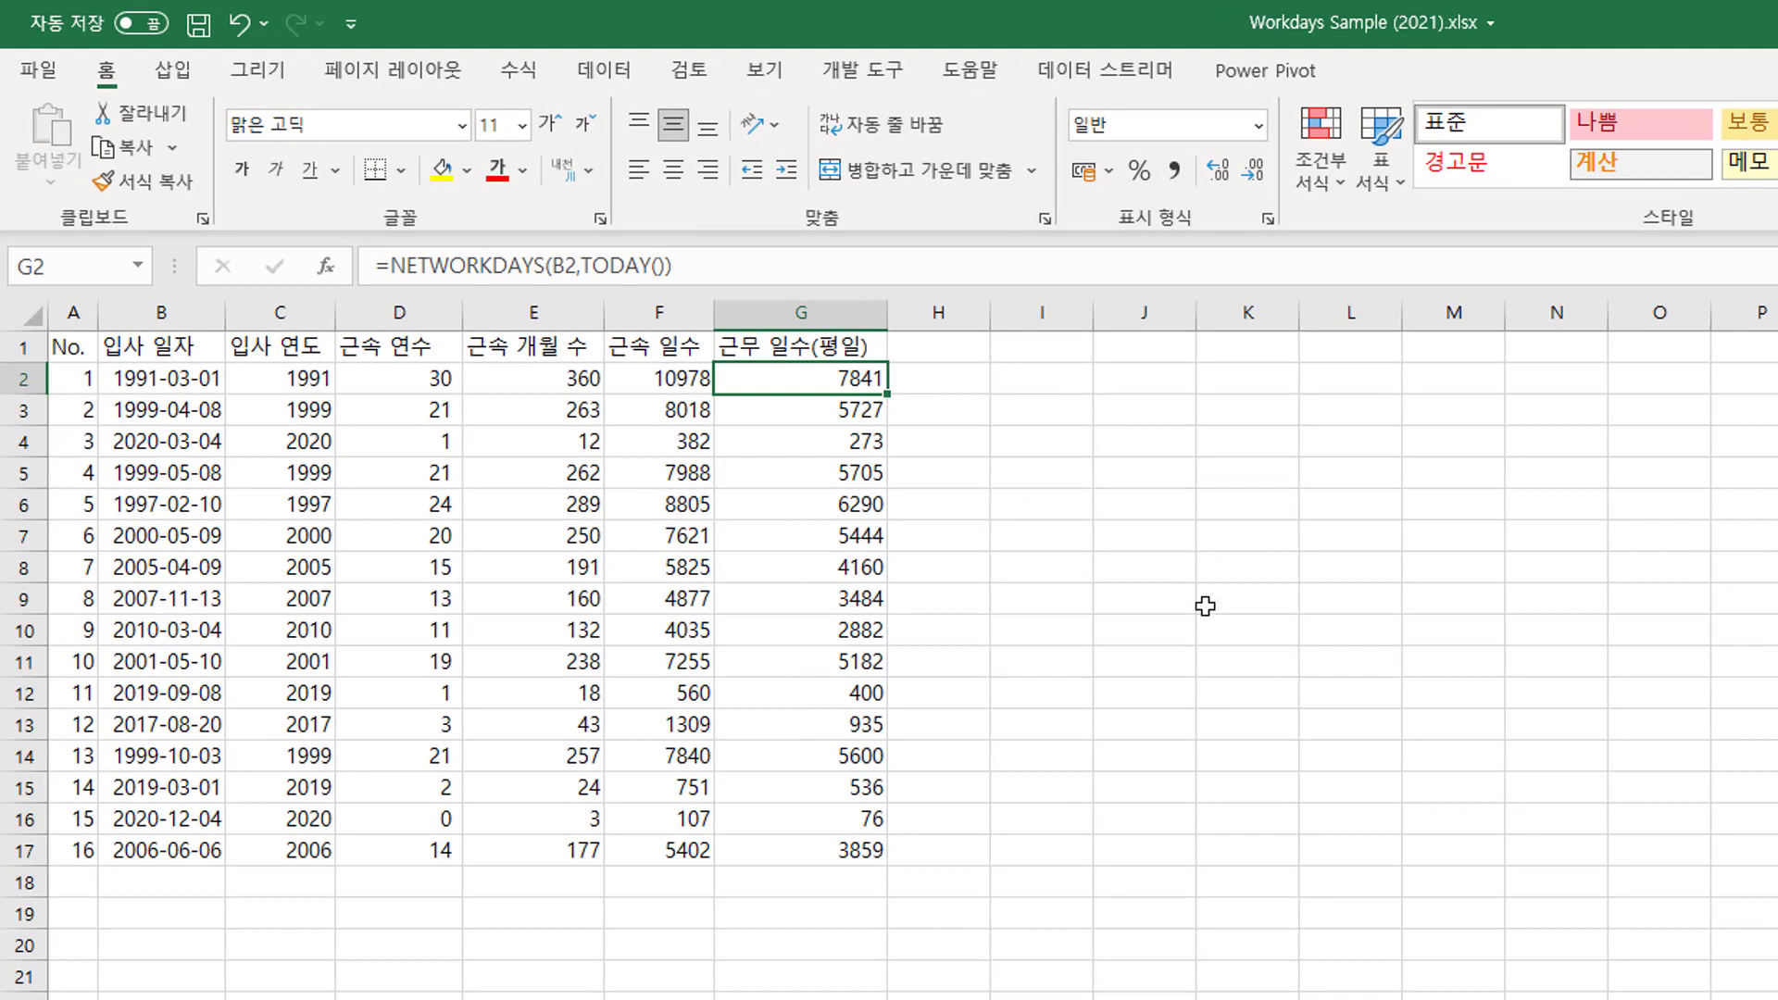
{"action": "left_click", "coordinate": [1063, 391]}
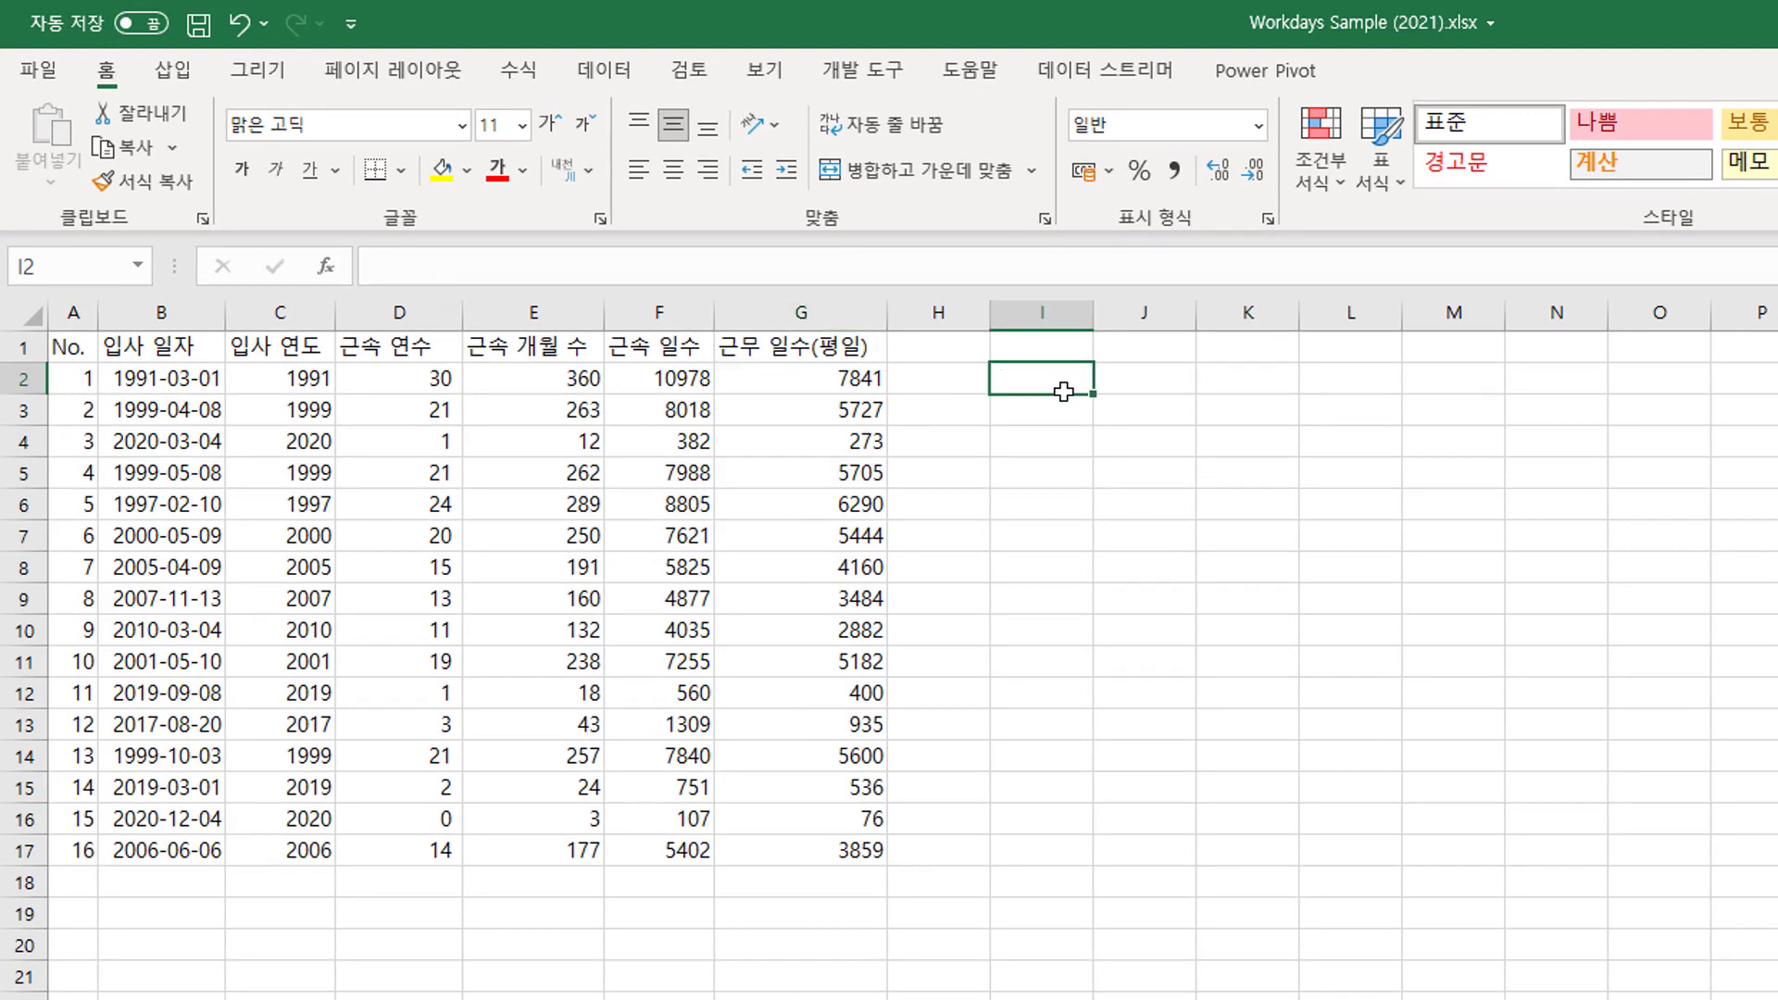
{"action": "left_click", "coordinate": [1028, 504]}
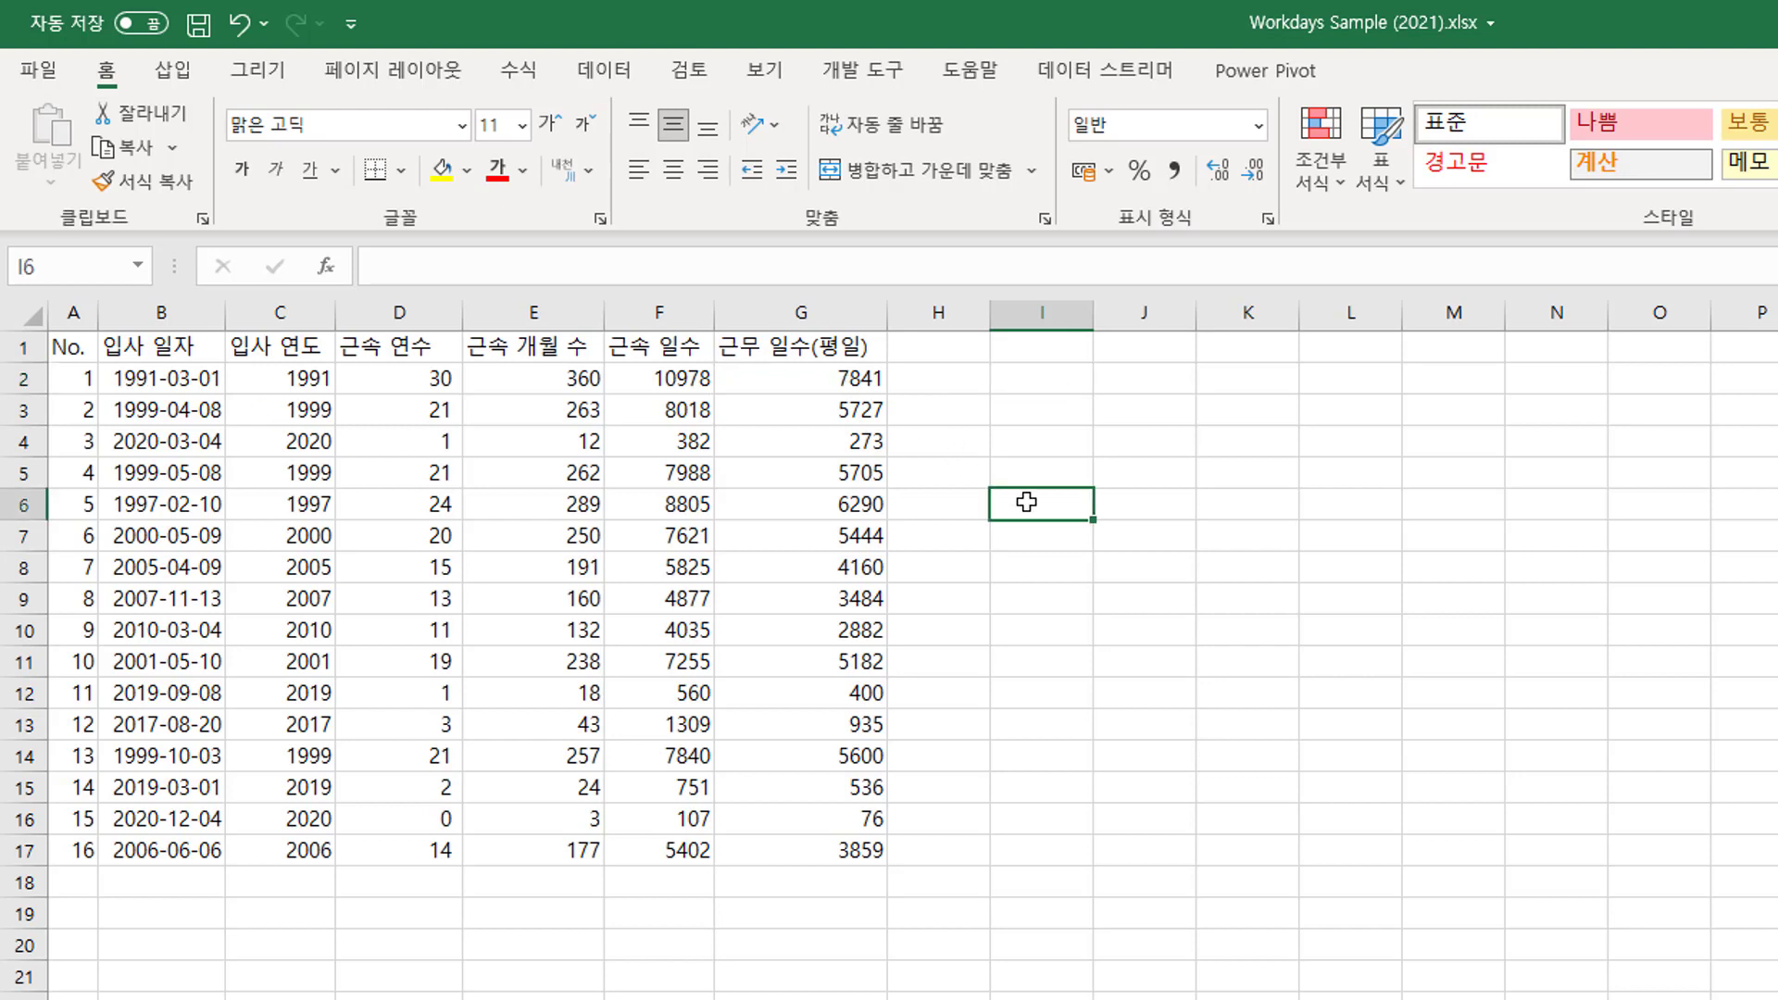
{"action": "left_click_drag", "start_coordinate": [1039, 382], "coordinate": [1056, 697]}
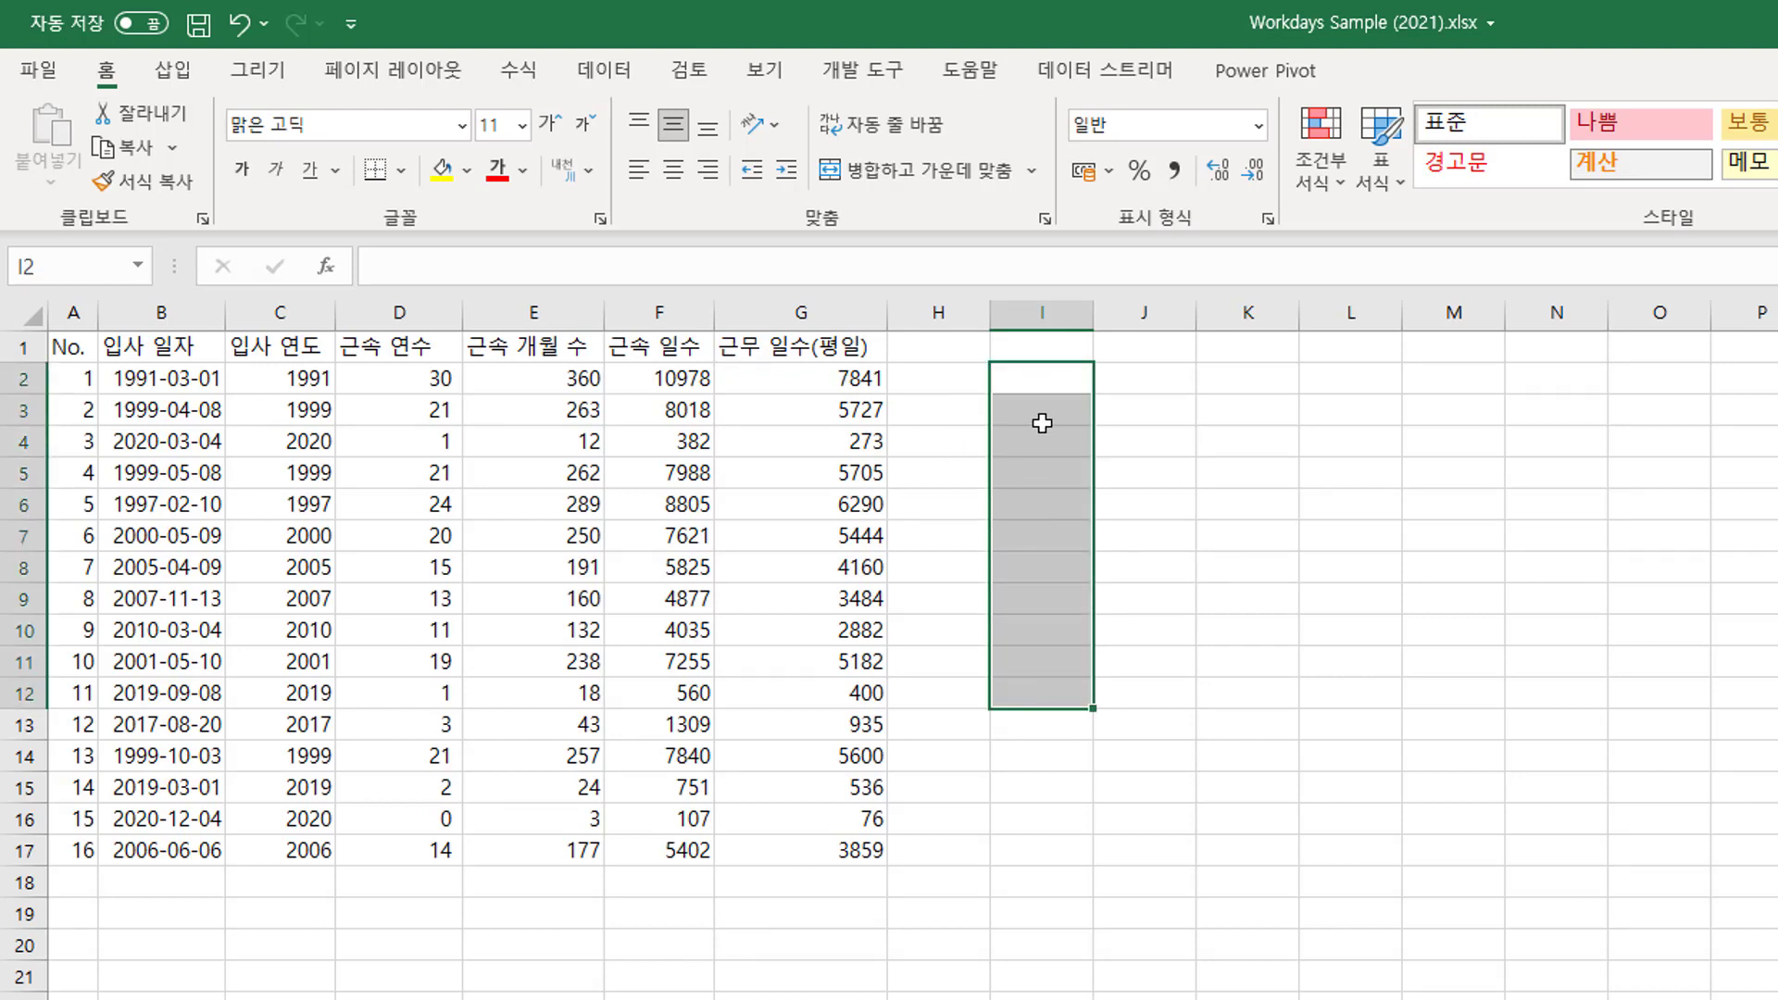
{"action": "left_click", "coordinate": [1031, 377]}
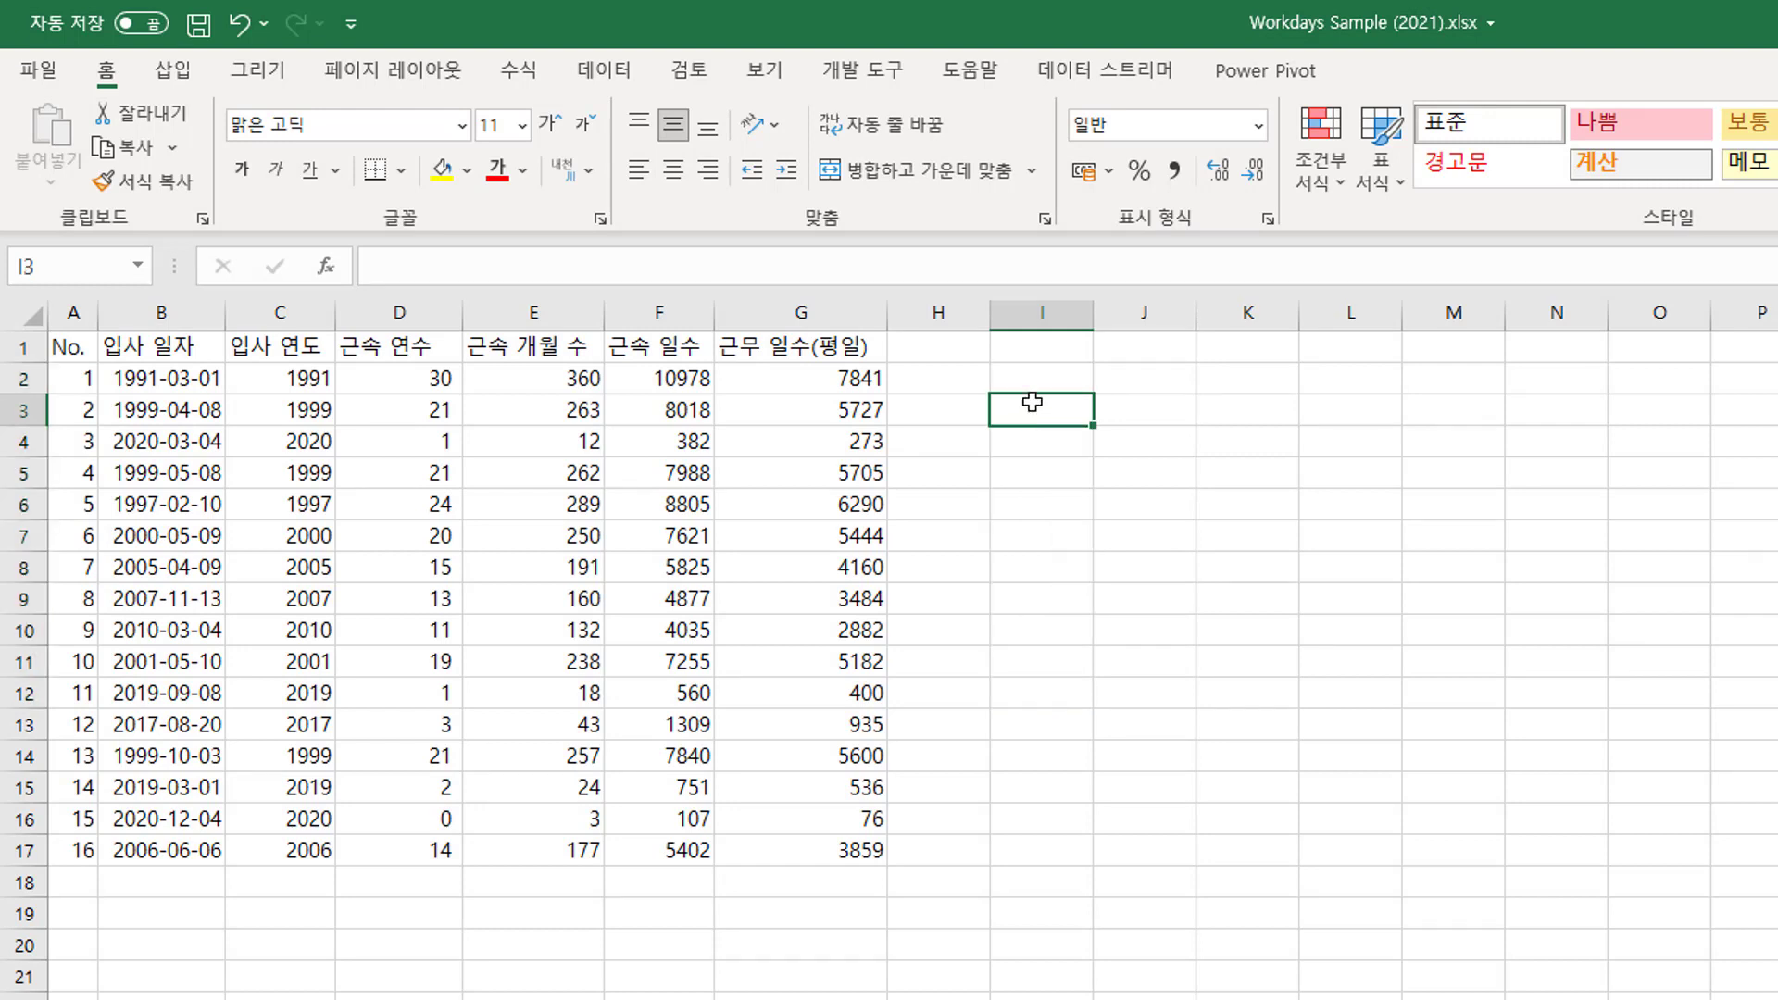
{"action": "left_click_drag", "start_coordinate": [1029, 377], "coordinate": [1016, 866]}
{"action": "key", "text": "ctrl+shift+Down"}
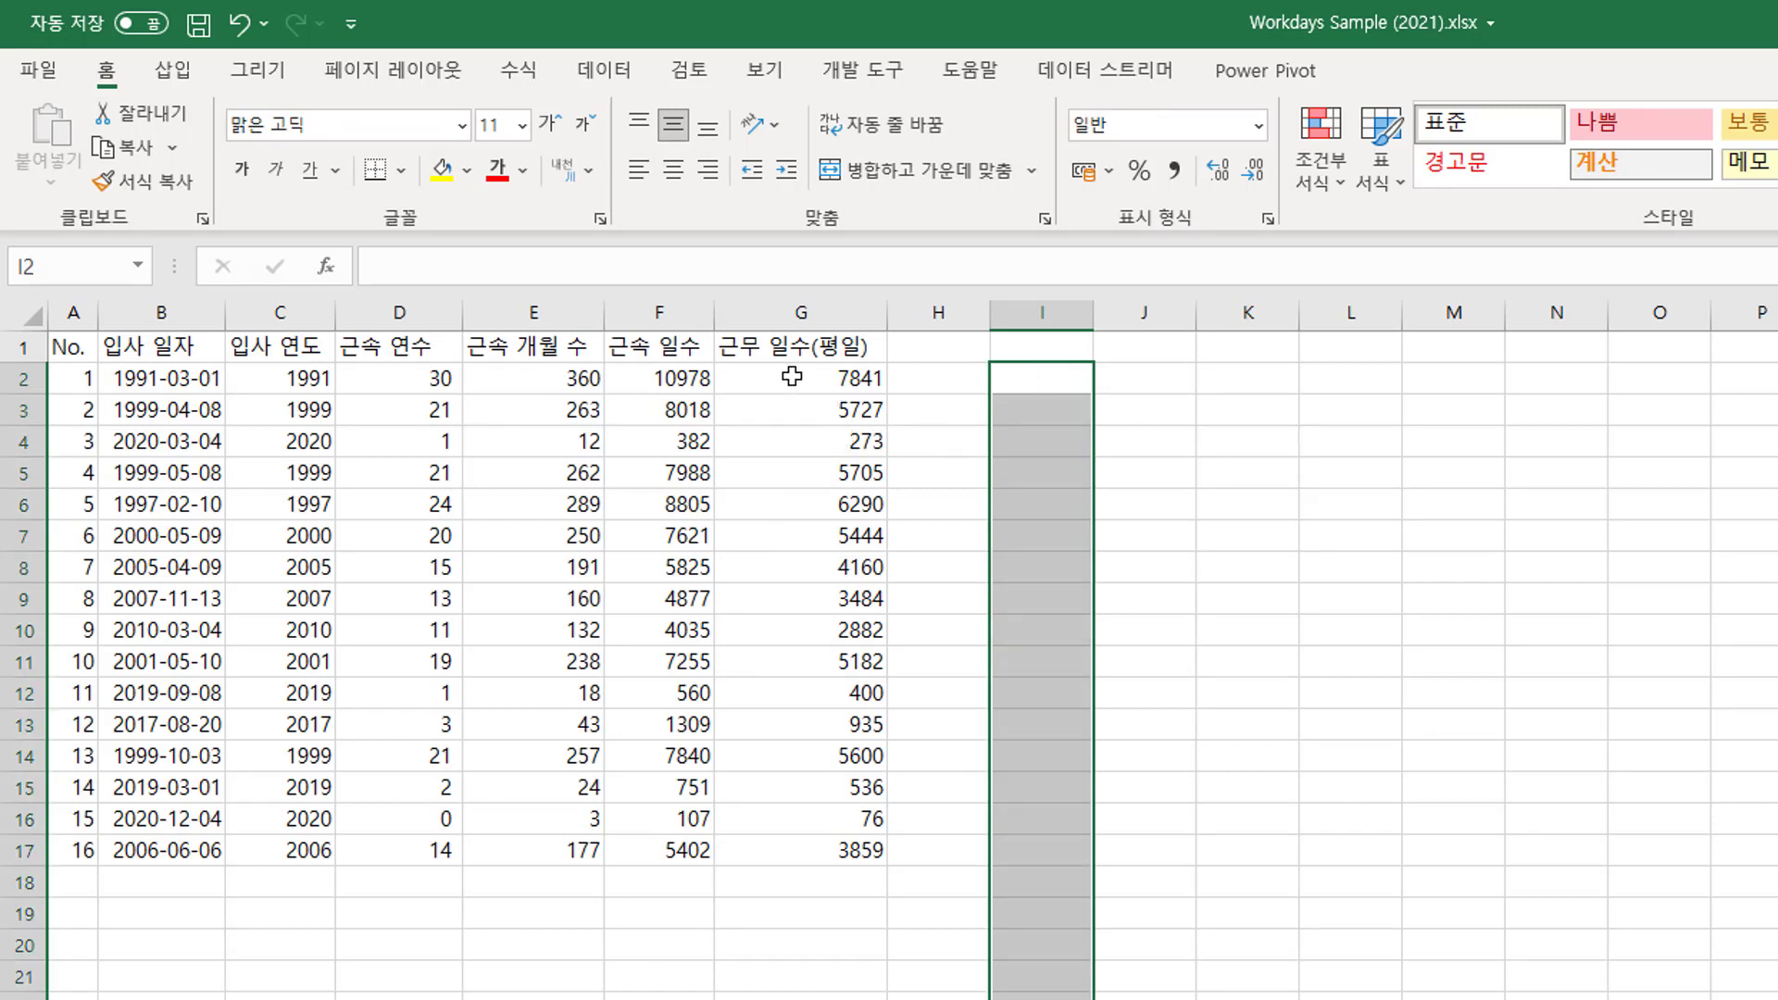
{"action": "left_click", "coordinate": [1005, 377]}
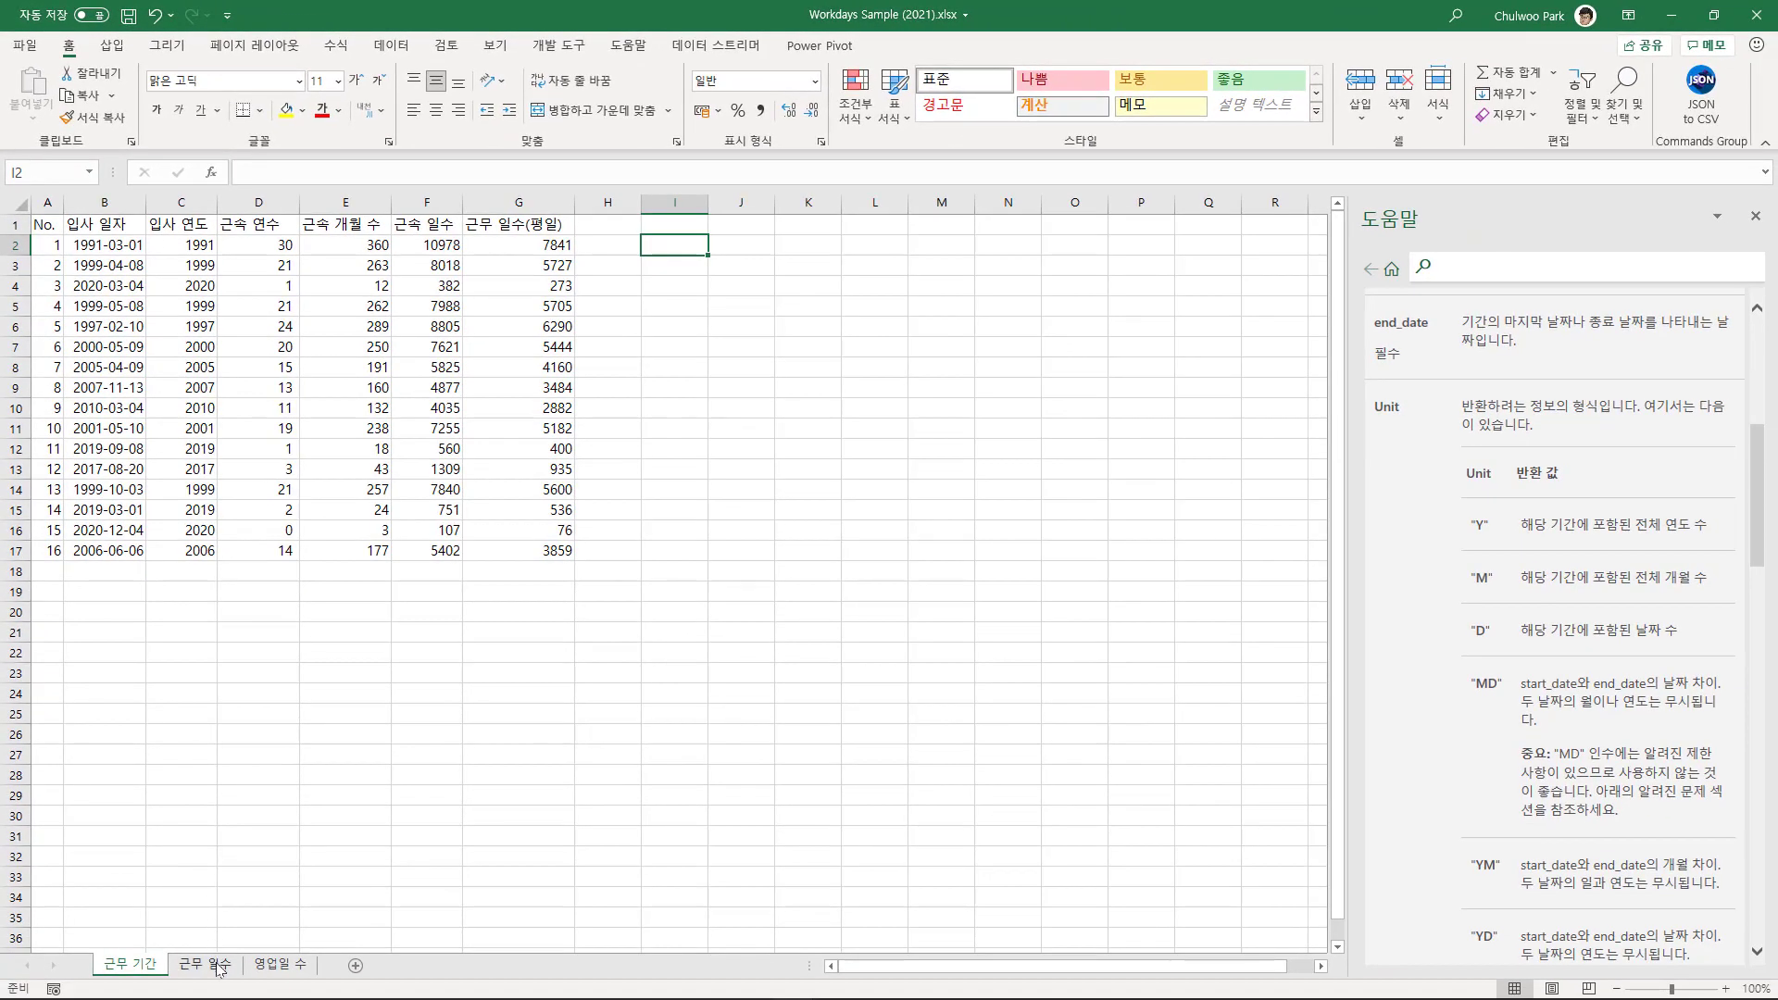
{"action": "left_click", "coordinate": [219, 967]}
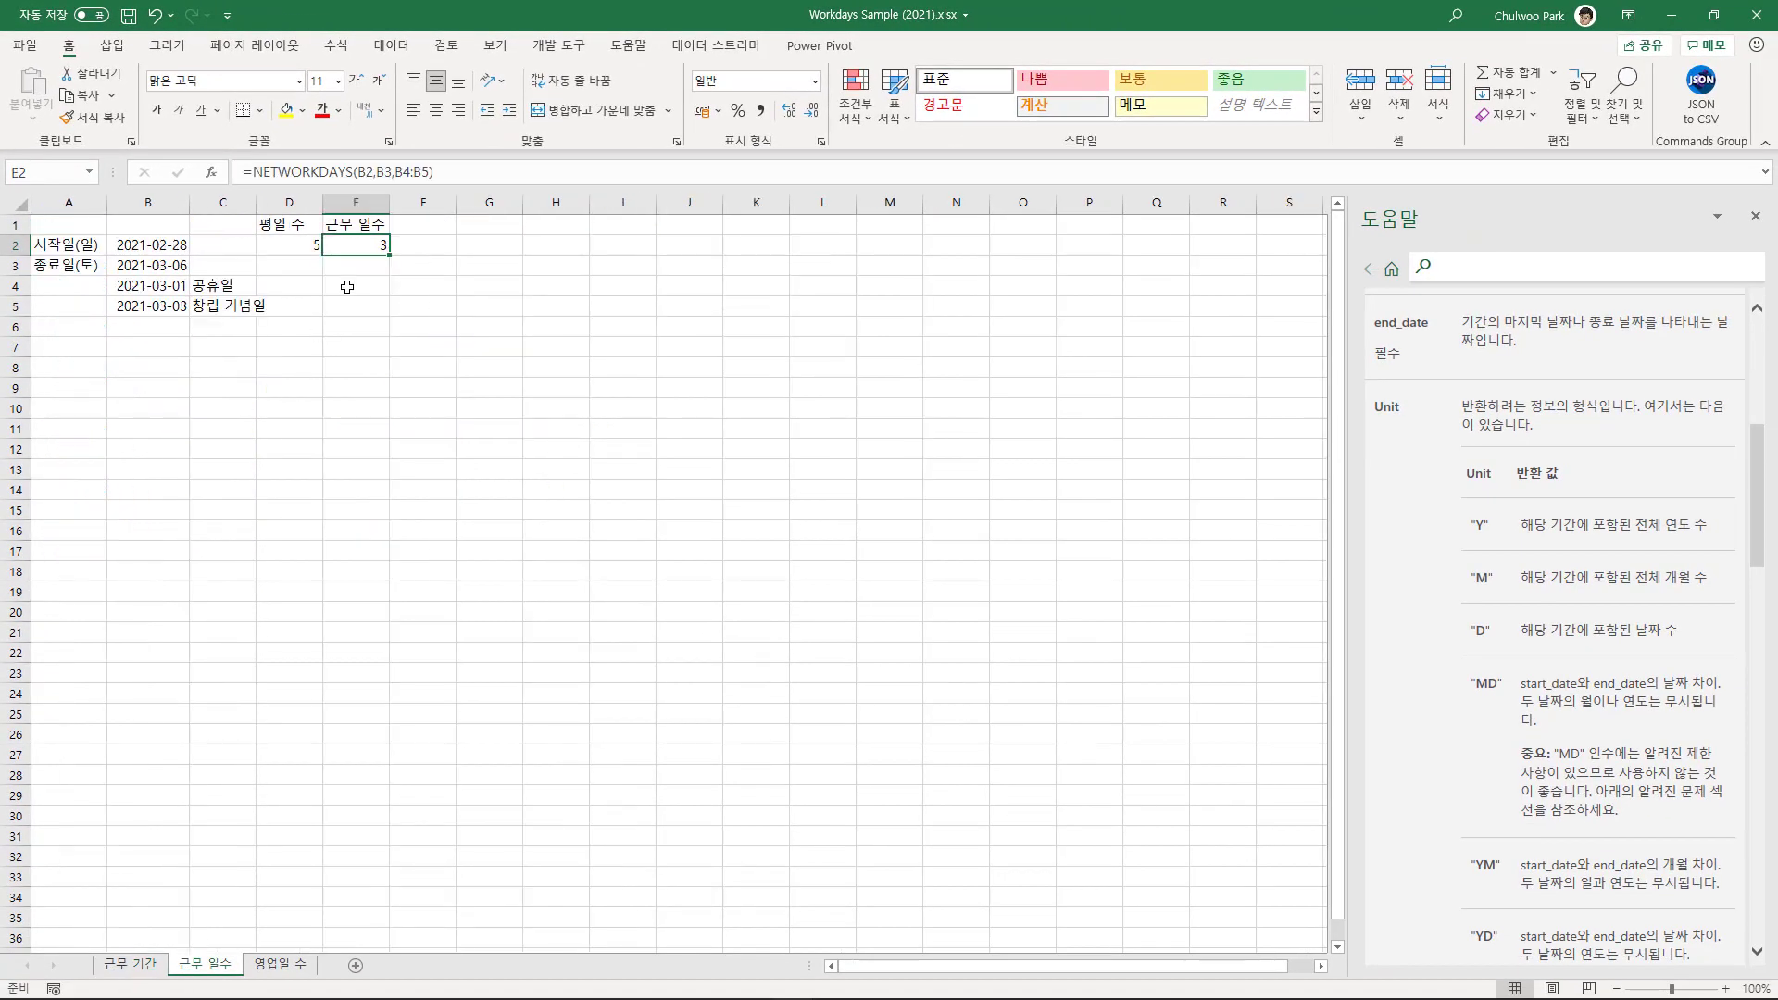
Autofit column C to fit 창립 기념일 and review the E2 formula =NETWORKDAYS(B2,B3,B4:B5) unchanged.
{"action": "left_click", "coordinate": [347, 287]}
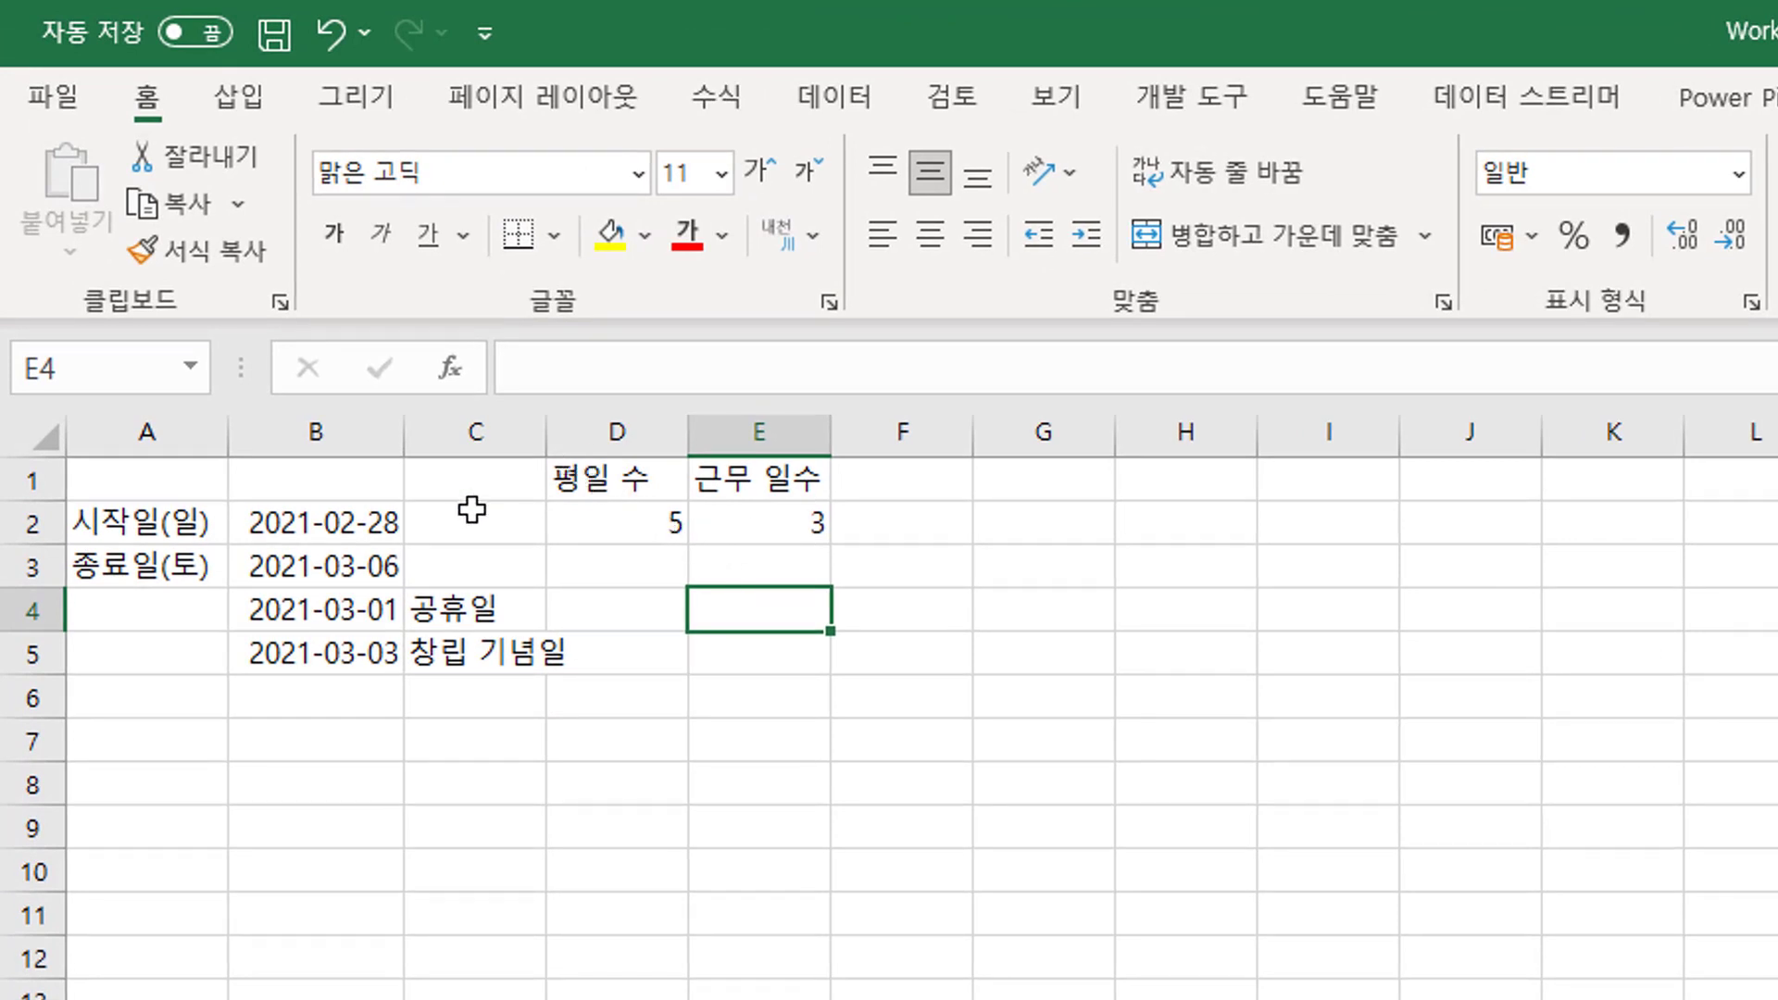
{"action": "double_click", "coordinate": [543, 431]}
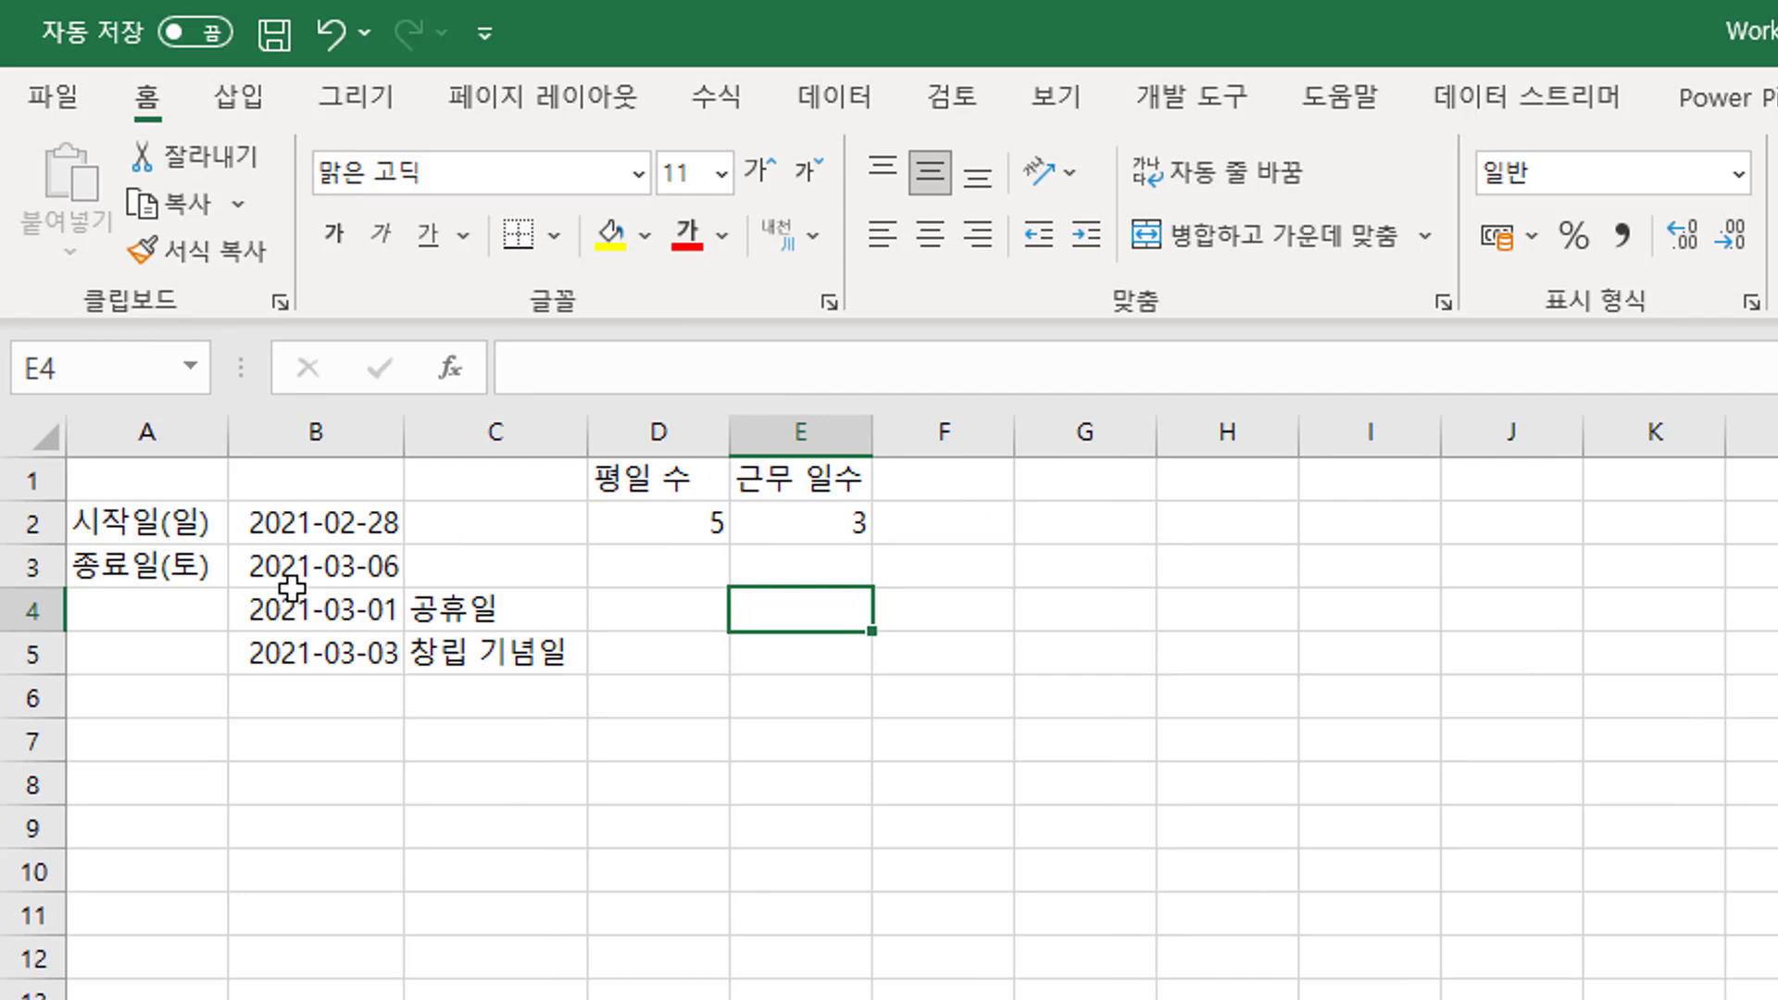
{"action": "double_click", "coordinate": [837, 520]}
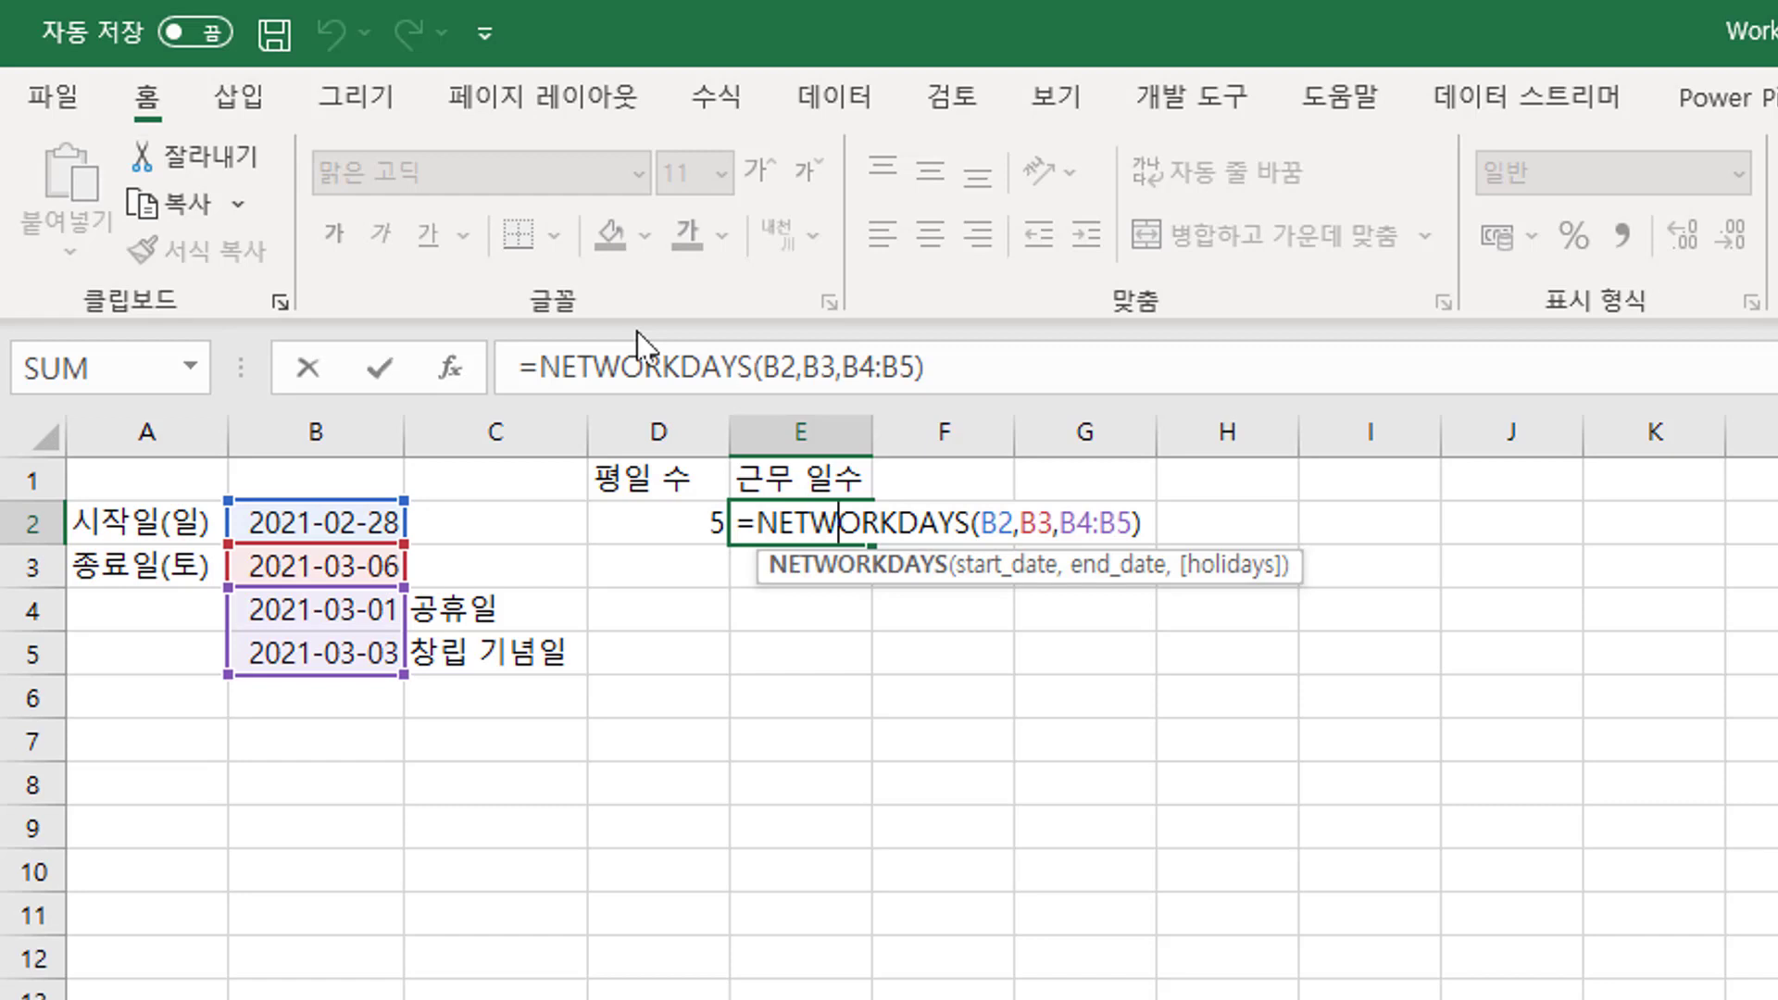
{"action": "key", "text": "ctrl+Return"}
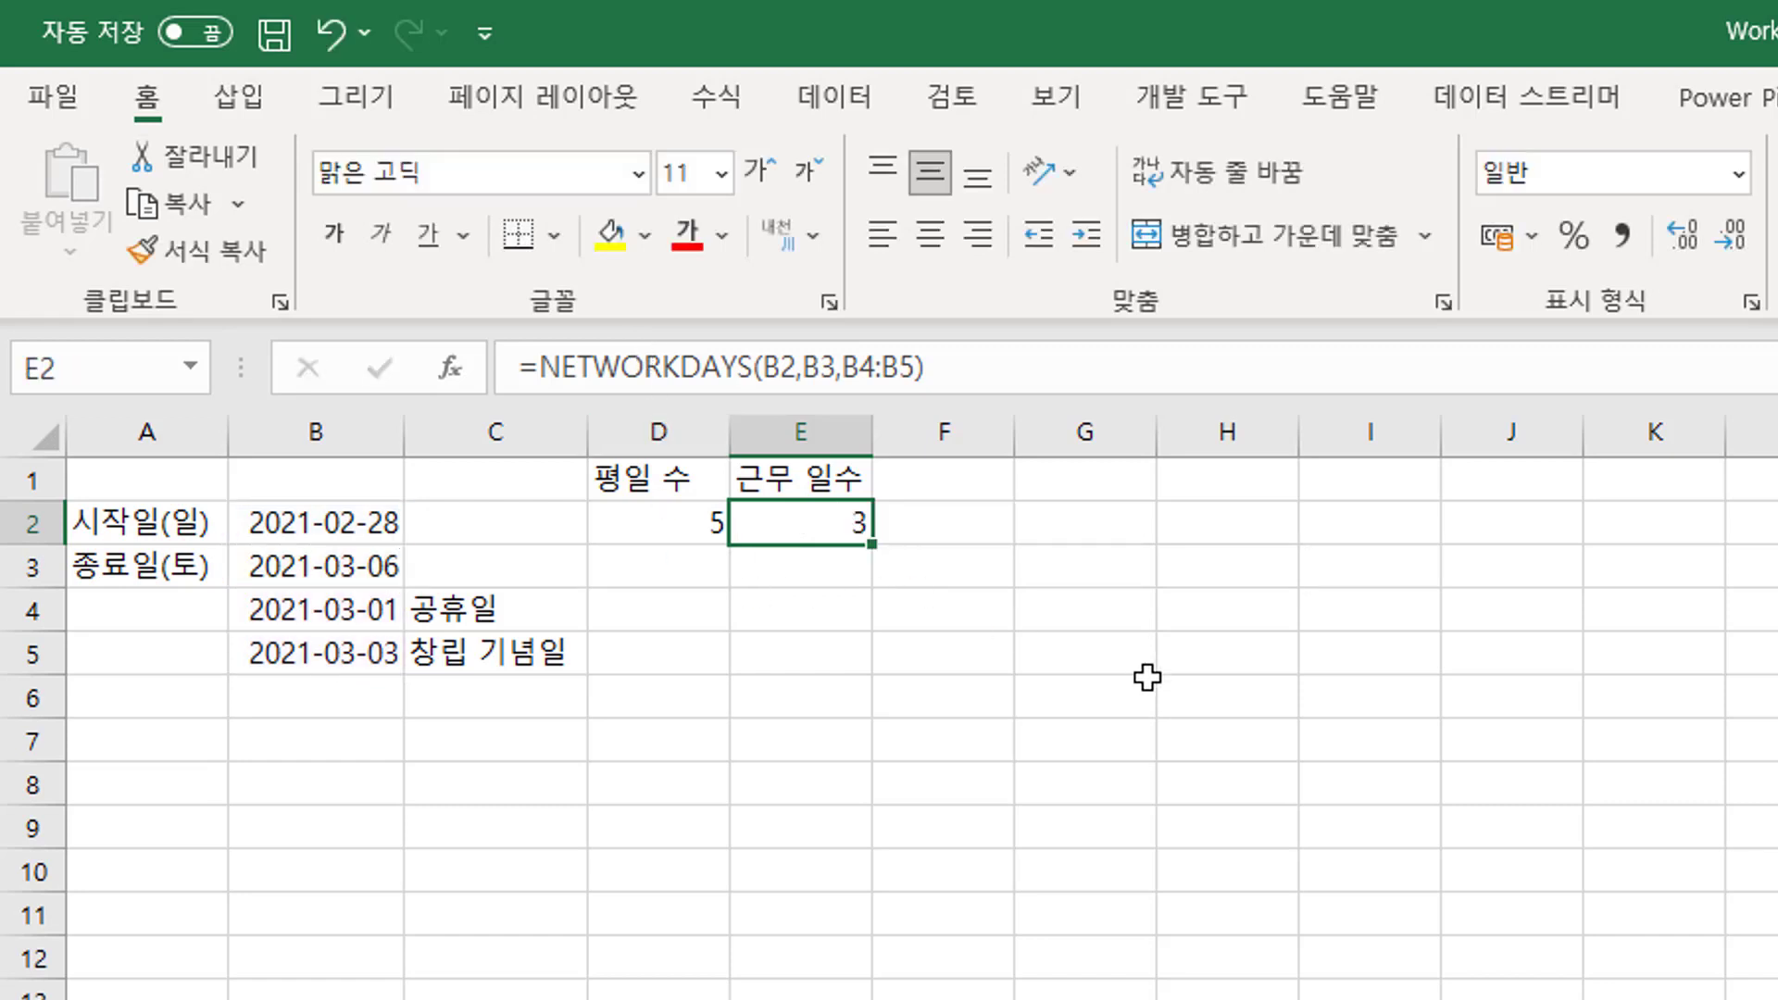
{"action": "left_click", "coordinate": [945, 530]}
Start =NETWORKDAYS.INTL( in F2 from the autocomplete list, bringing up its help article.
{"action": "type", "text": "="}
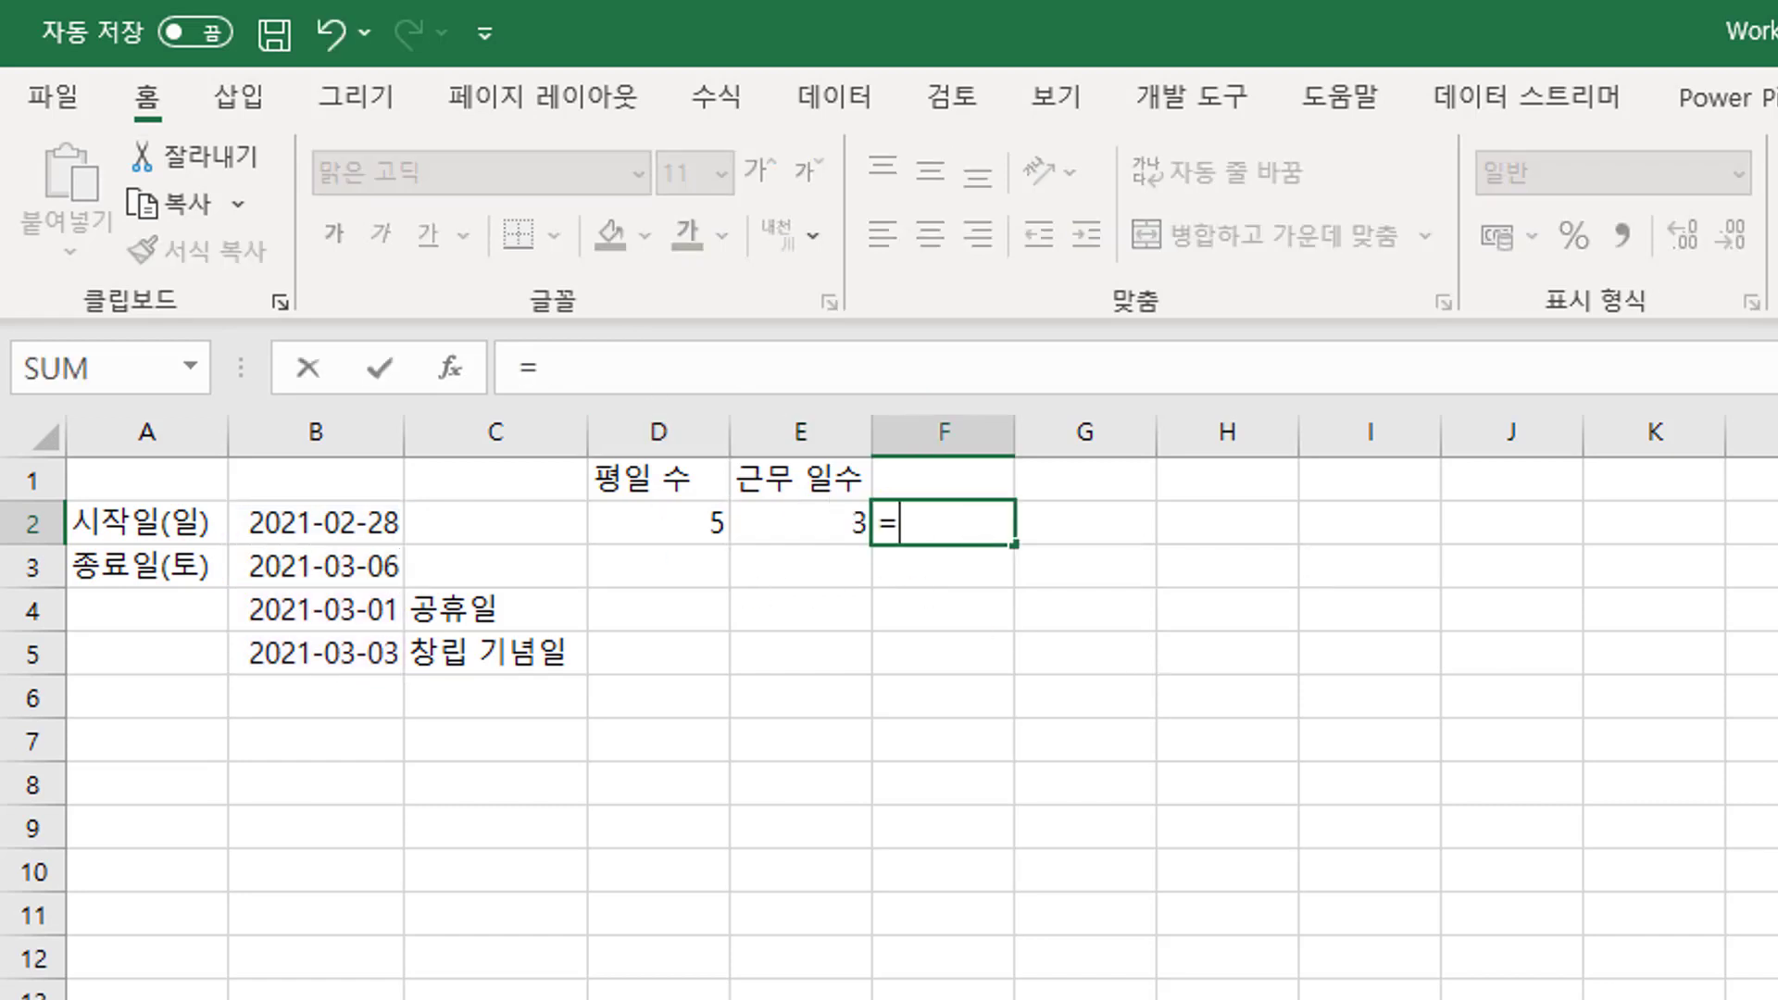
{"action": "type", "text": "net"}
{"action": "key", "text": "Down"}
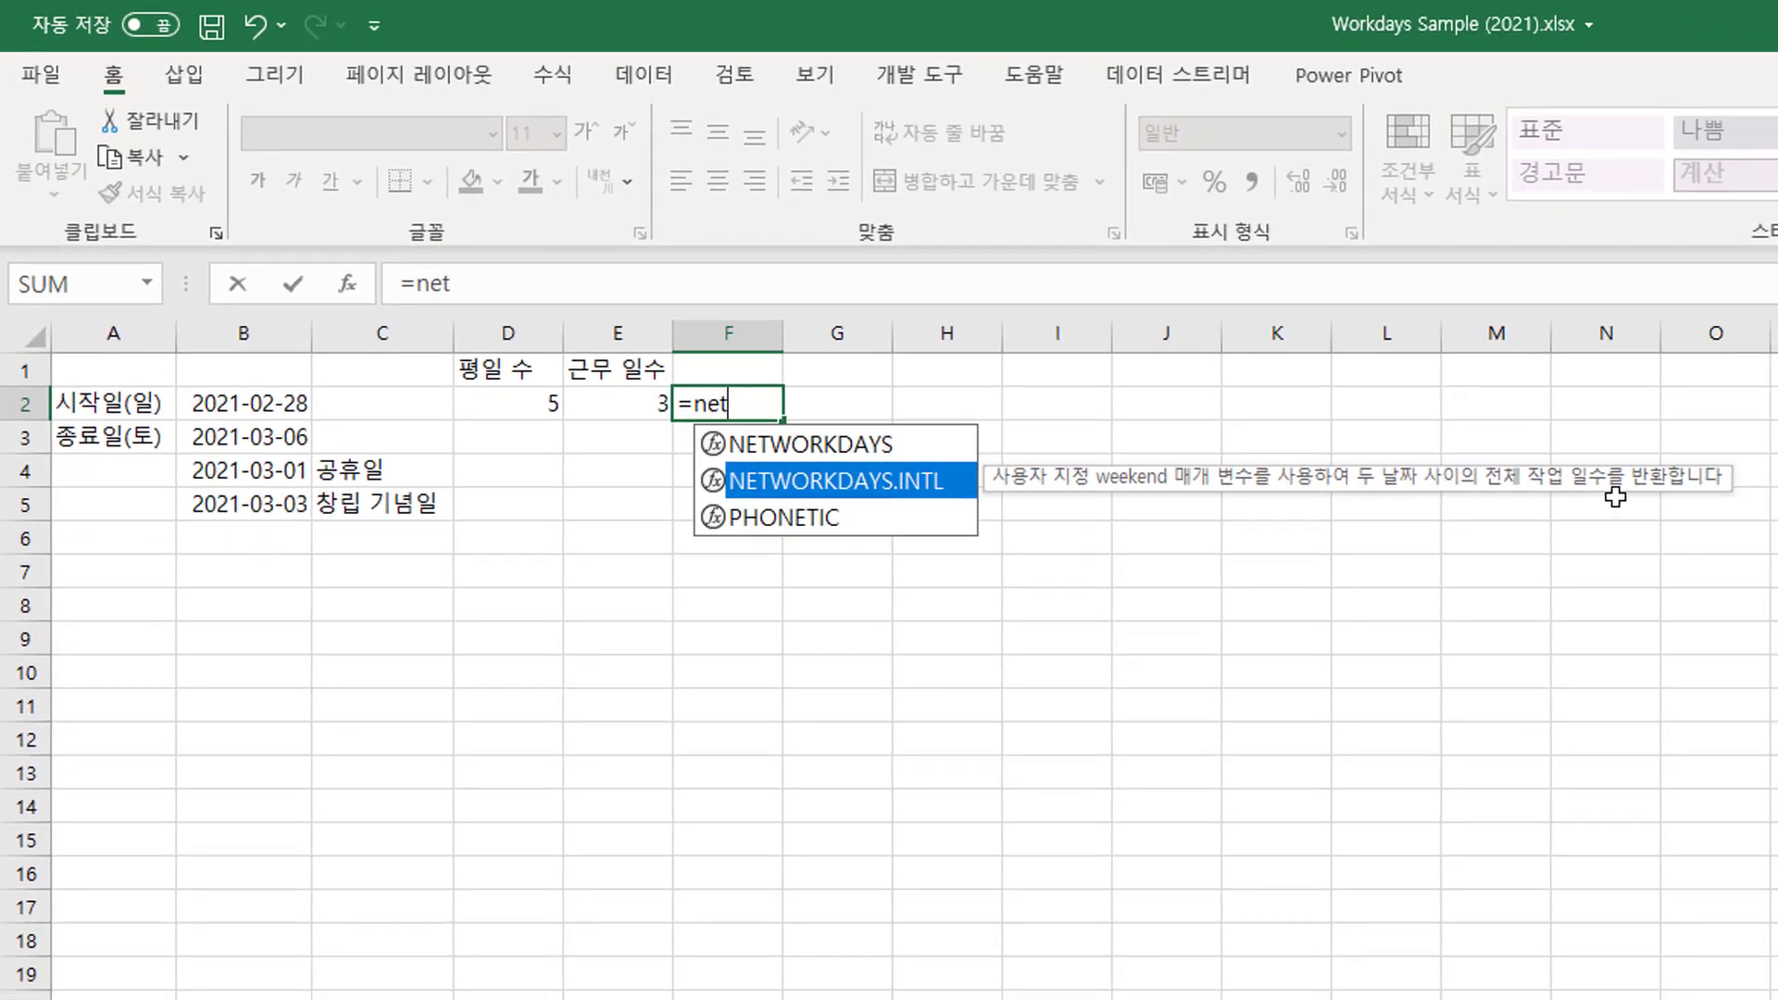
{"action": "double_click", "coordinate": [843, 481]}
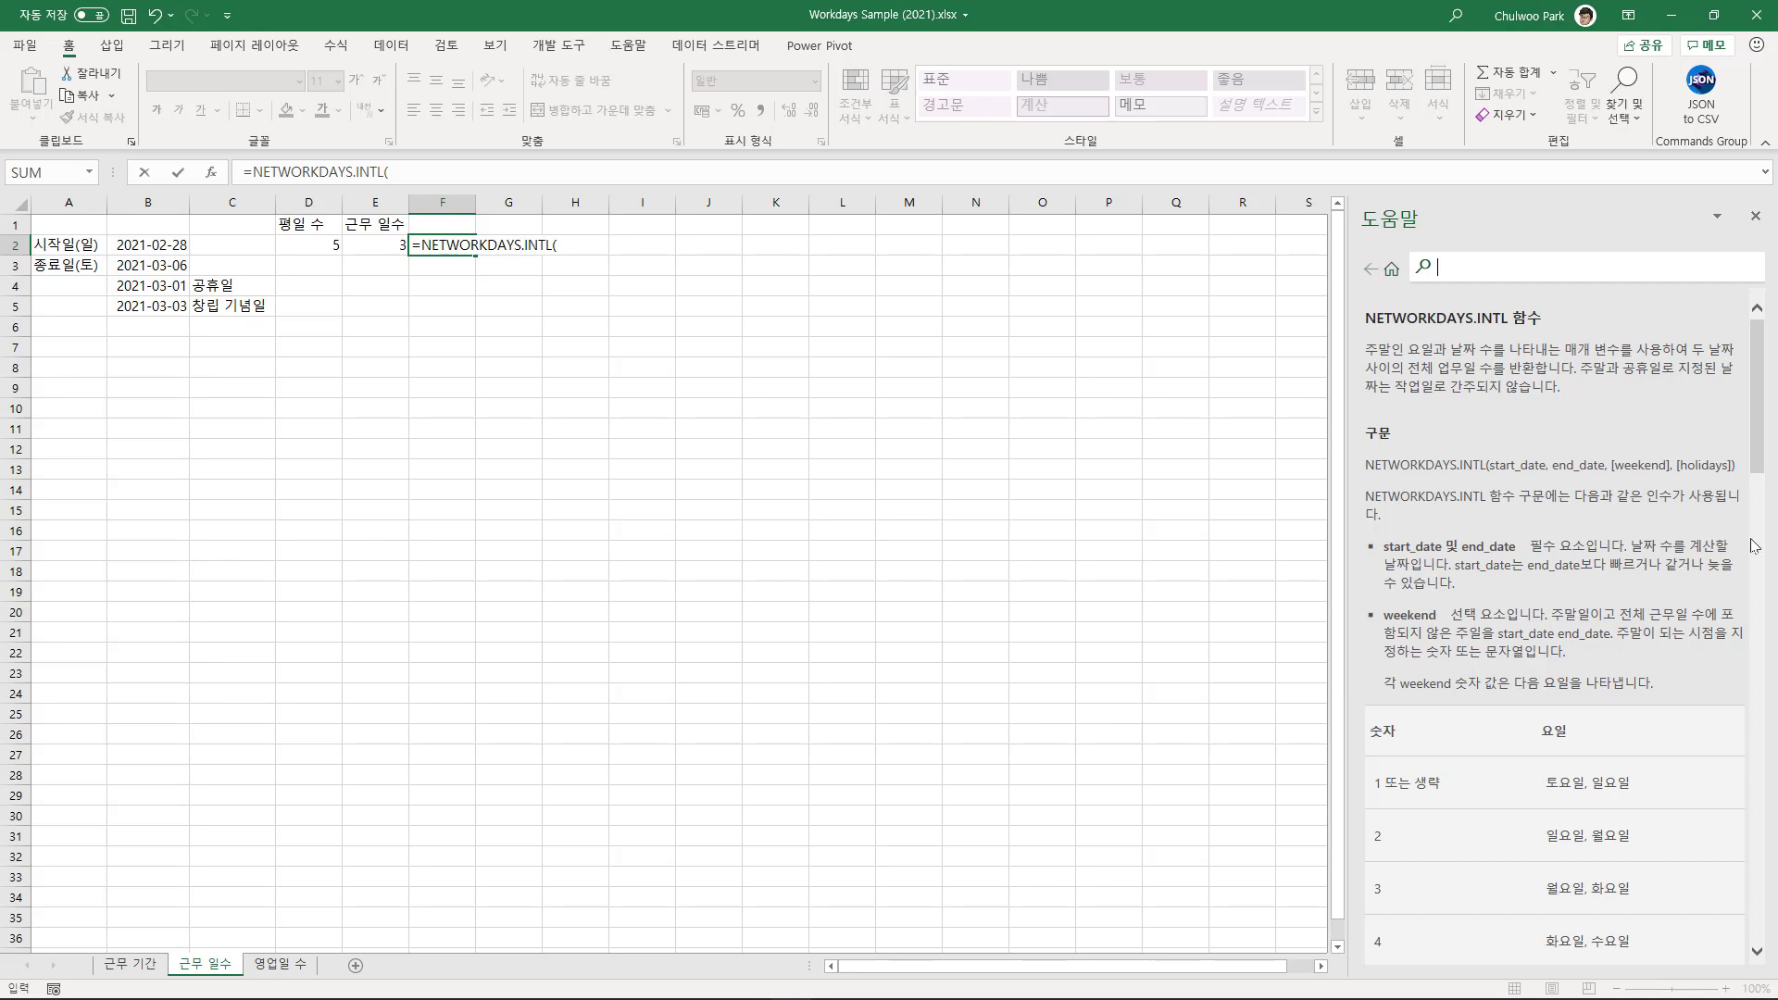
Read the help article's weekend-number table and notes, then cancel the F2 entry.
{"action": "scroll", "coordinate": [1568, 636], "scroll_direction": "down", "scroll_amount": 1}
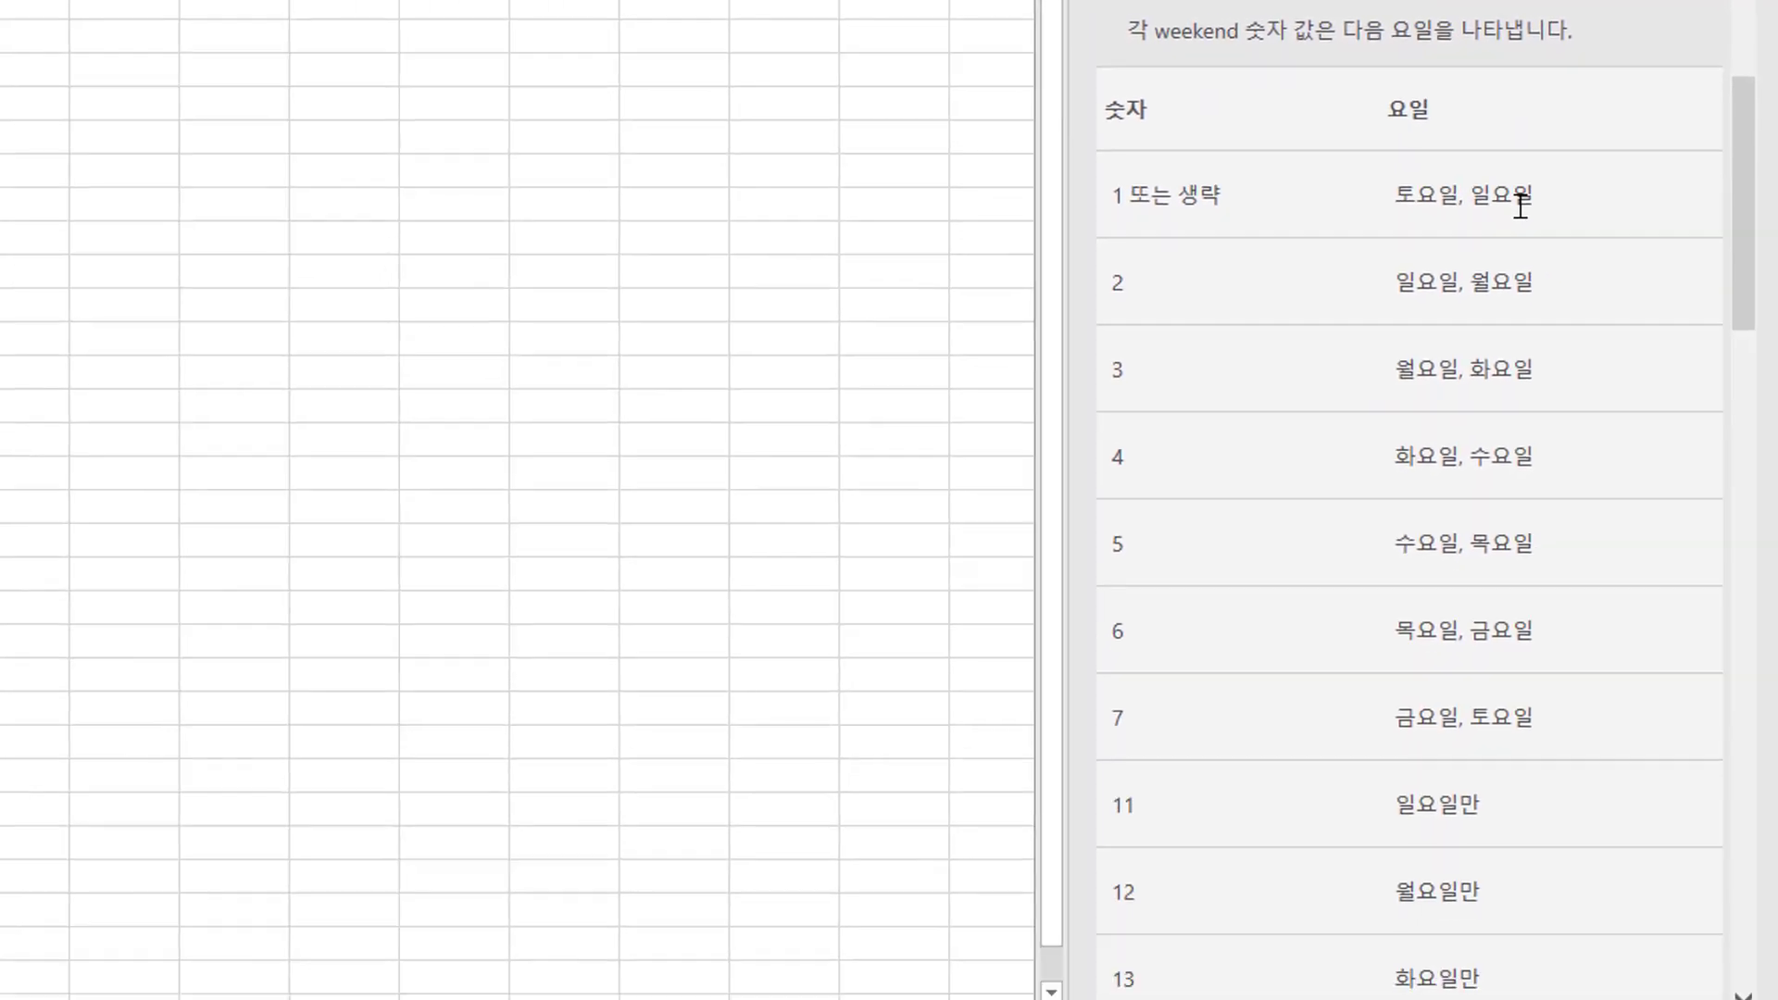
{"action": "scroll", "coordinate": [1391, 250], "scroll_direction": "down", "scroll_amount": 2}
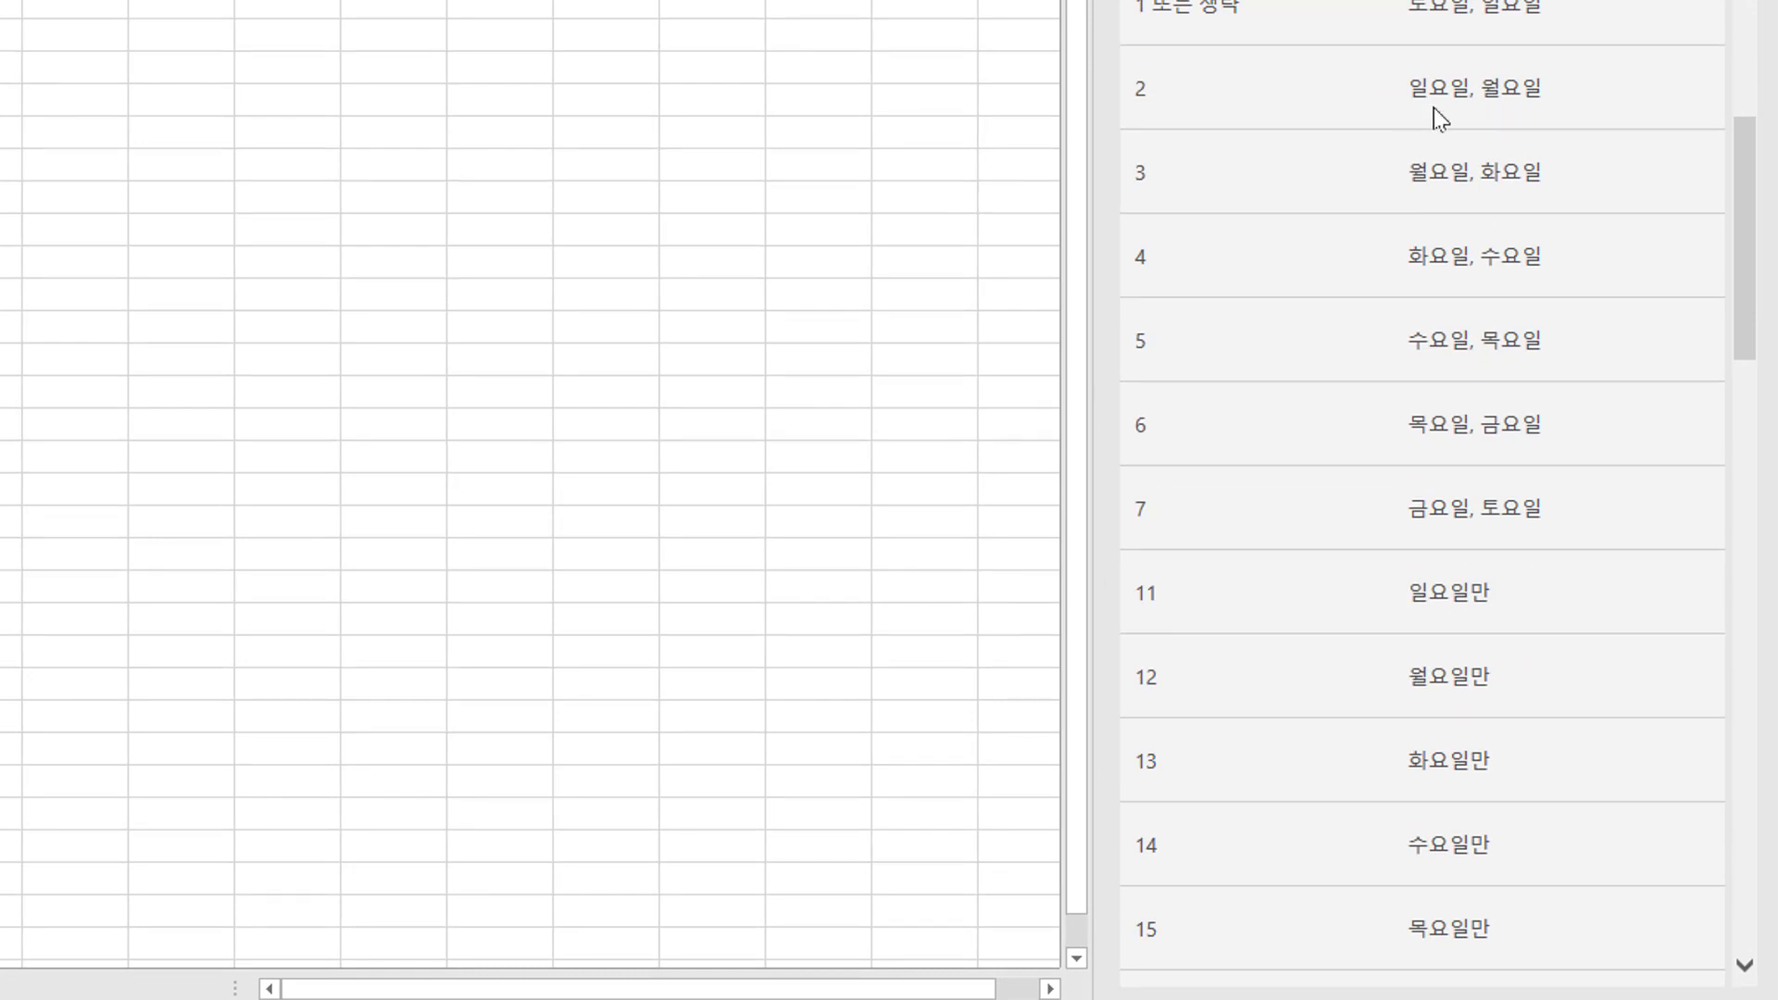
{"action": "scroll", "coordinate": [1164, 147], "scroll_direction": "down", "scroll_amount": 3}
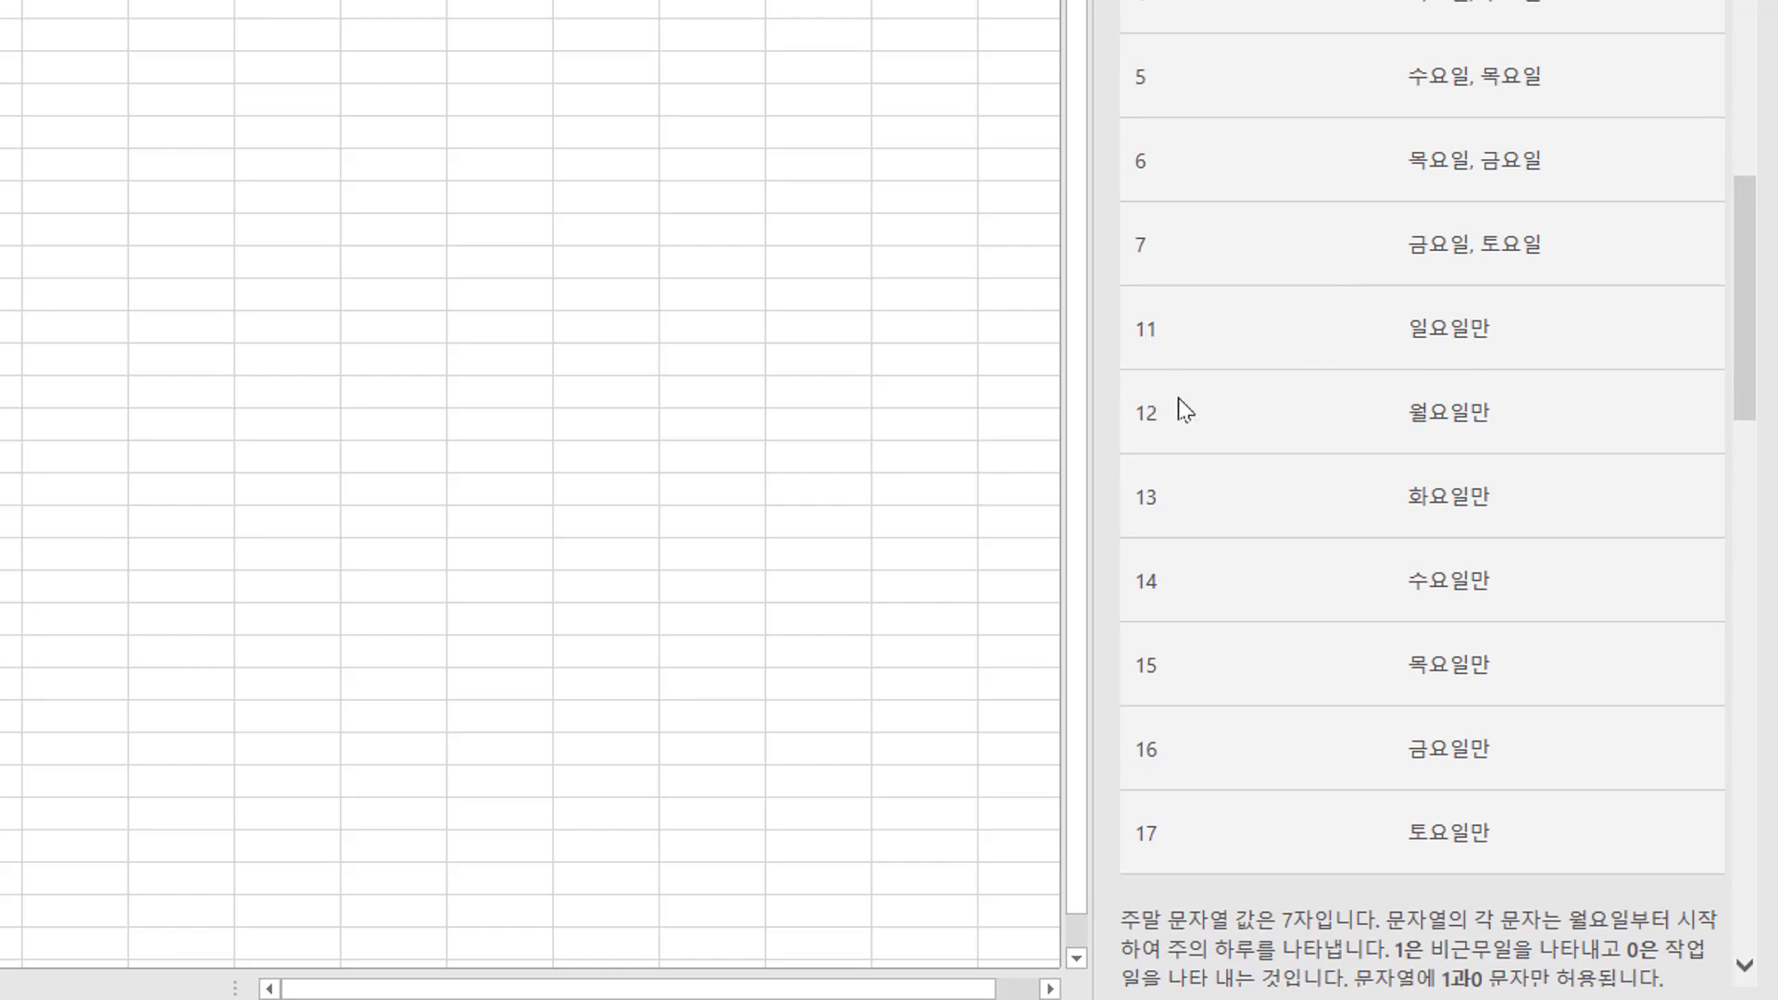
{"action": "scroll", "coordinate": [1204, 424], "scroll_direction": "down", "scroll_amount": 2}
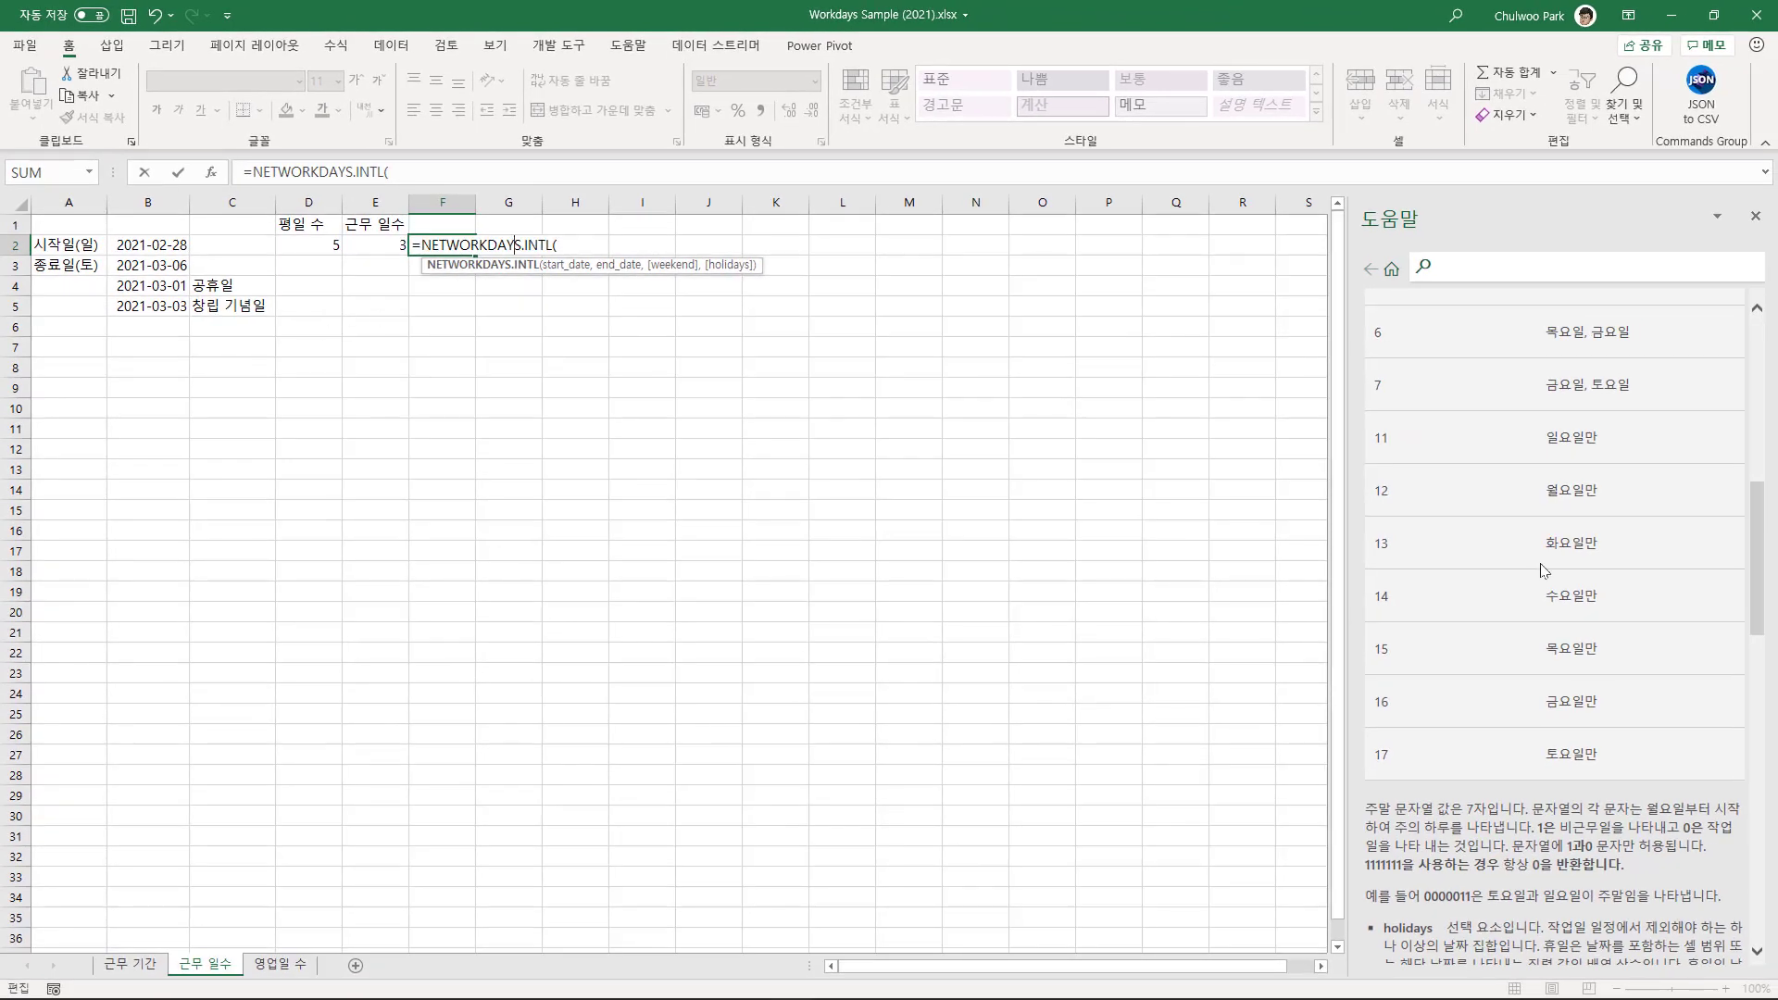
{"action": "scroll", "coordinate": [1545, 571], "scroll_direction": "down", "scroll_amount": 1}
{"action": "scroll", "coordinate": [1542, 571], "scroll_direction": "down", "scroll_amount": 3}
{"action": "scroll", "coordinate": [1543, 571], "scroll_direction": "down", "scroll_amount": 3}
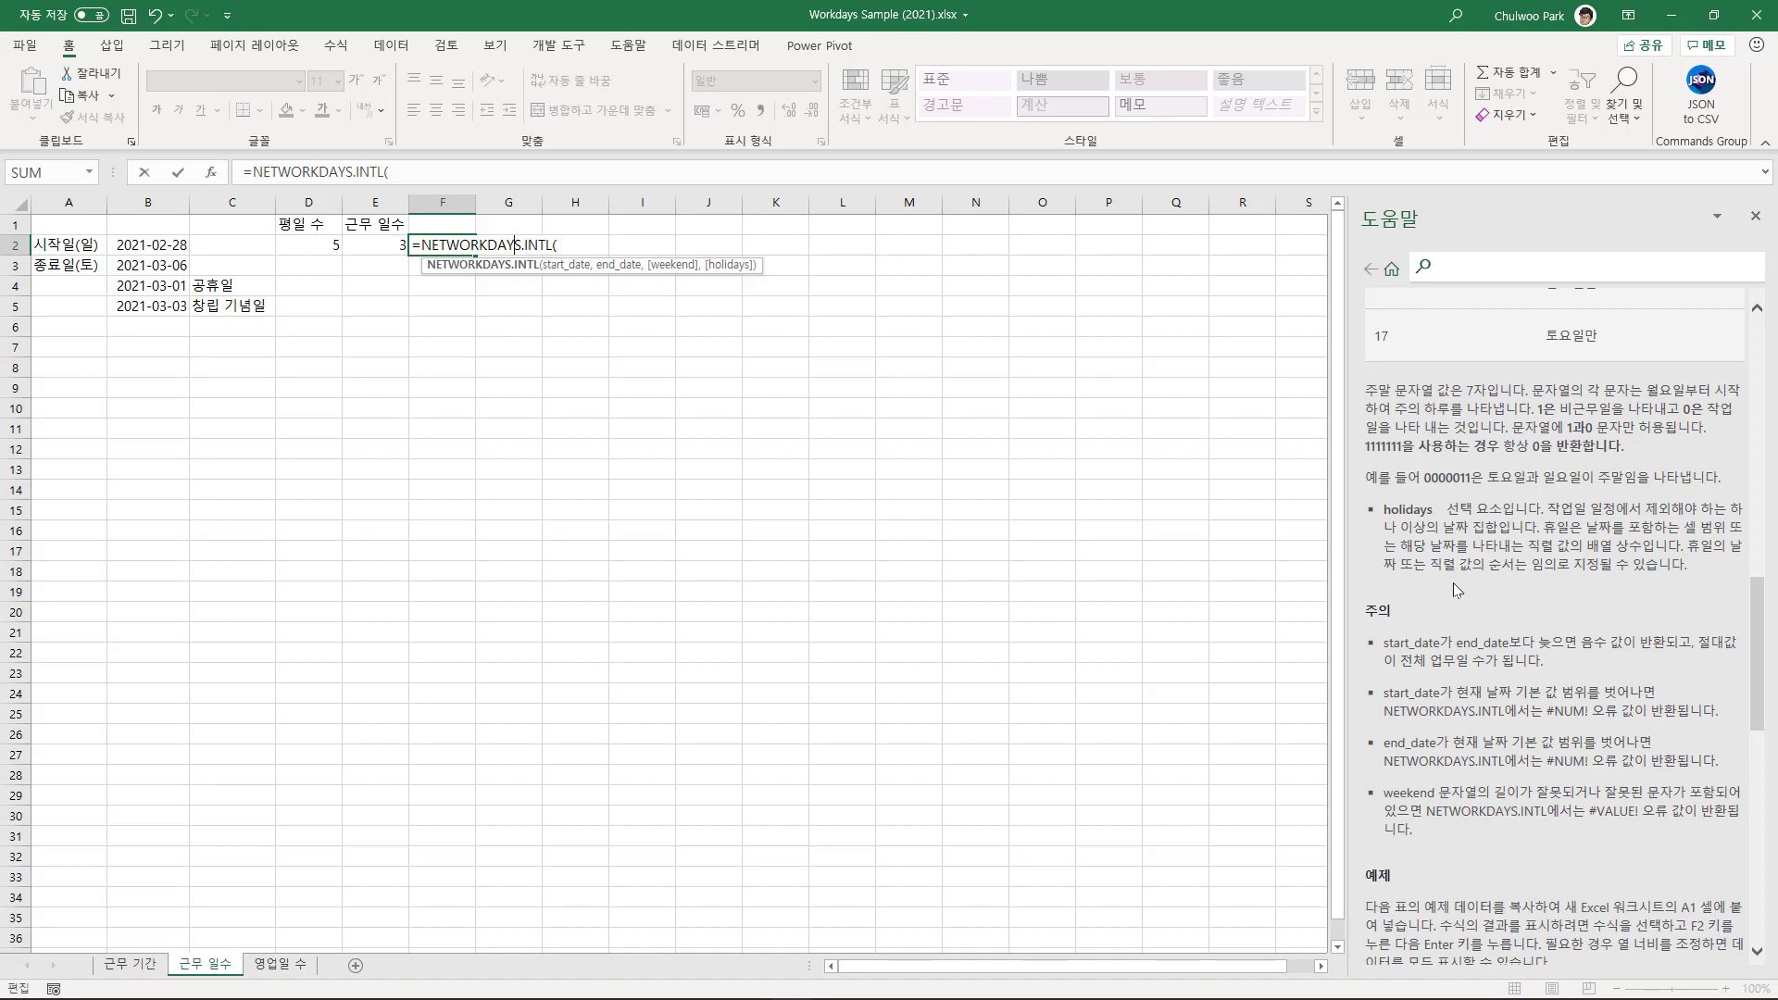
{"action": "key", "text": "Escape"}
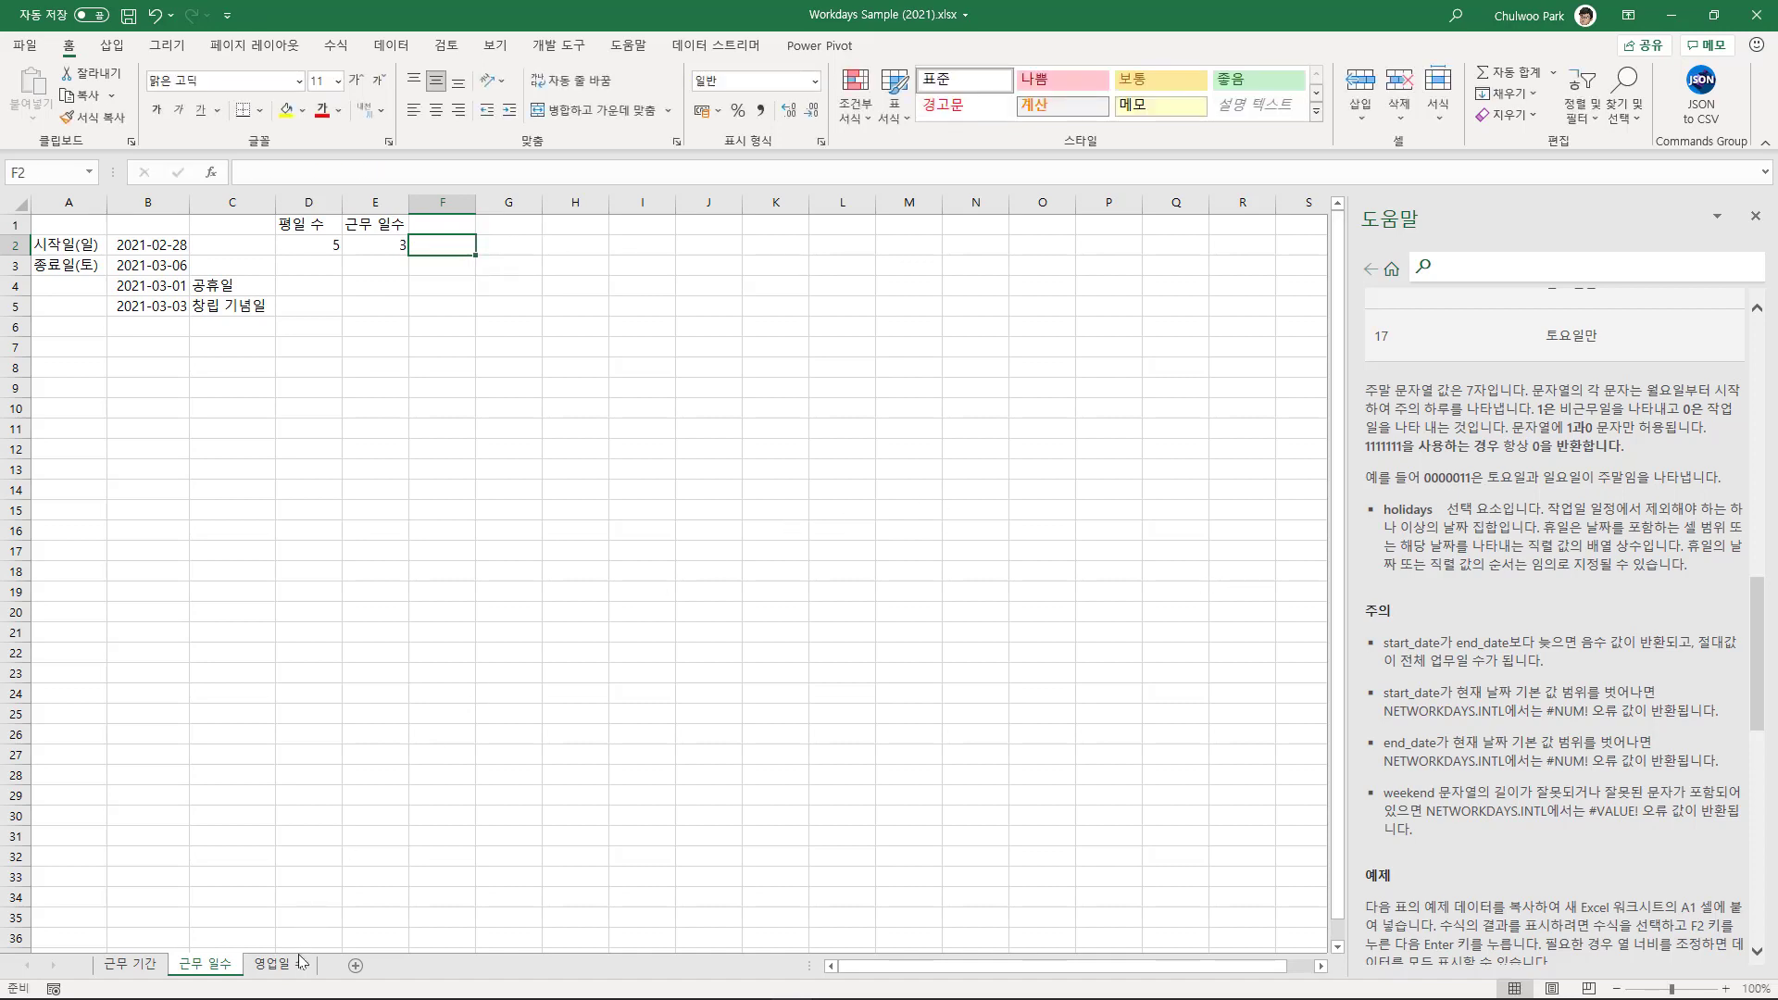
On the 영업일 수 sheet, enter =TODAY() in B2, showing 2021-03-21.
{"action": "left_click", "coordinate": [298, 970]}
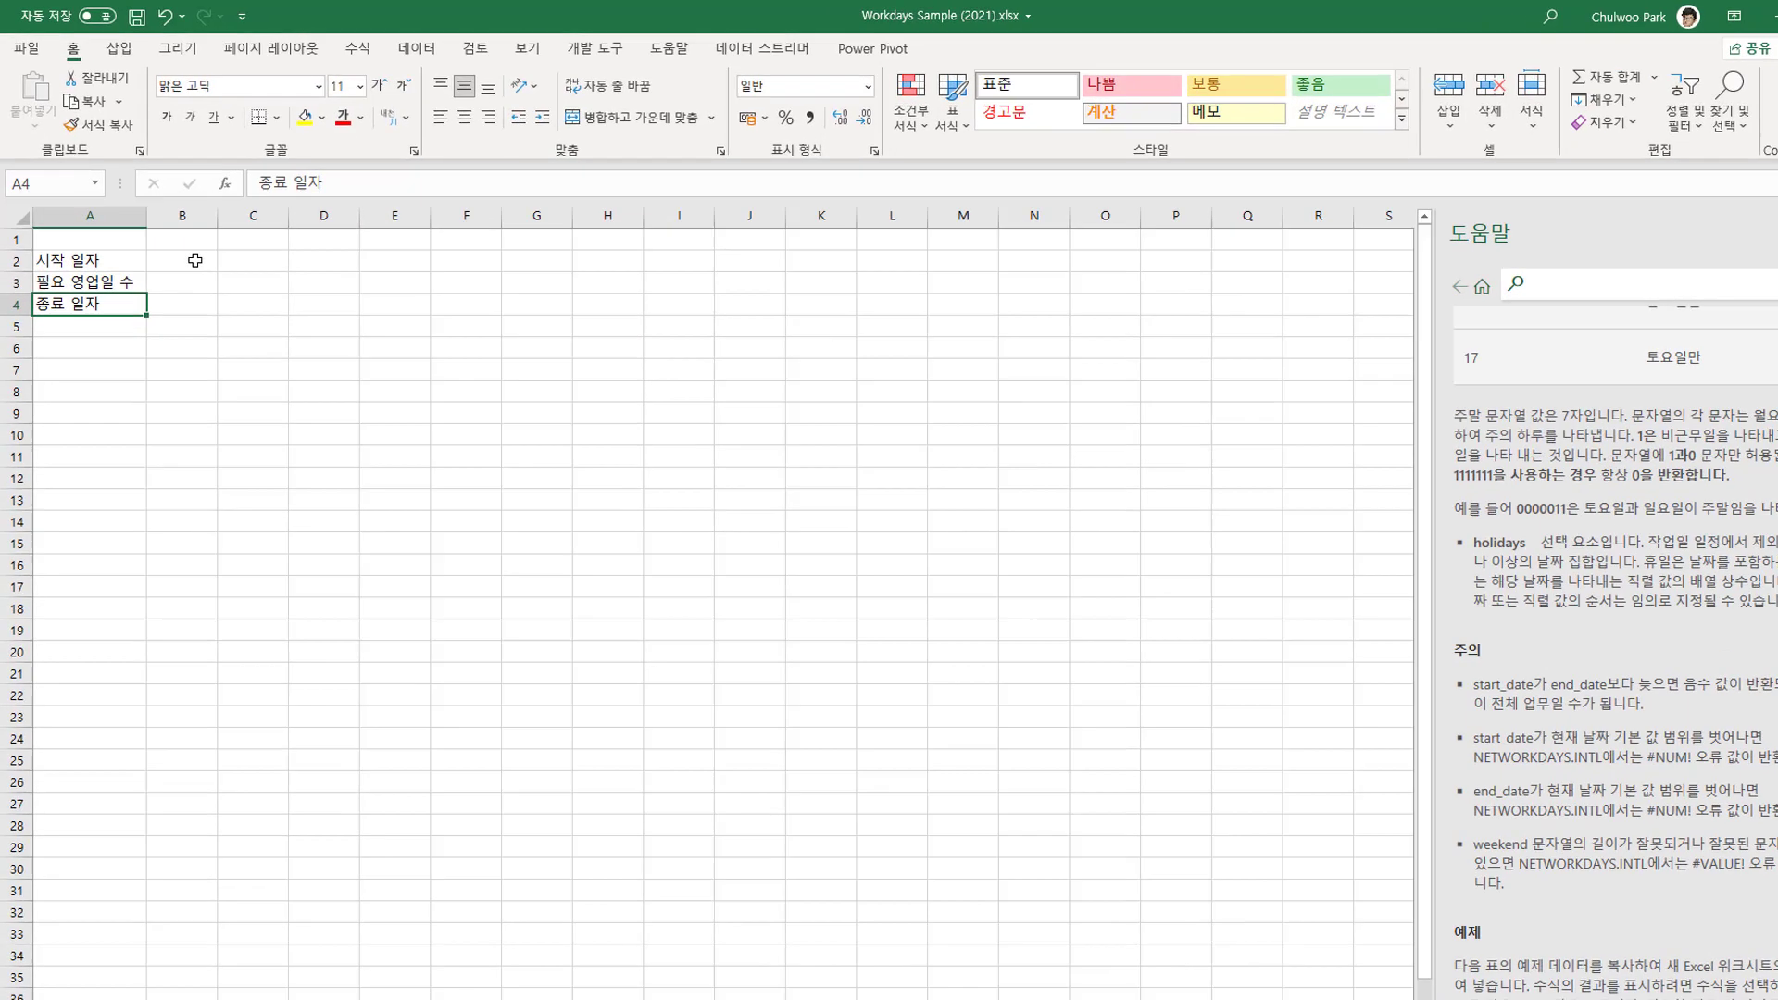
{"action": "left_click", "coordinate": [194, 260]}
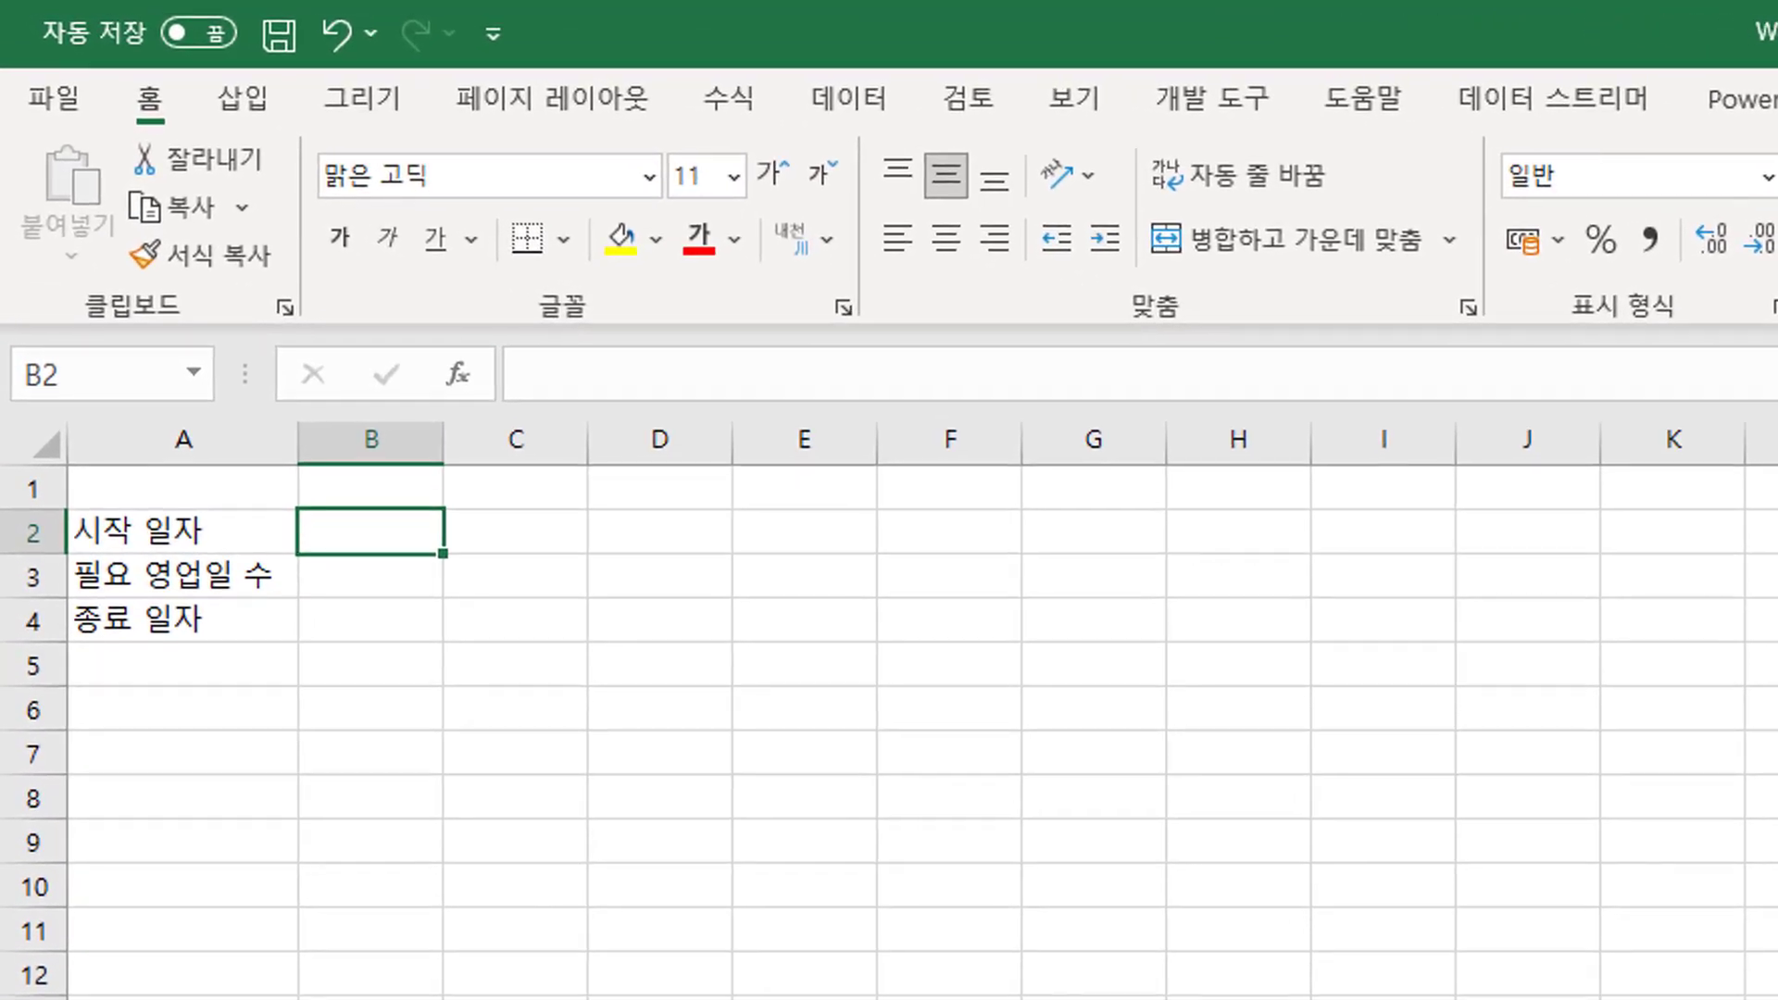
{"action": "type", "text": "=to"}
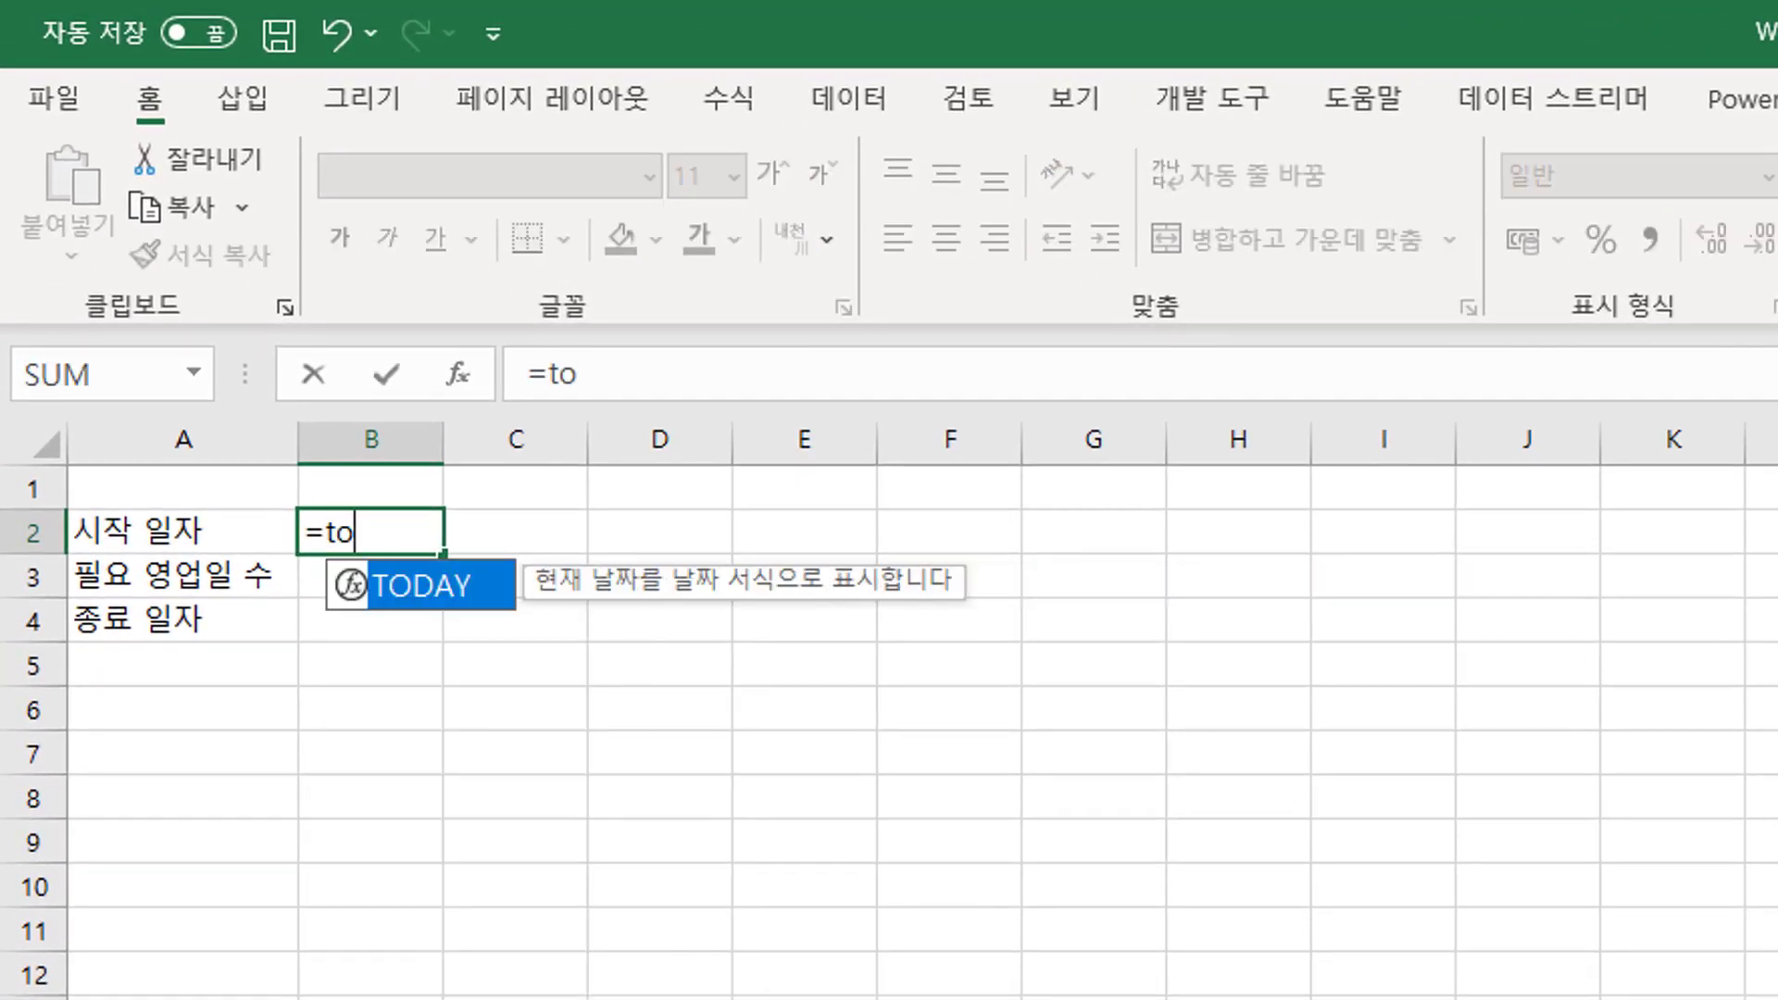
{"action": "key", "text": "Tab"}
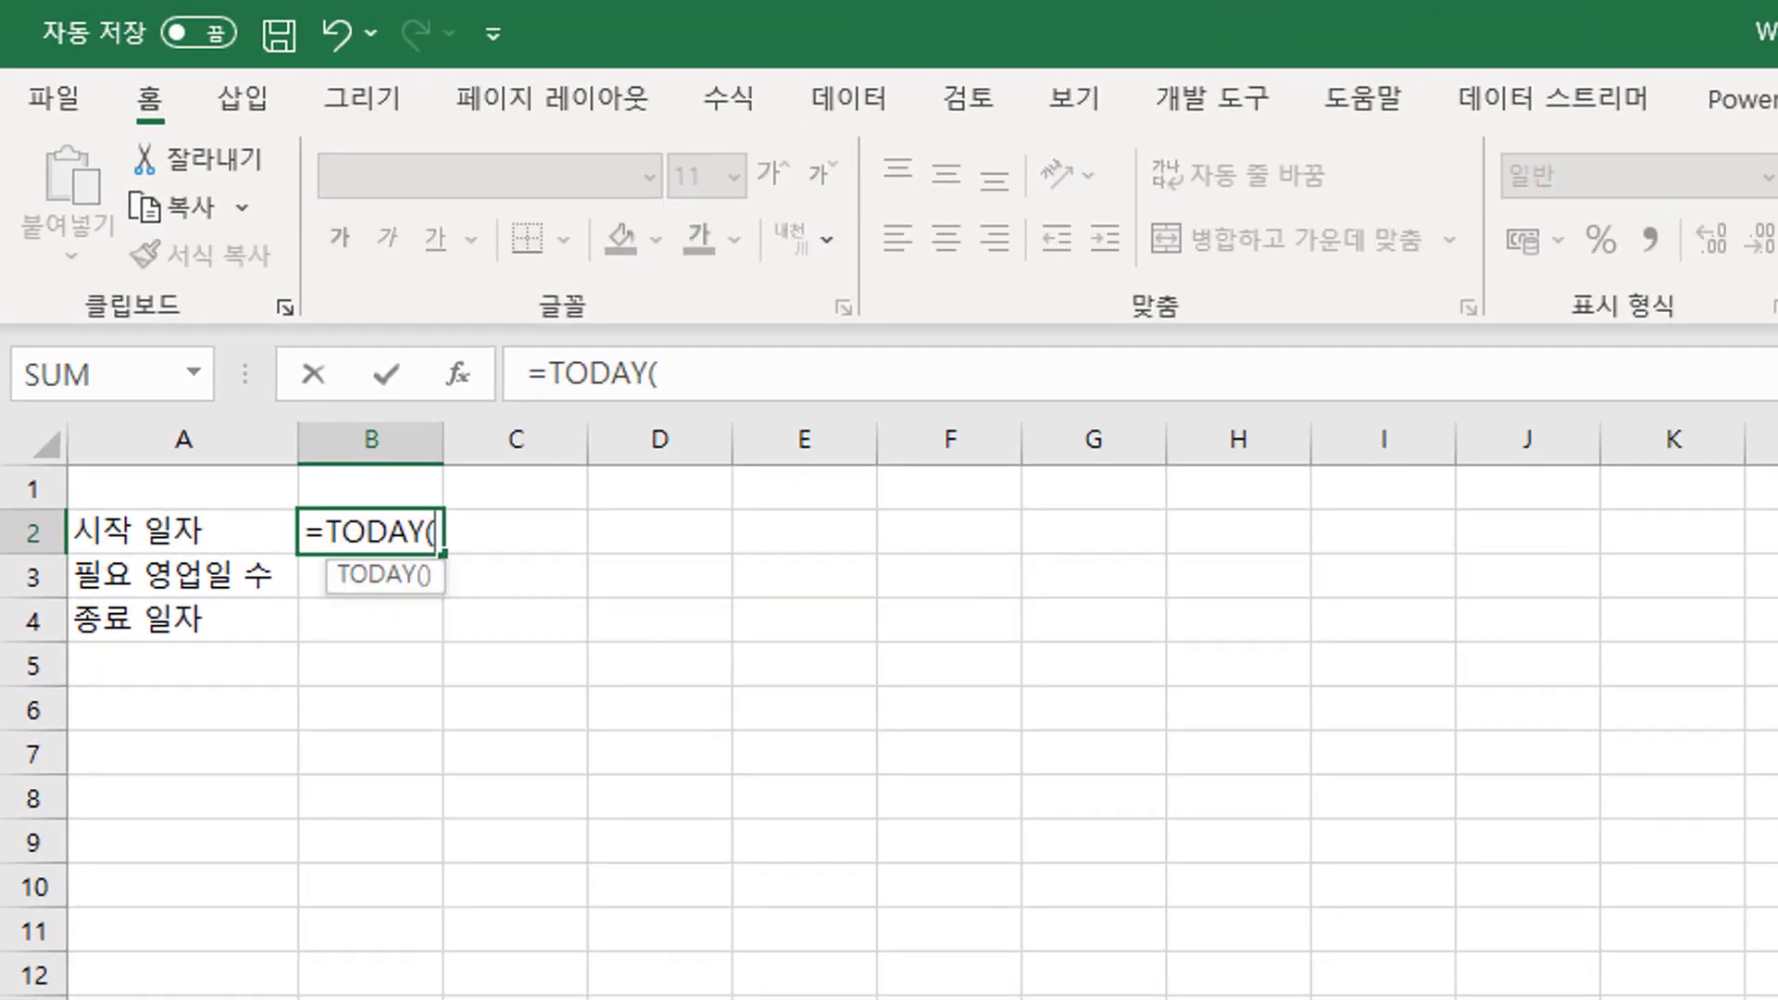
{"action": "type", "text": ")"}
{"action": "key", "text": "Return"}
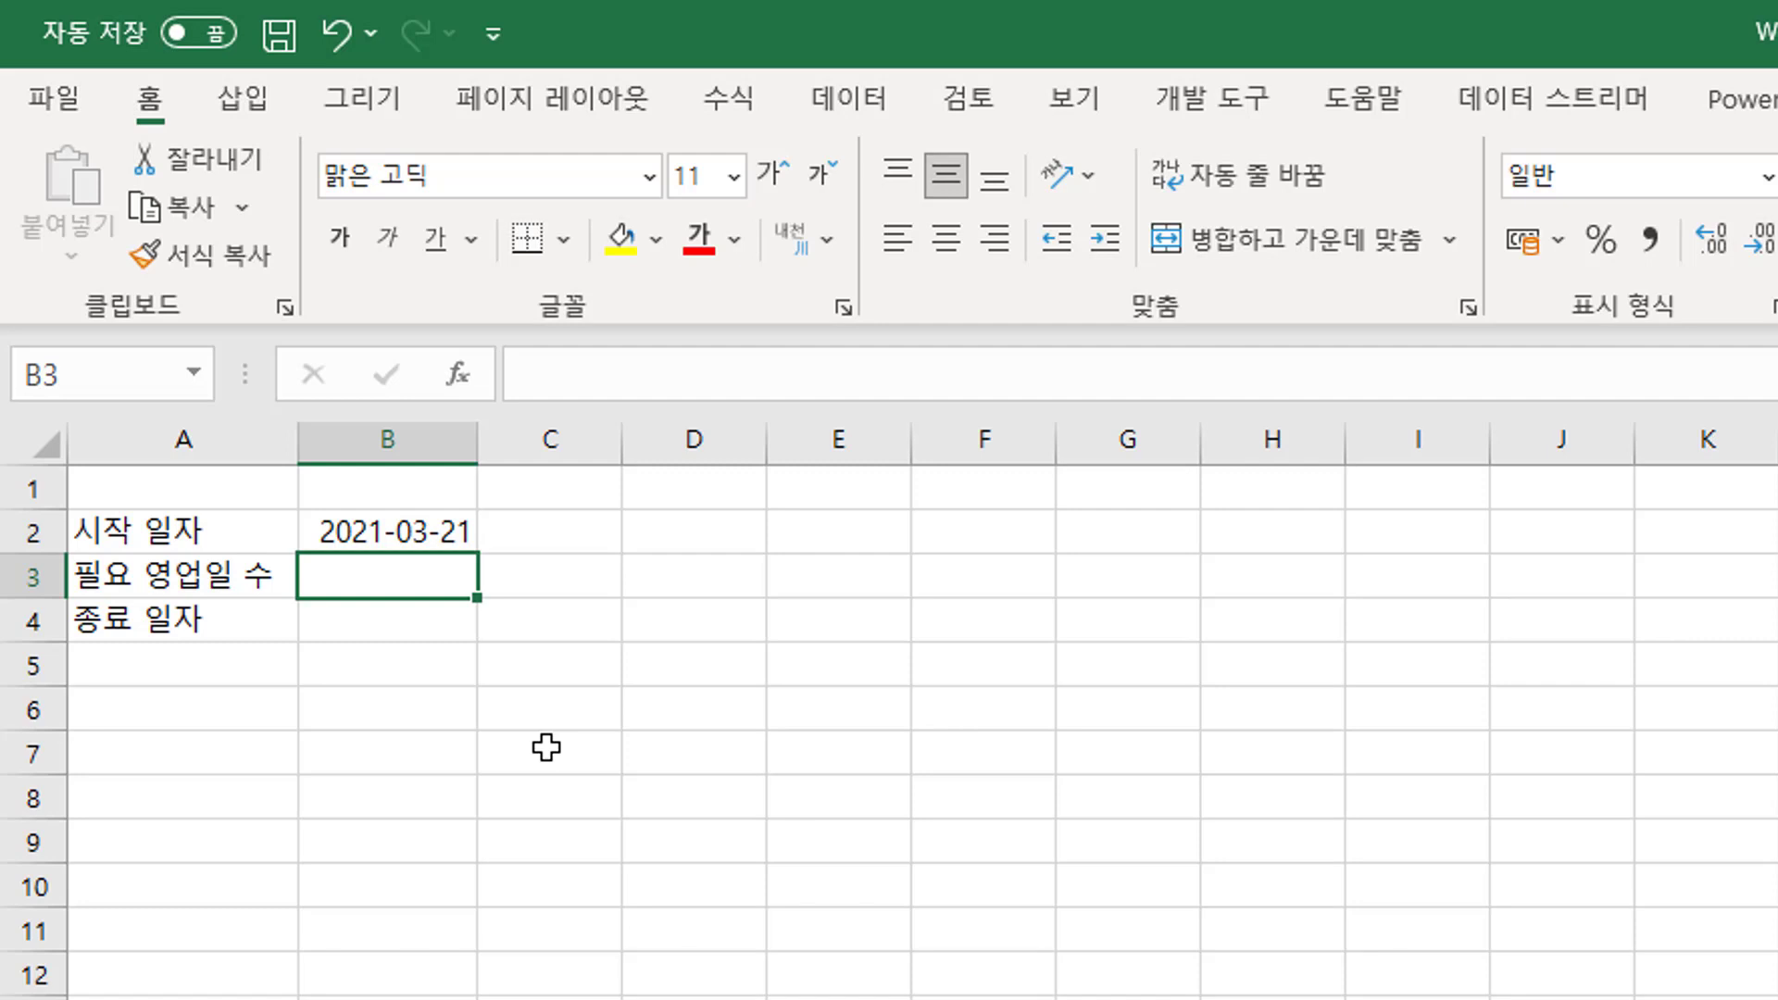
Enter 10 as the required business days in B3 and check B2 and B3.
{"action": "type", "text": "10"}
{"action": "key", "text": "Return"}
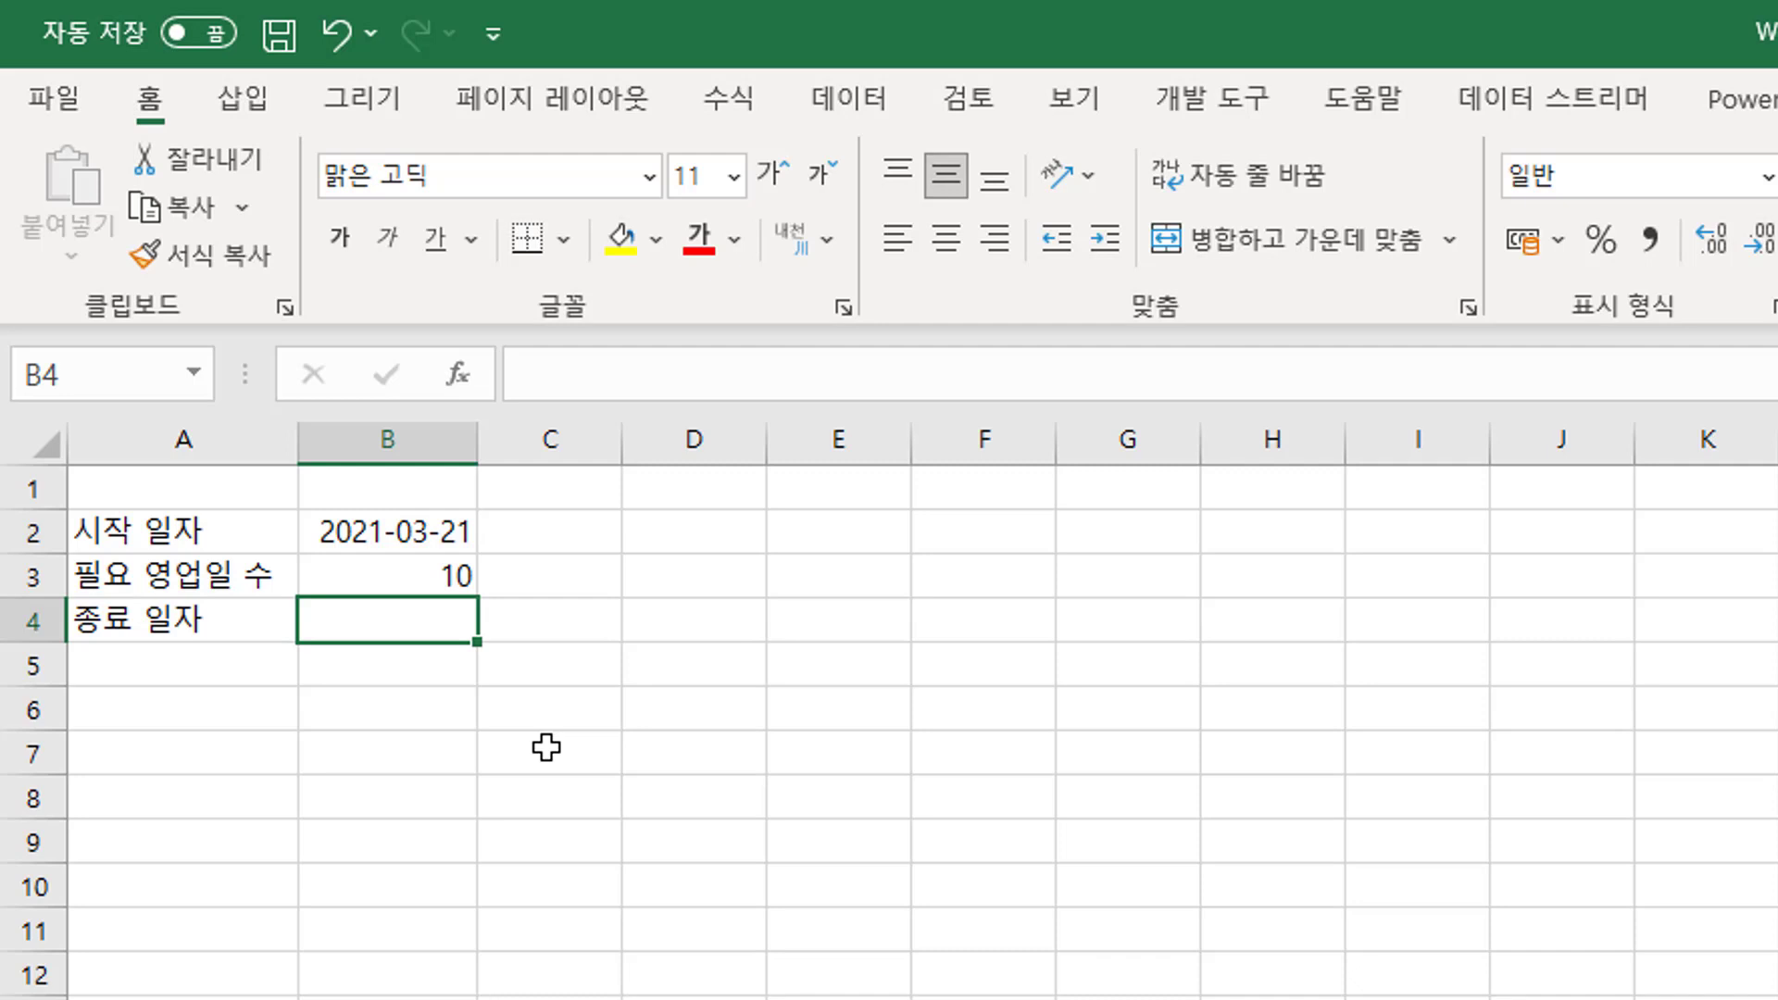
{"action": "left_click", "coordinate": [401, 531]}
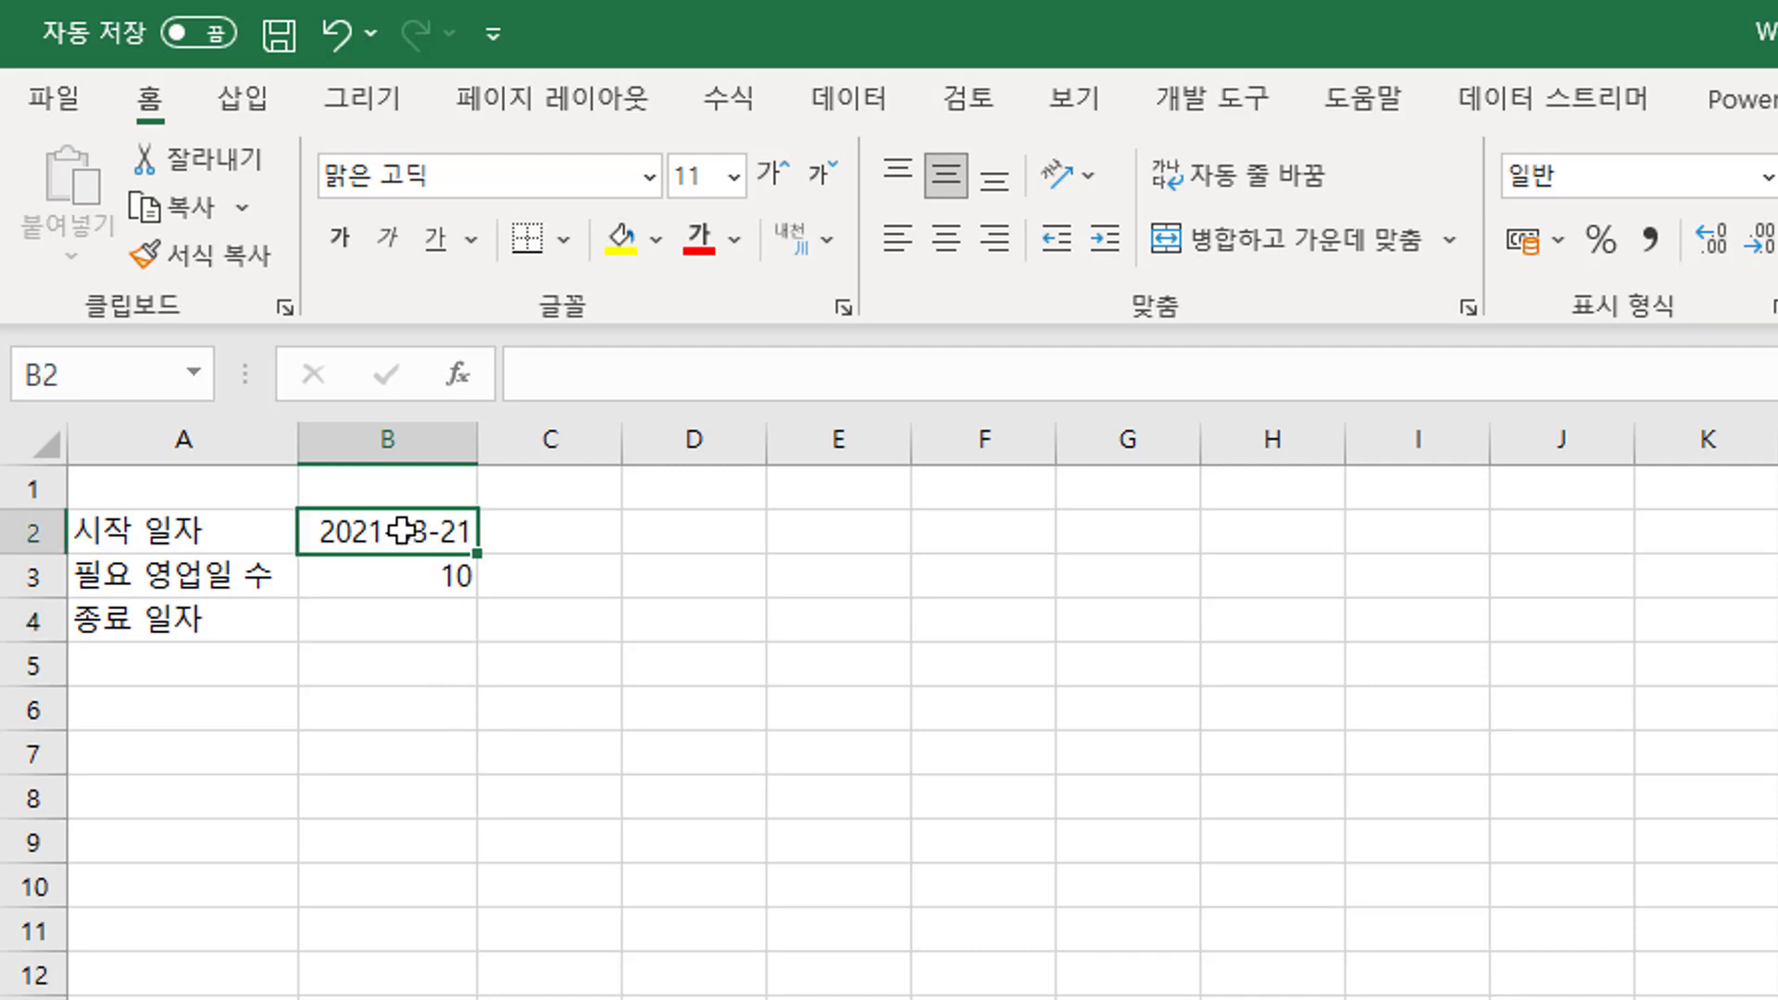
{"action": "left_click", "coordinate": [403, 576]}
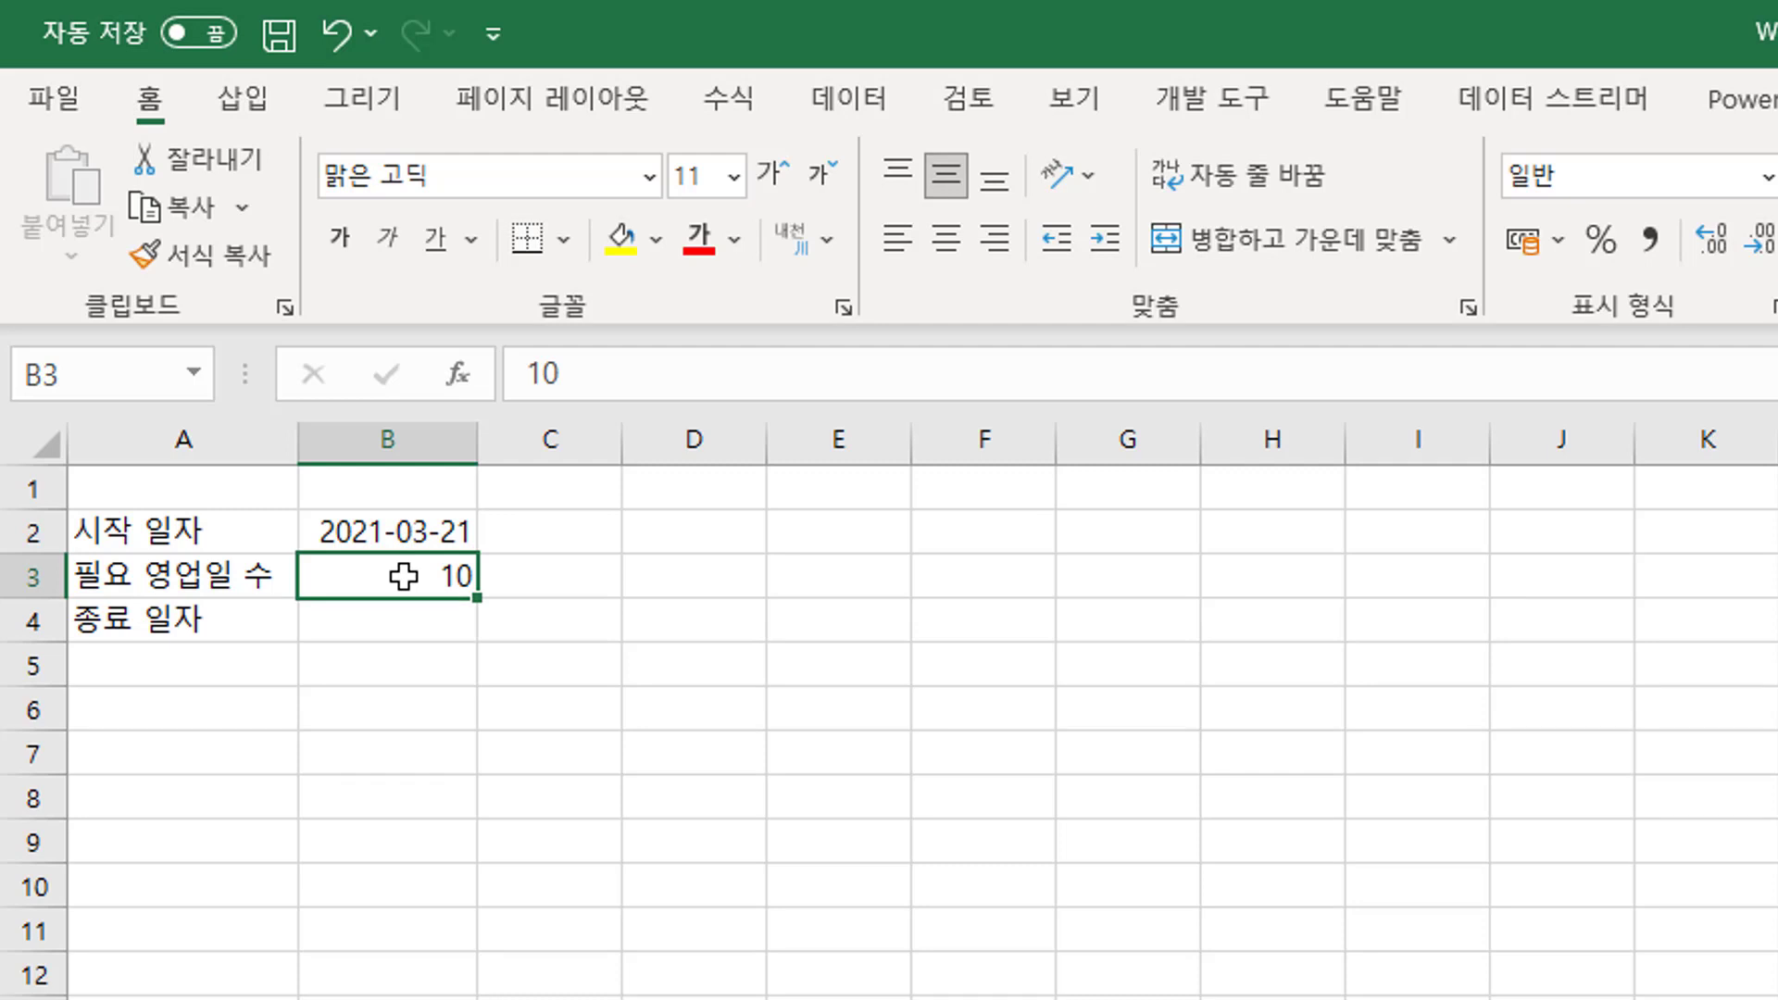
Enter =WORKDAY(B2,B3) in B4, returning 44288.
{"action": "left_click", "coordinate": [412, 627]}
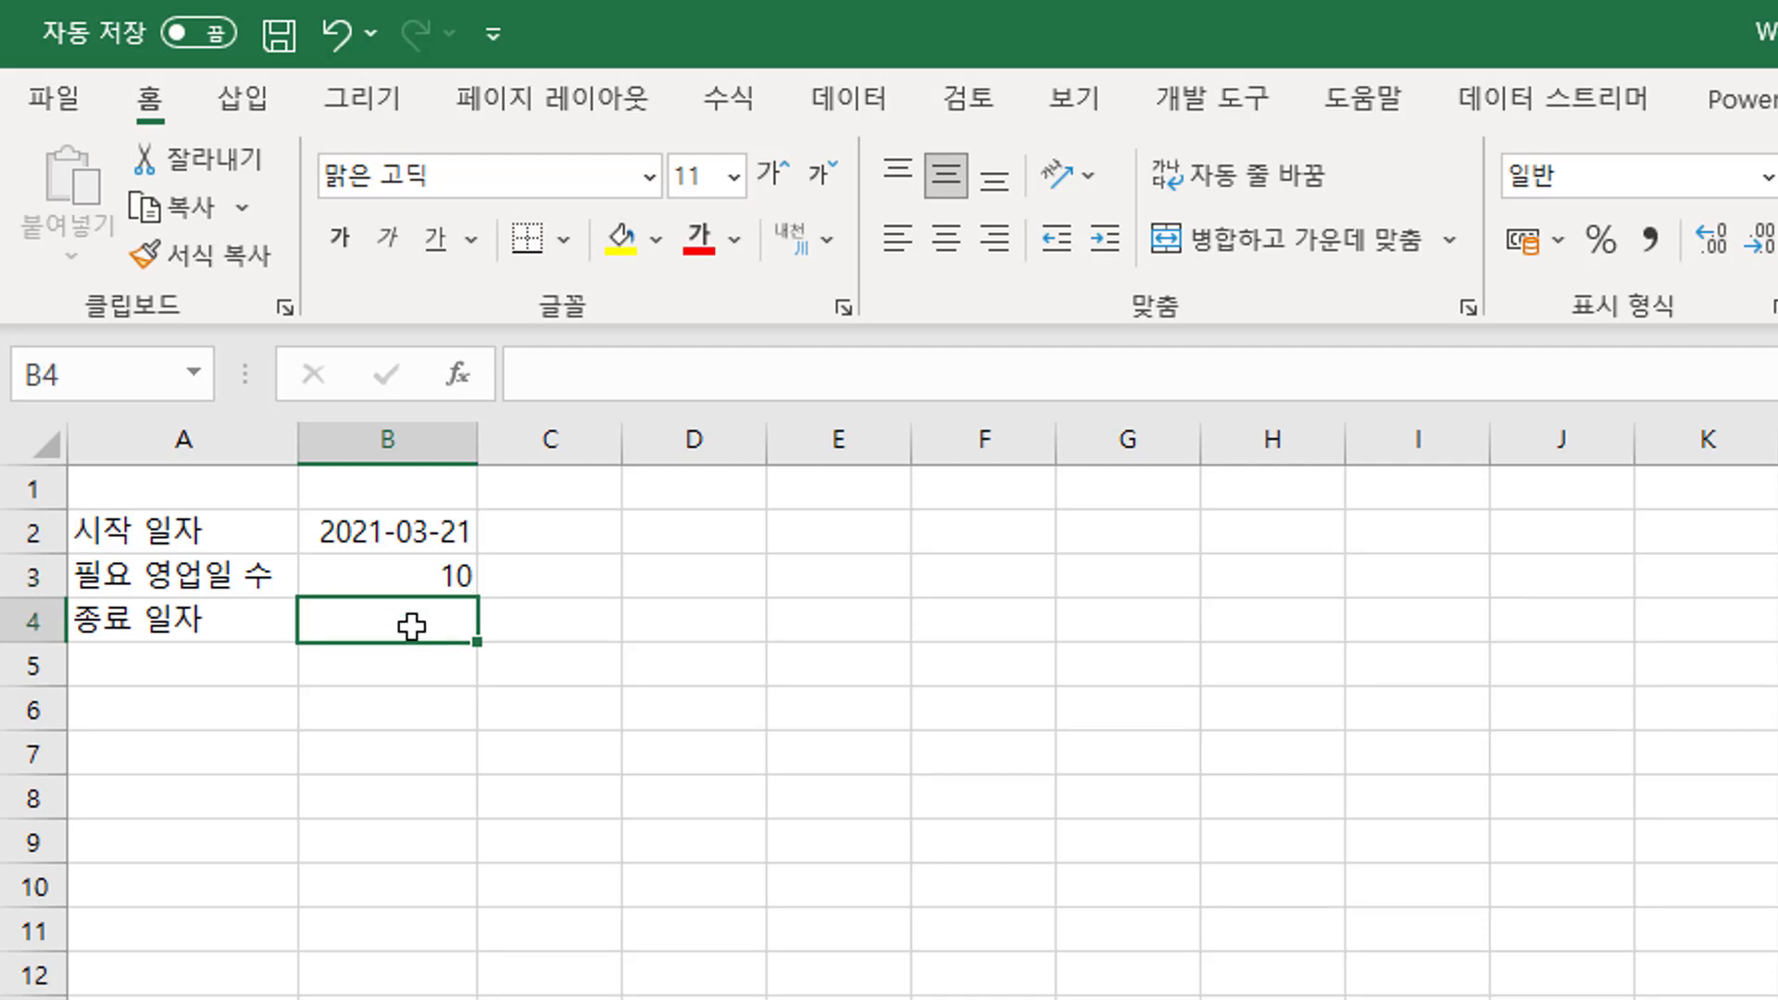
{"action": "type", "text": "=wa"}
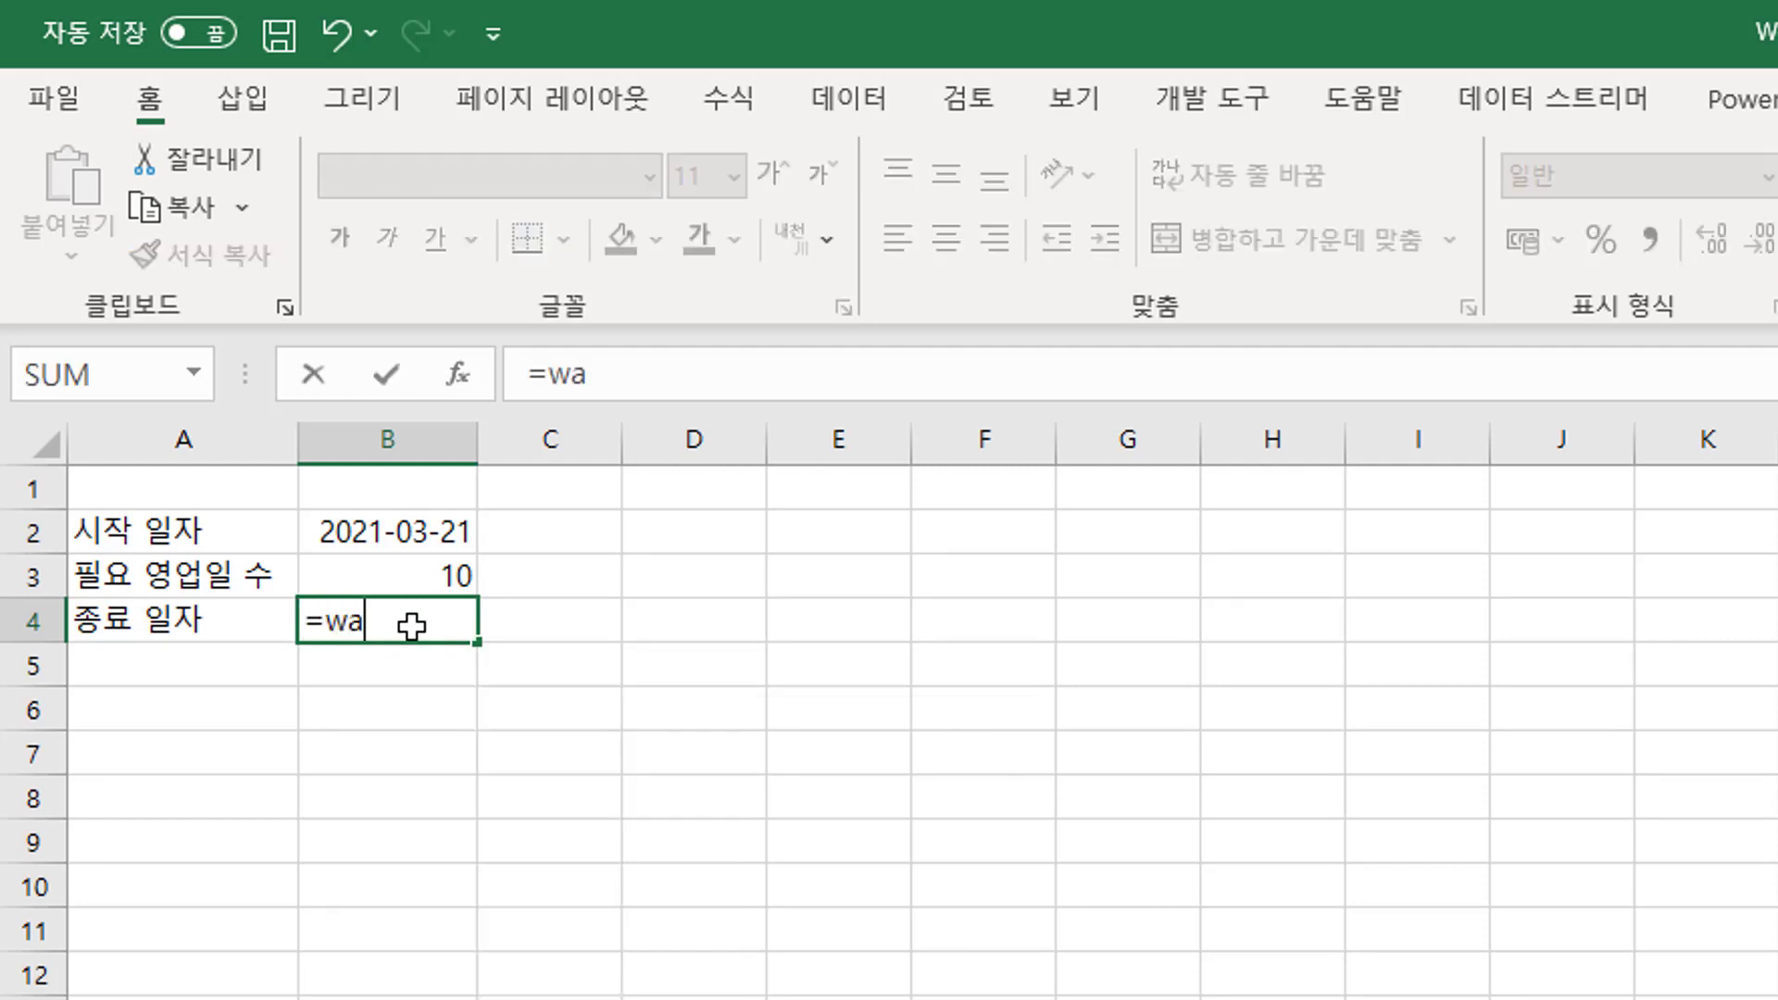
{"action": "type", "text": "o"}
{"action": "key", "text": "BackSpace"}
{"action": "key", "text": "BackSpace"}
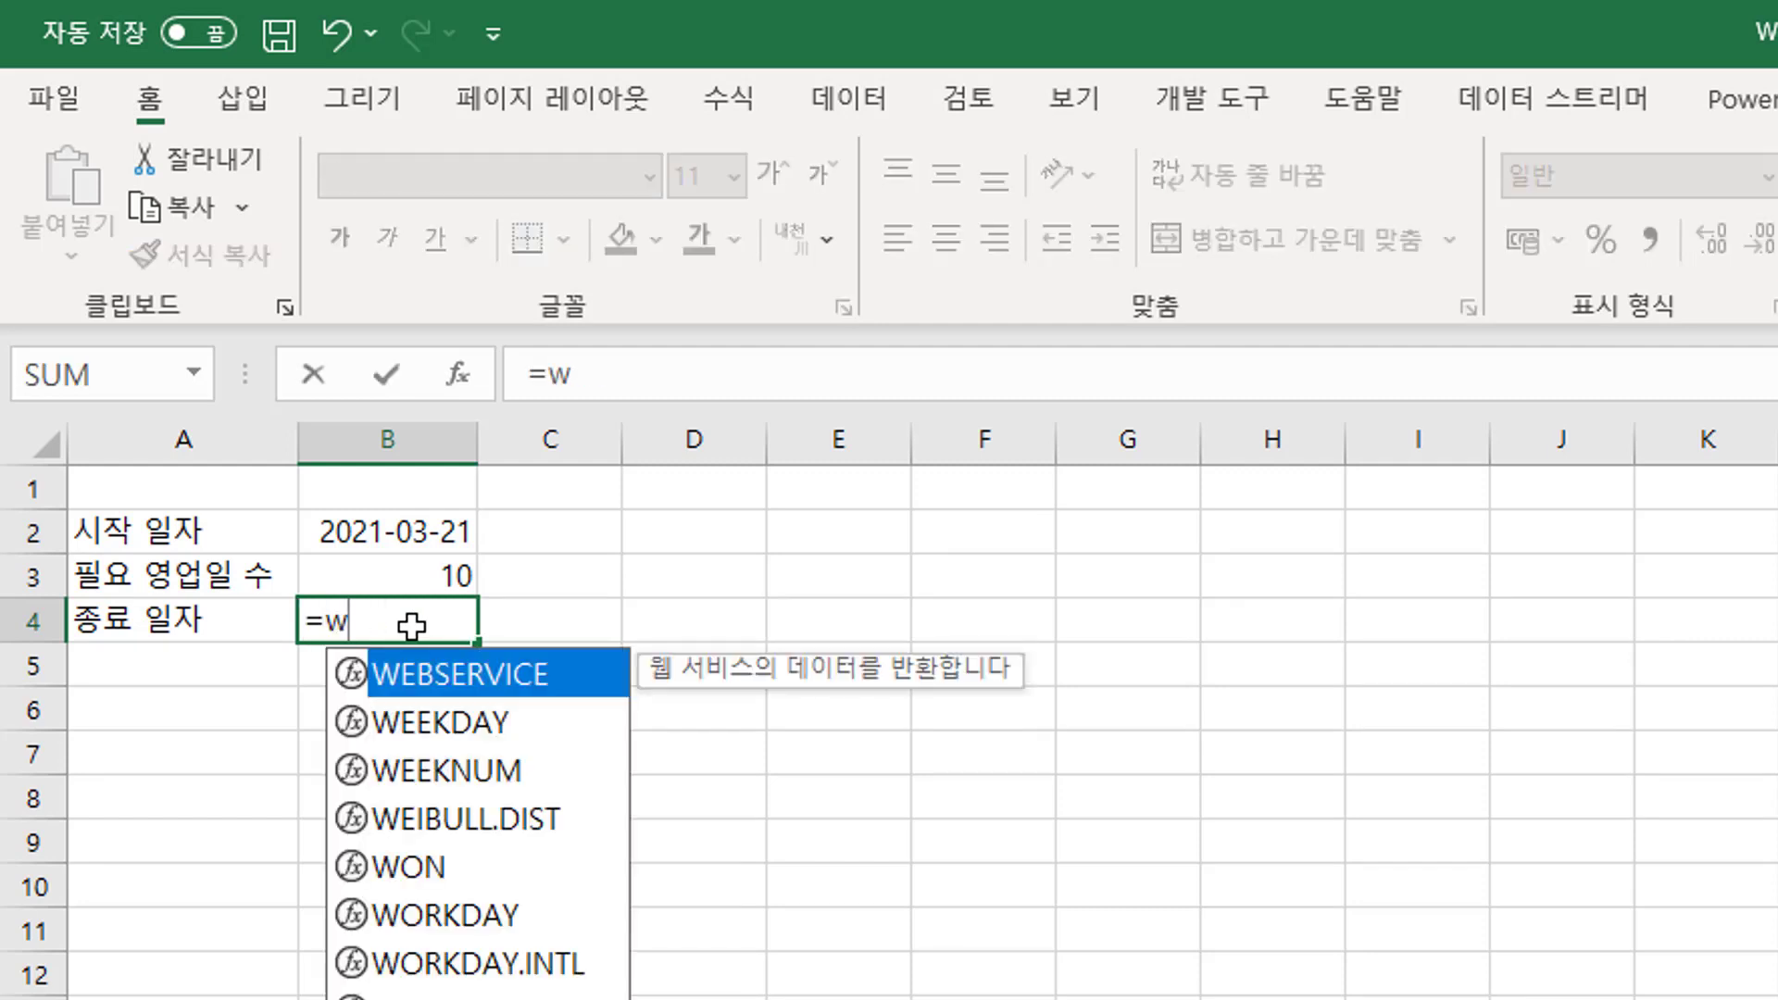
{"action": "type", "text": "o"}
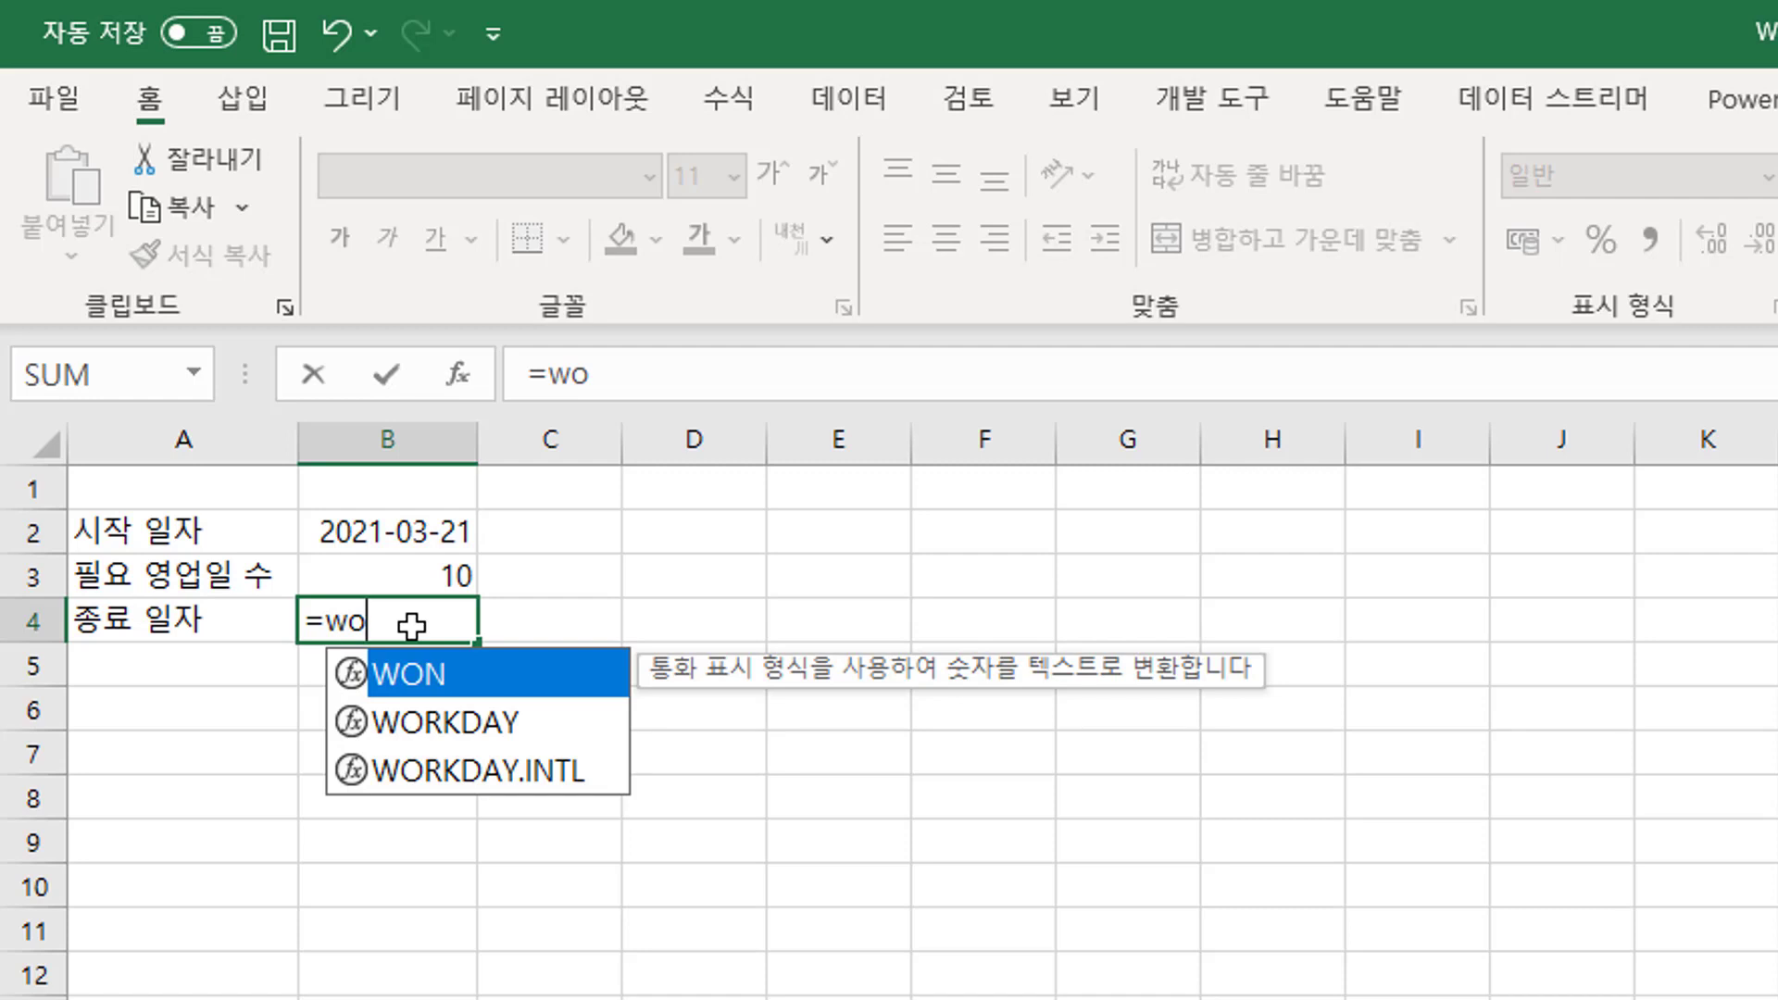
{"action": "key", "text": "Down"}
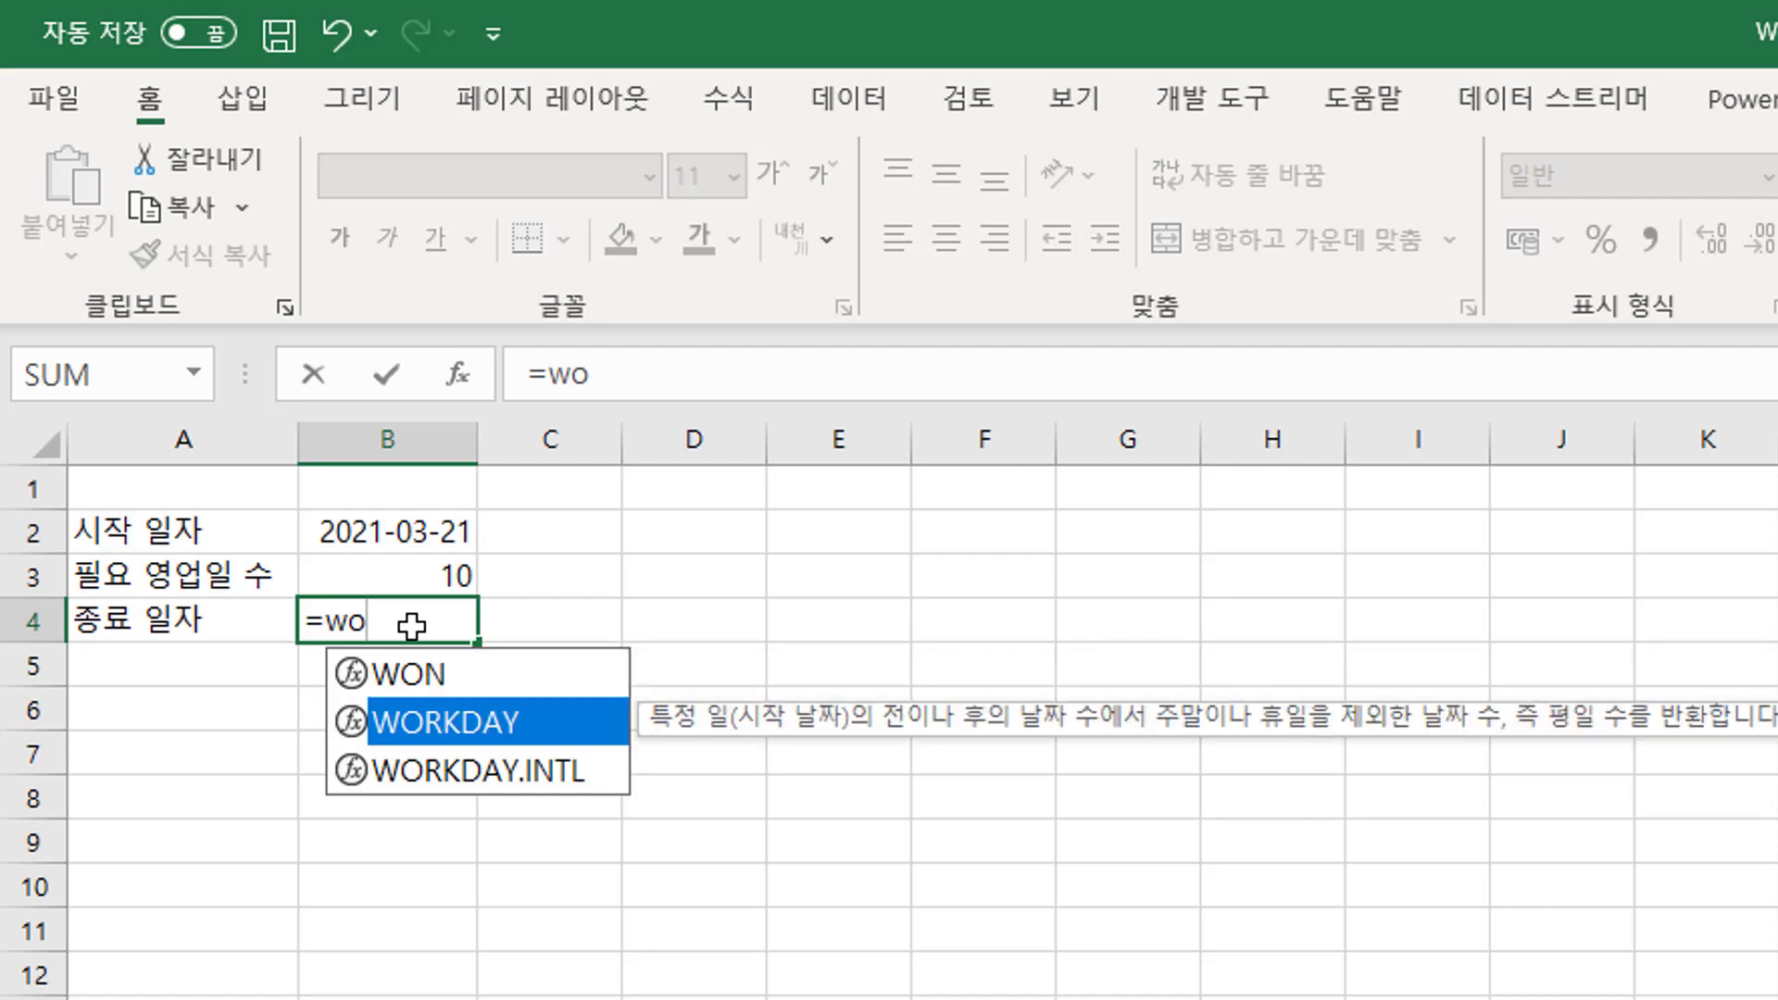
{"action": "key", "text": "Tab"}
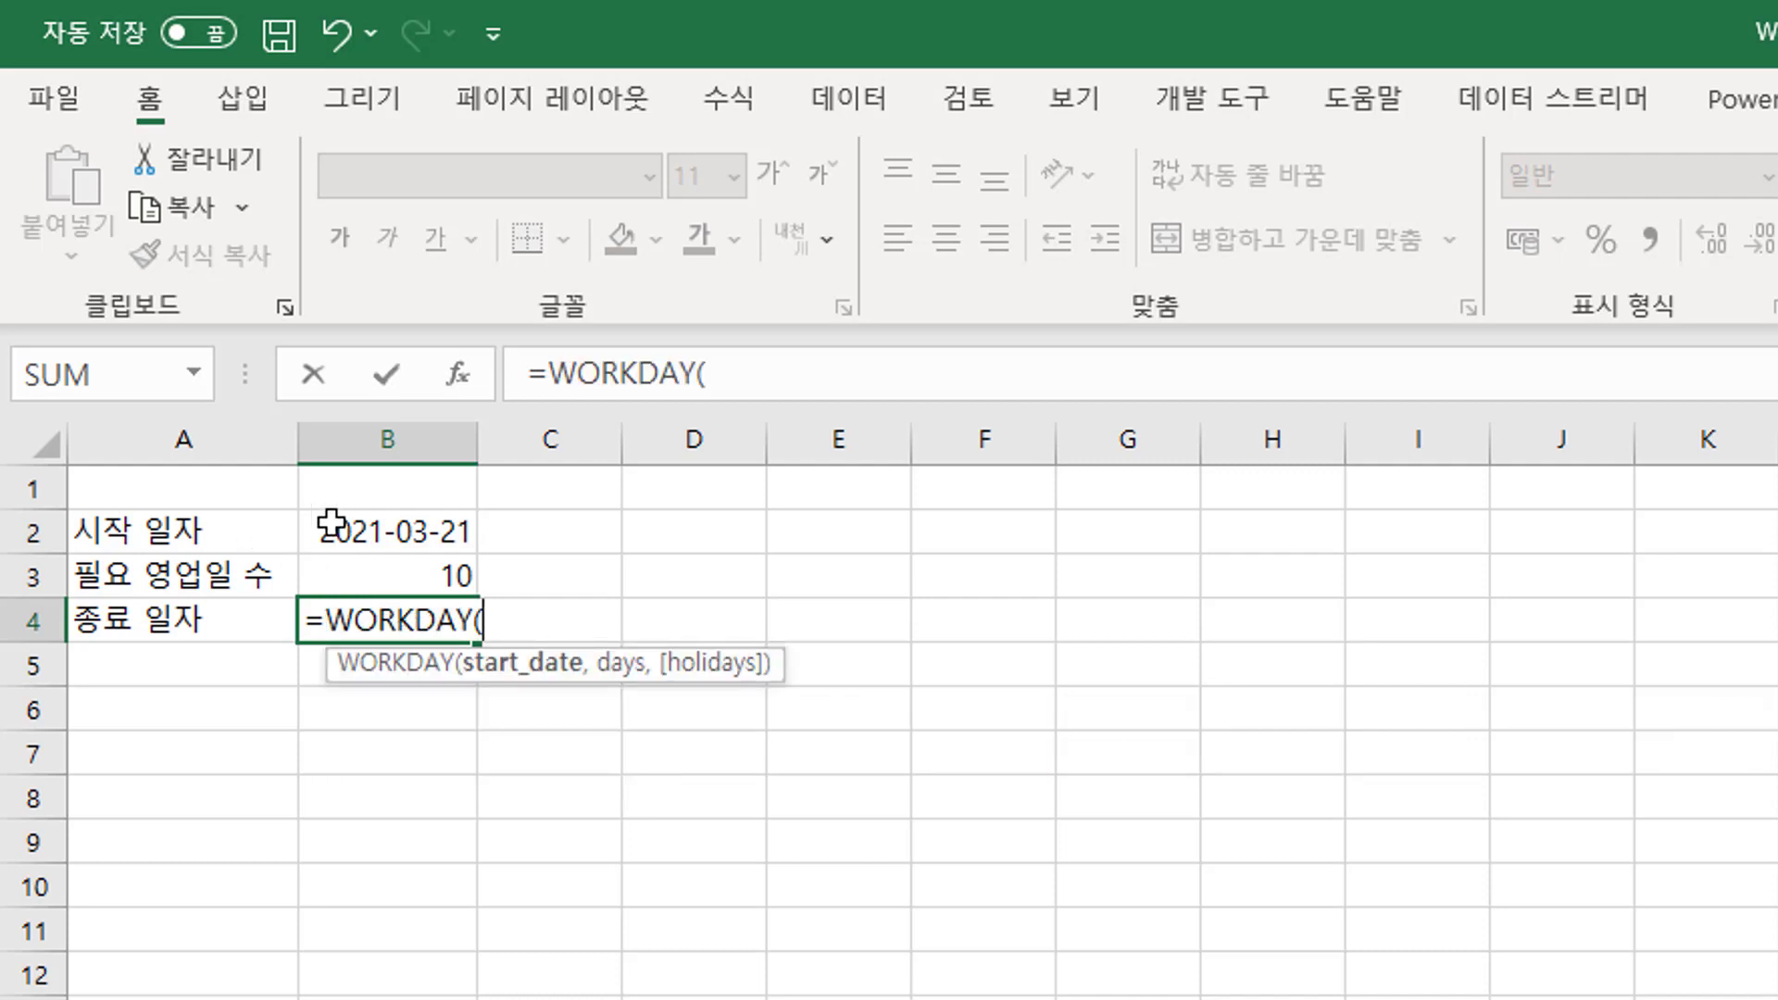
{"action": "left_click", "coordinate": [377, 524]}
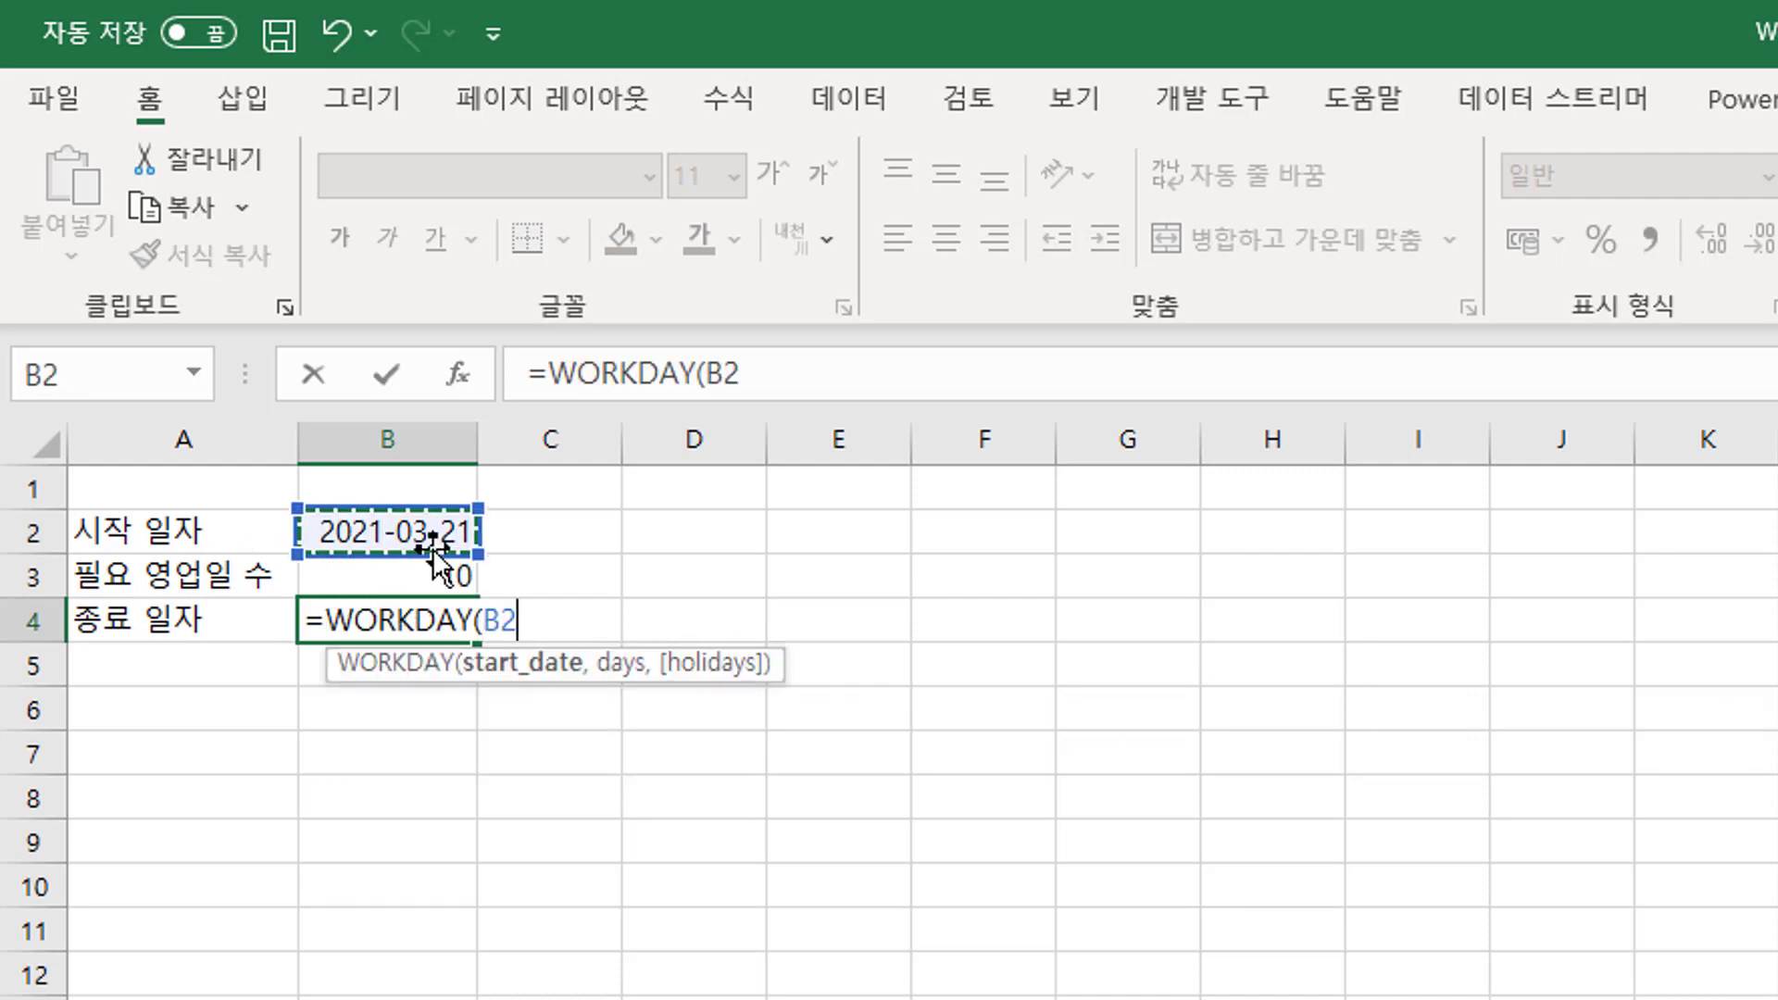
{"action": "type", "text": ","}
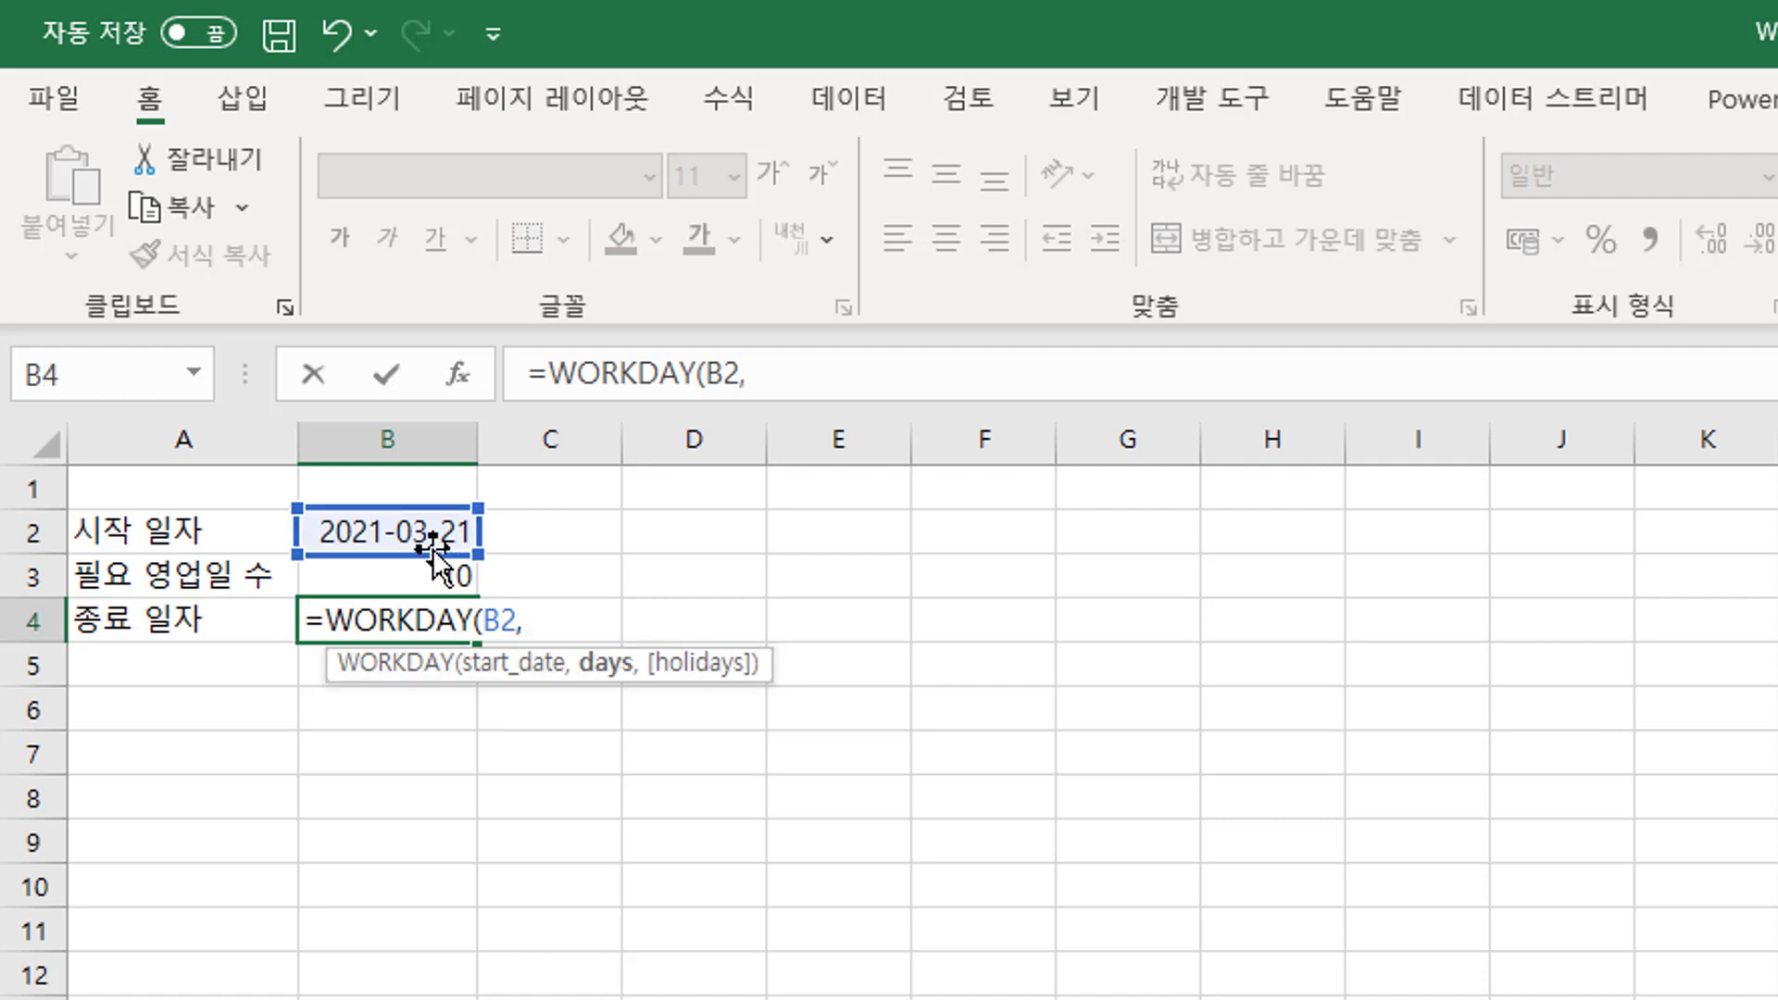
{"action": "left_click", "coordinate": [421, 574]}
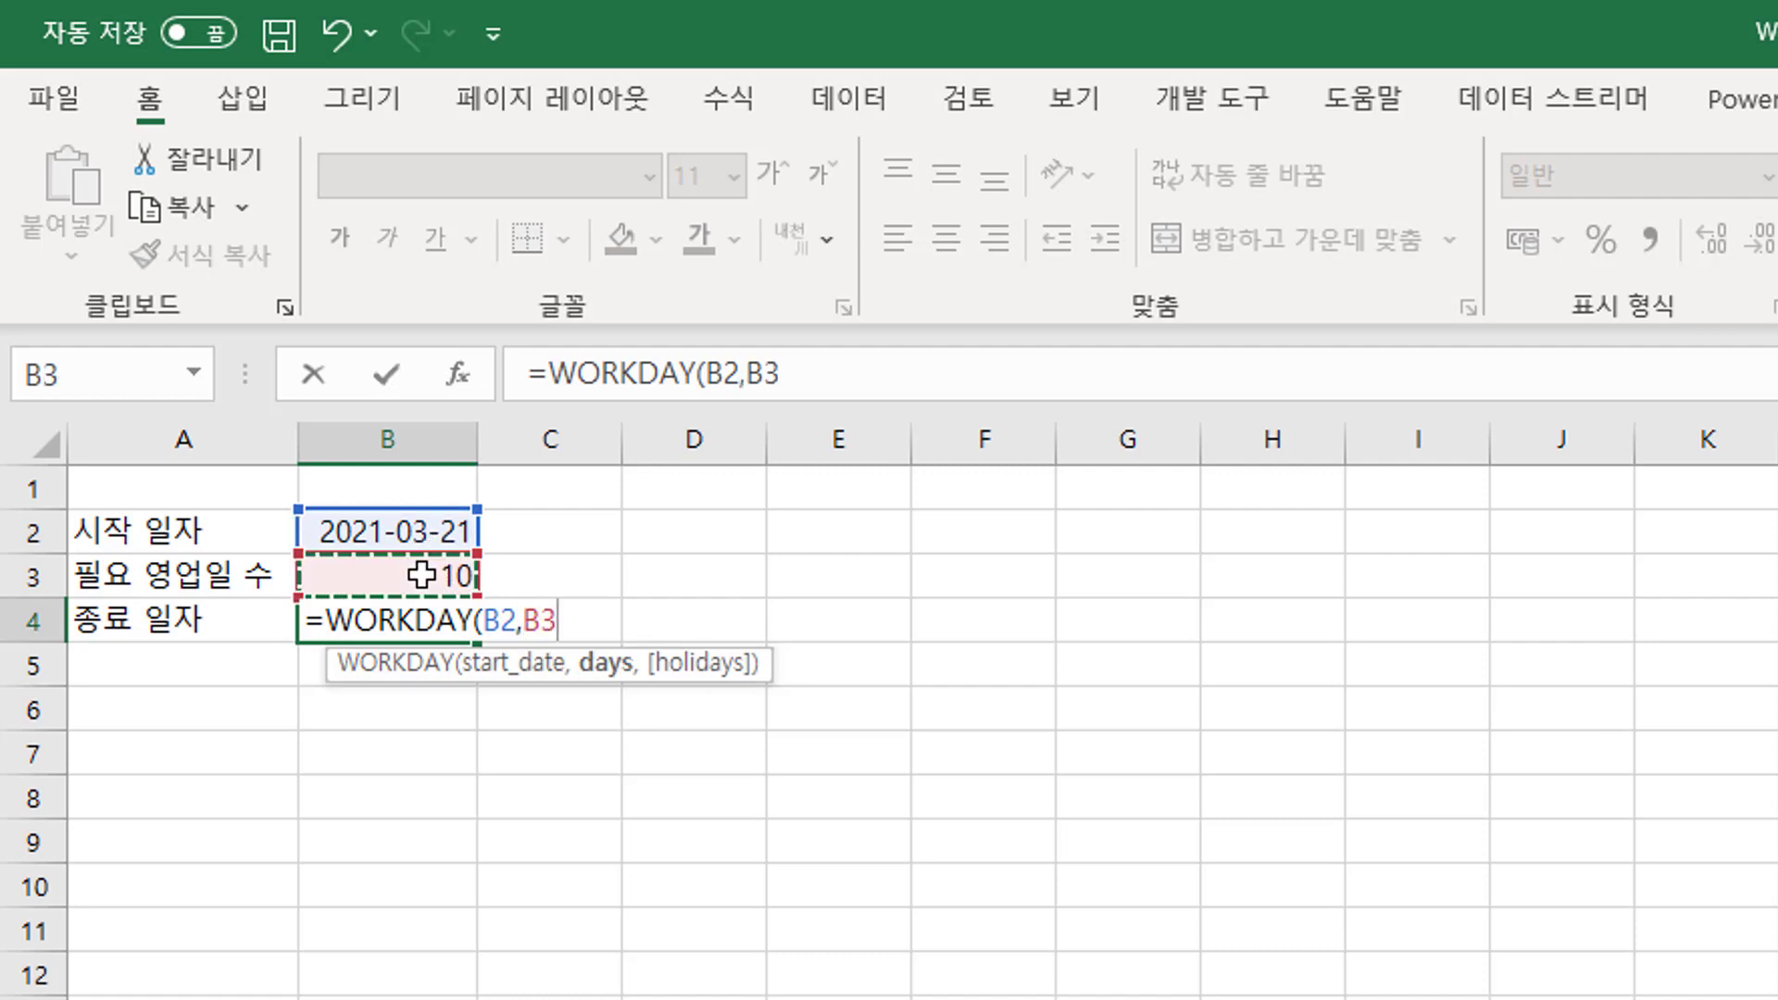
{"action": "type", "text": ")"}
{"action": "key", "text": "Return"}
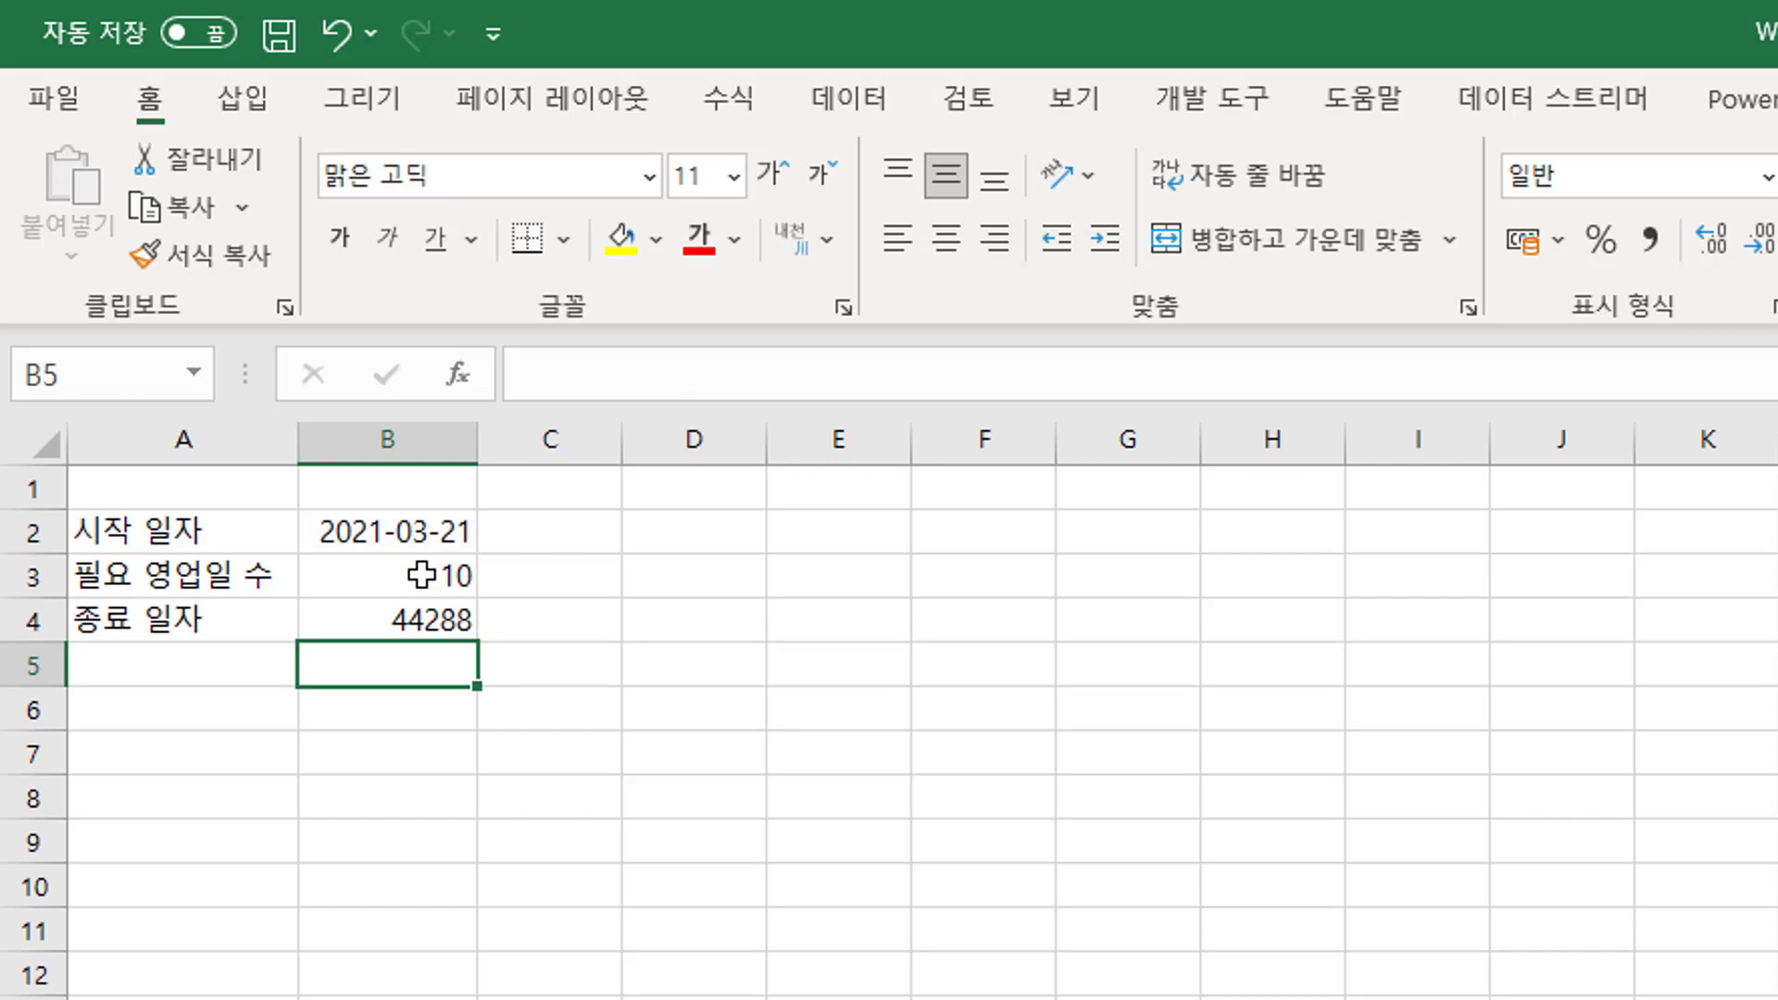
Format B4 as Short Date so it shows 2021-04-02, then check B3 and the formula.
{"action": "left_click", "coordinate": [387, 622]}
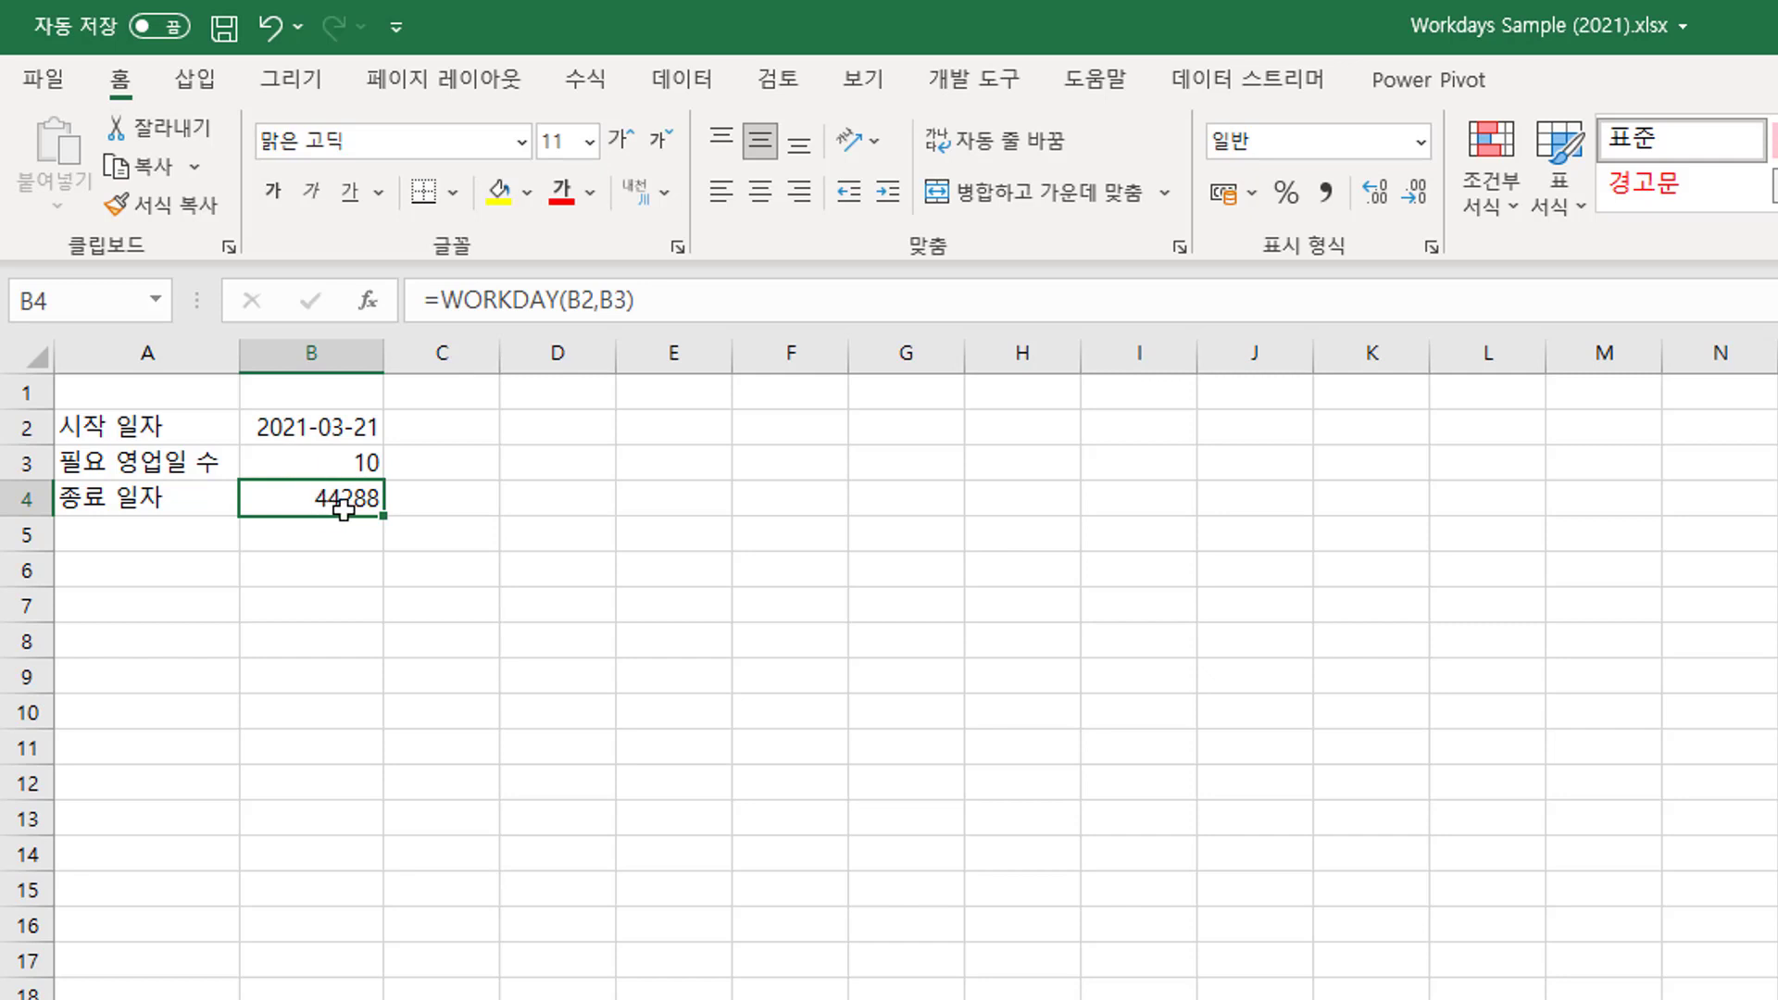
{"action": "left_click", "coordinate": [1422, 142]}
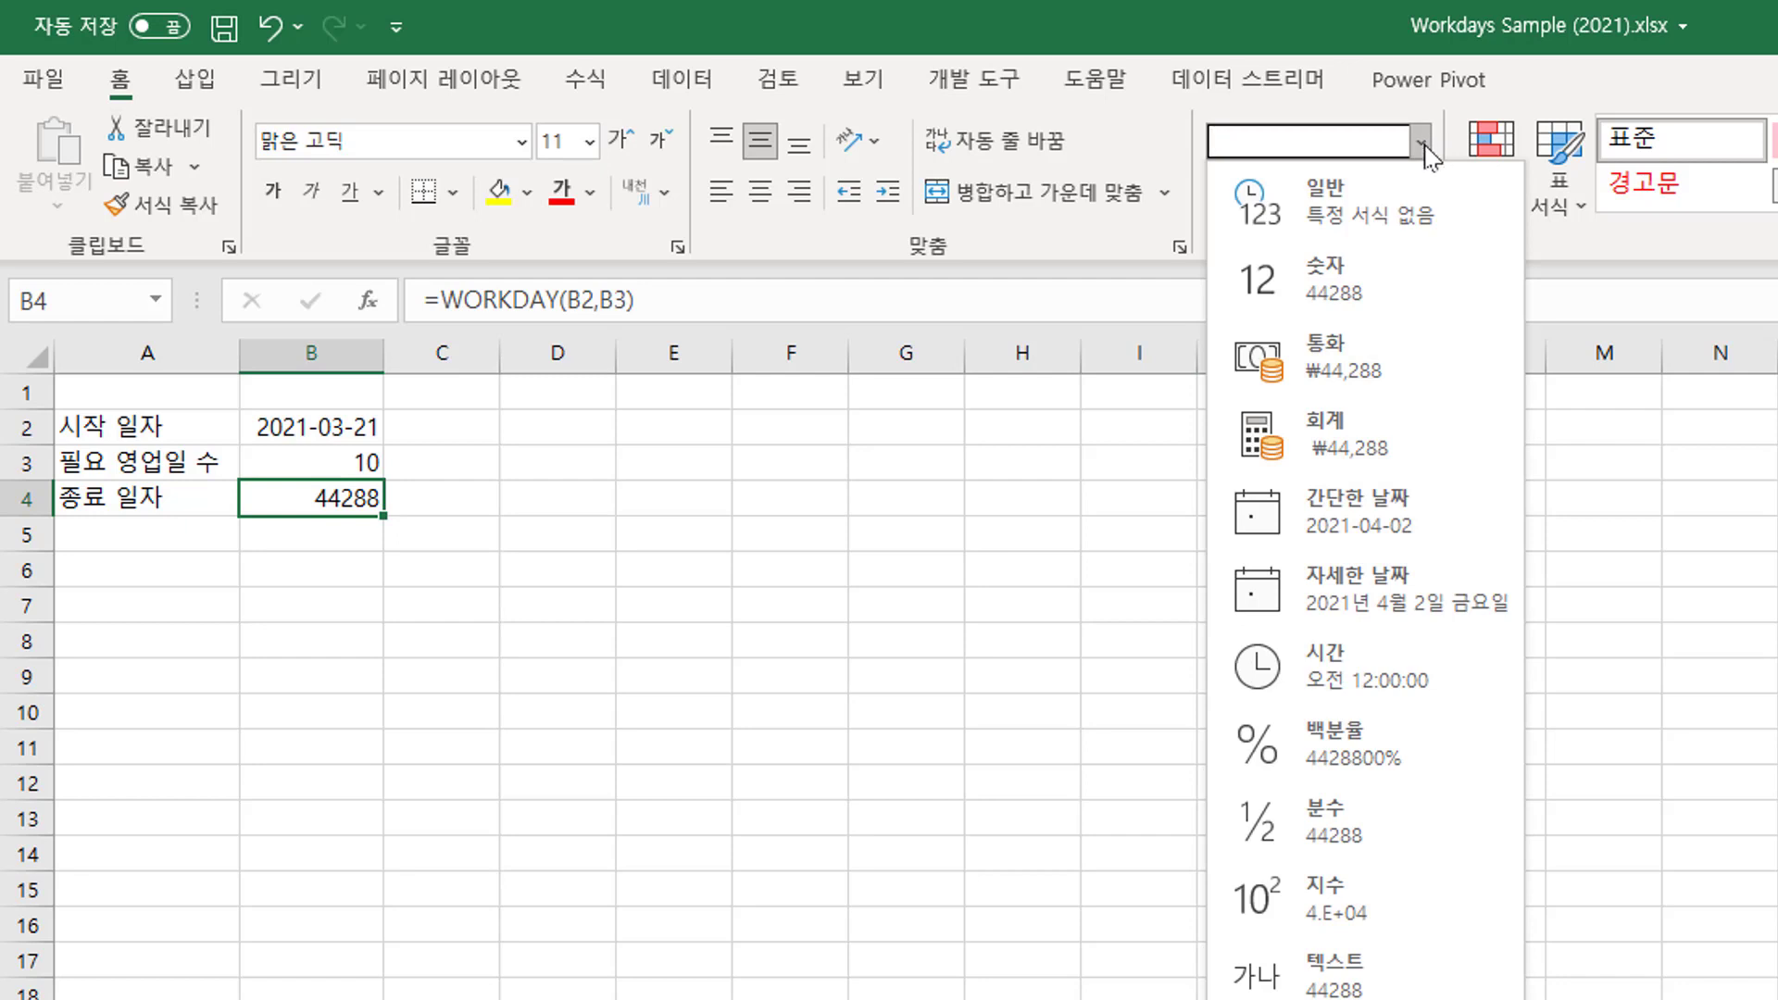
{"action": "left_click", "coordinate": [1410, 538]}
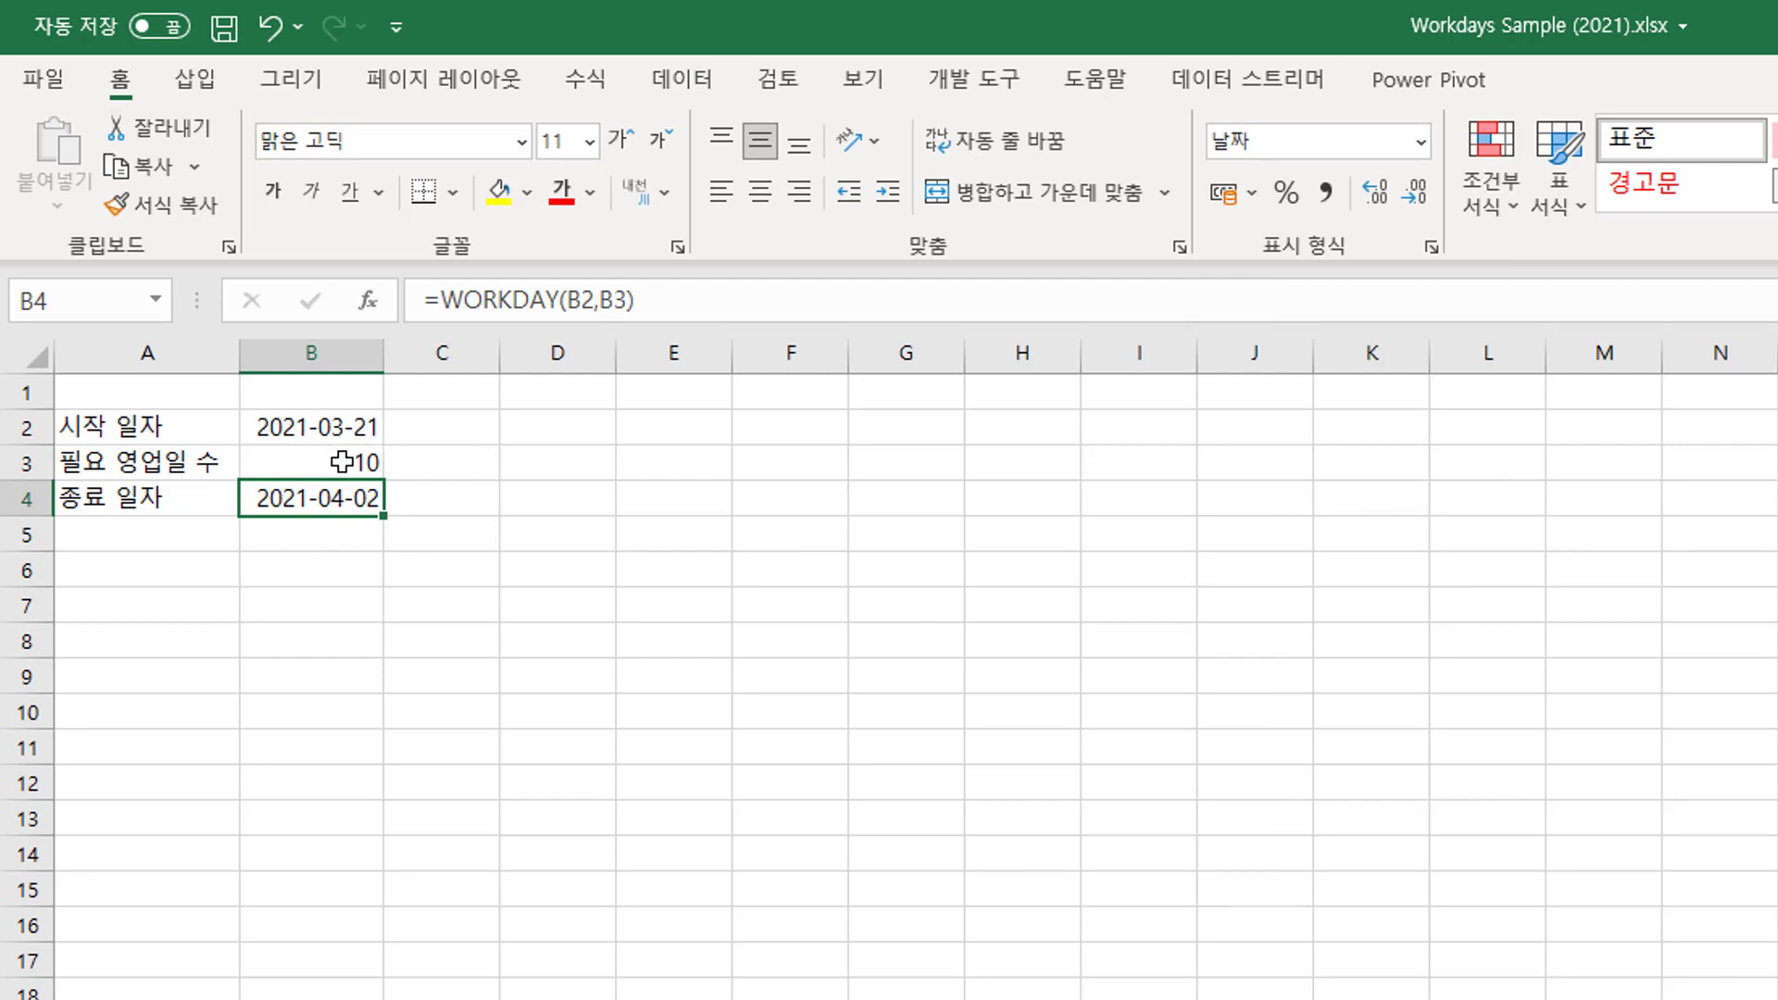
{"action": "left_click", "coordinate": [342, 465]}
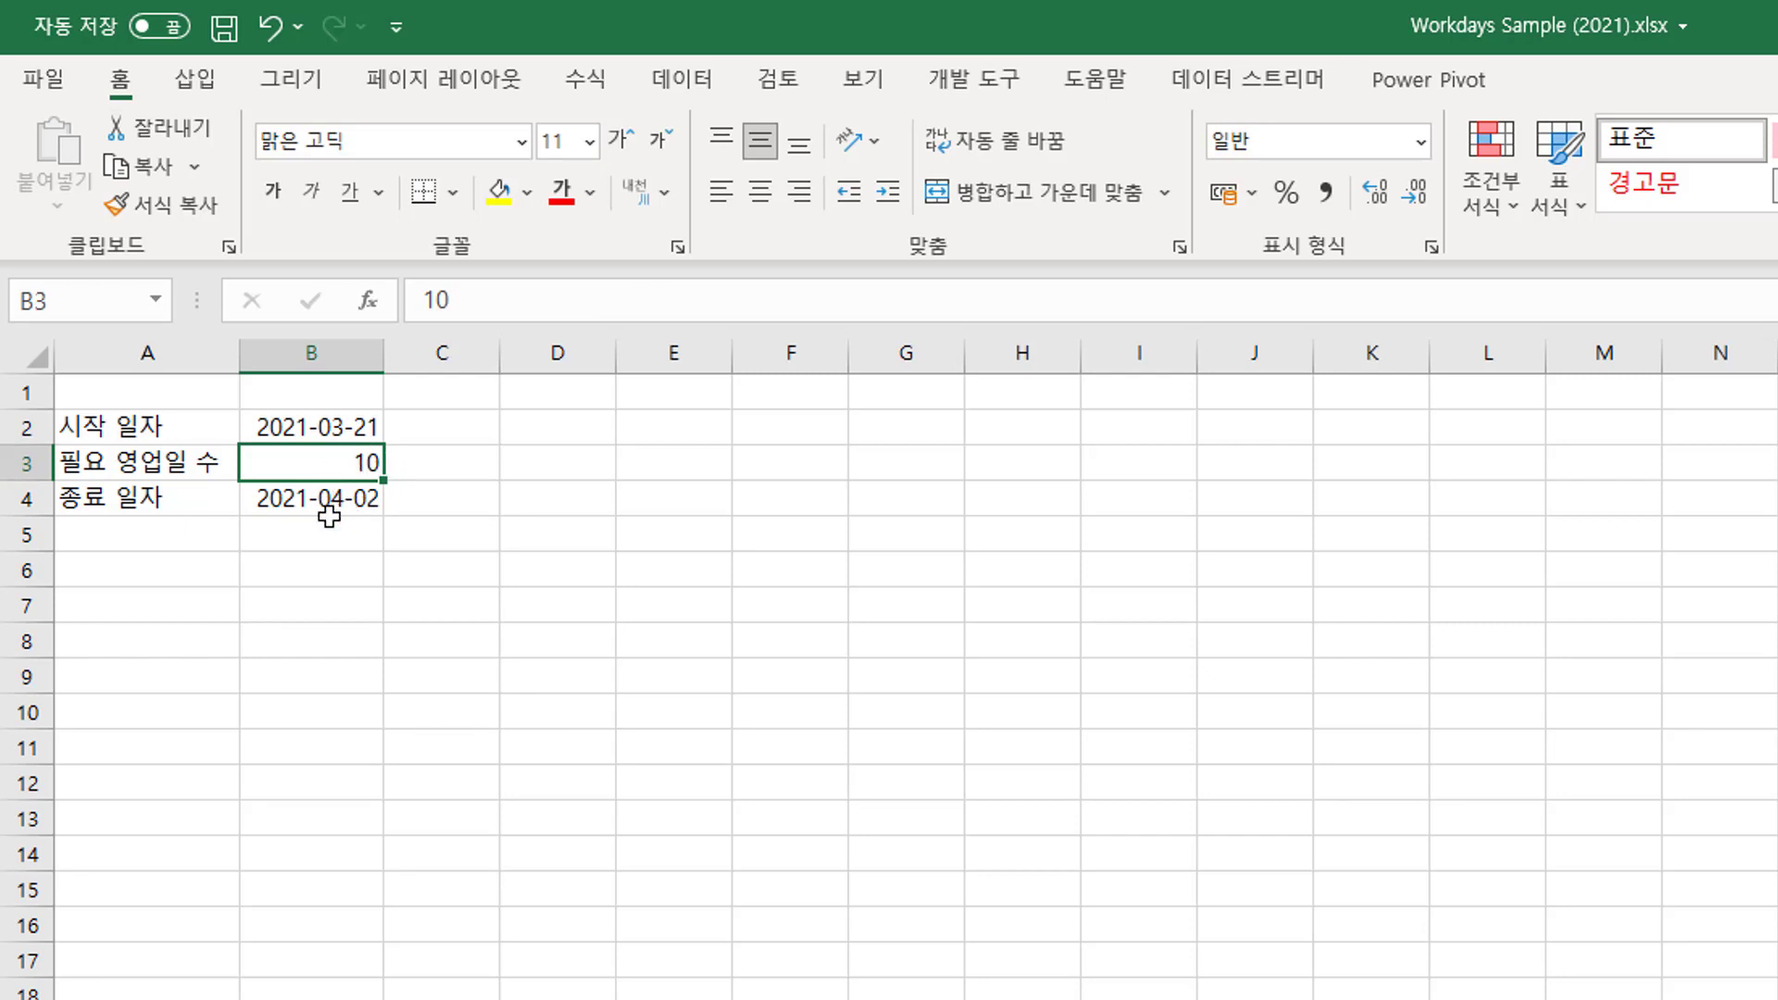
{"action": "left_click", "coordinate": [285, 500]}
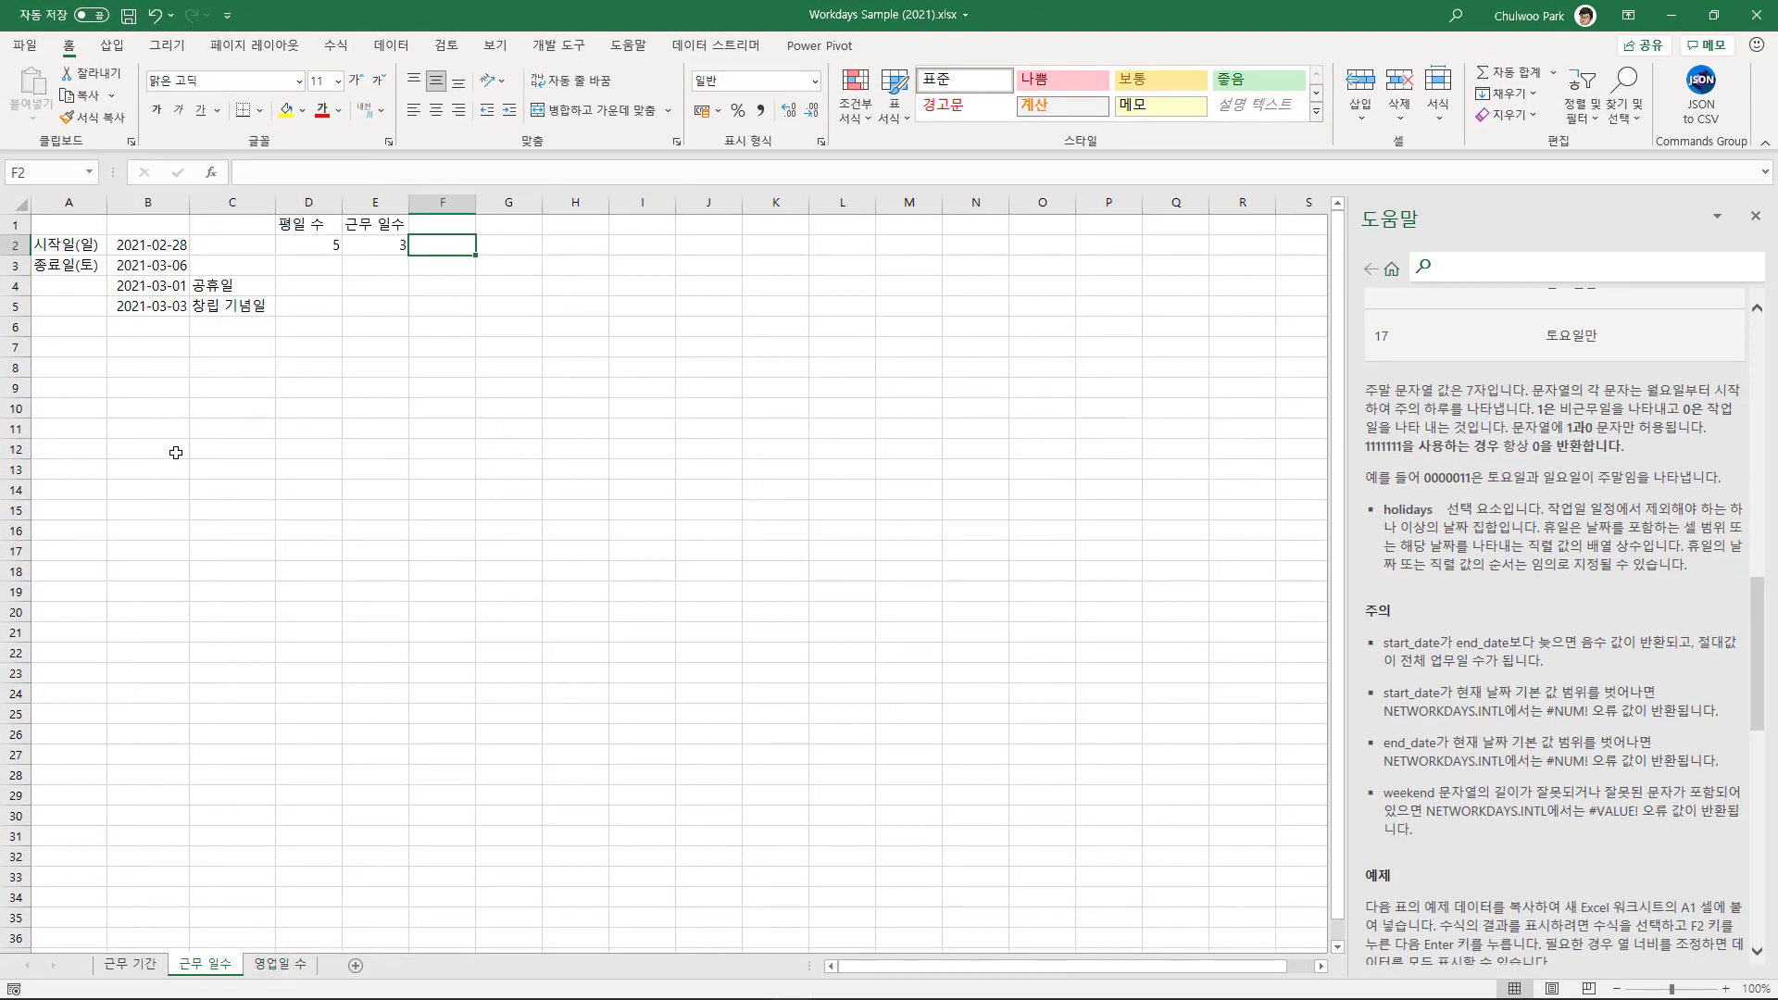
Select B4:B5 on 근무 일수, return to 영업일 수, and reopen B4's =WORKDAY(B2,B3) formula.
{"action": "left_click_drag", "start_coordinate": [141, 287], "coordinate": [141, 308]}
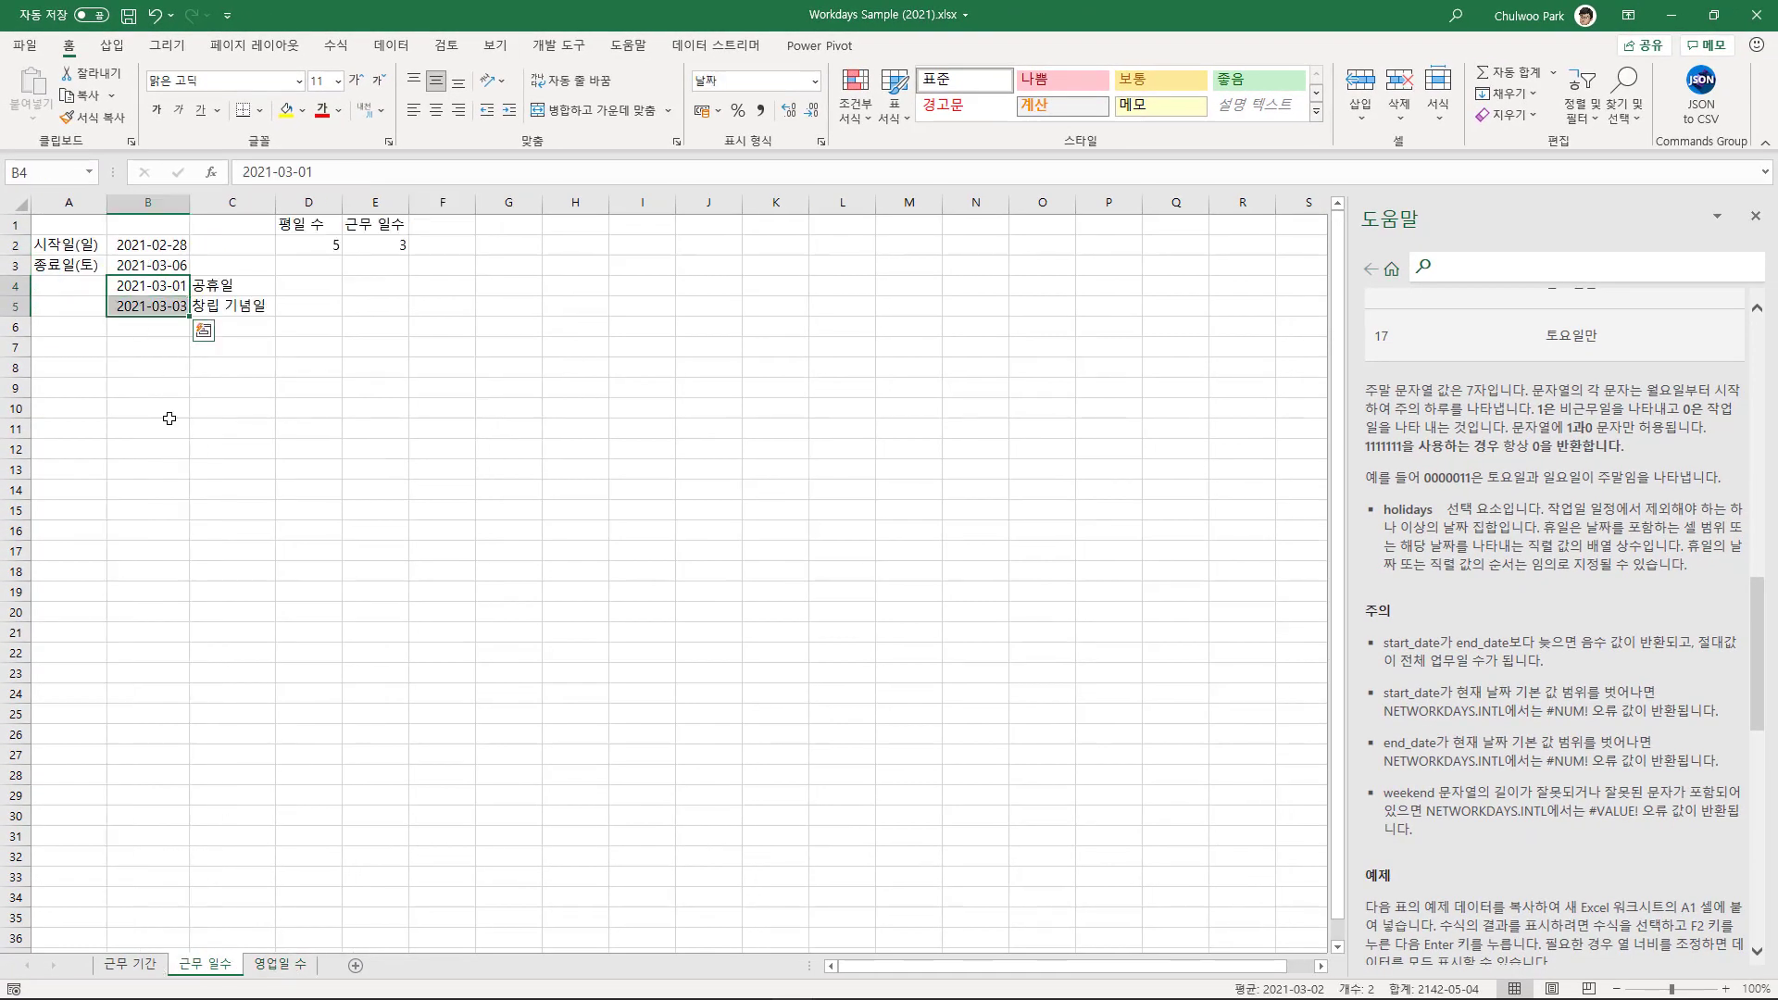
{"action": "left_click", "coordinate": [279, 965]}
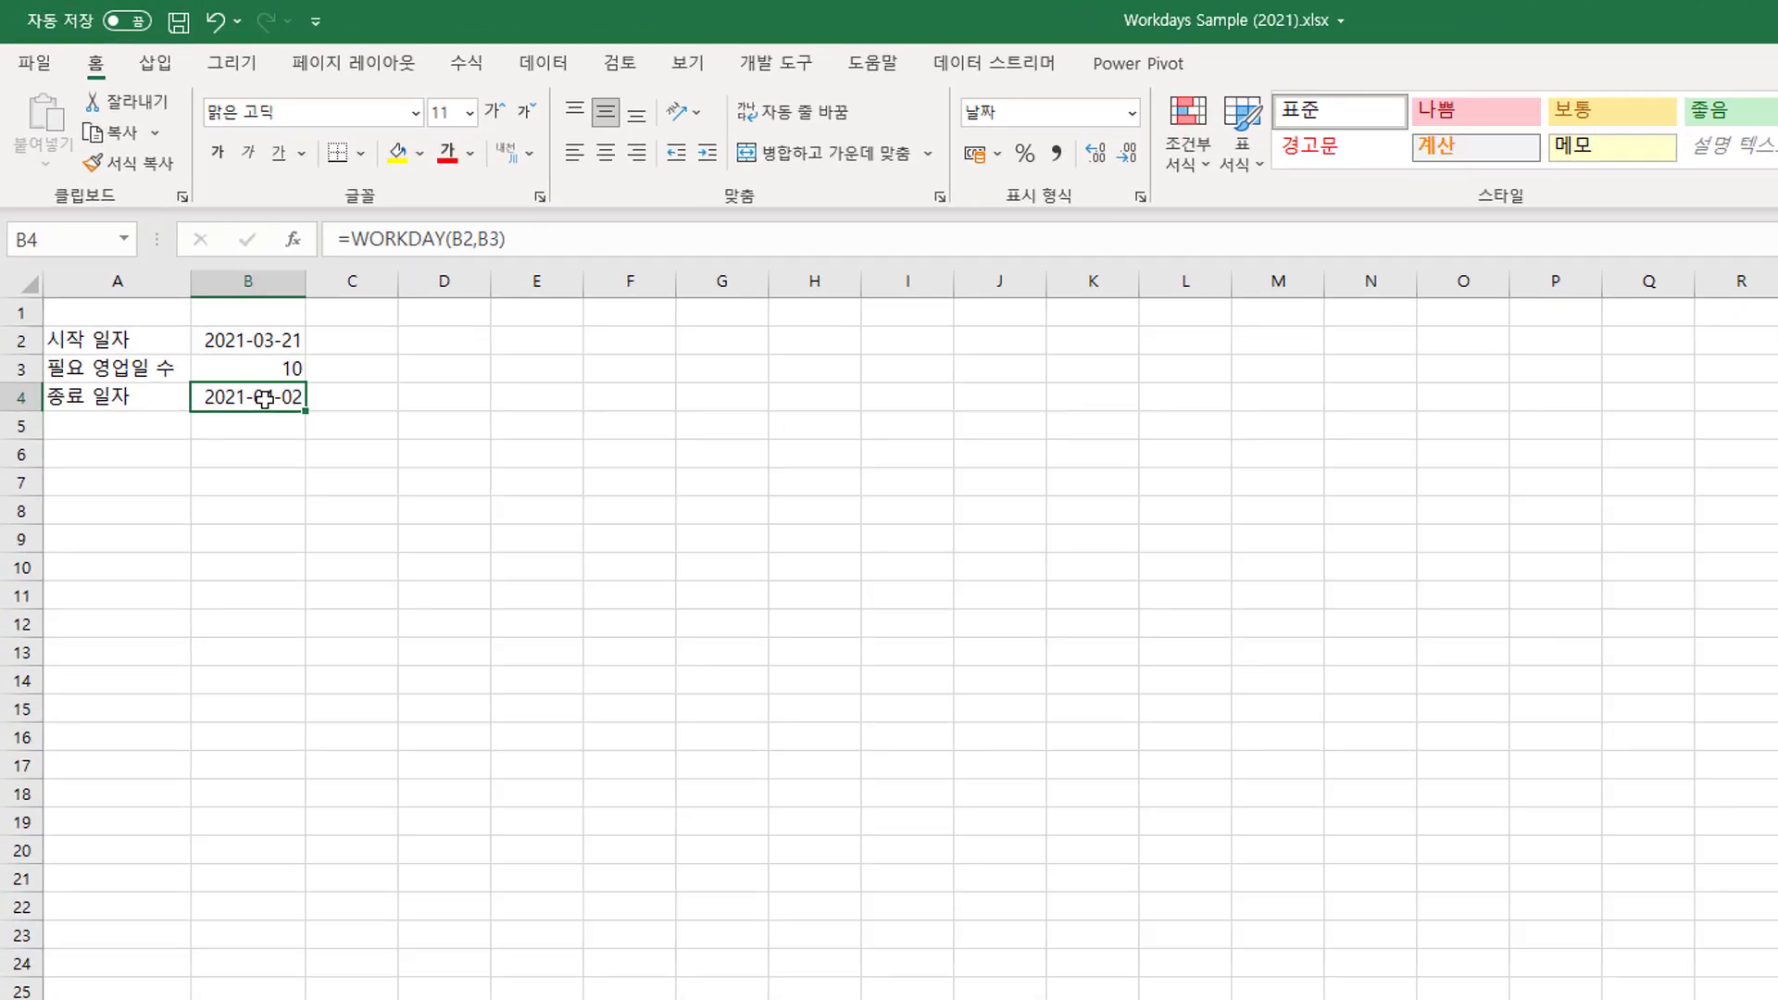
{"action": "double_click", "coordinate": [176, 286]}
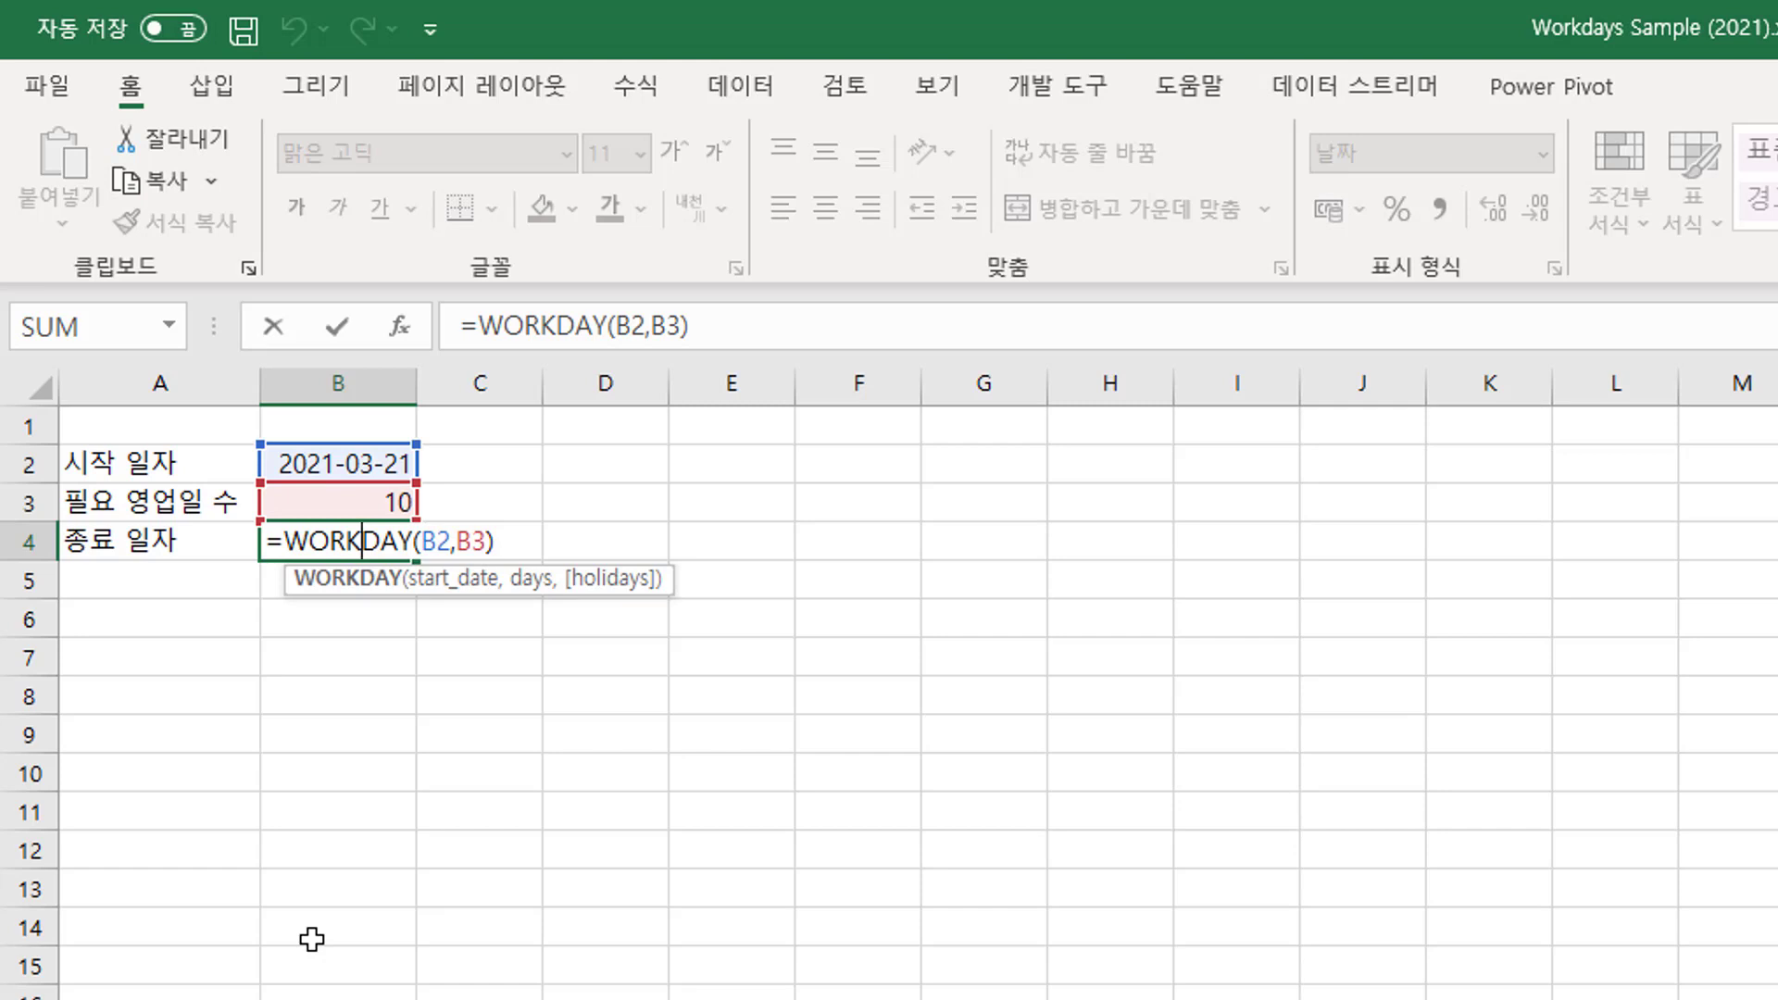
Keep the B4 formula as is, then start =WORKDAY.INTL( in C4 from the =wor suggestions.
{"action": "key", "text": "ctrl+Return"}
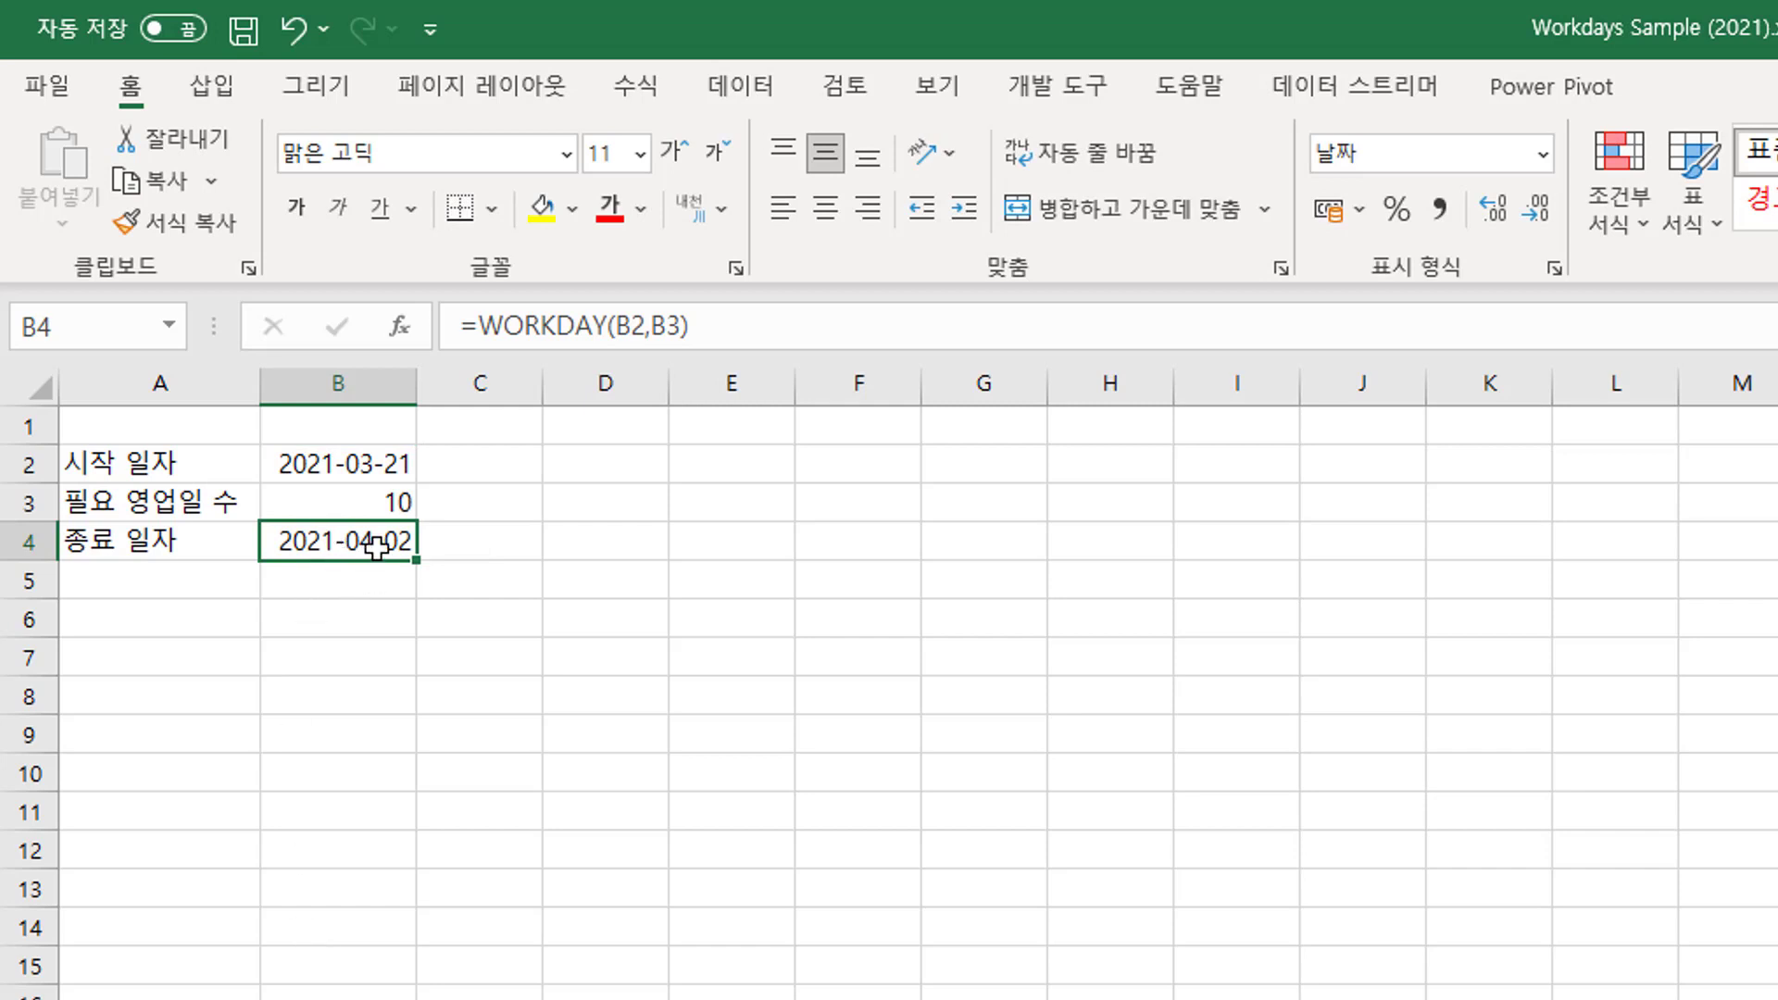
{"action": "left_click", "coordinate": [489, 533]}
{"action": "type", "text": "="}
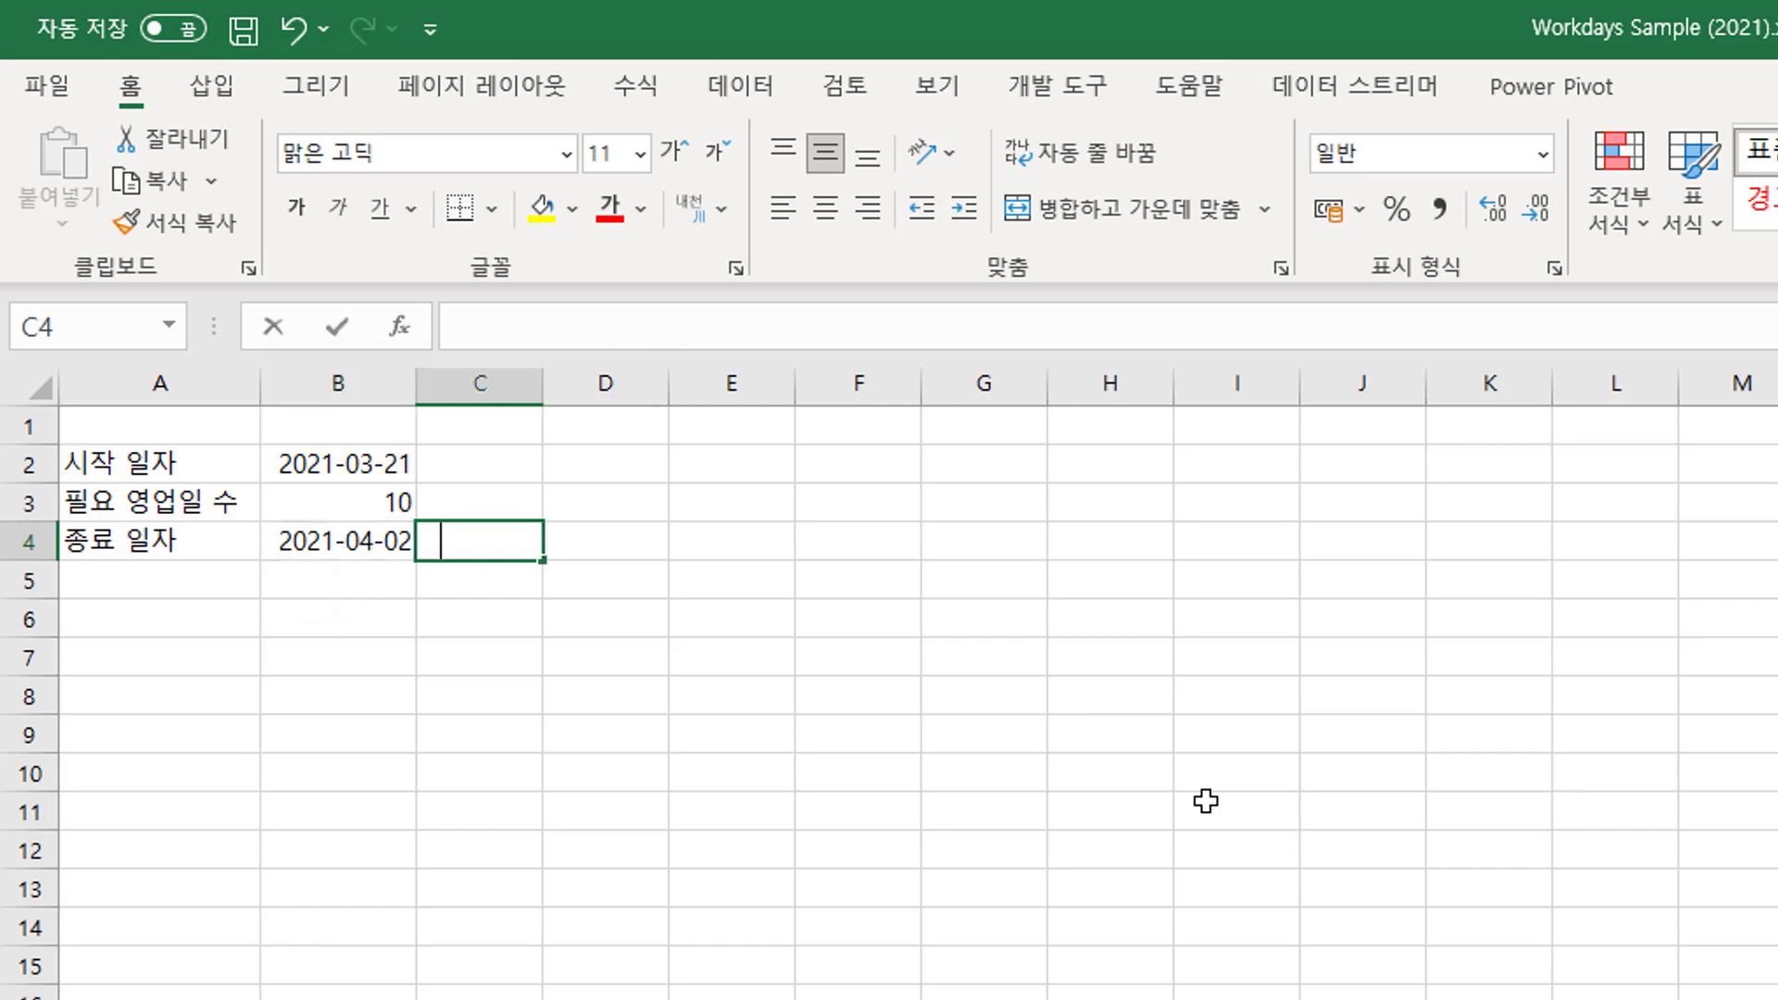
{"action": "type", "text": "wor"}
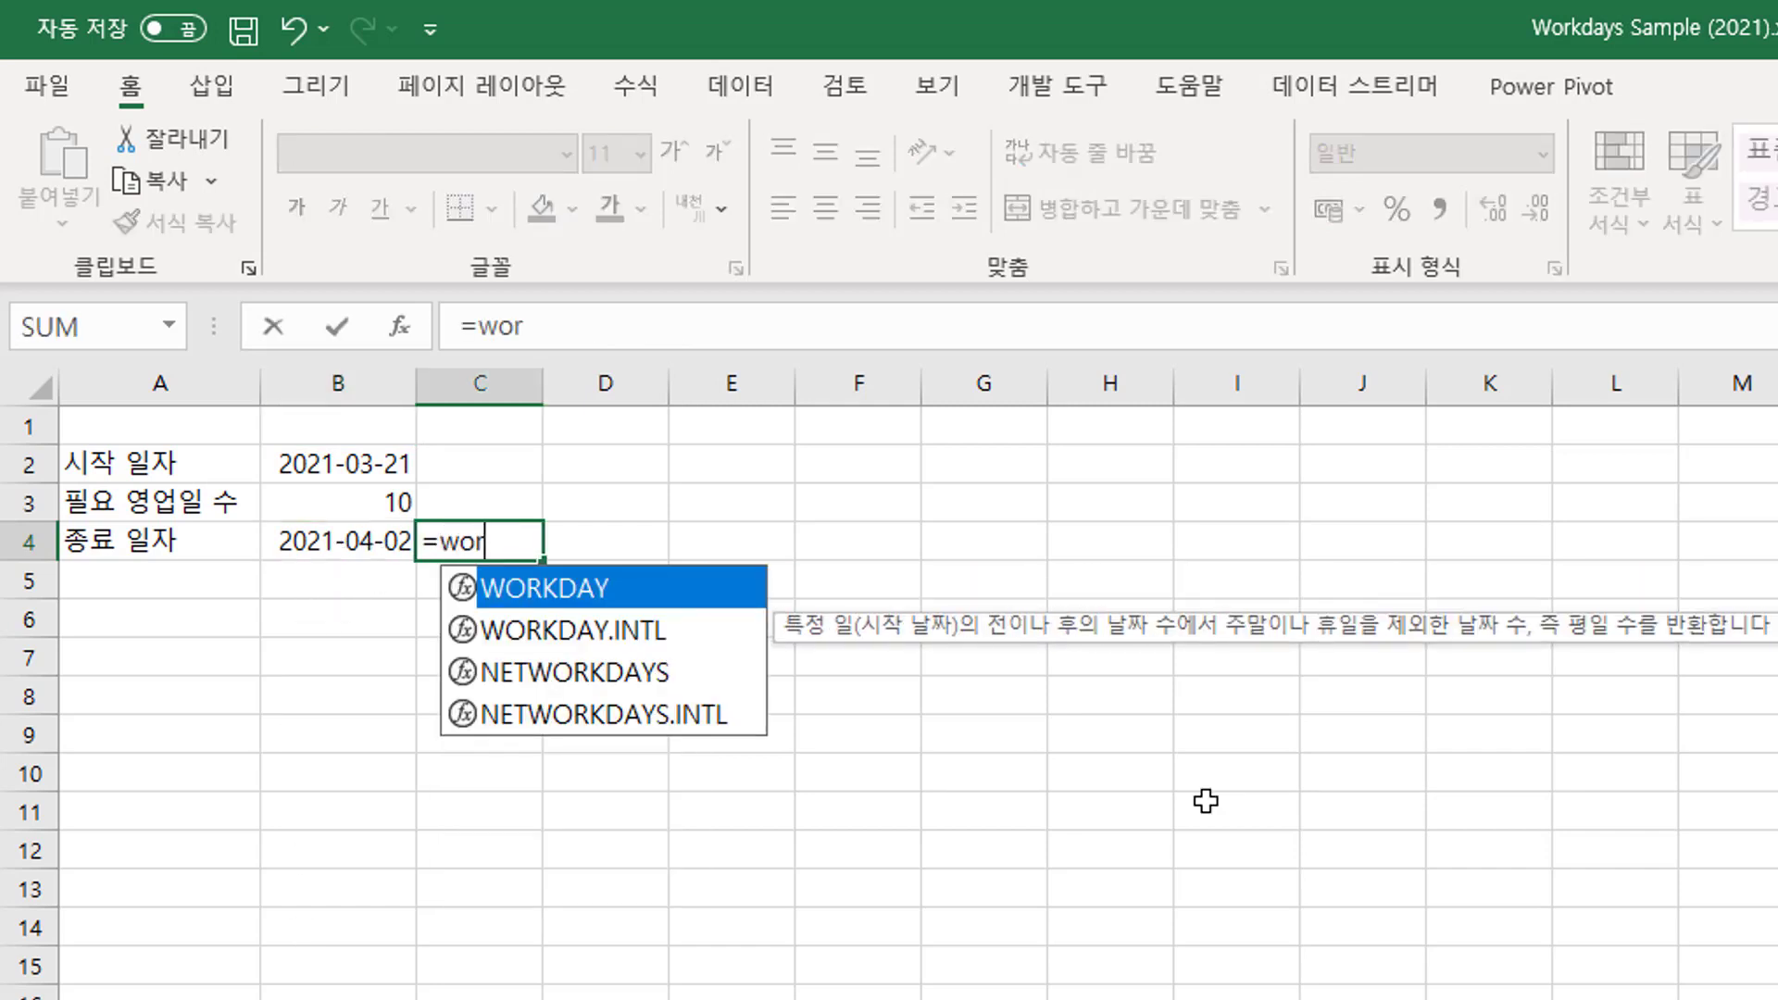
{"action": "key", "text": "Down"}
{"action": "key", "text": "Down"}
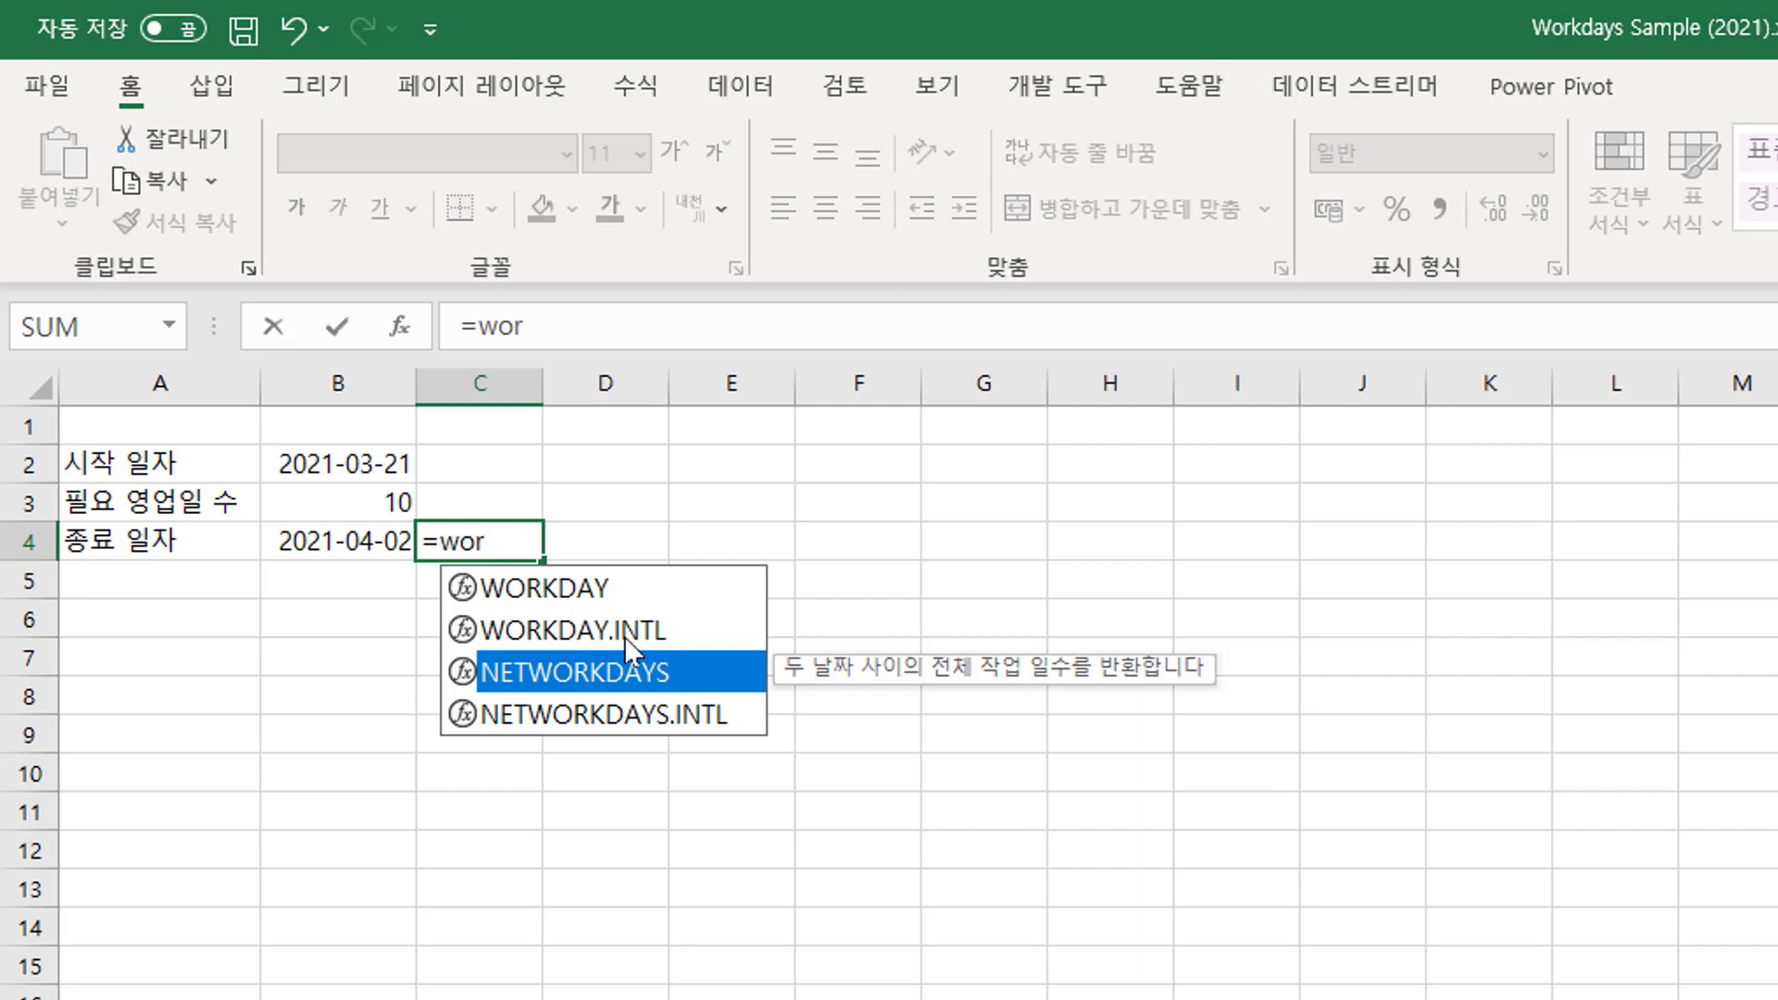
{"action": "left_click", "coordinate": [649, 630]}
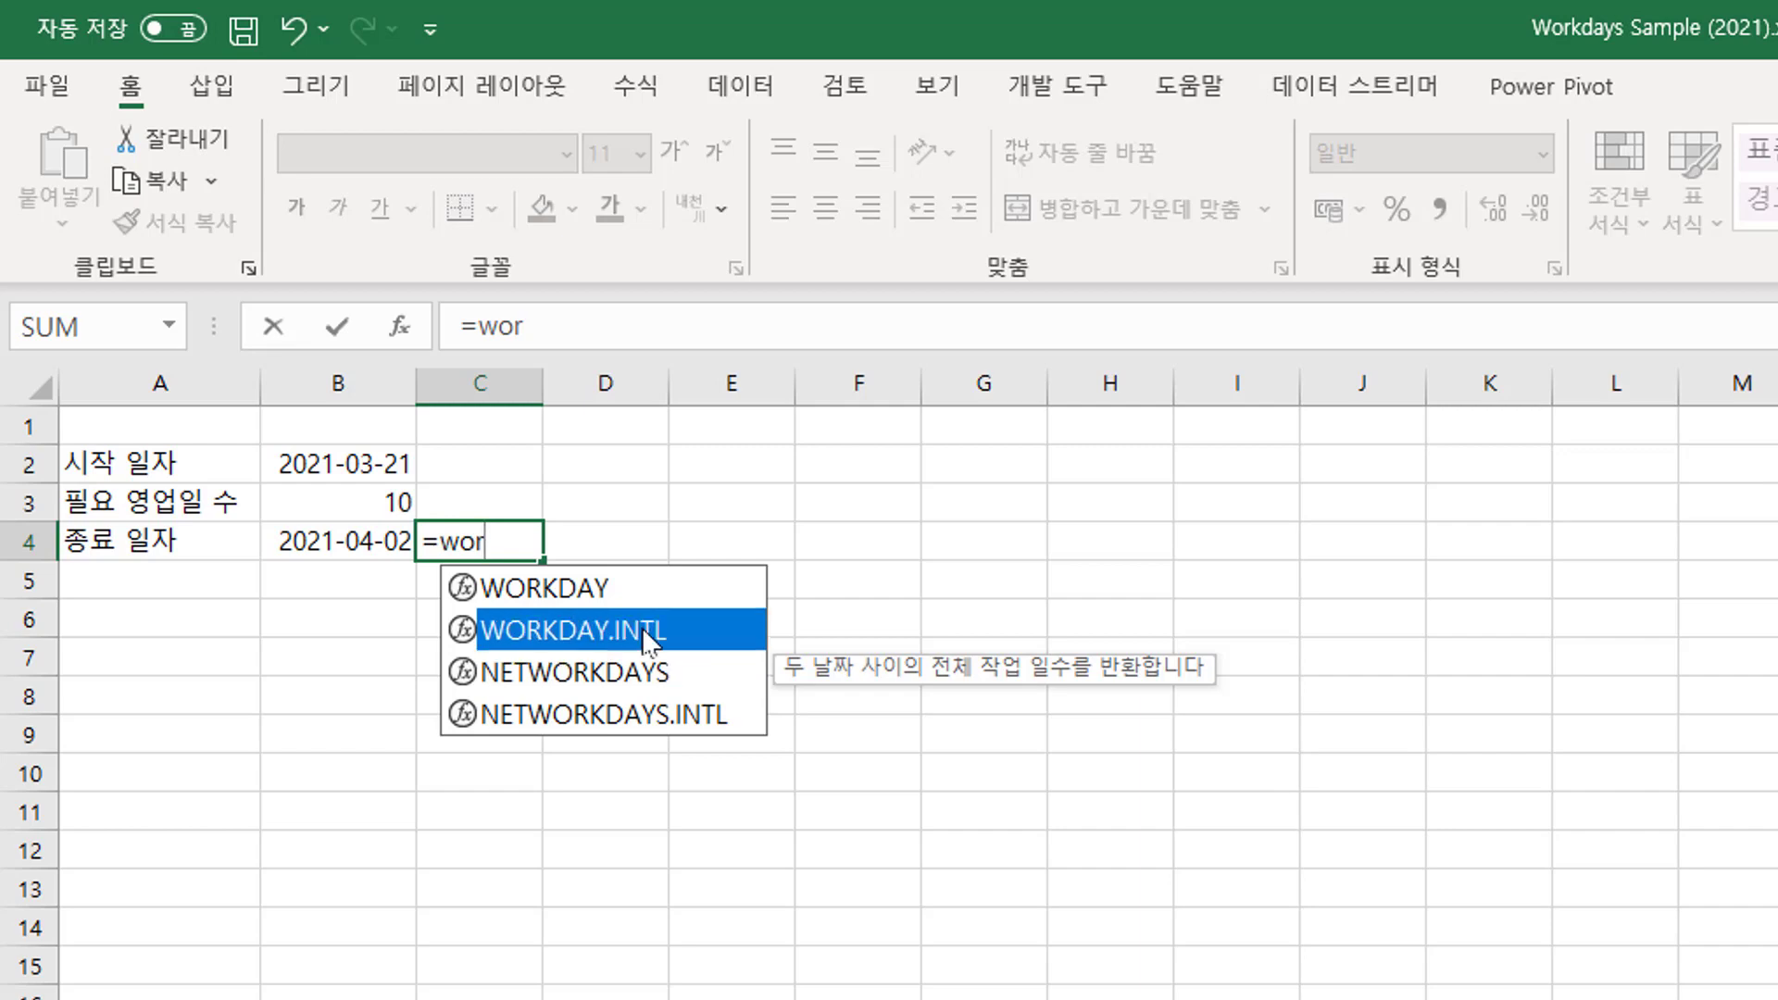
{"action": "double_click", "coordinate": [649, 630]}
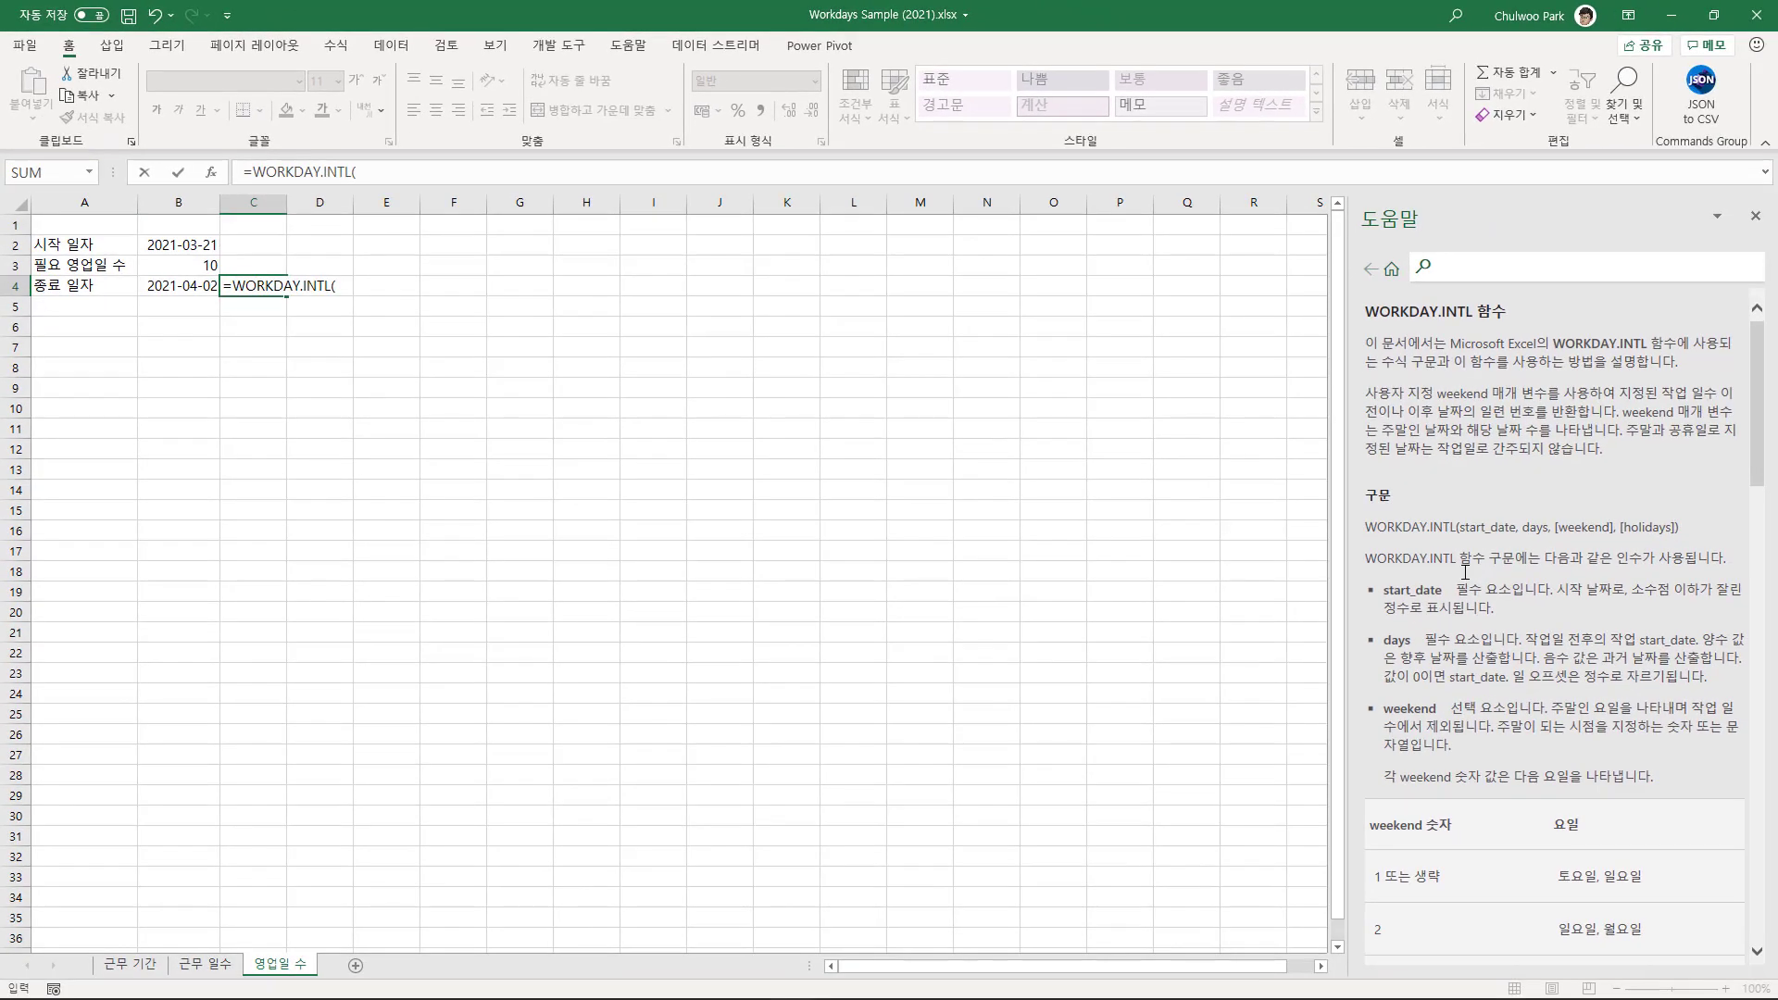
Review the WORKDAY.INTL weekend-number codes in Help, then cancel the unfinished C4 formula.
{"action": "scroll", "coordinate": [1466, 579], "scroll_direction": "down", "scroll_amount": 6}
{"action": "scroll", "coordinate": [1466, 579], "scroll_direction": "down", "scroll_amount": 2}
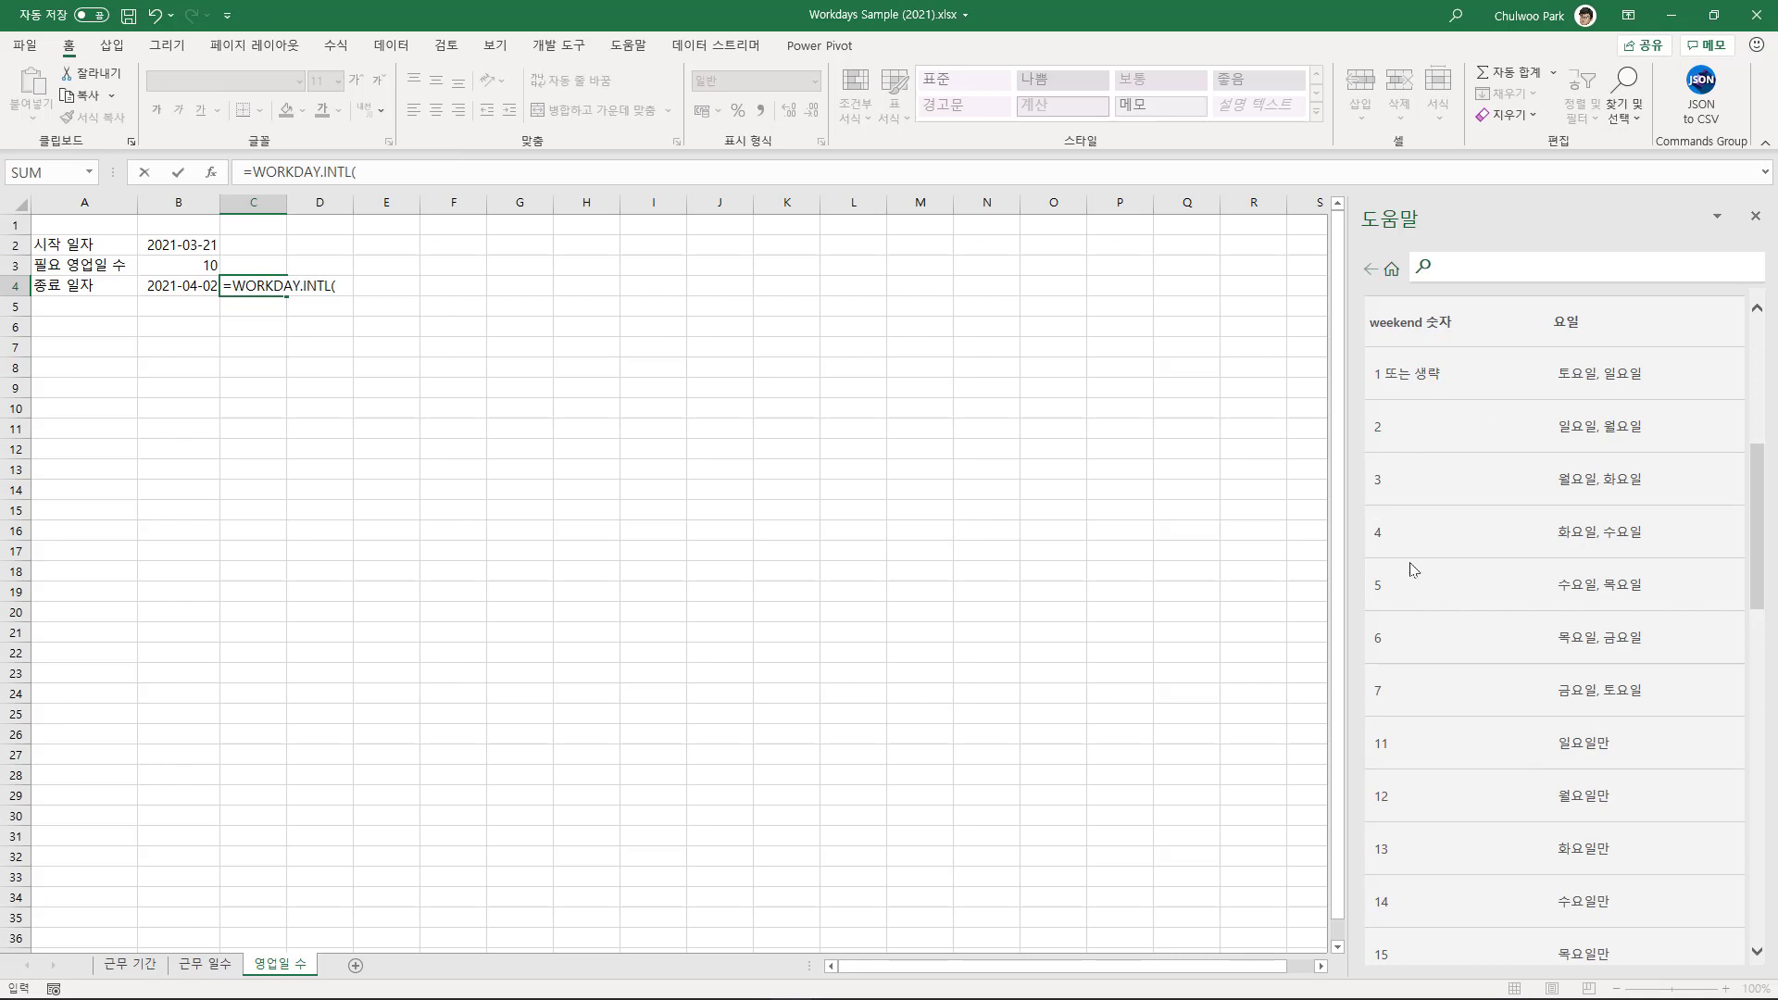
{"action": "scroll", "coordinate": [1420, 630], "scroll_direction": "down", "scroll_amount": 3}
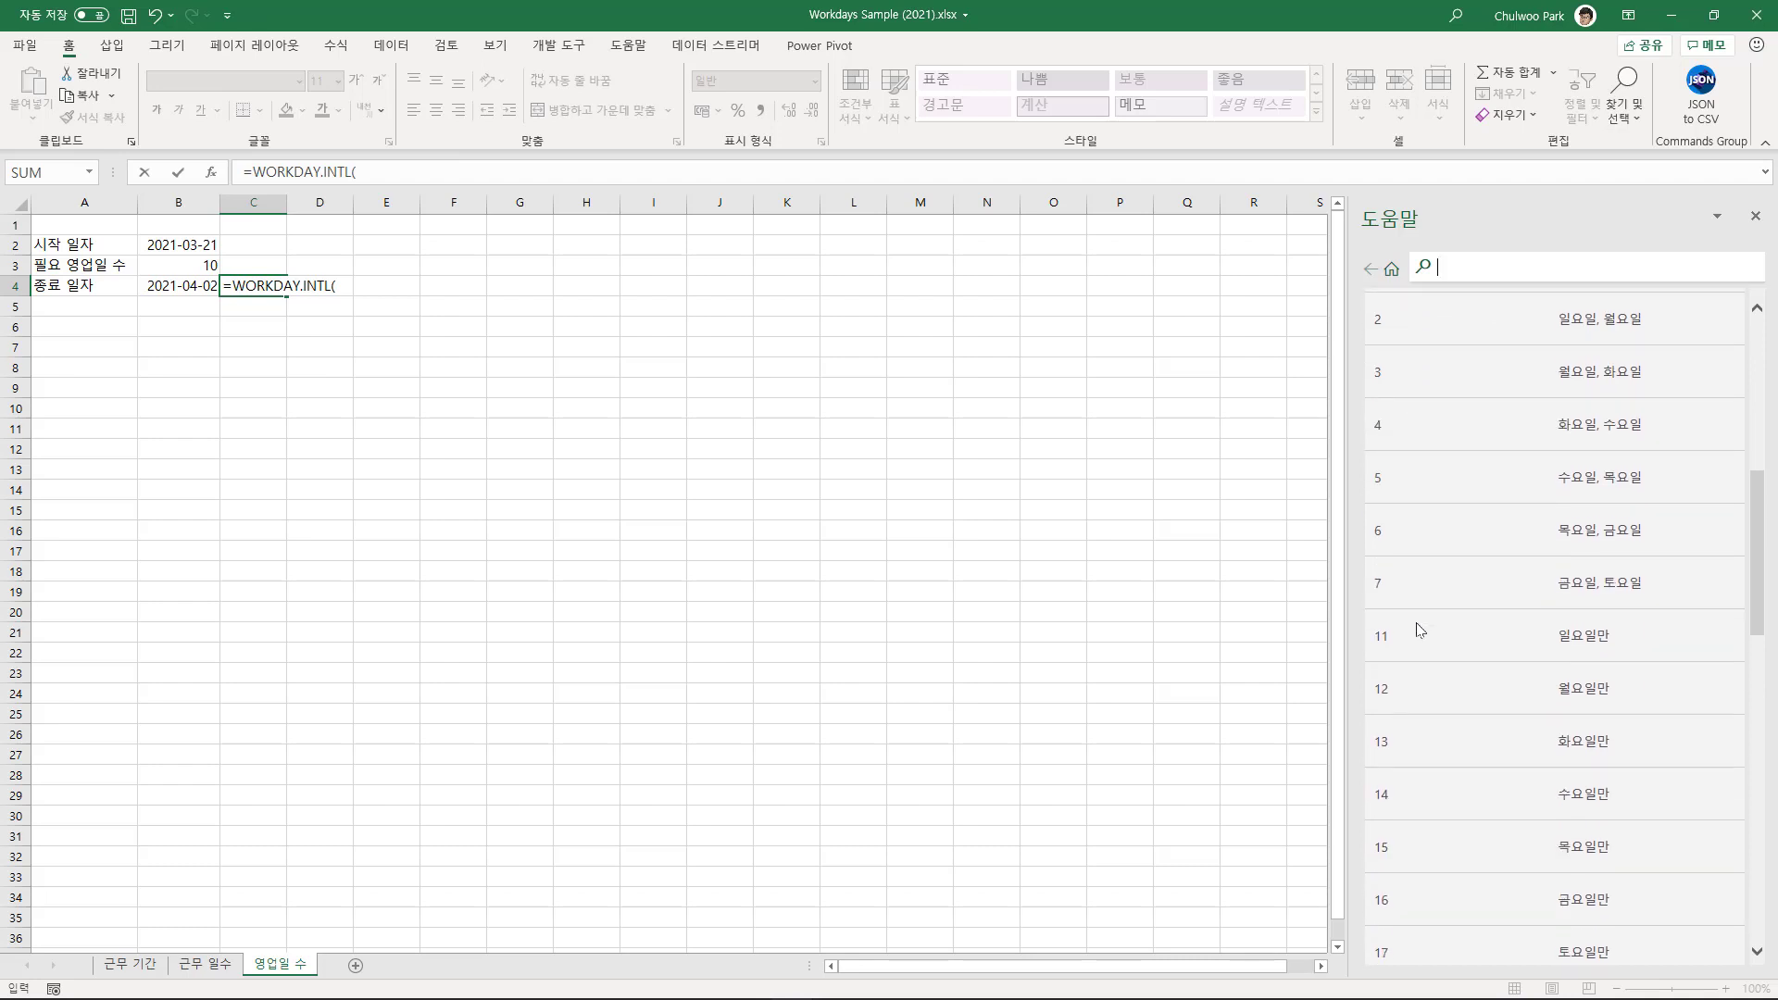
{"action": "scroll", "coordinate": [1420, 630], "scroll_direction": "down", "scroll_amount": 2}
{"action": "scroll", "coordinate": [1417, 628], "scroll_direction": "up", "scroll_amount": 3}
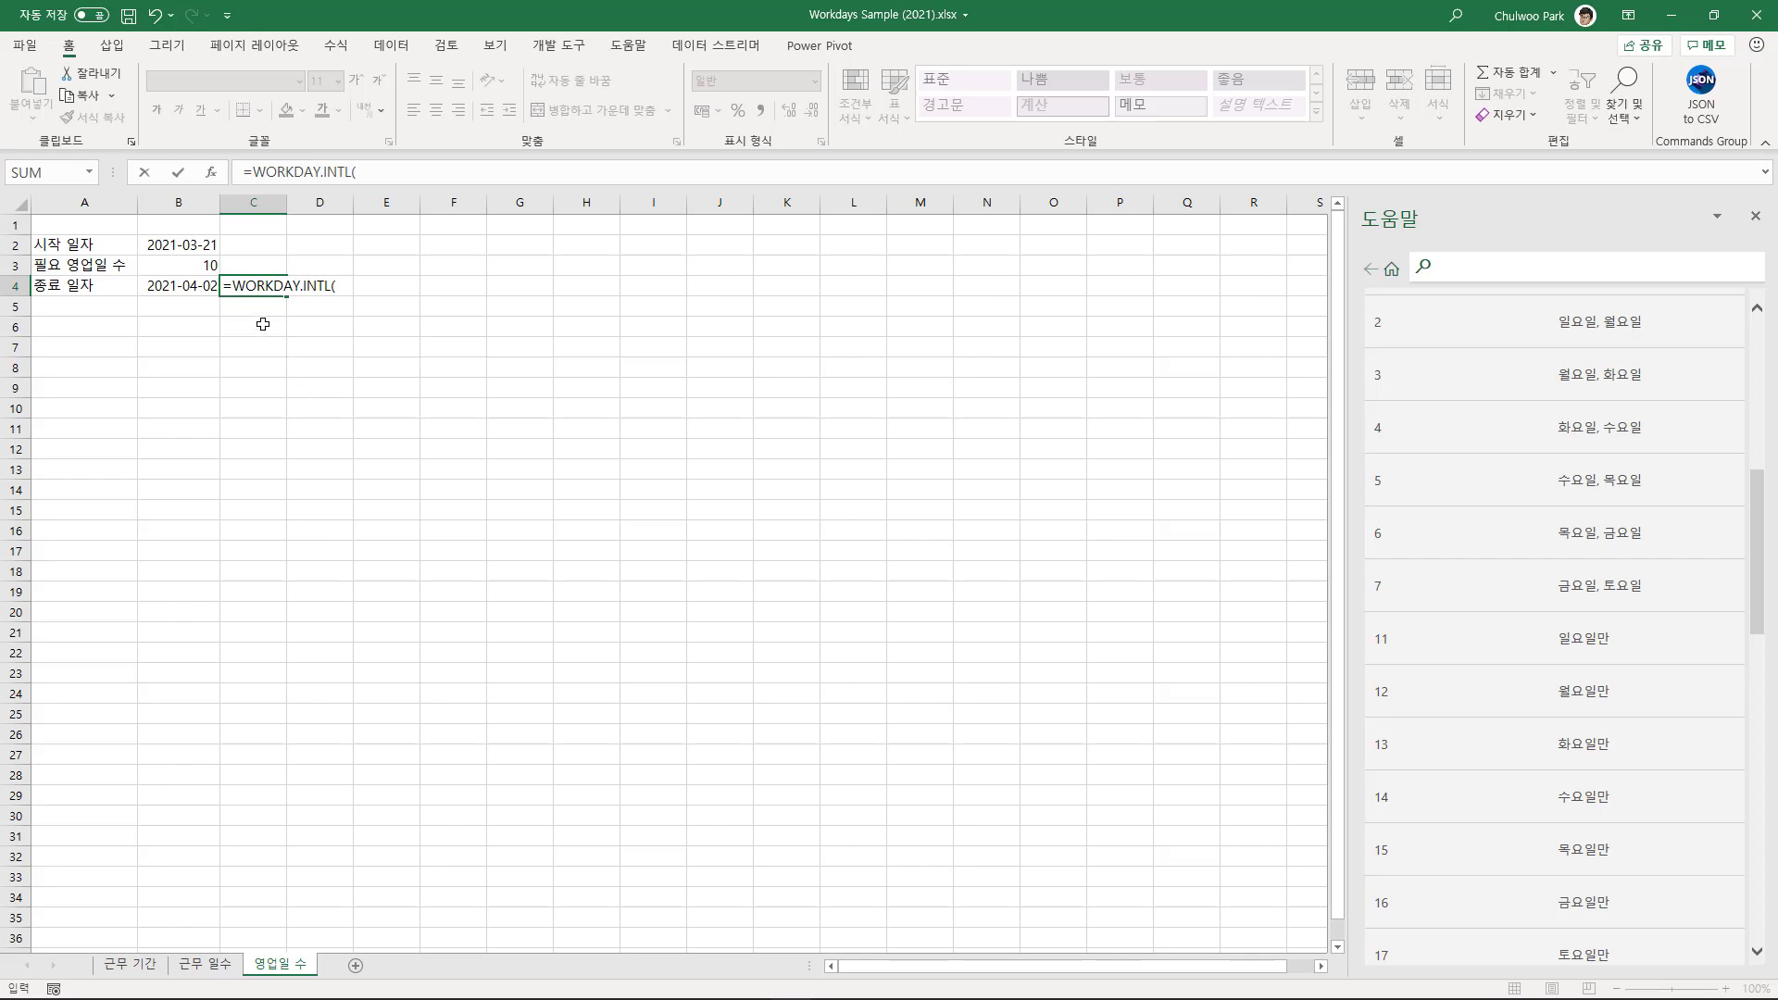
{"action": "key", "text": "Escape"}
{"action": "key", "text": "Escape"}
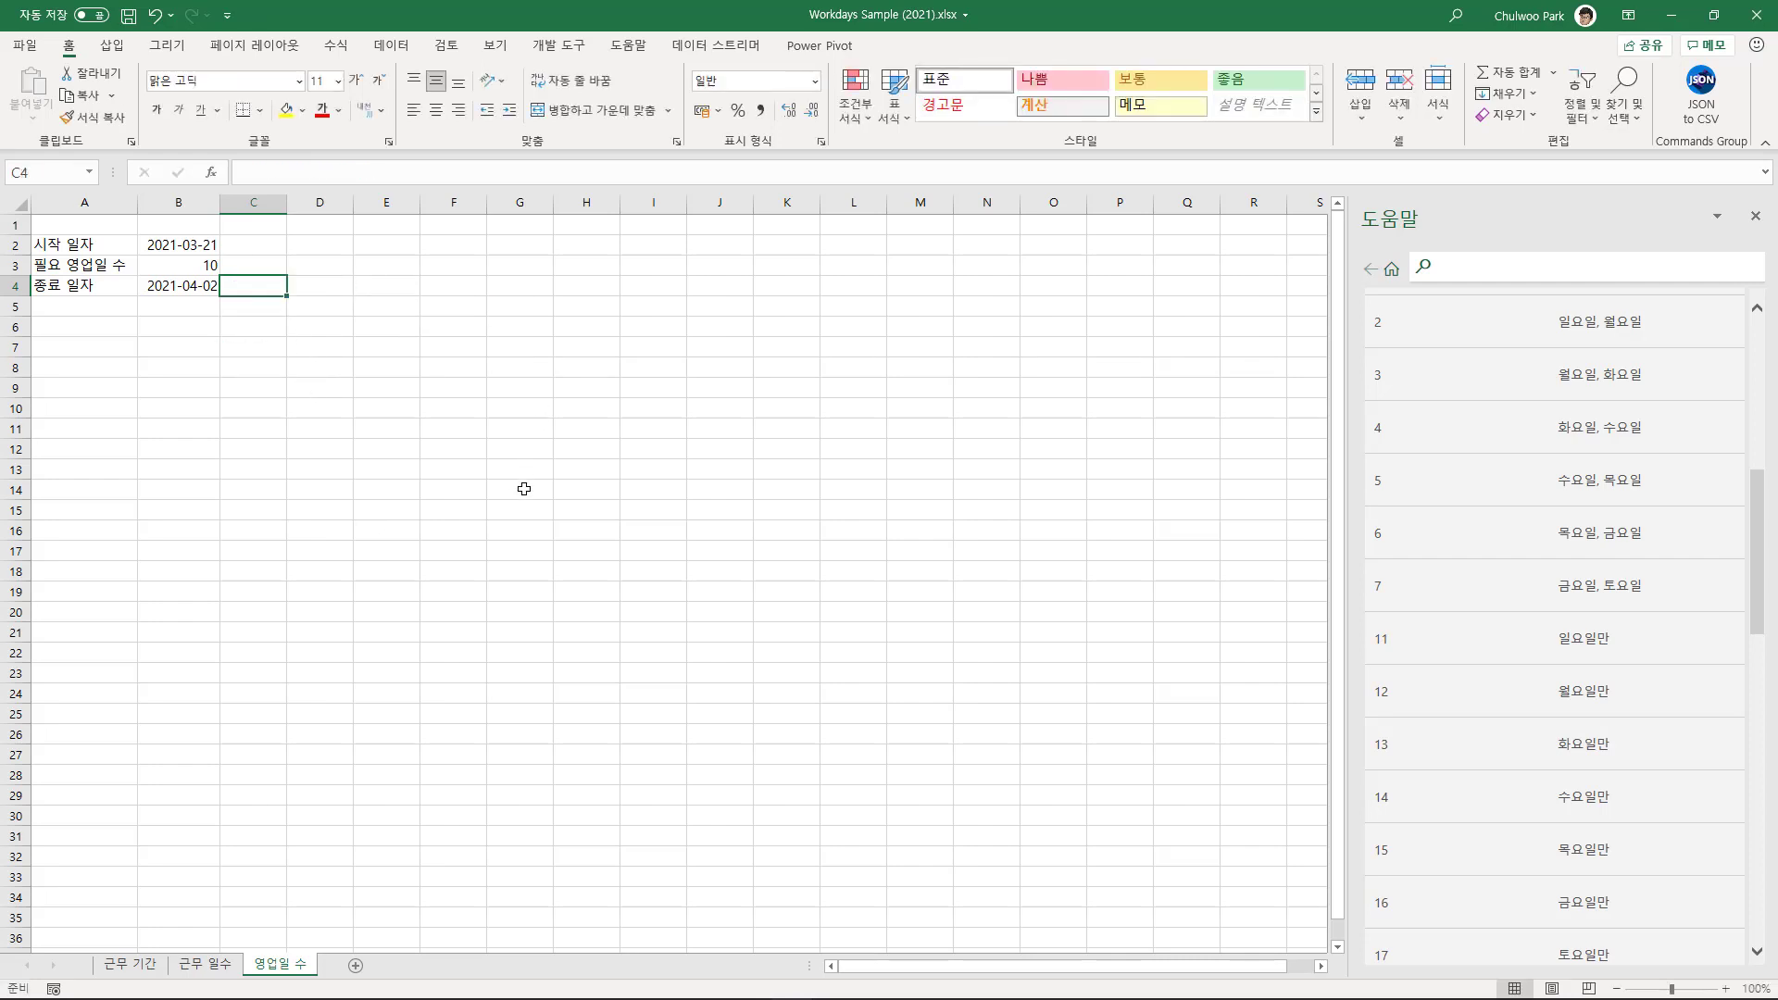